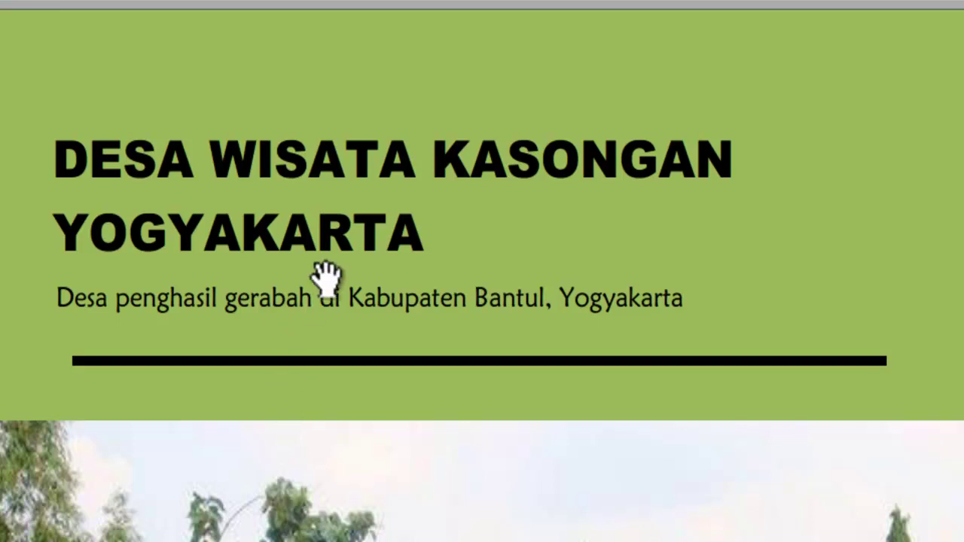
# Scroll through the document to review the cover page, refreshing the desktop along the way.
pyautogui.scroll(-2, 336, 226)
pyautogui.scroll(-4, 336, 225)
pyautogui.scroll(-4, 336, 226)
pyautogui.scroll(-5, 336, 226)
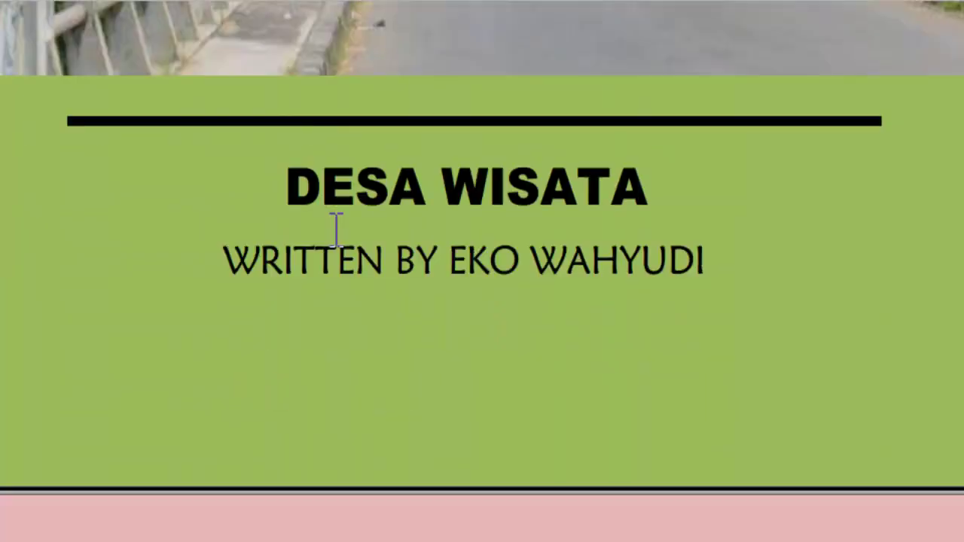
pyautogui.scroll(-4, 336, 226)
pyautogui.scroll(-4, 336, 226)
pyautogui.scroll(-4, 336, 226)
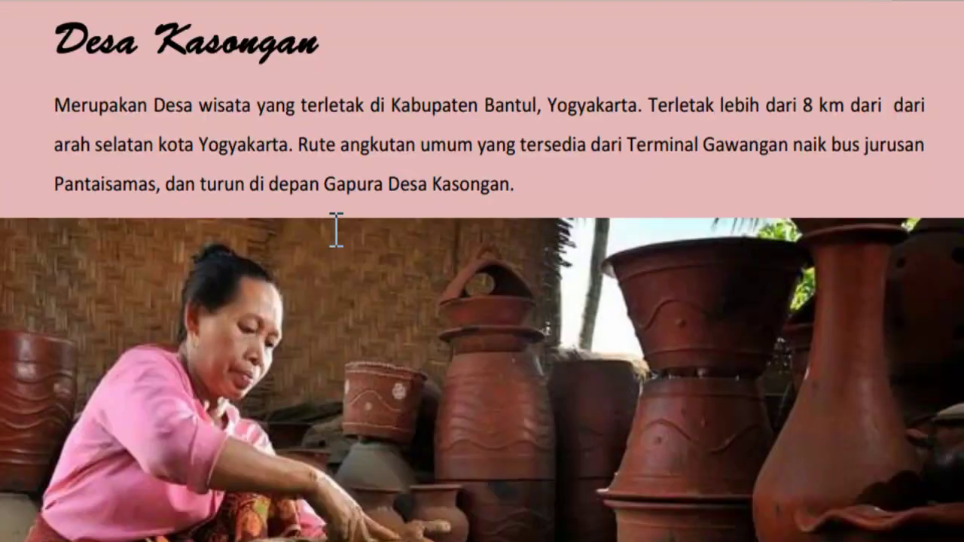
pyautogui.scroll(-4, 336, 226)
pyautogui.scroll(-4, 336, 226)
pyautogui.scroll(-4, 336, 226)
pyautogui.scroll(-4, 336, 225)
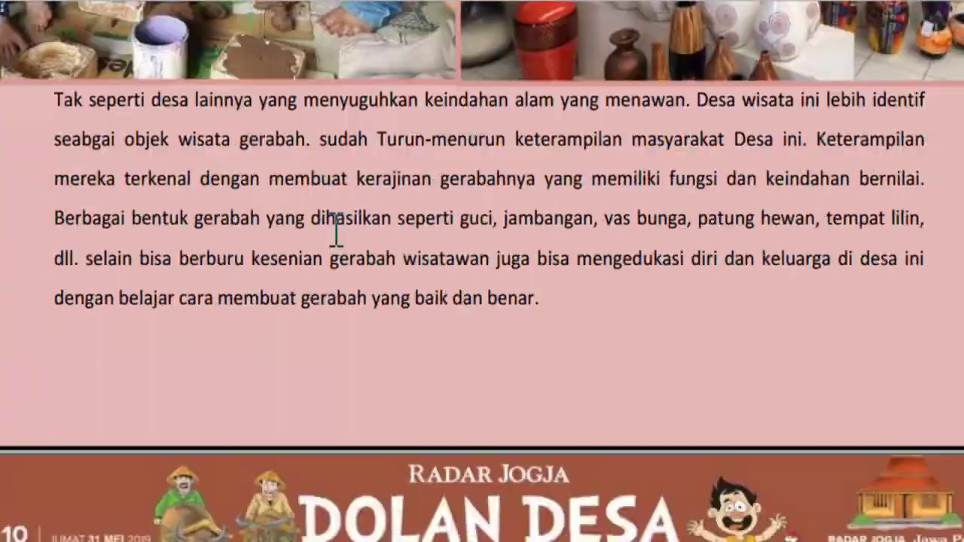
pyautogui.scroll(-4, 336, 226)
pyautogui.scroll(-4, 336, 226)
pyautogui.scroll(-4, 336, 226)
pyautogui.scroll(-4, 336, 226)
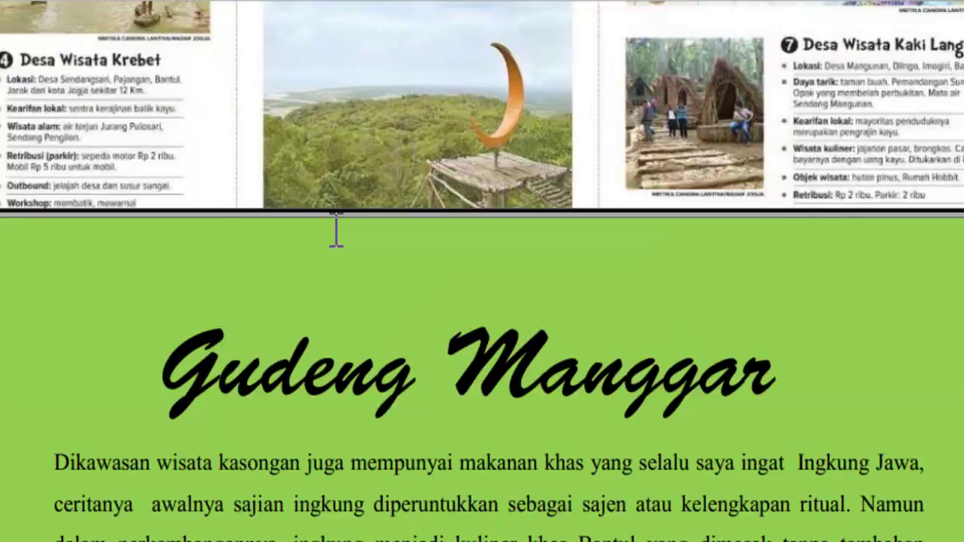
pyautogui.scroll(-5, 336, 229)
pyautogui.scroll(-3, 336, 229)
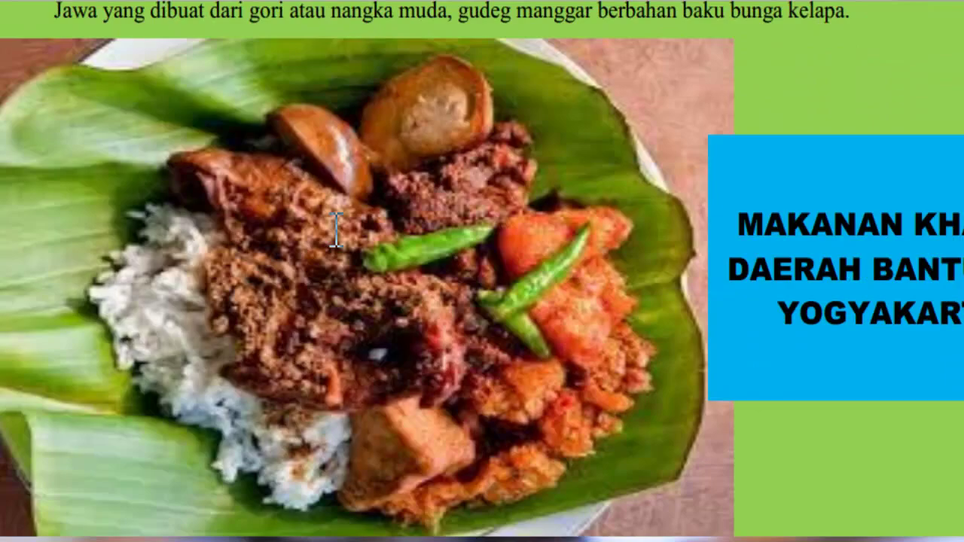
pyautogui.scroll(-5, 336, 226)
pyautogui.scroll(-2, 336, 226)
pyautogui.scroll(-3, 335, 226)
pyautogui.scroll(-2, 336, 226)
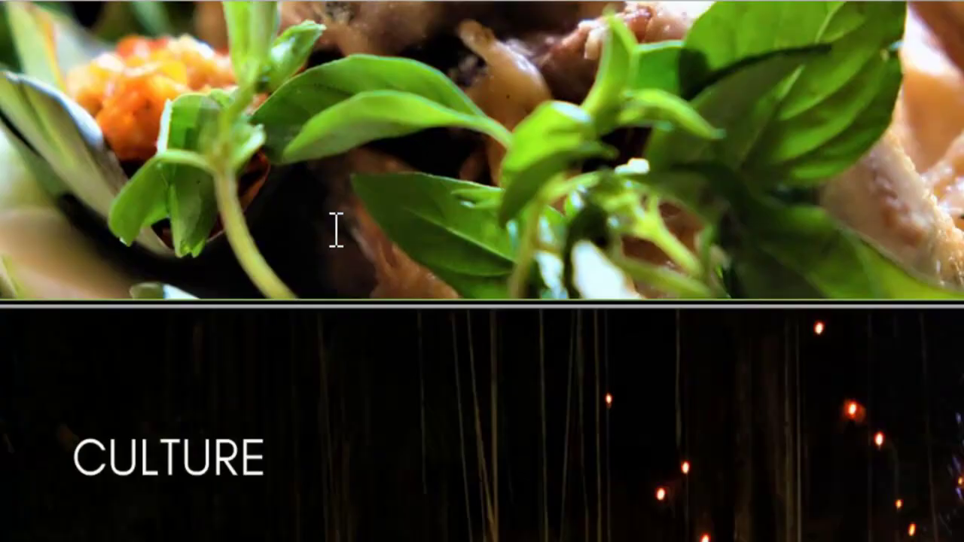
pyautogui.scroll(-3, 336, 228)
pyautogui.scroll(-7, 324, 233)
pyautogui.scroll(-6, 331, 231)
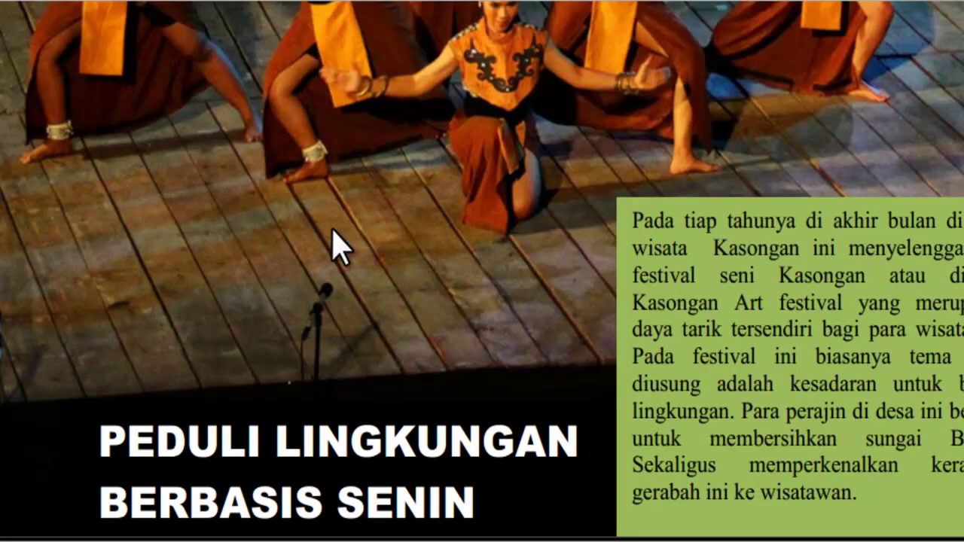
pyautogui.scroll(7, 334, 240)
pyautogui.scroll(5, 334, 238)
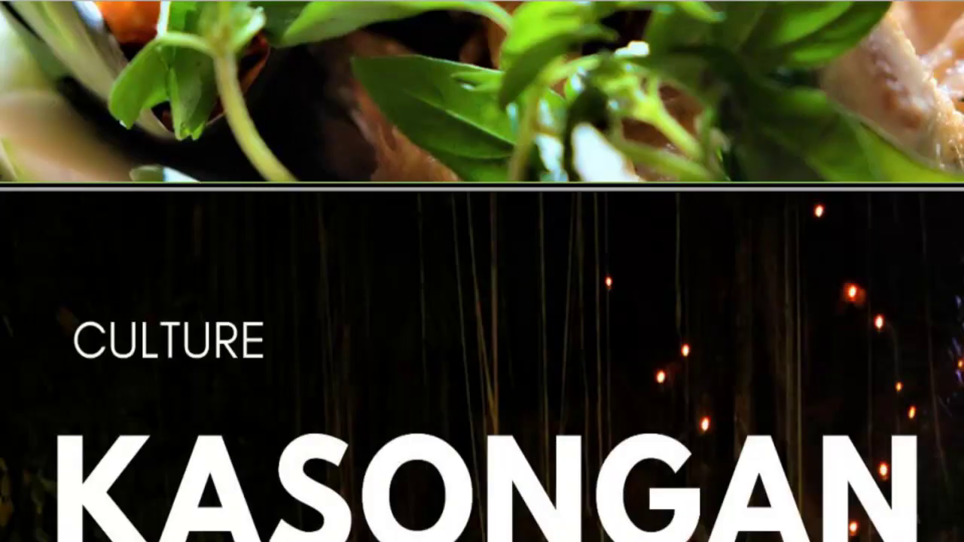
pyautogui.scroll(2, 430, 228)
pyautogui.scroll(8, 433, 228)
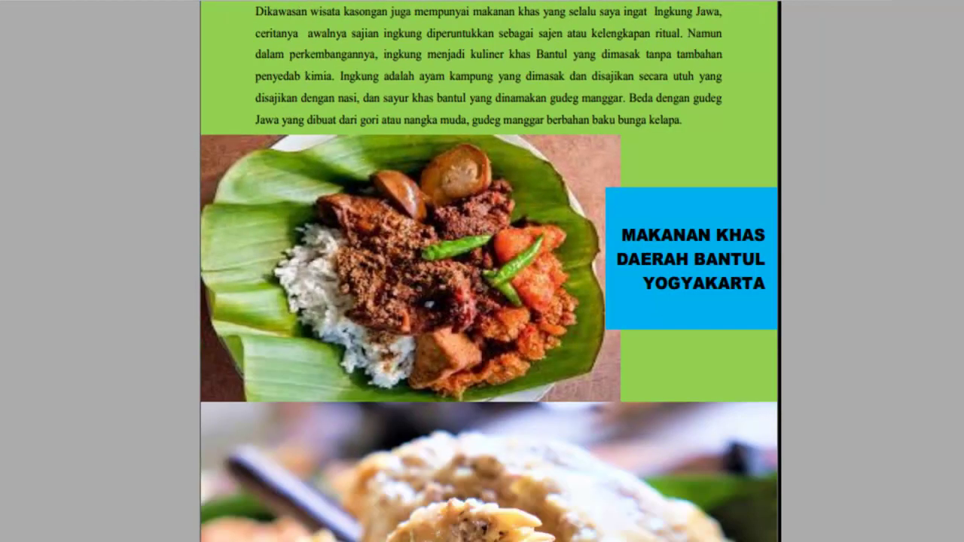
pyautogui.scroll(5, 416, 328)
pyautogui.scroll(5, 419, 325)
pyautogui.scroll(5, 419, 325)
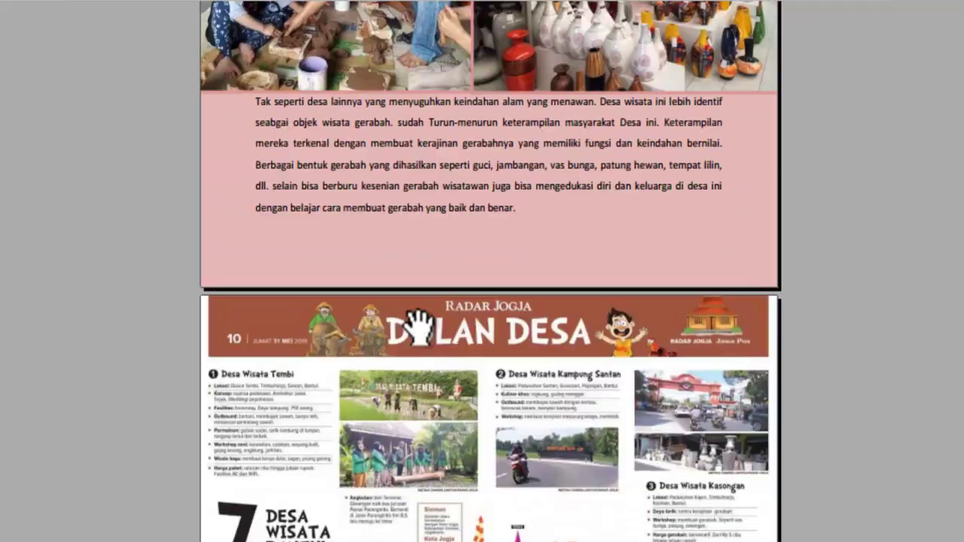
pyautogui.scroll(5, 419, 326)
pyautogui.scroll(5, 419, 326)
pyautogui.scroll(2, 420, 325)
pyautogui.scroll(-4, 418, 325)
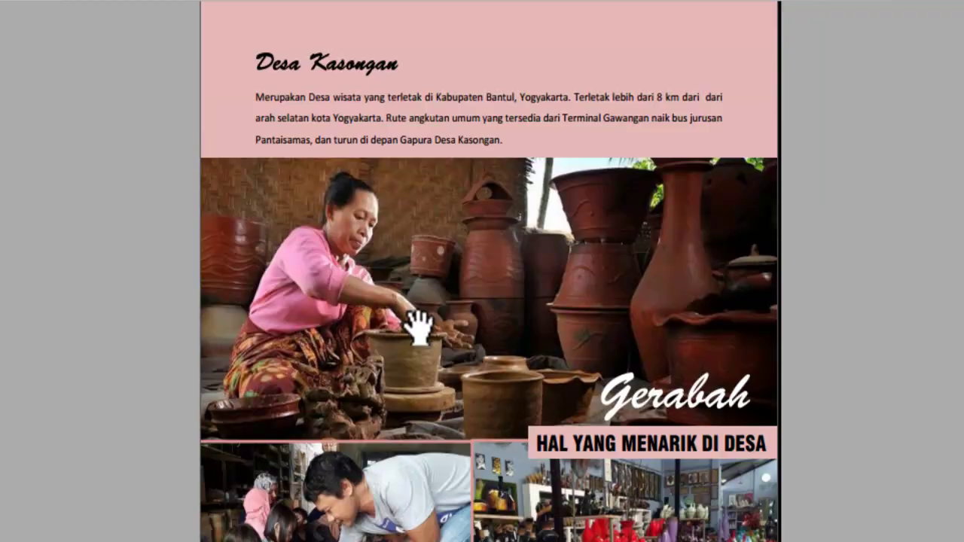
pyautogui.scroll(-3, 419, 325)
pyautogui.scroll(2, 419, 326)
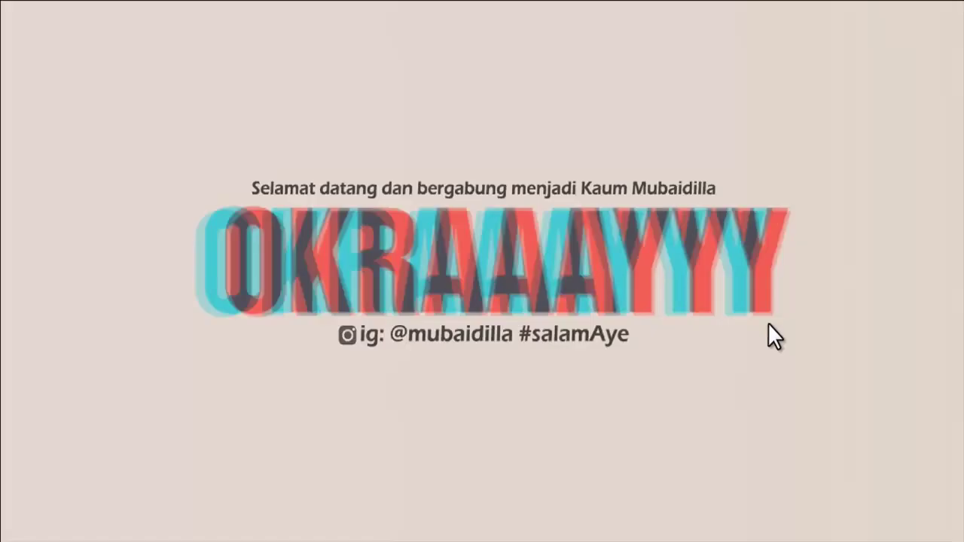
pyautogui.rightClick(384, 242)
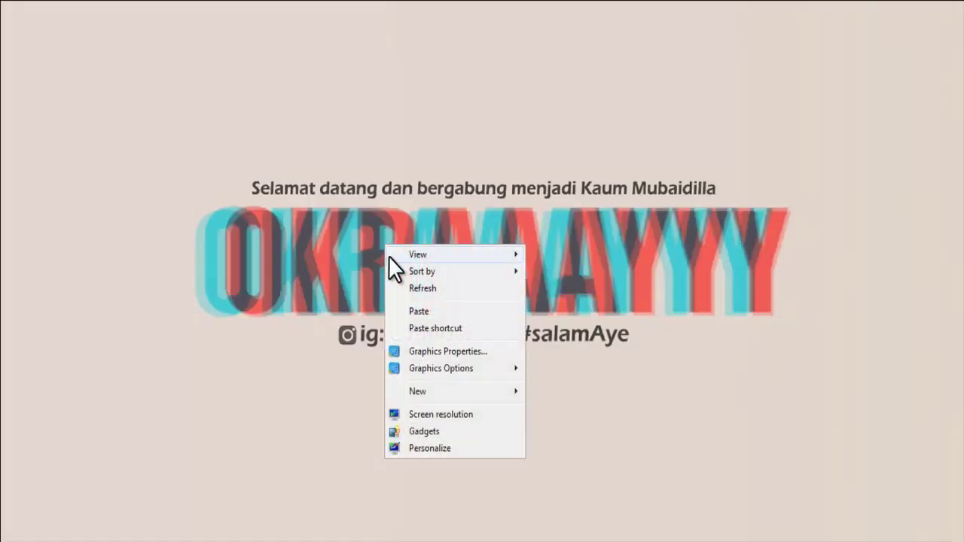
pyautogui.click(409, 286)
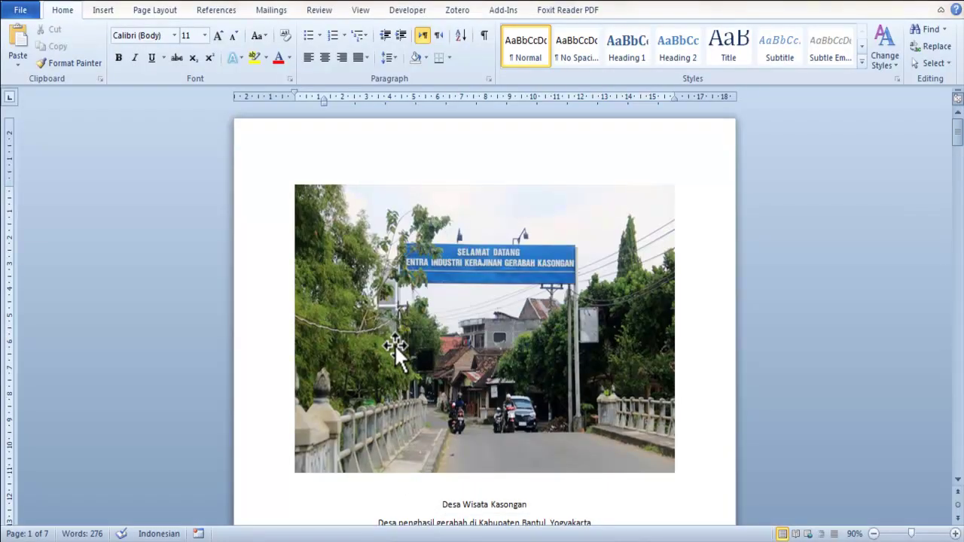
pyautogui.scroll(-2, 606, 231)
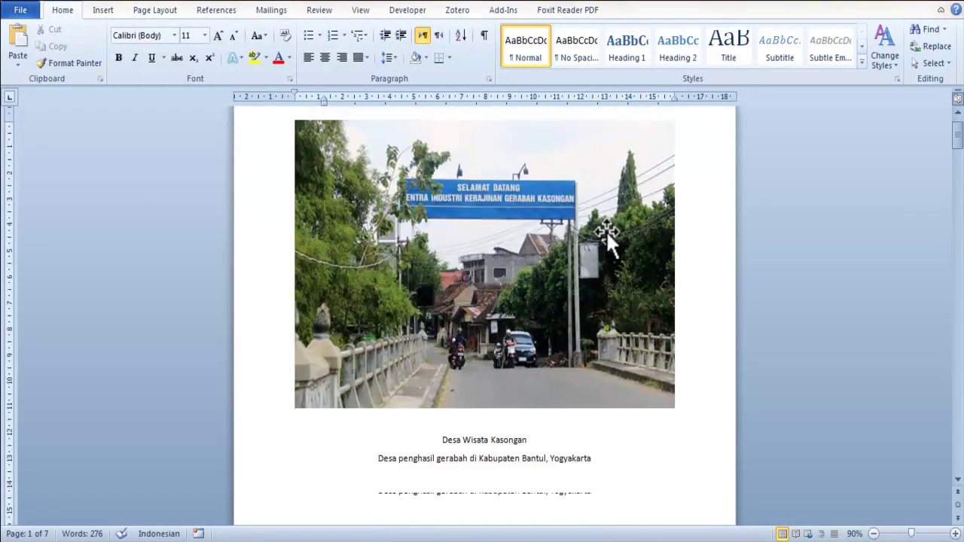
pyautogui.scroll(-2, 604, 231)
pyautogui.scroll(-1, 604, 231)
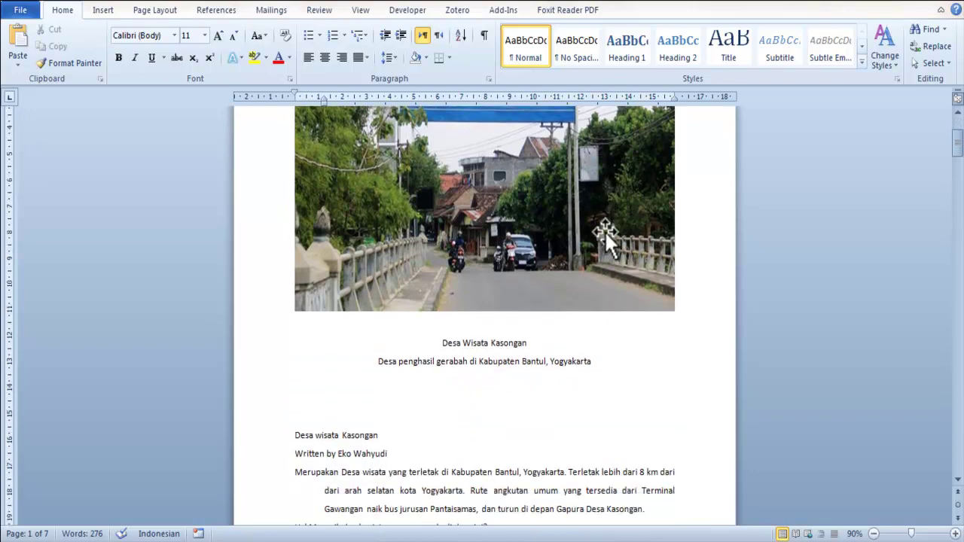
pyautogui.scroll(-4, 549, 243)
pyautogui.scroll(-4, 388, 251)
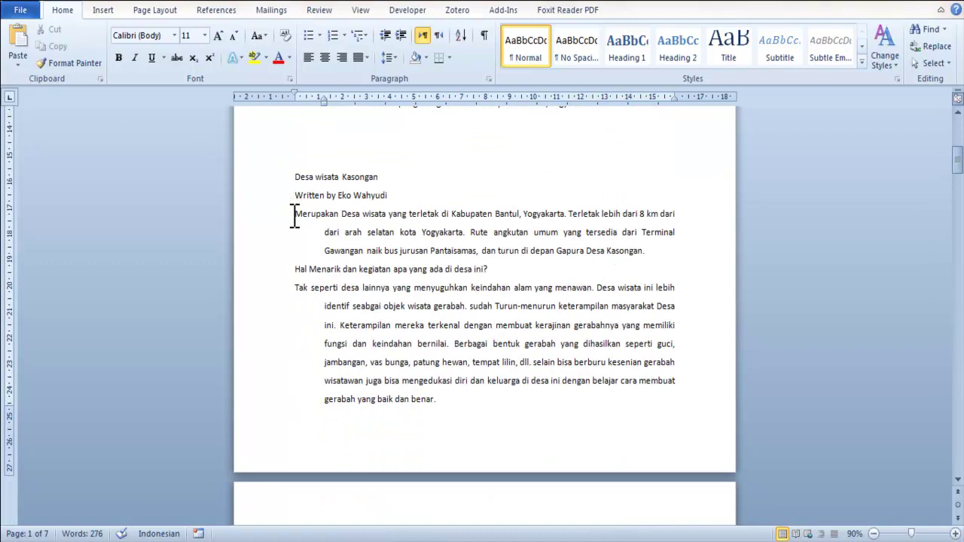
pyautogui.scroll(-1, 414, 215)
pyautogui.scroll(-1, 416, 215)
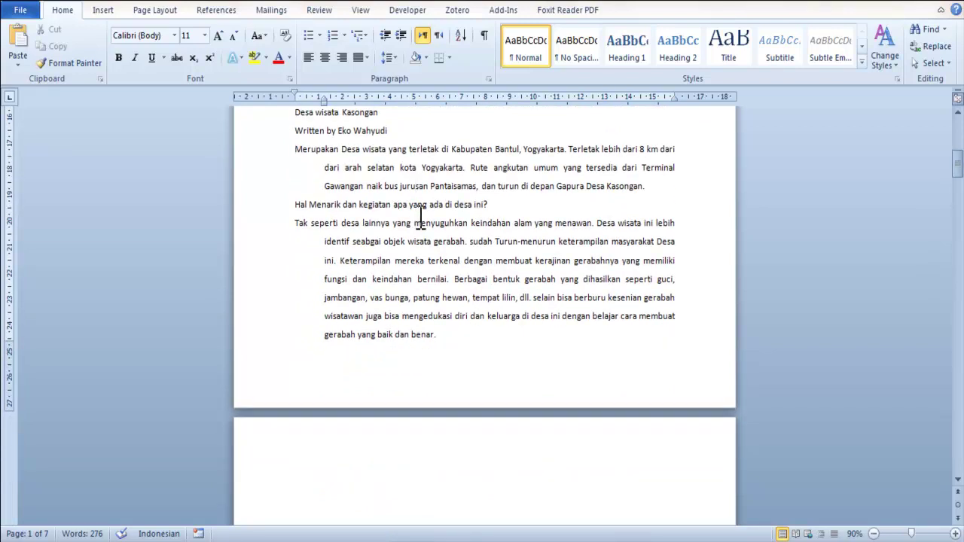
pyautogui.scroll(8, 425, 218)
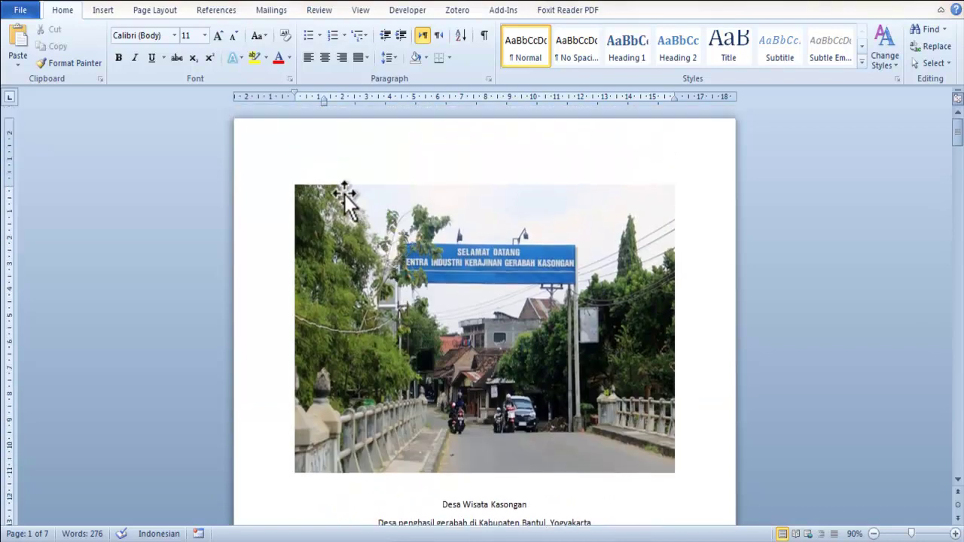
# Insert a blue rectangle over the top-left corner of the gateway photo.
pyautogui.click(341, 189)
pyautogui.click(101, 11)
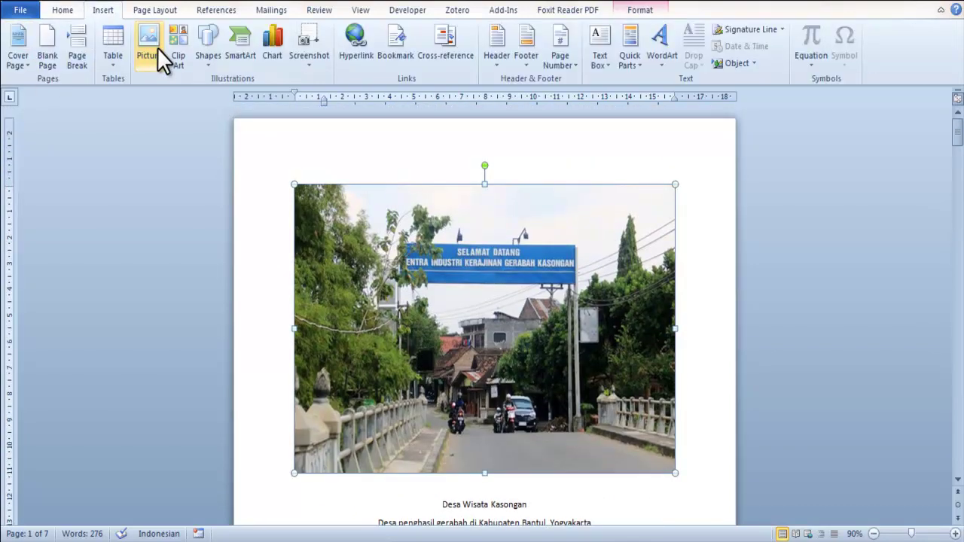
pyautogui.click(197, 66)
pyautogui.click(238, 95)
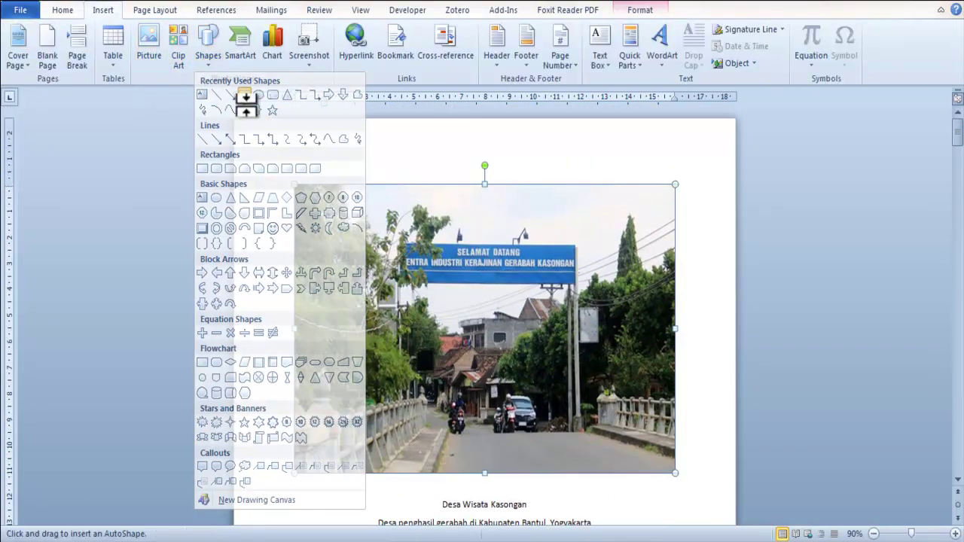
pyautogui.press('Escape')
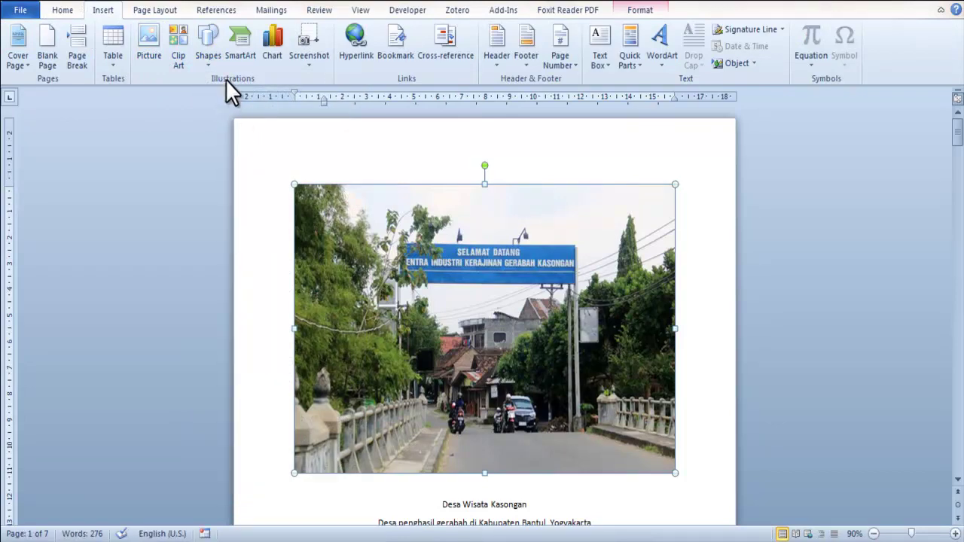
pyautogui.click(273, 166)
pyautogui.click(331, 162)
pyautogui.click(402, 487)
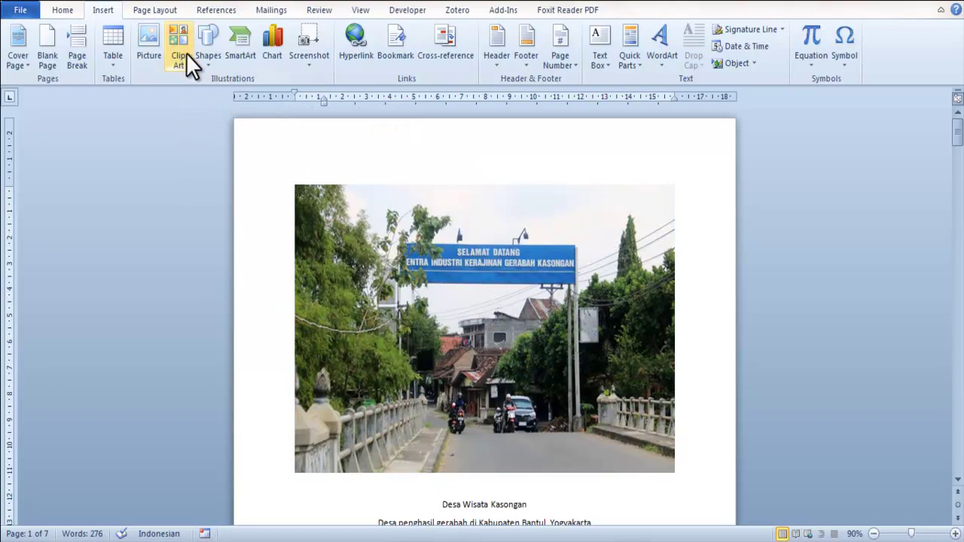
pyautogui.click(206, 54)
pyautogui.click(245, 94)
pyautogui.click(329, 167)
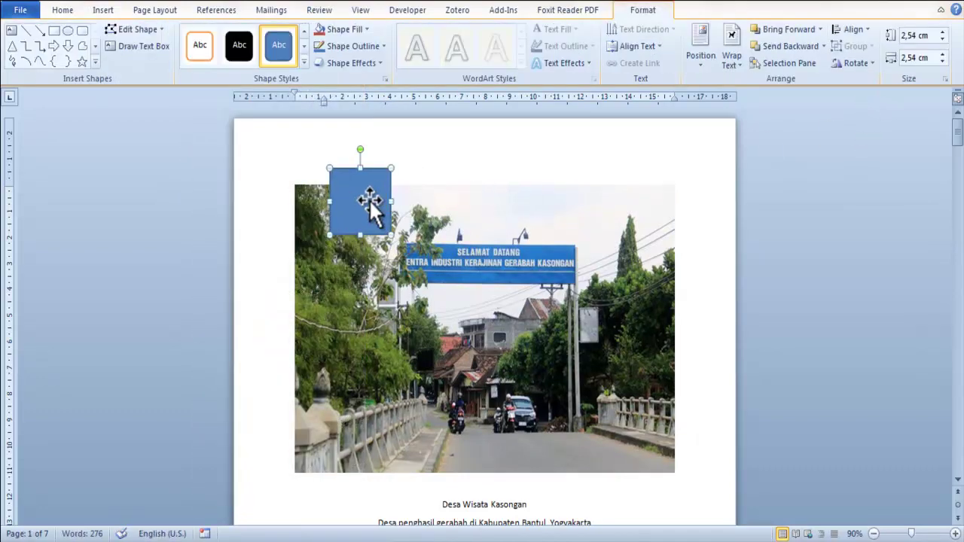
# Resize the blue rectangle to 29,7 cm tall and 21 cm wide.
pyautogui.click(139, 13)
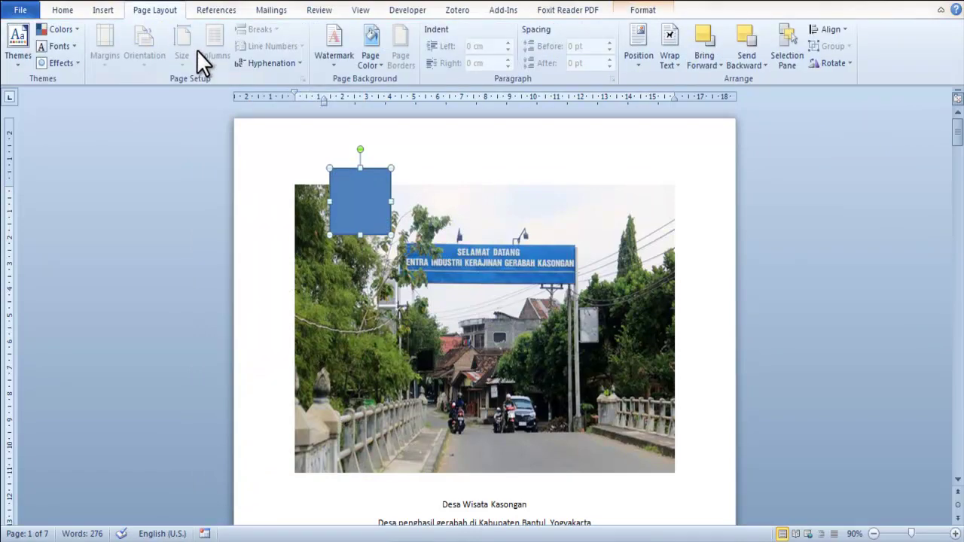
pyautogui.click(216, 168)
pyautogui.click(294, 174)
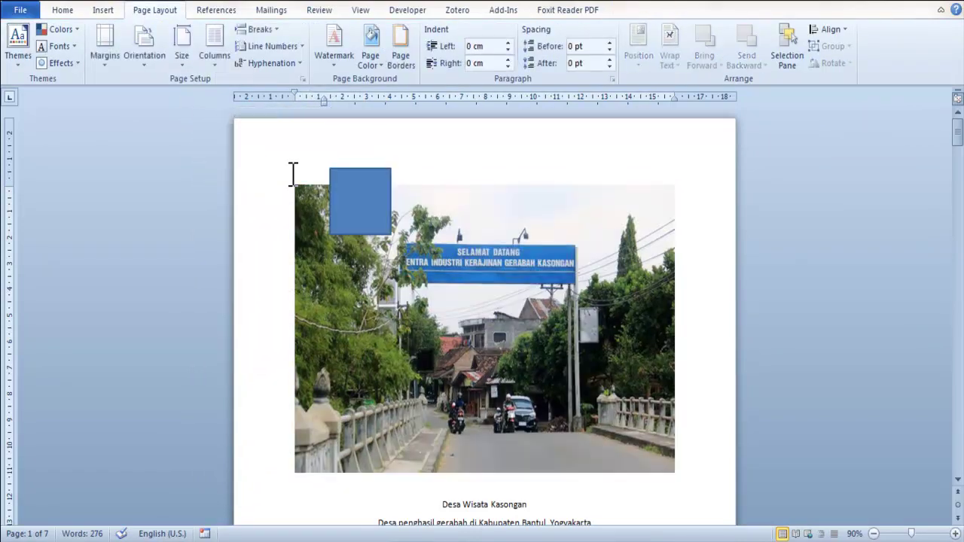
pyautogui.click(182, 56)
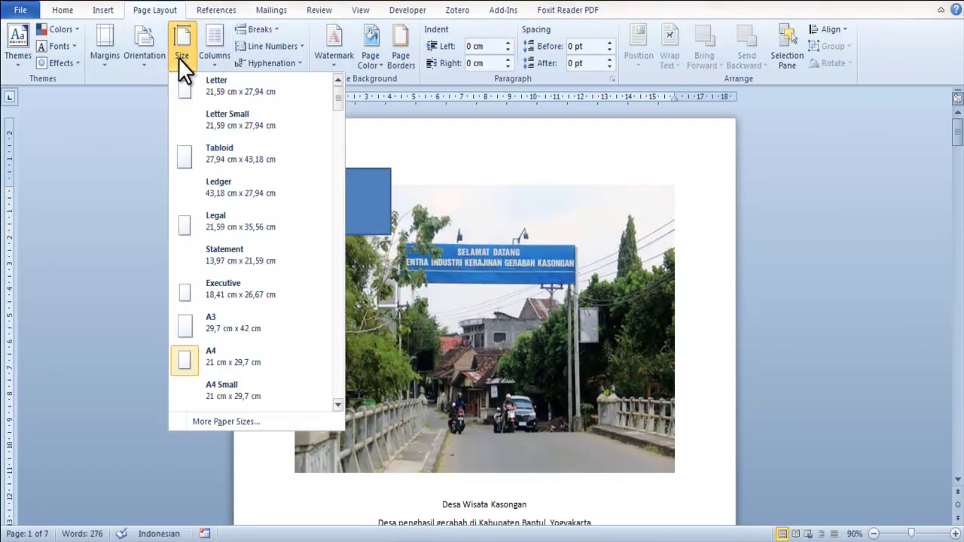
pyautogui.click(399, 177)
pyautogui.click(363, 193)
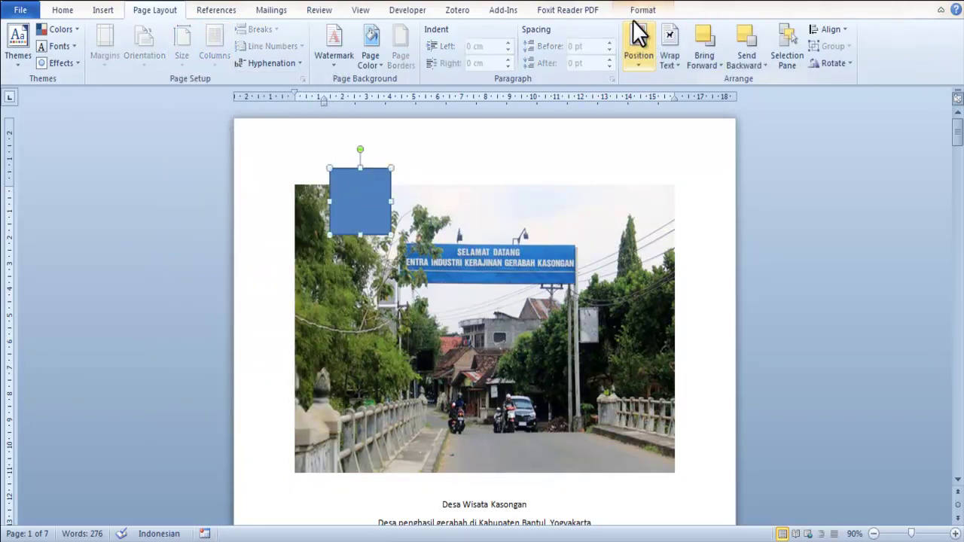
pyautogui.click(636, 10)
pyautogui.click(908, 36)
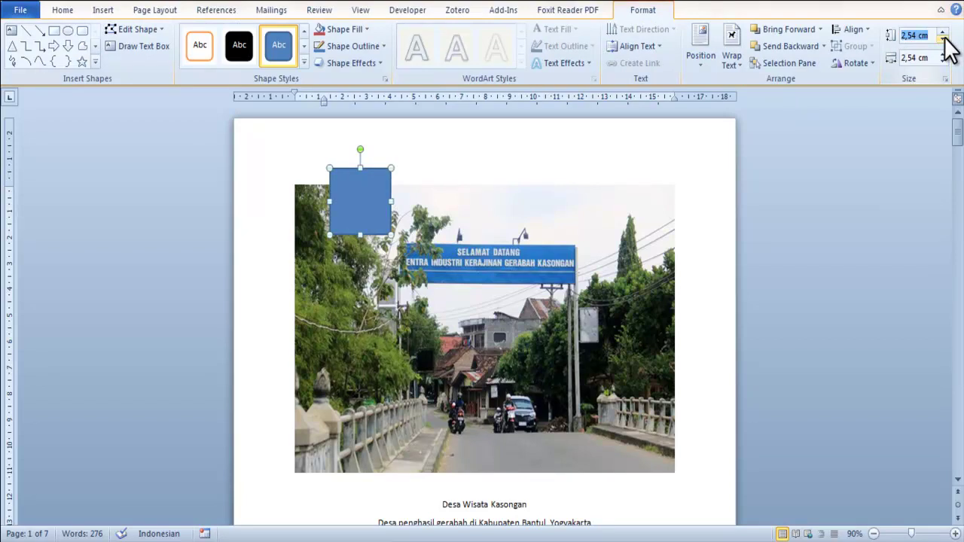
pyautogui.write('29,')
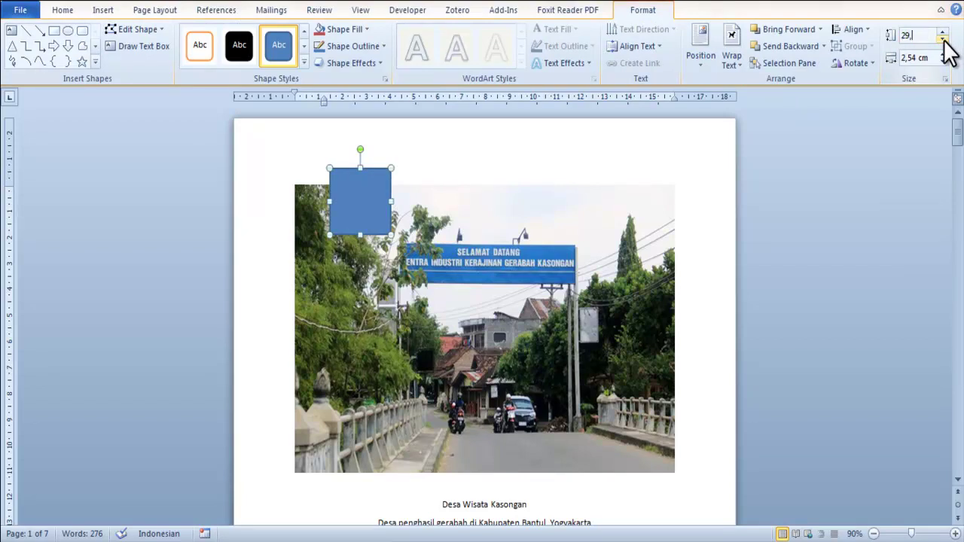
pyautogui.write('7')
pyautogui.click(938, 57)
pyautogui.write('21')
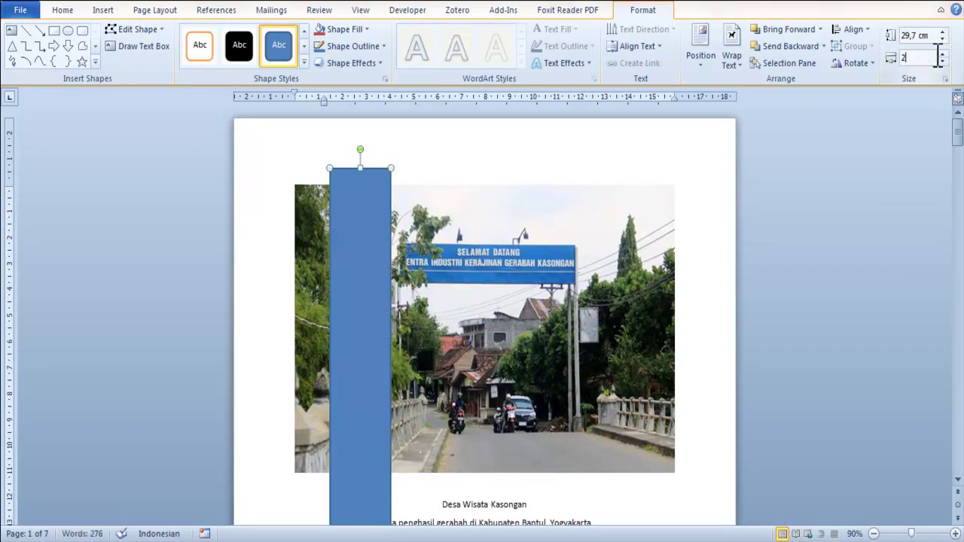
pyautogui.press('Return')
# Set the rectangle's text wrapping to Behind Text.
pyautogui.doubleClick(576, 183)
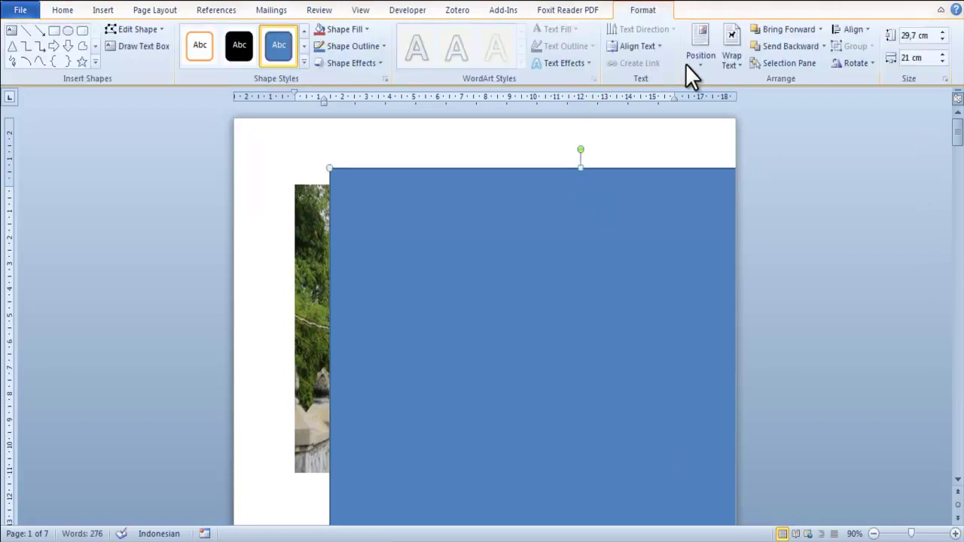
pyautogui.click(731, 59)
pyautogui.click(768, 178)
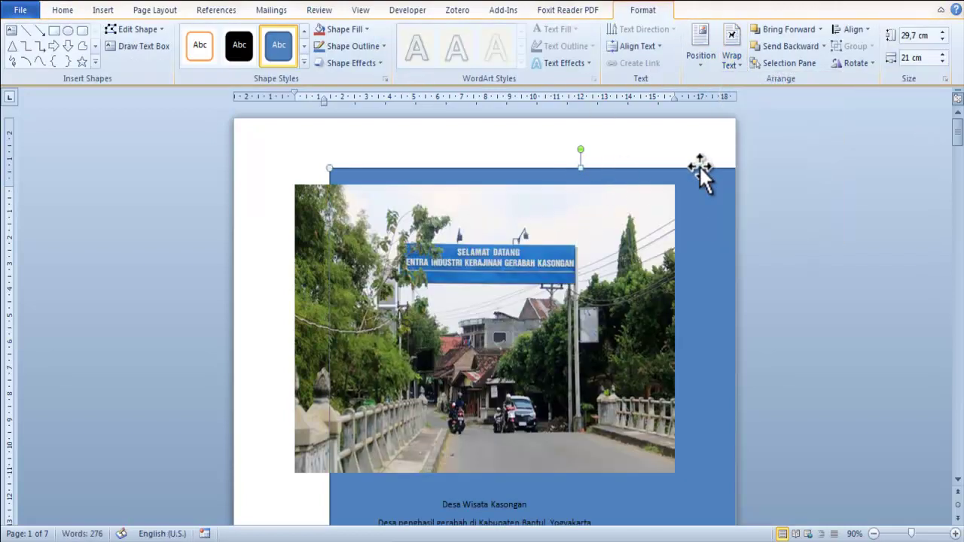
# Fill the rectangle with Olive Green, Accent 3 and remove its outline.
pyautogui.click(355, 24)
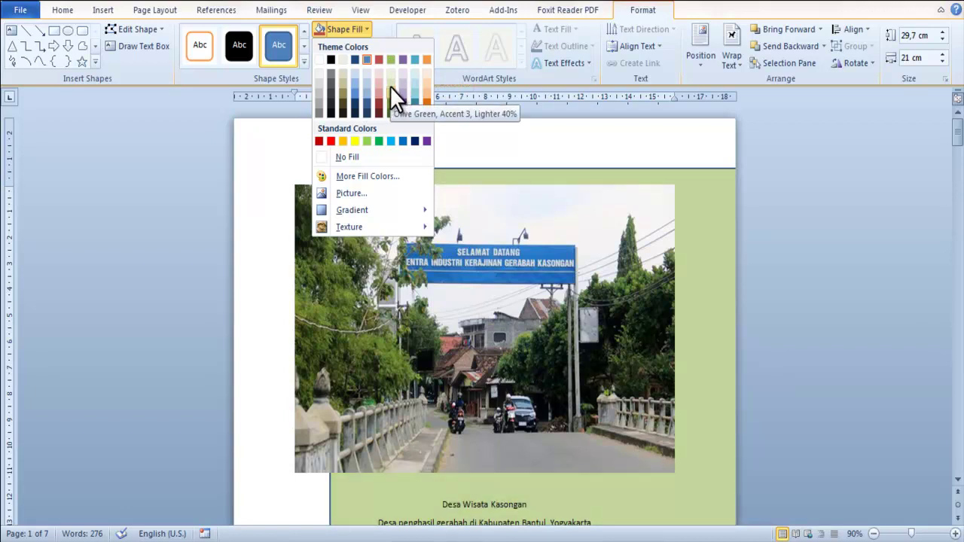
pyautogui.click(389, 60)
pyautogui.click(350, 43)
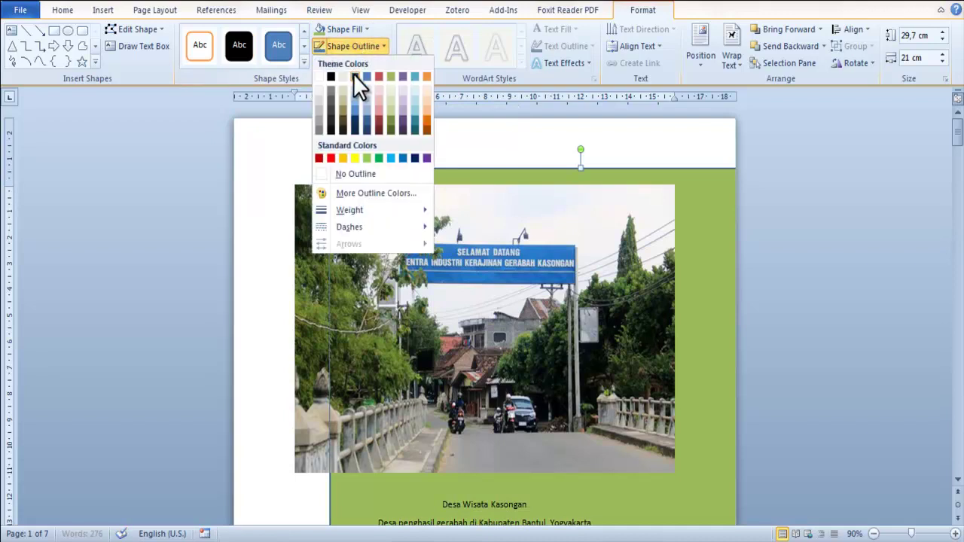
pyautogui.click(348, 168)
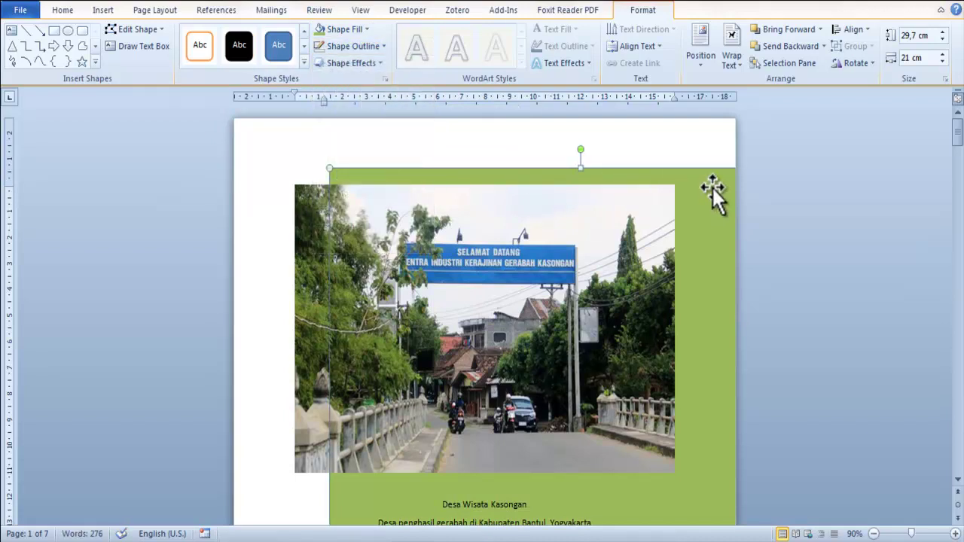
# Align the rectangle center and middle so it covers the whole page.
pyautogui.click(851, 29)
pyautogui.click(854, 64)
pyautogui.click(850, 30)
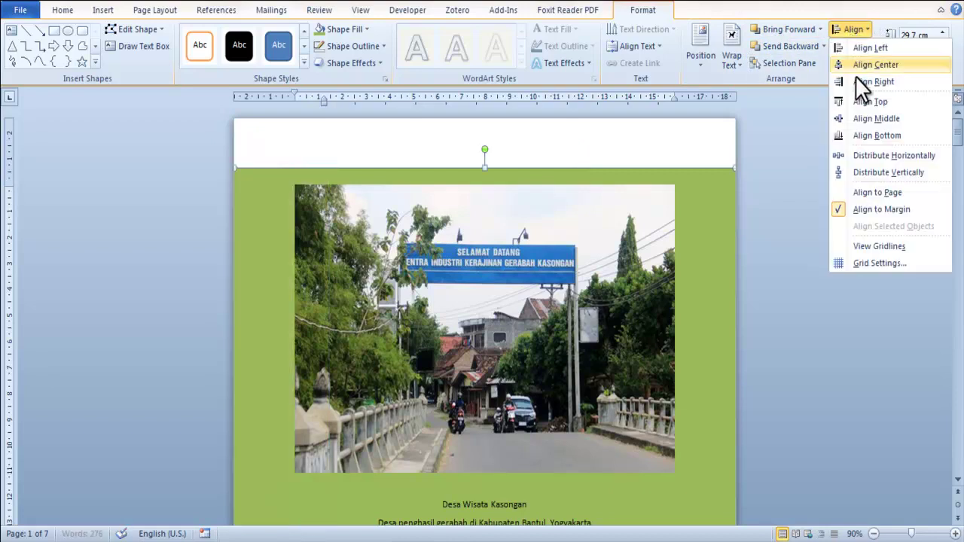
pyautogui.click(858, 119)
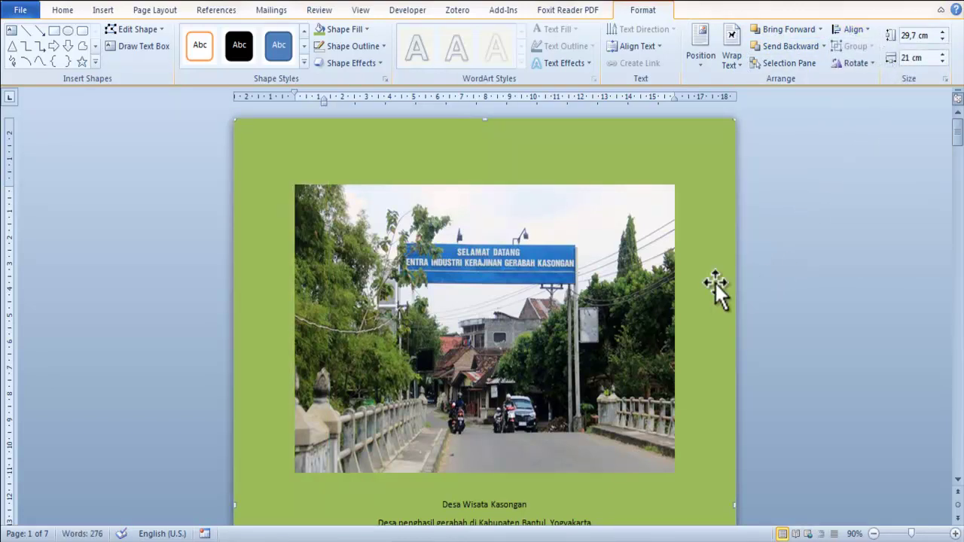
pyautogui.click(478, 286)
pyautogui.scroll(-2, 475, 297)
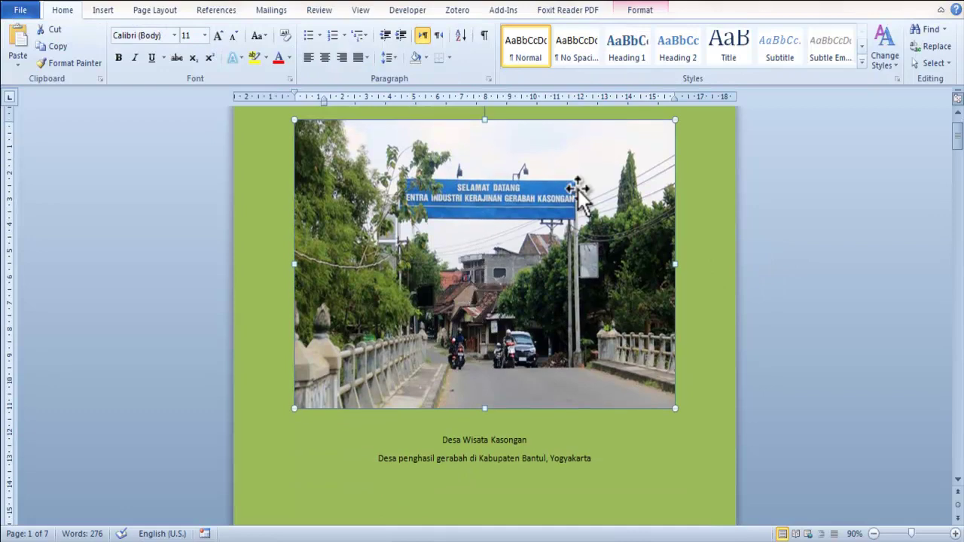
# Set the gateway photo to Behind Text and add blank lines to push the article down.
pyautogui.click(640, 10)
pyautogui.click(677, 52)
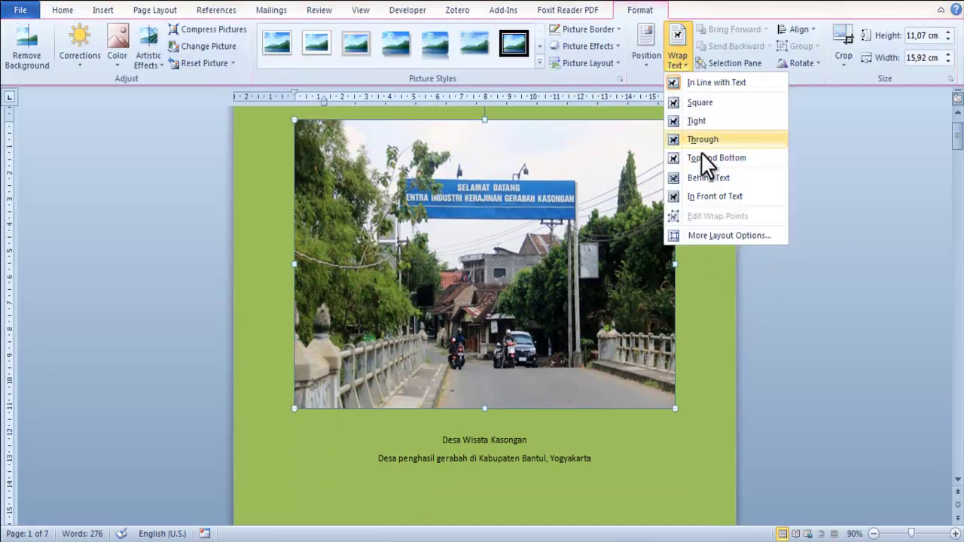
pyautogui.click(701, 179)
pyautogui.scroll(-1, 482, 301)
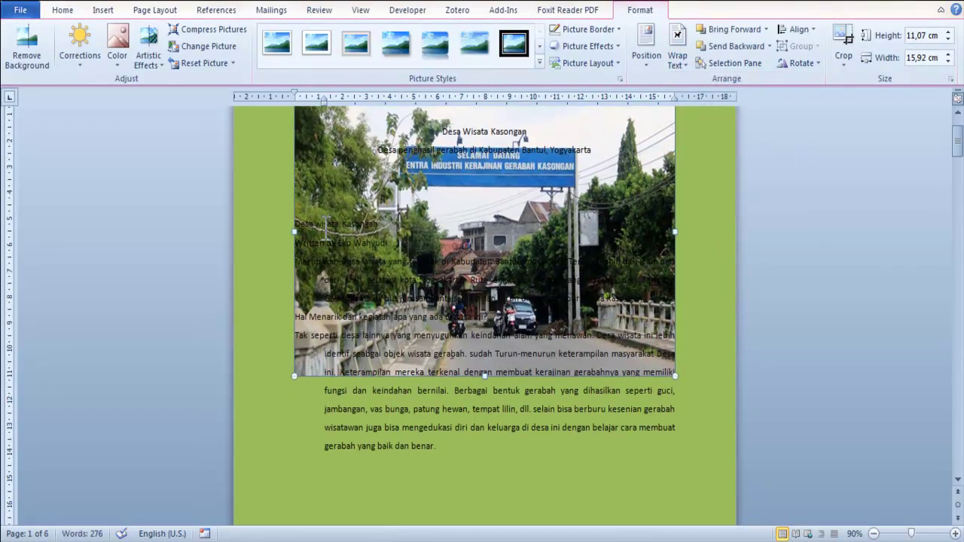
pyautogui.click(297, 225)
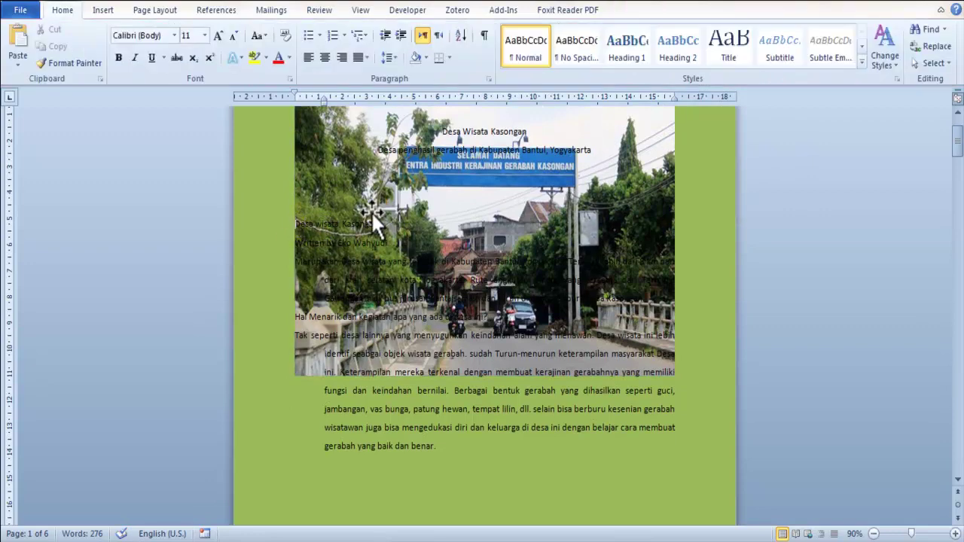
pyautogui.scroll(-1, 371, 211)
pyautogui.hotkey('ctrl', 'z')
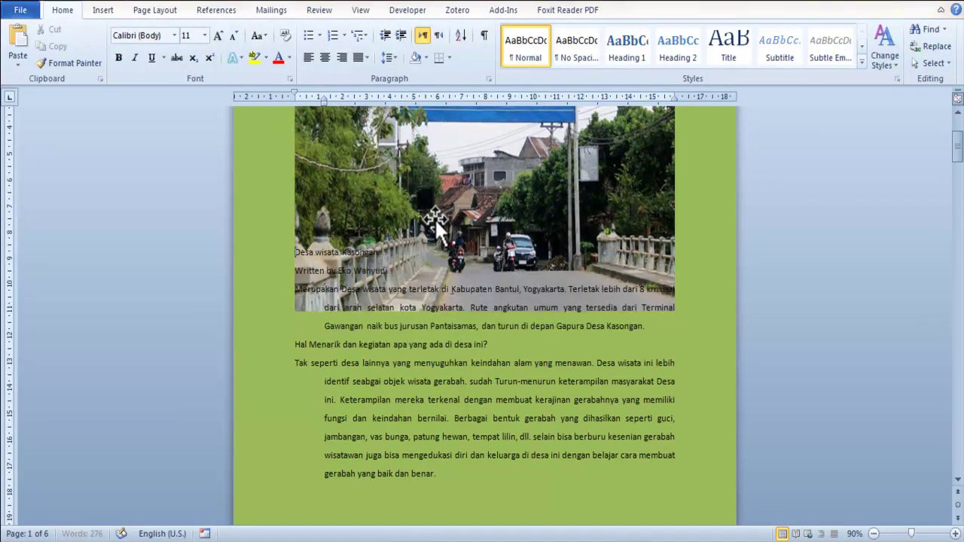
pyautogui.press('Return')
pyautogui.press('Return')
pyautogui.press('Return')
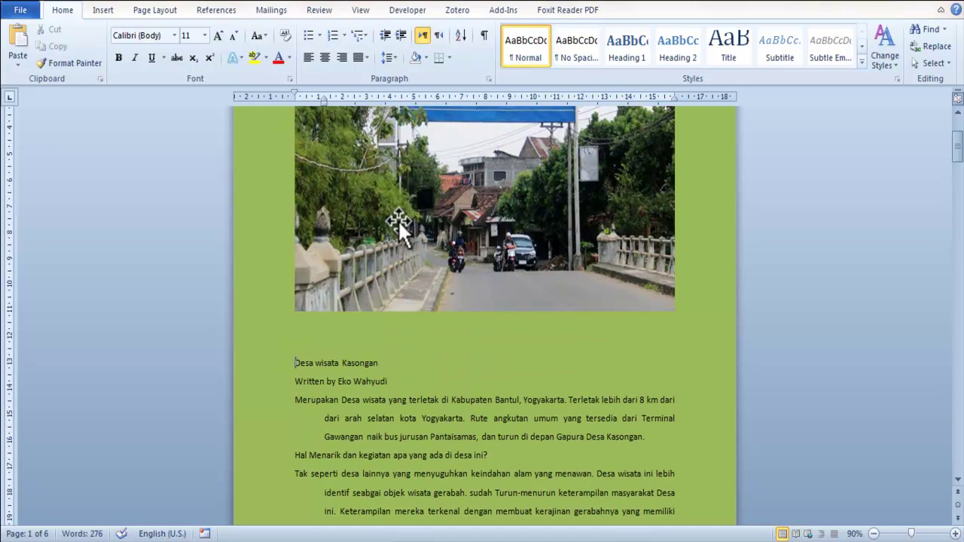
# Drag the photo down below the two caption lines.
pyautogui.scroll(4, 398, 220)
pyautogui.scroll(-3, 398, 221)
pyautogui.scroll(-1, 390, 253)
pyautogui.scroll(-2, 393, 258)
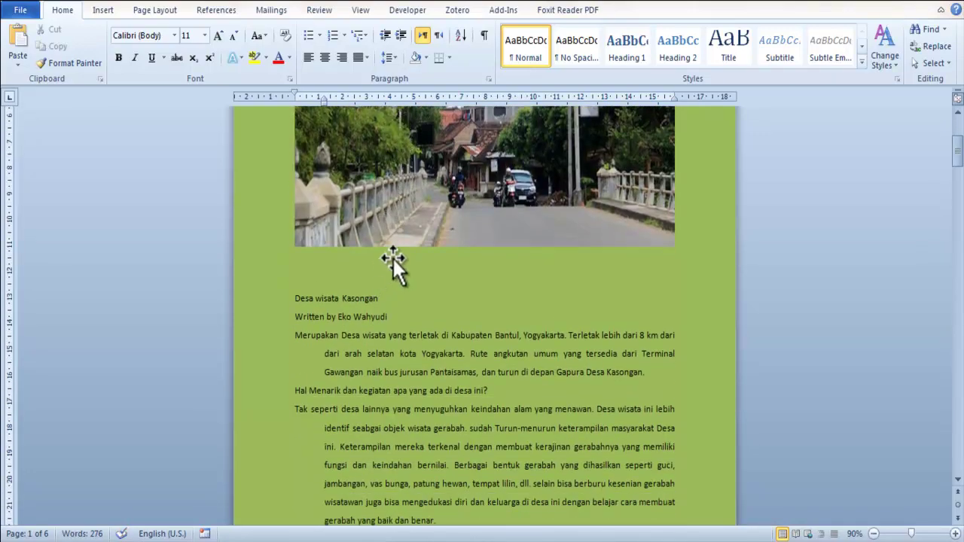
pyautogui.scroll(5, 393, 258)
pyautogui.click(334, 296)
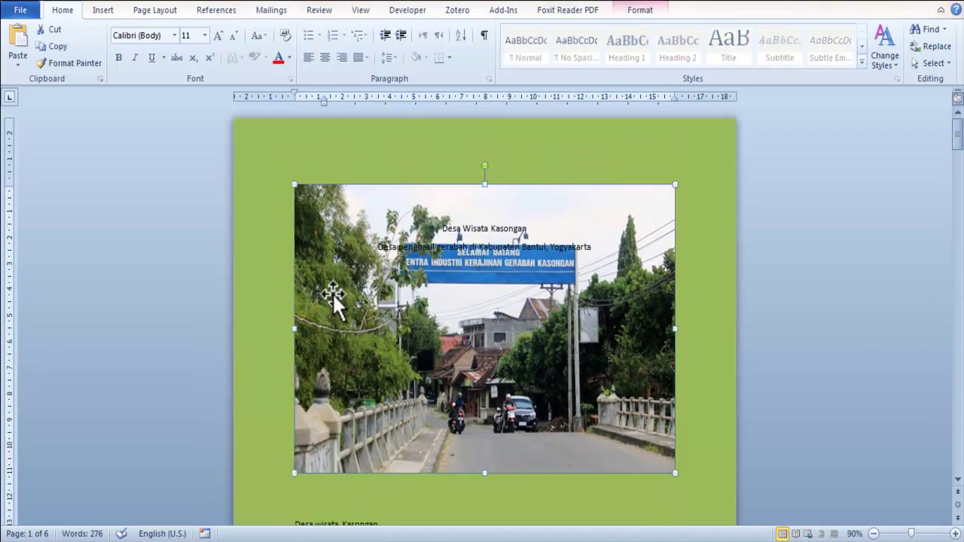
pyautogui.moveTo(334, 295); pyautogui.dragTo(336, 348)
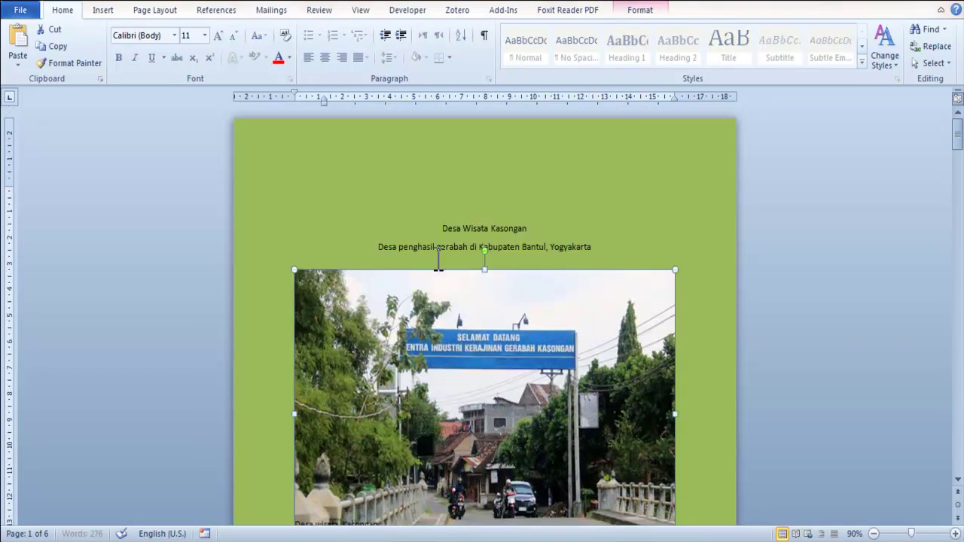
pyautogui.moveTo(439, 258); pyautogui.dragTo(458, 247)
pyautogui.click(431, 228)
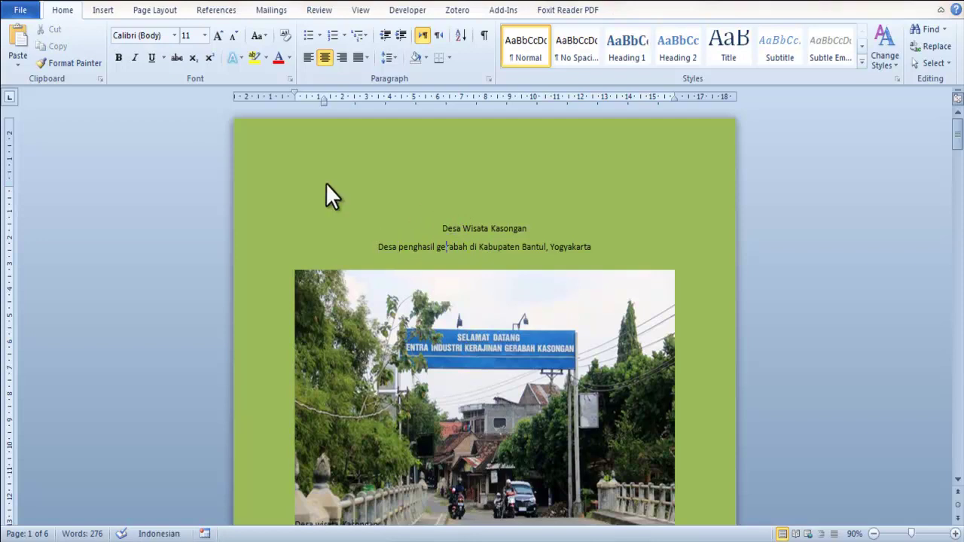
pyautogui.click(114, 8)
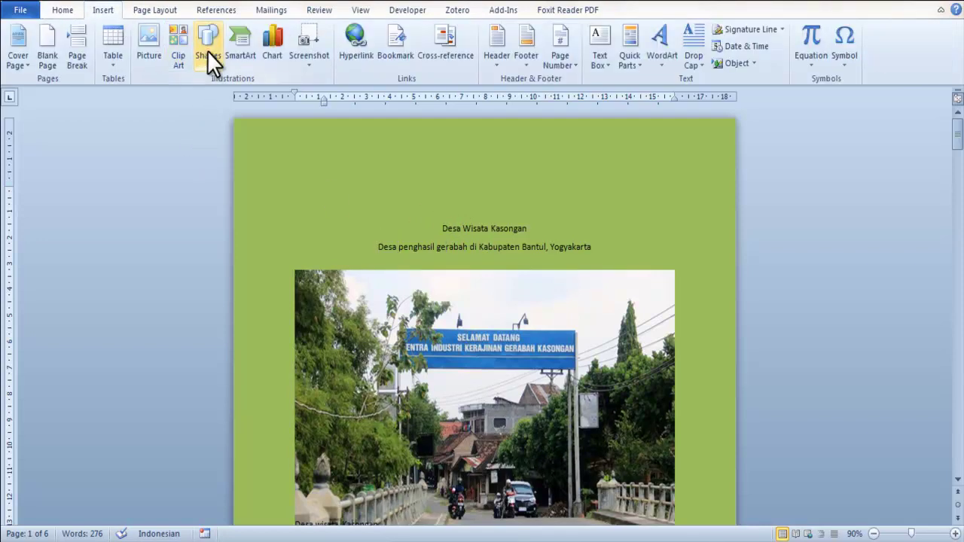
# Draw a rectangle above the caption lines and make it transparent with No Fill.
pyautogui.click(207, 47)
pyautogui.click(247, 95)
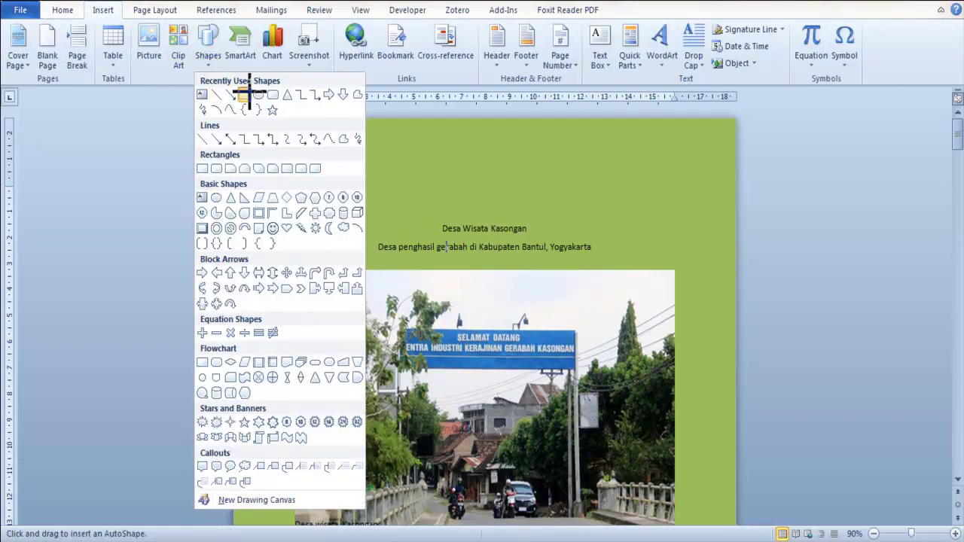
pyautogui.moveTo(287, 153); pyautogui.dragTo(661, 218)
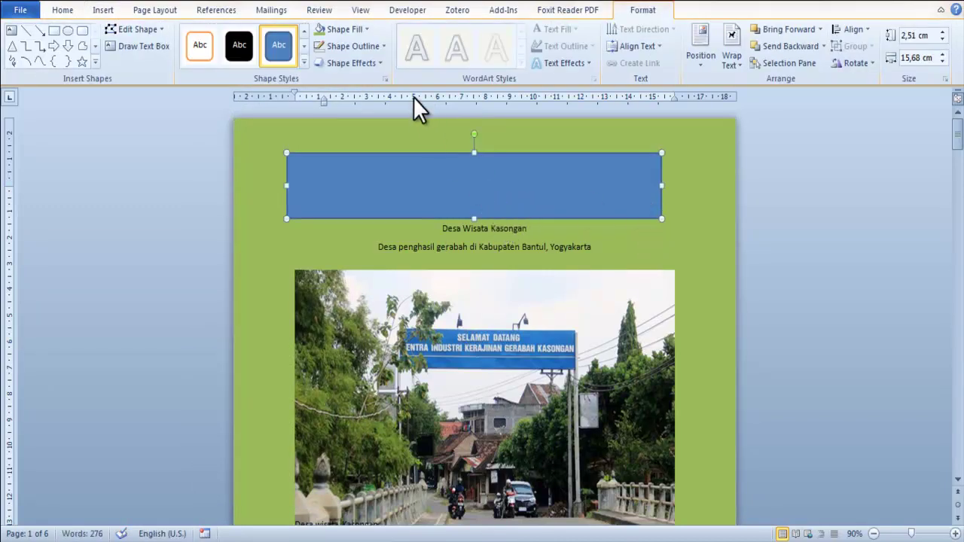
pyautogui.click(332, 30)
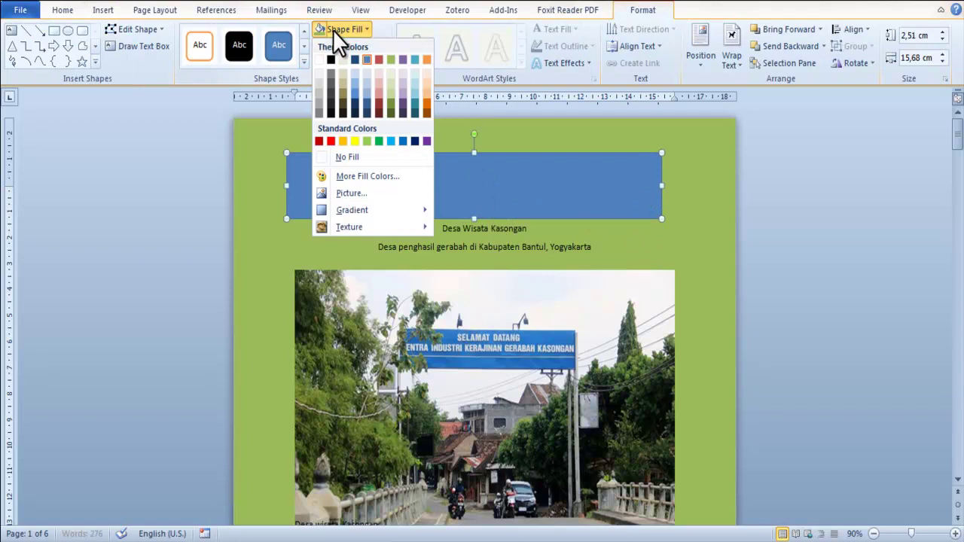
pyautogui.click(349, 155)
pyautogui.click(457, 232)
# Cut the two caption lines from the cover.
pyautogui.moveTo(441, 228); pyautogui.dragTo(621, 248)
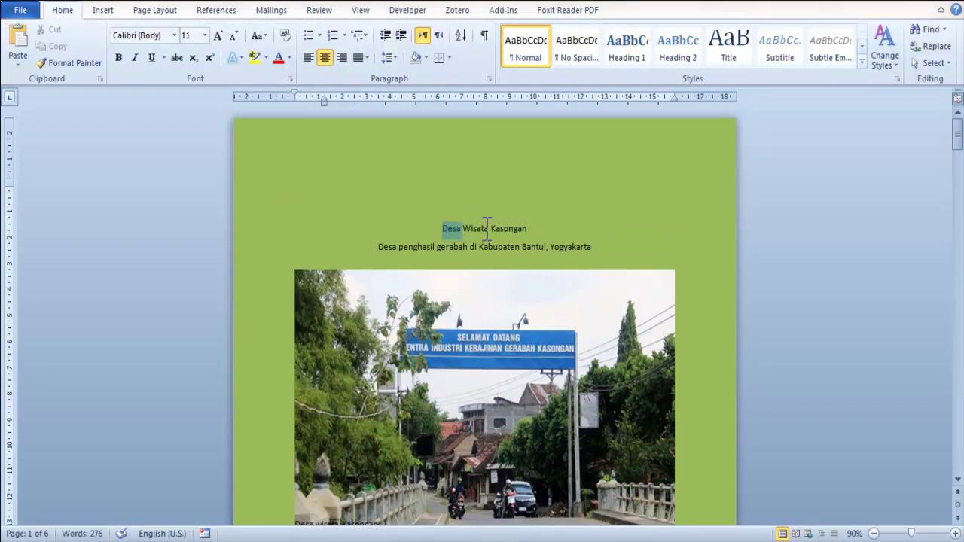
pyautogui.press('Delete')
pyautogui.click(454, 161)
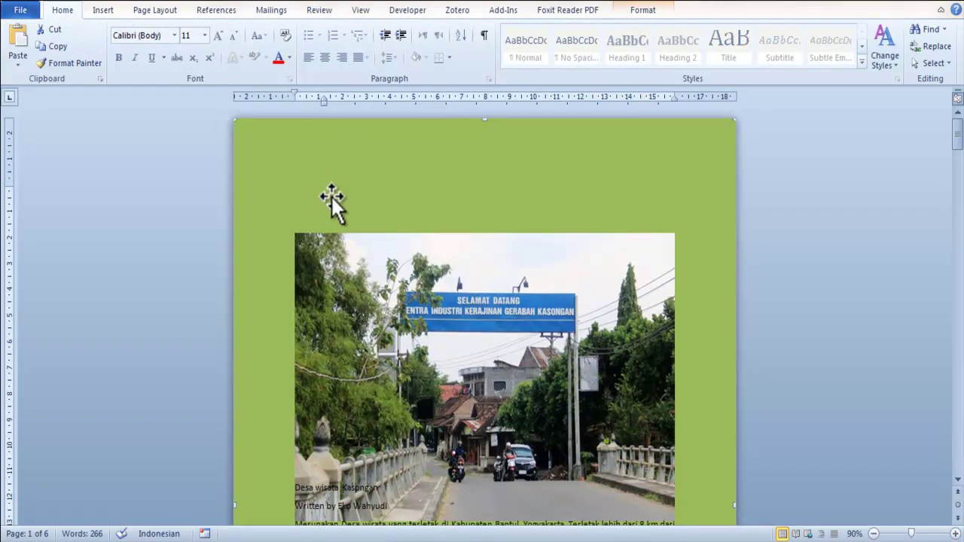
# Add a blue rectangle and stretch it into a 14,97 cm wide banner above the photo.
pyautogui.click(100, 10)
pyautogui.click(207, 57)
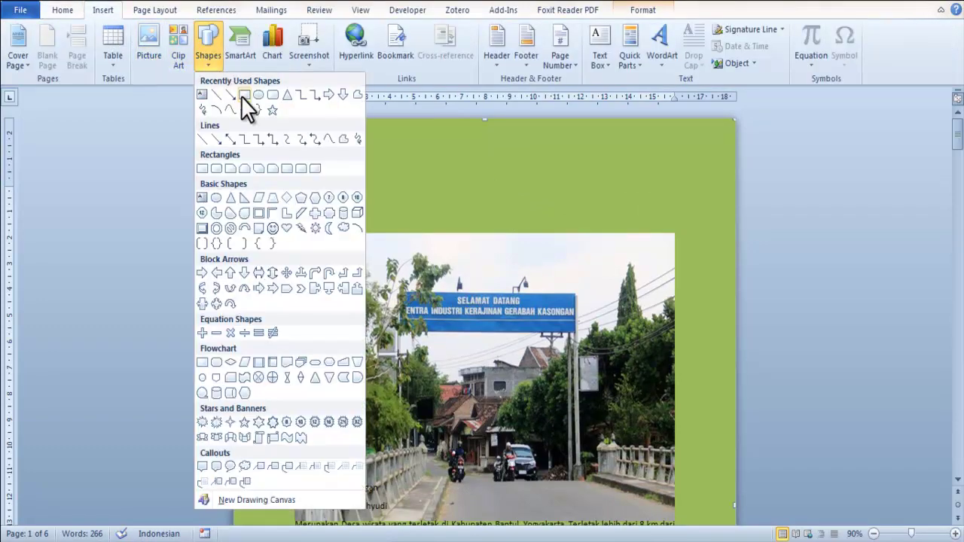
pyautogui.click(248, 103)
pyautogui.click(322, 153)
pyautogui.moveTo(384, 186); pyautogui.dragTo(680, 186)
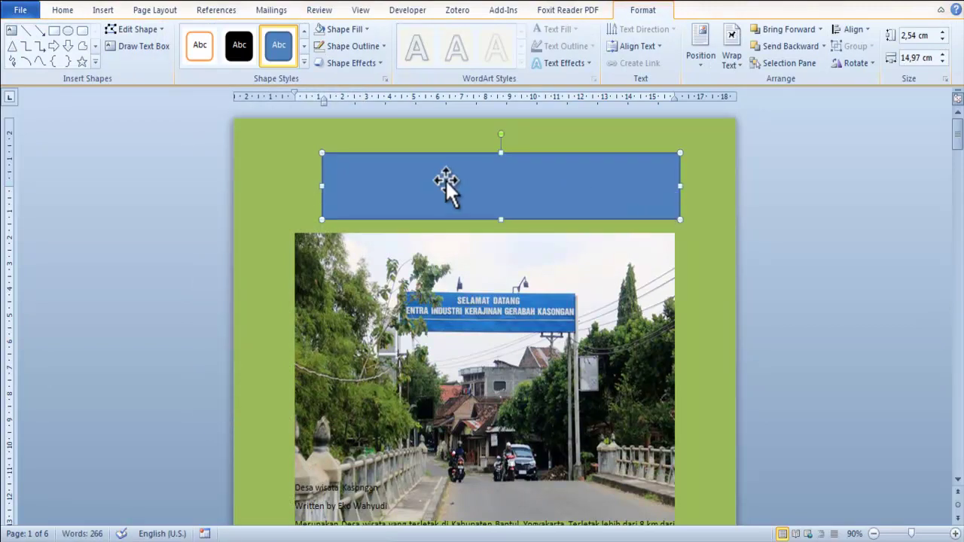
# Paste the two caption lines into the banner and delete the empty paragraph.
pyautogui.rightClick(428, 176)
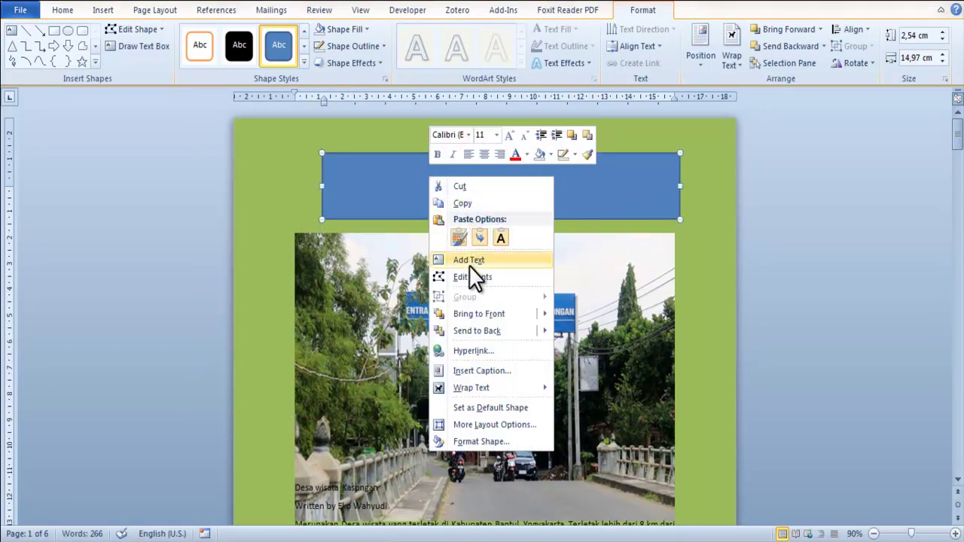
pyautogui.click(468, 259)
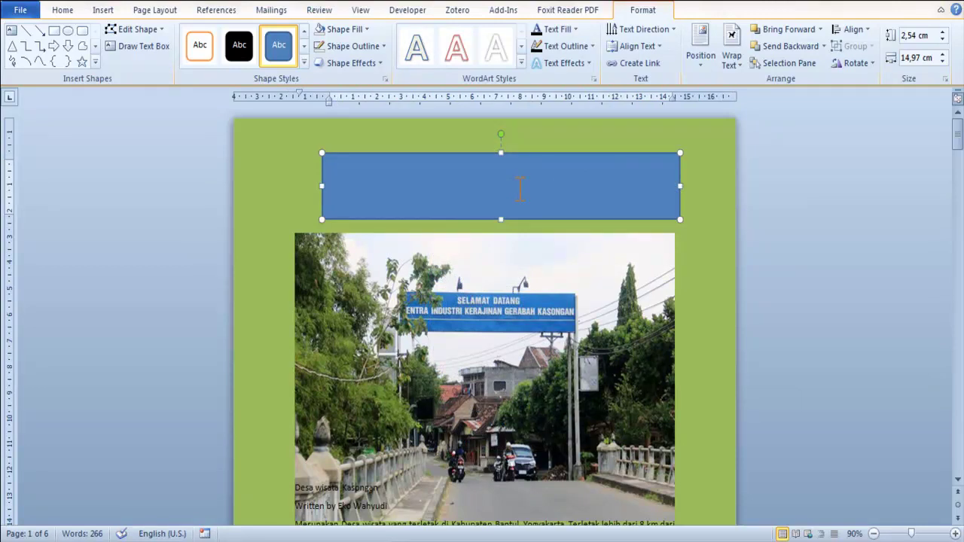
pyautogui.write('Desa Wisata Kasongan Desa penghasil gerabah di Kabupaten Bantul, Yogyakarta')
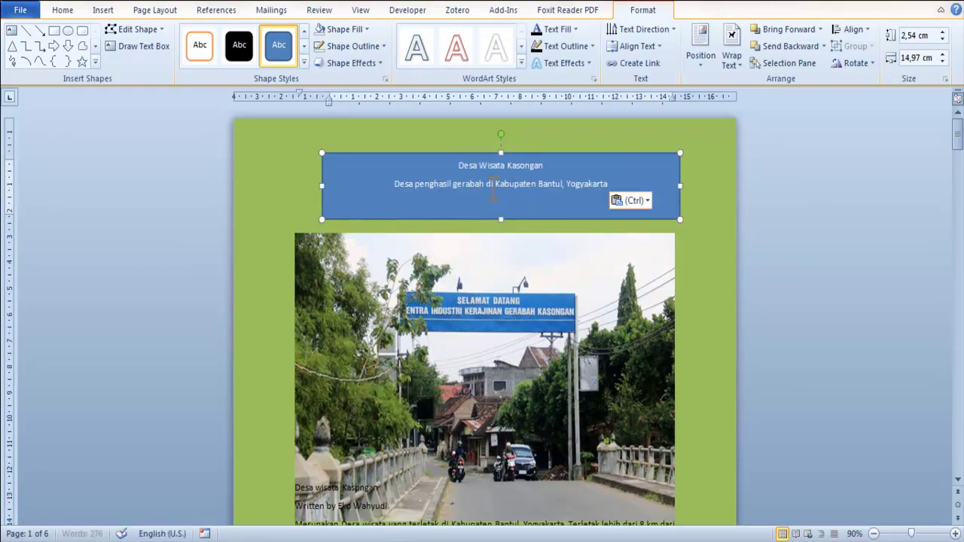
pyautogui.press('Escape')
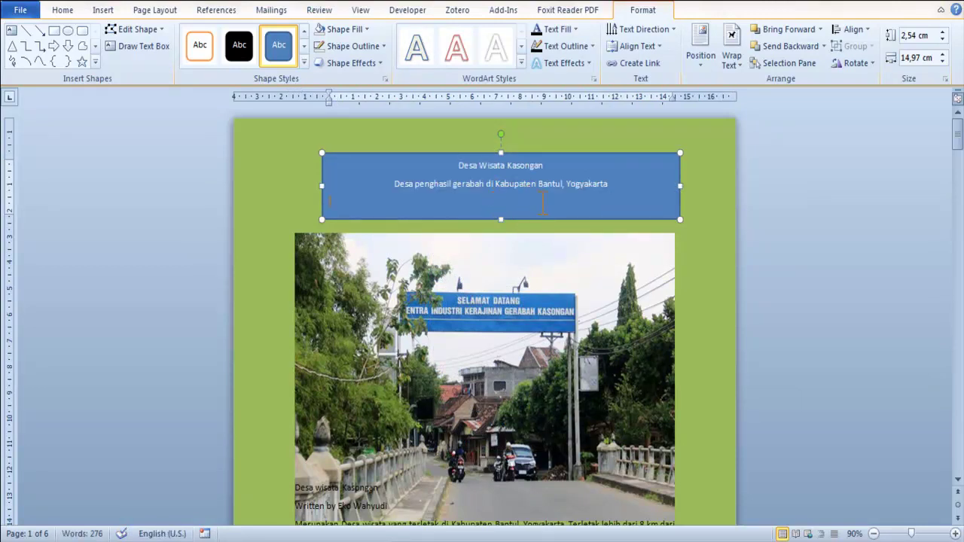
pyautogui.press('BackSpace')
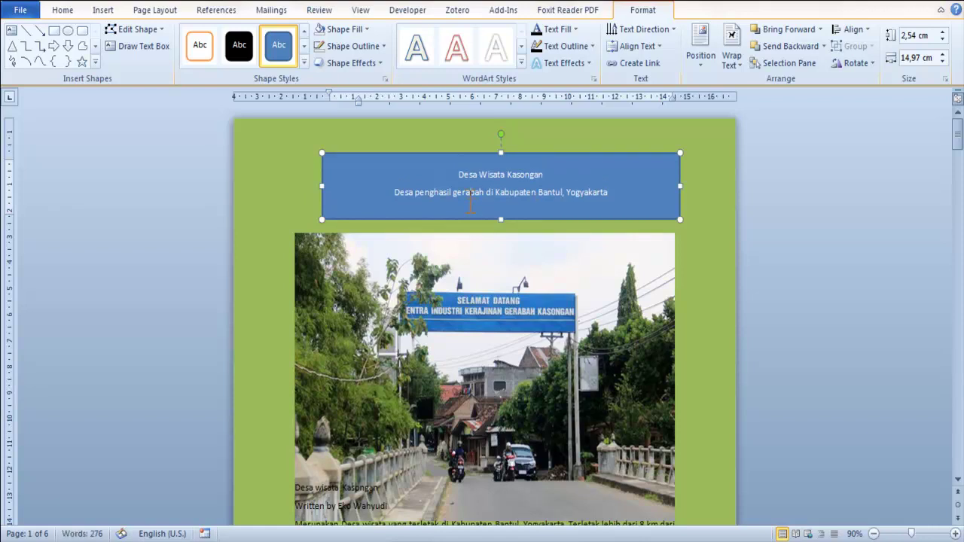
# Remove the blue fill from the title shape.
pyautogui.click(433, 175)
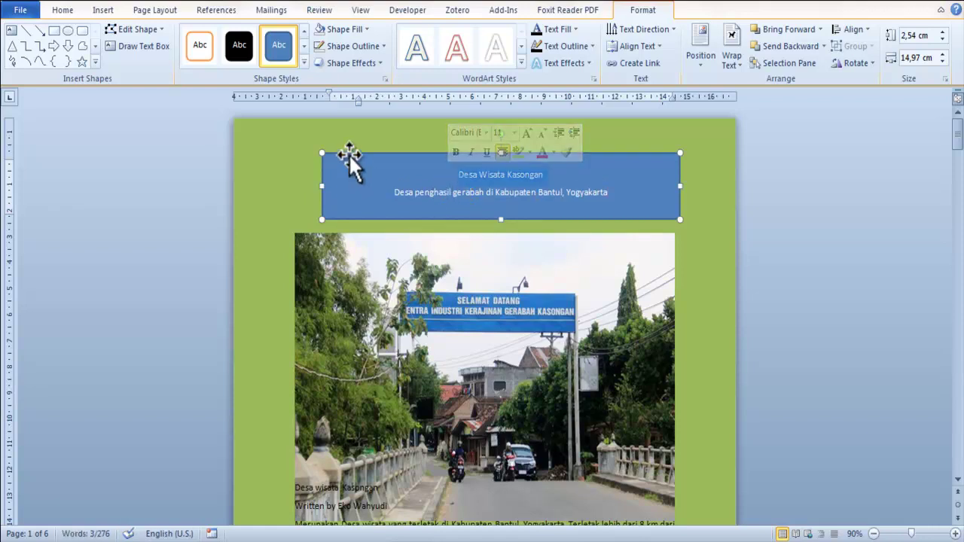
pyautogui.click(346, 149)
pyautogui.click(320, 29)
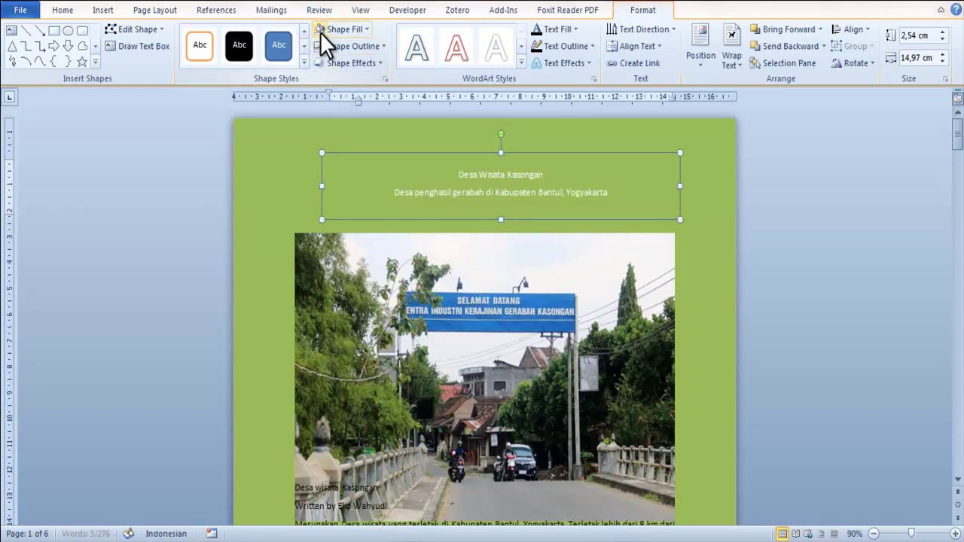
# Change the title text case to UPPERCASE.
pyautogui.click(51, 10)
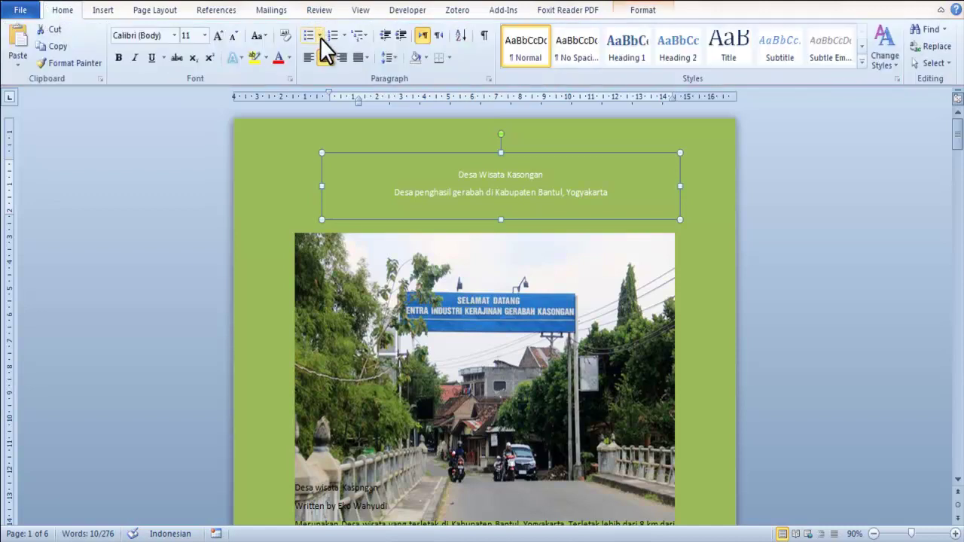
pyautogui.click(256, 35)
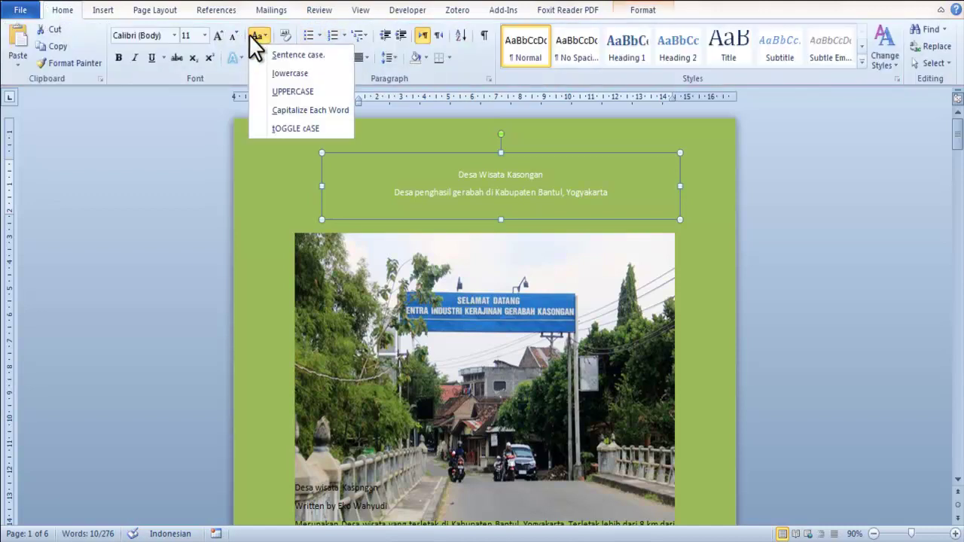
pyautogui.click(252, 33)
pyautogui.click(257, 35)
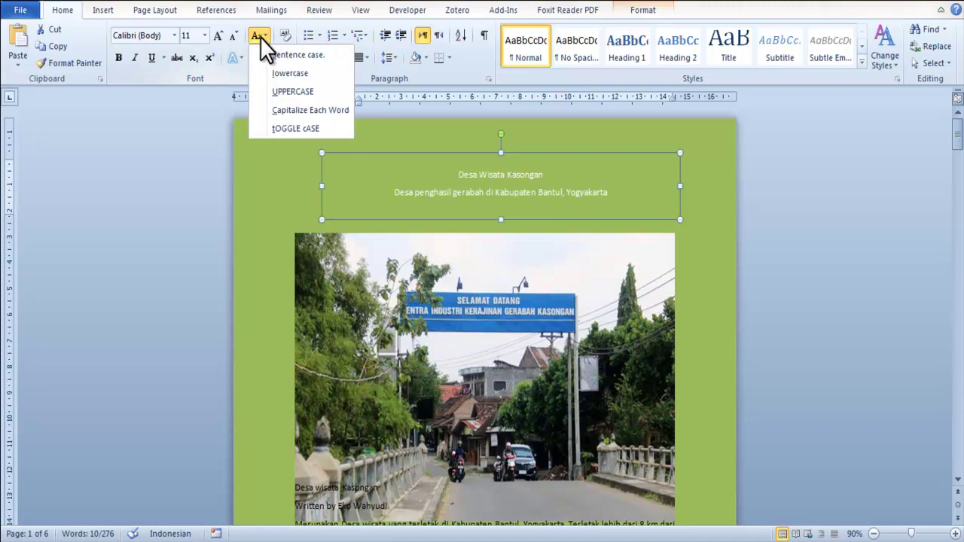
pyautogui.click(278, 92)
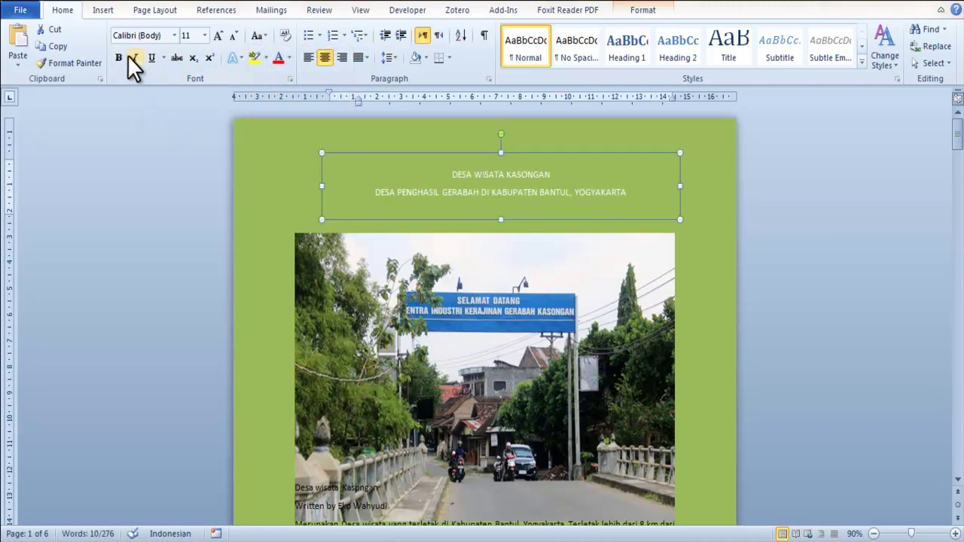
# Set the title to Arial Black at 22, left-aligned, with its box shifted slightly left.
pyautogui.click(174, 36)
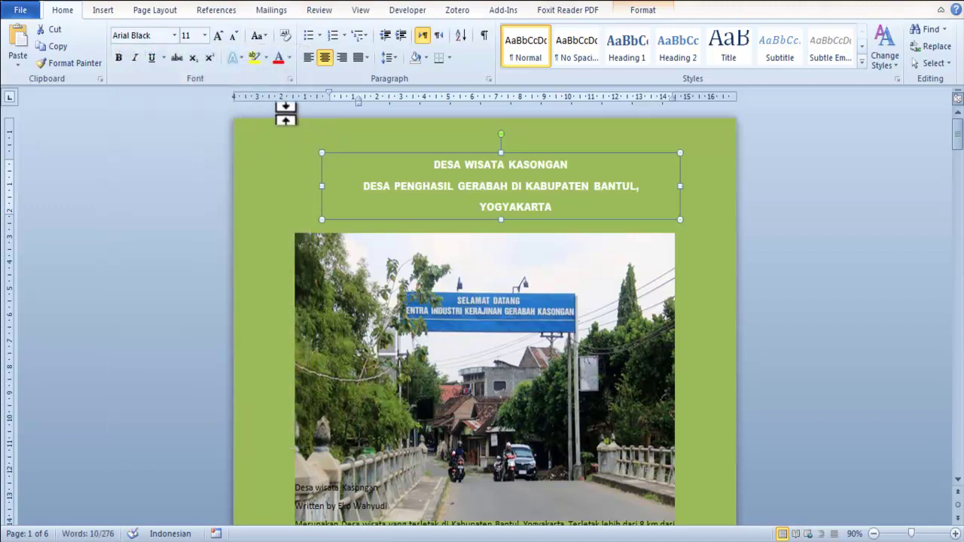
pyautogui.click(219, 36)
pyautogui.click(219, 35)
pyautogui.click(219, 36)
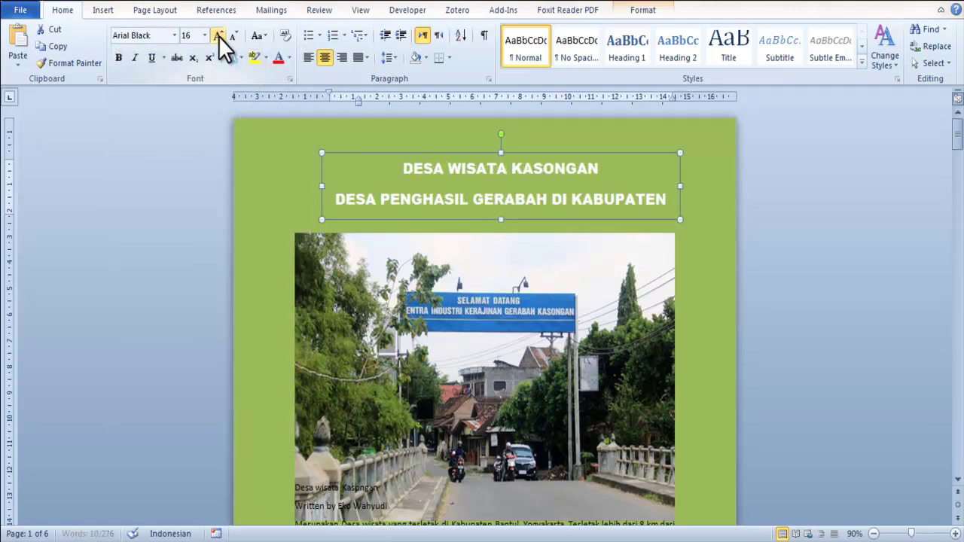
pyautogui.click(218, 35)
pyautogui.click(218, 35)
pyautogui.click(218, 35)
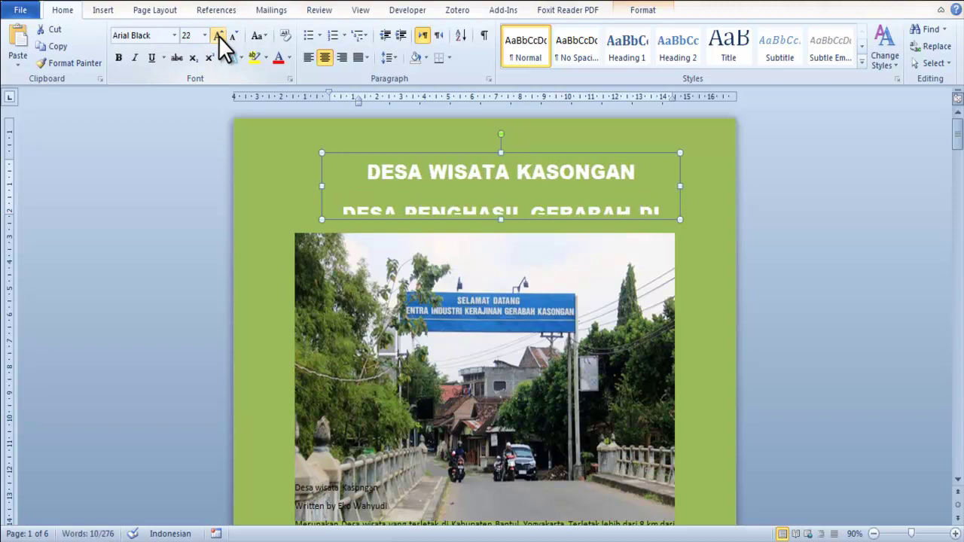
pyautogui.click(310, 58)
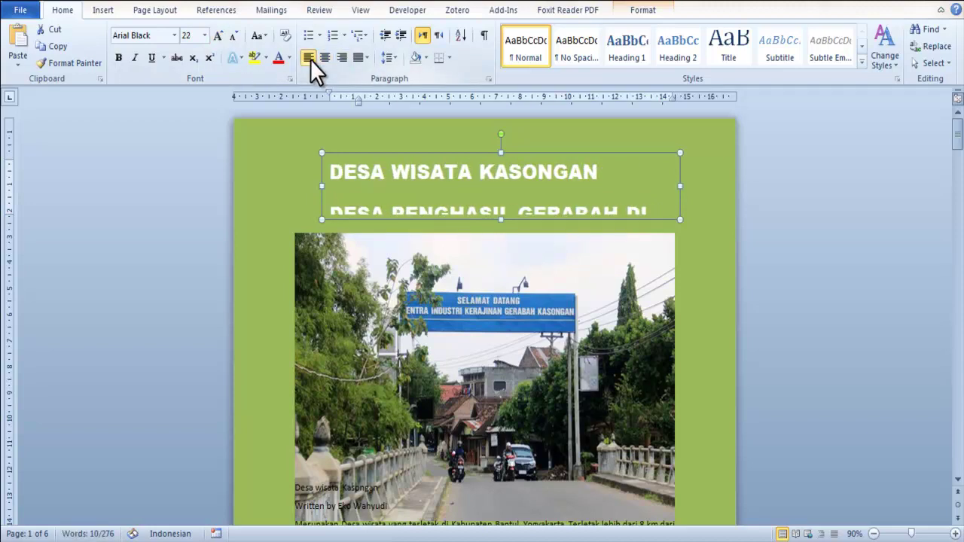
pyautogui.moveTo(340, 156); pyautogui.dragTo(305, 153)
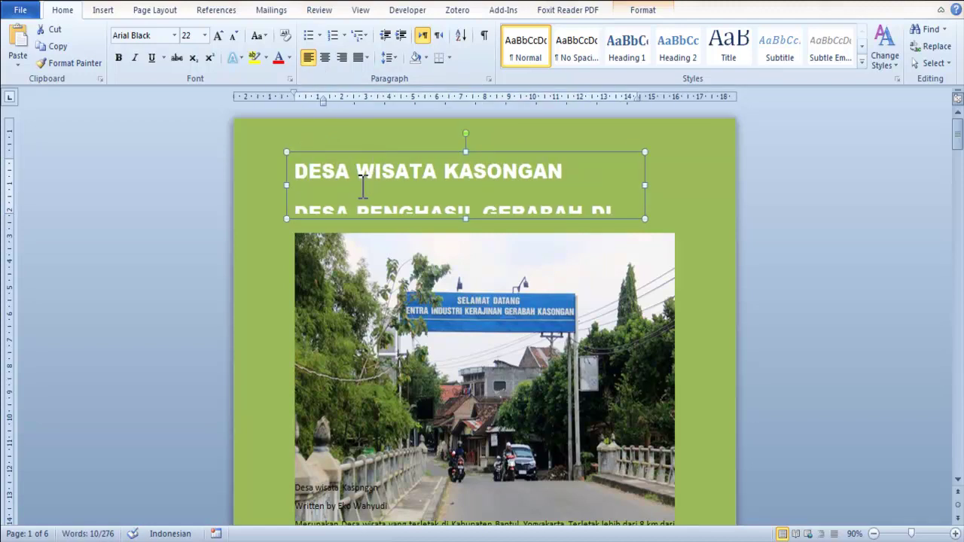
# Enlarge the title to 26 pt and colour it Black, Text 1.
pyautogui.click(218, 36)
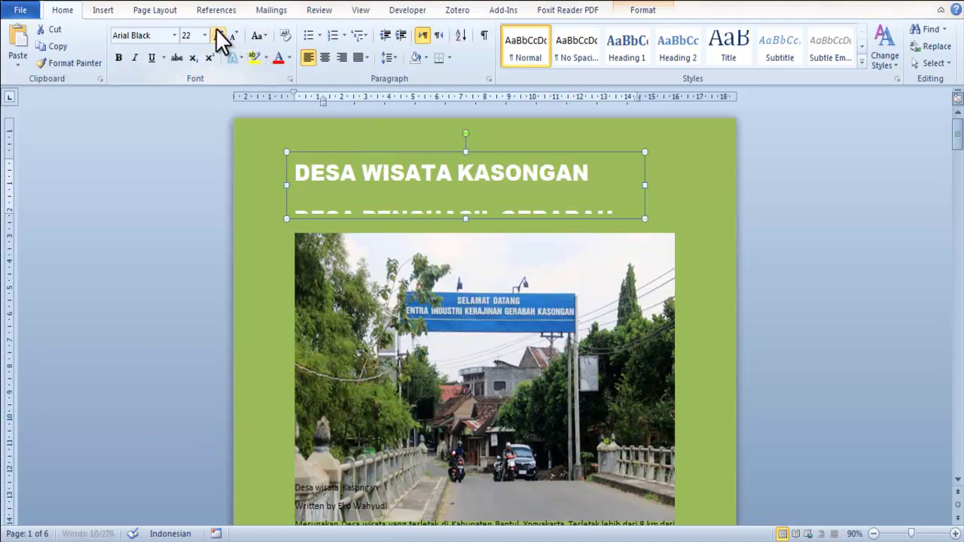
pyautogui.click(218, 36)
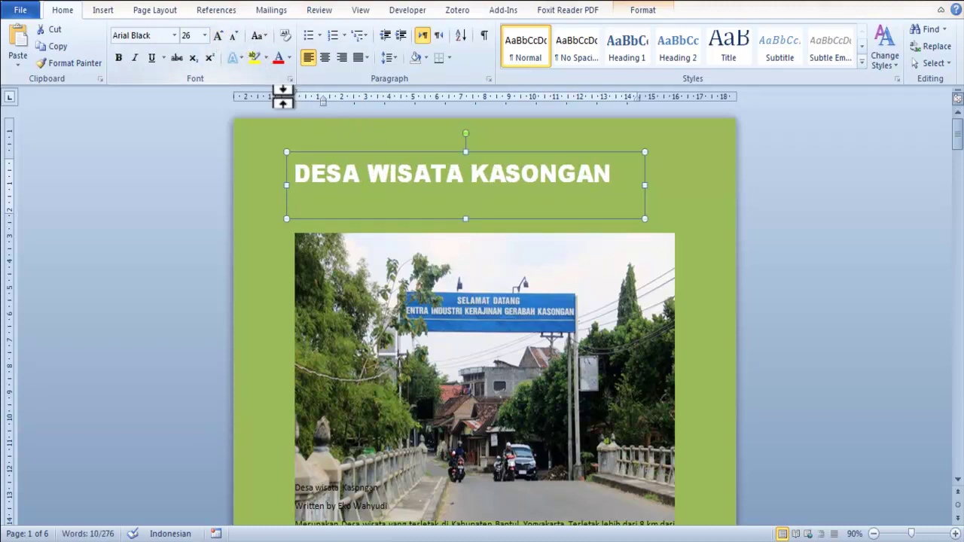
pyautogui.click(290, 58)
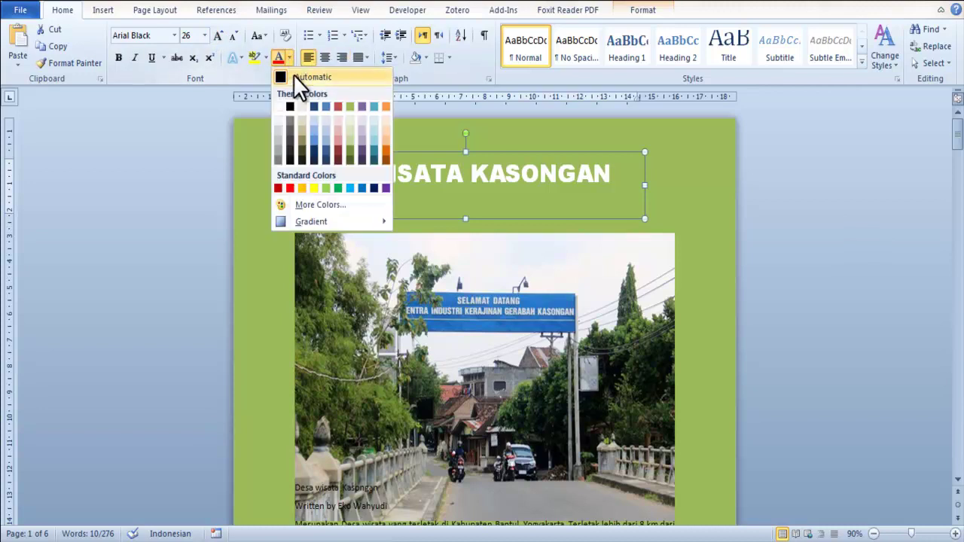
pyautogui.click(291, 106)
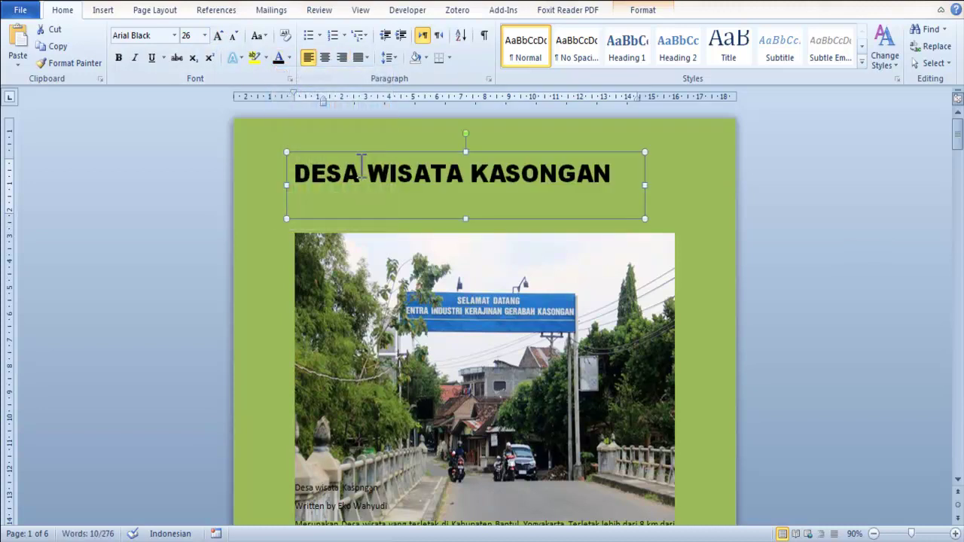
pyautogui.click(414, 200)
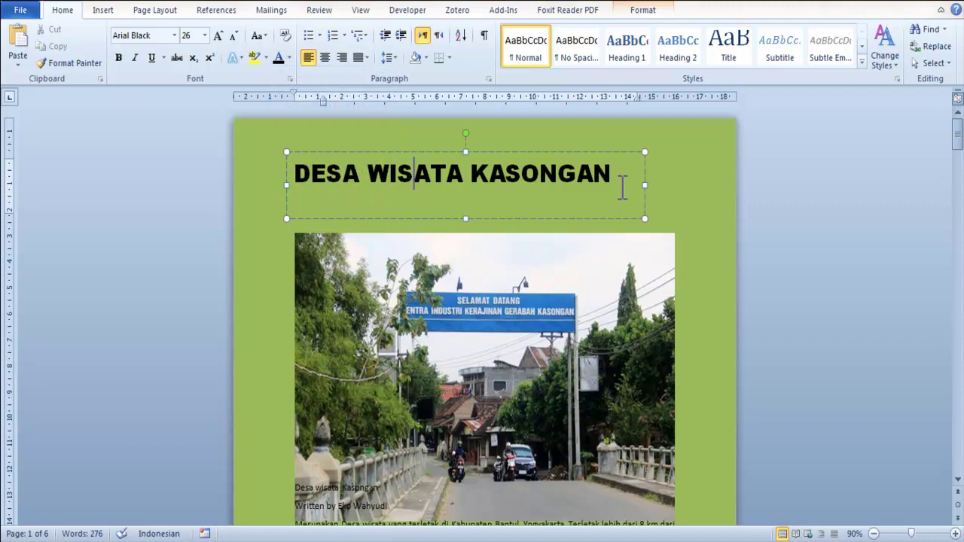
# Delete the DI KABUPATEN BANTUL, YOGYAKARTA lines and shrink the title box around DESA WISATA KASONGAN.
pyautogui.moveTo(622, 185); pyautogui.dragTo(667, 238)
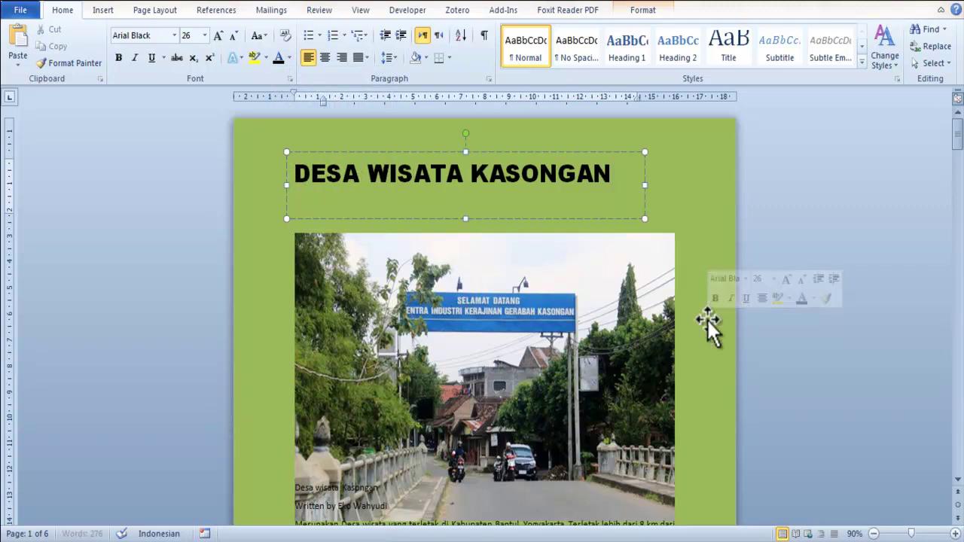
pyautogui.press('Delete')
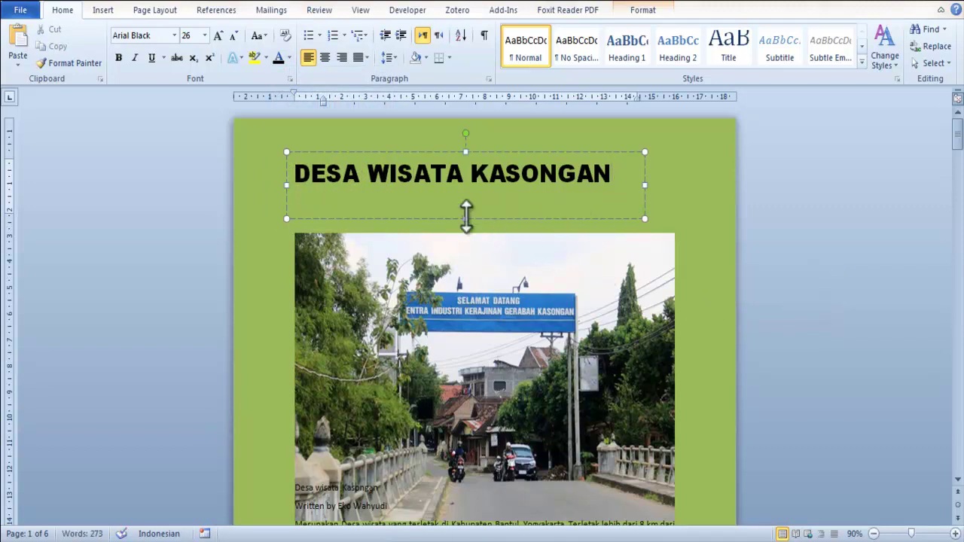
pyautogui.hotkey('ctrl', 'z')
pyautogui.hotkey('ctrl', 'y')
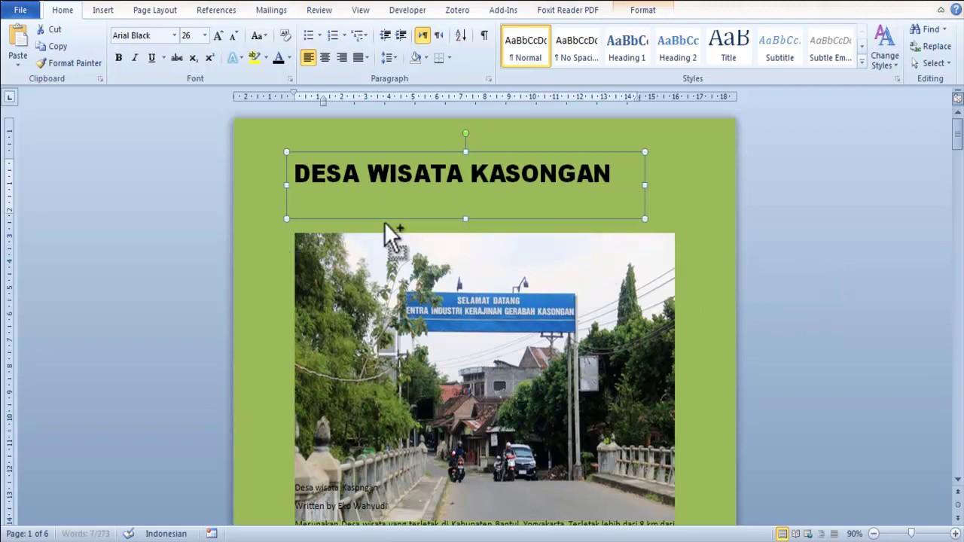
pyautogui.moveTo(464, 218); pyautogui.dragTo(466, 361)
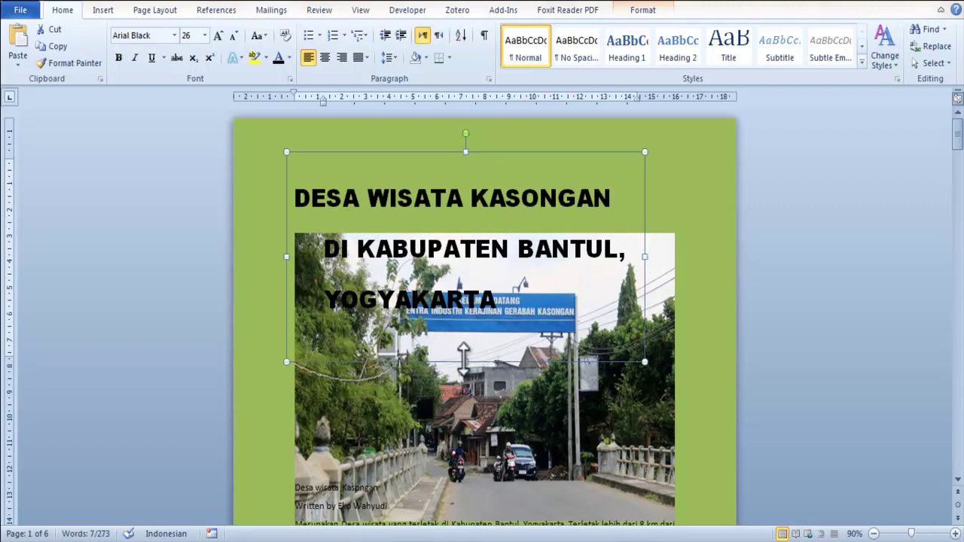
pyautogui.moveTo(466, 361); pyautogui.dragTo(465, 420)
pyautogui.hotkey('ctrl', 'z')
pyautogui.moveTo(323, 250); pyautogui.dragTo(565, 294)
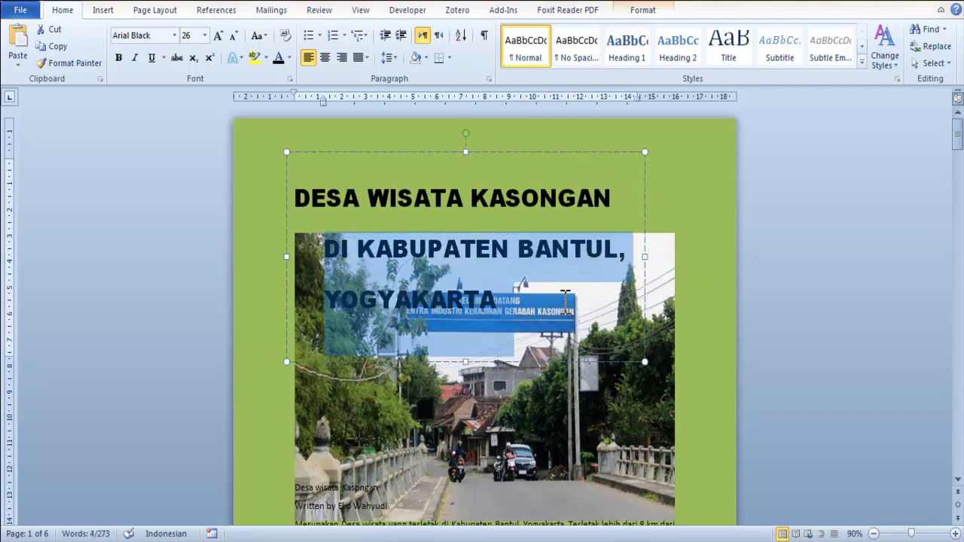
pyautogui.press('Delete')
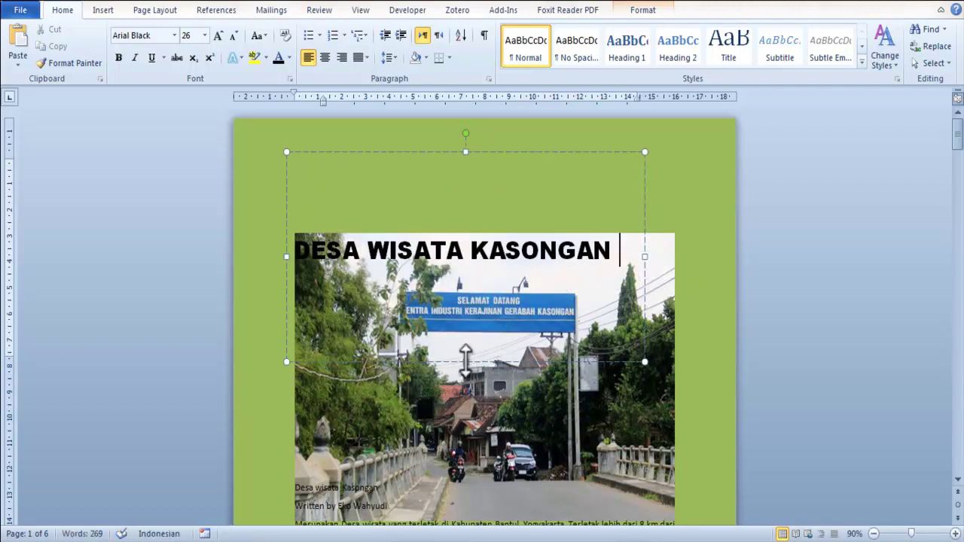
pyautogui.moveTo(465, 361); pyautogui.dragTo(454, 204)
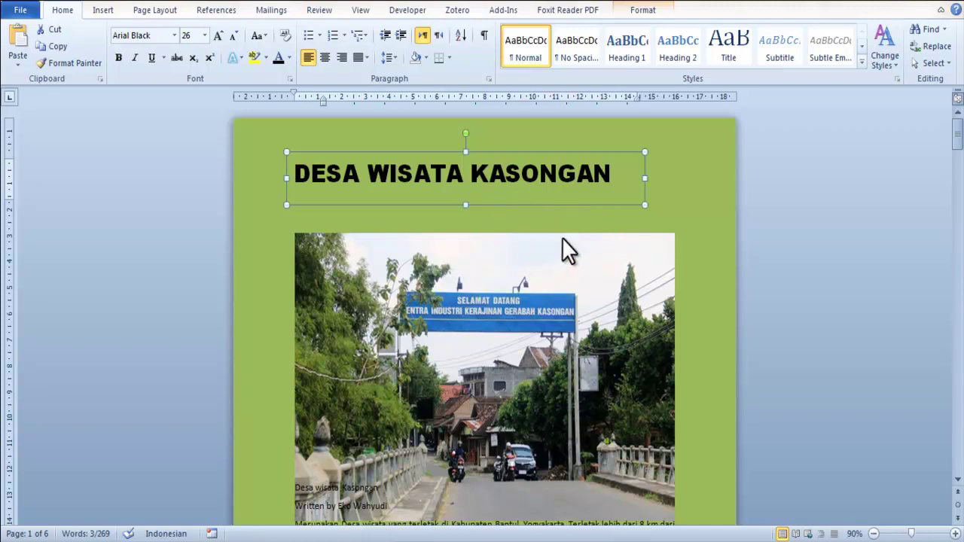
pyautogui.press('Up')
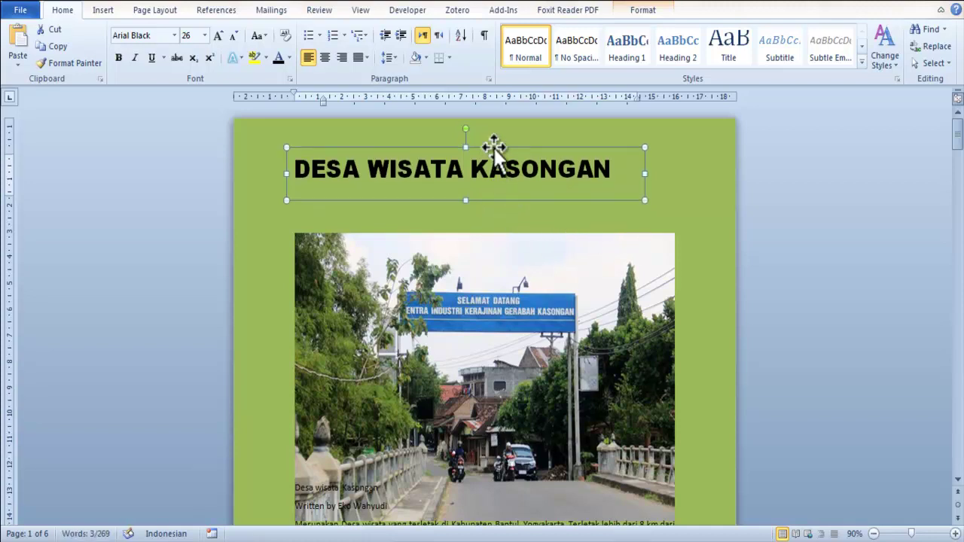
# Place a copy of the title box just beneath it, reading YOGYAKARTA.
pyautogui.moveTo(493, 147); pyautogui.dragTo(497, 178)
pyautogui.click(519, 207)
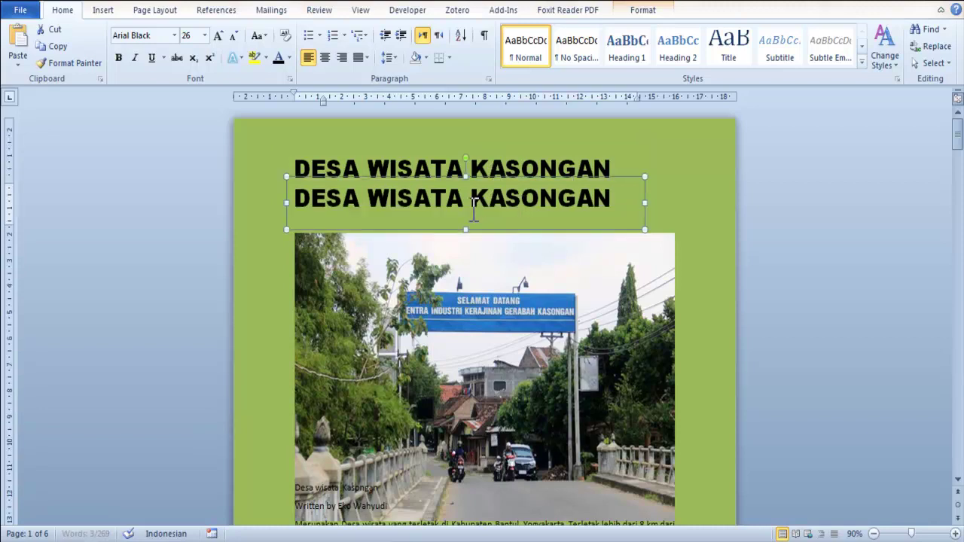
pyautogui.tripleClick(460, 199)
pyautogui.write('DI KABUPATEN BANTUL,')
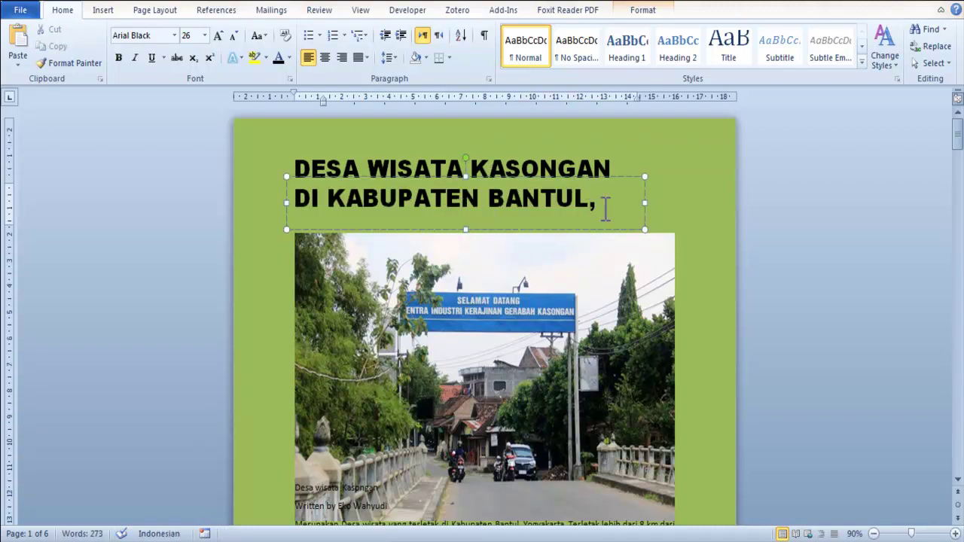
pyautogui.moveTo(609, 202); pyautogui.dragTo(318, 203)
pyautogui.hotkey('ctrl', 'z')
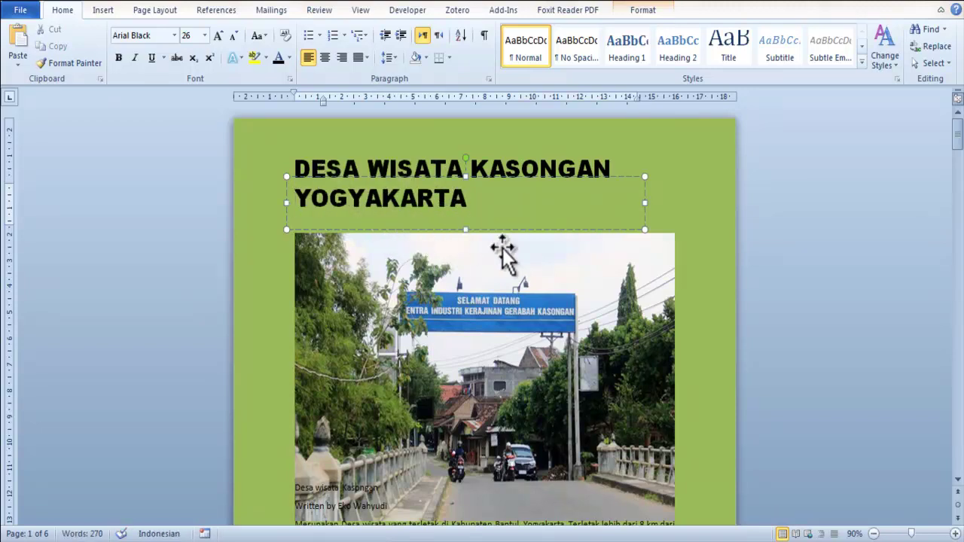
pyautogui.click(691, 219)
pyautogui.scroll(-5, 691, 219)
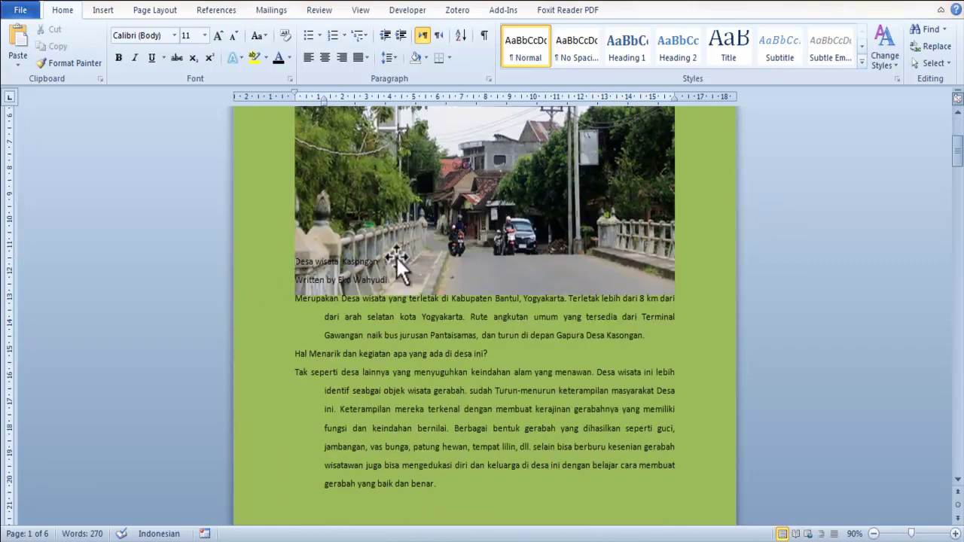
# Move the gate photo left and enlarge it from its corner to span the page width.
pyautogui.press('Return')
pyautogui.press('Return')
pyautogui.press('Return')
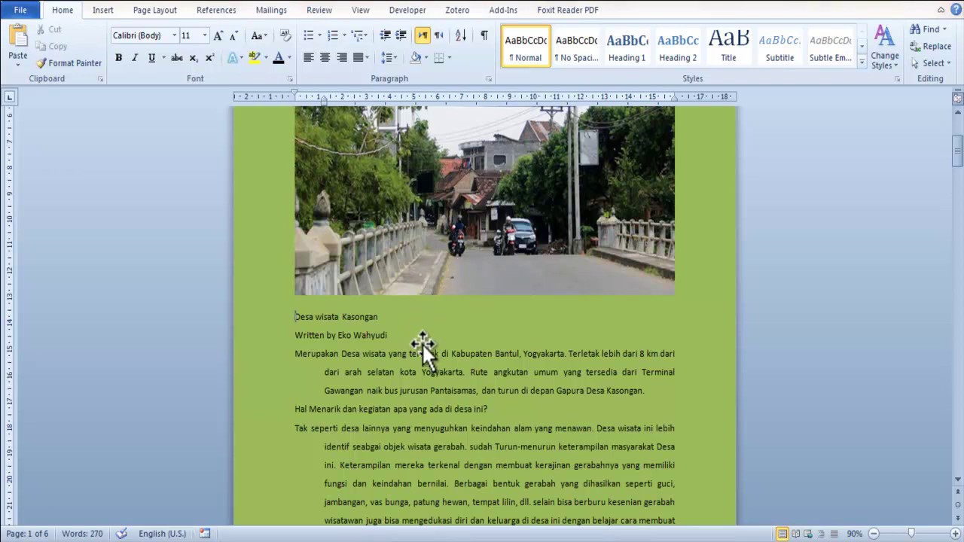
pyautogui.scroll(2, 422, 342)
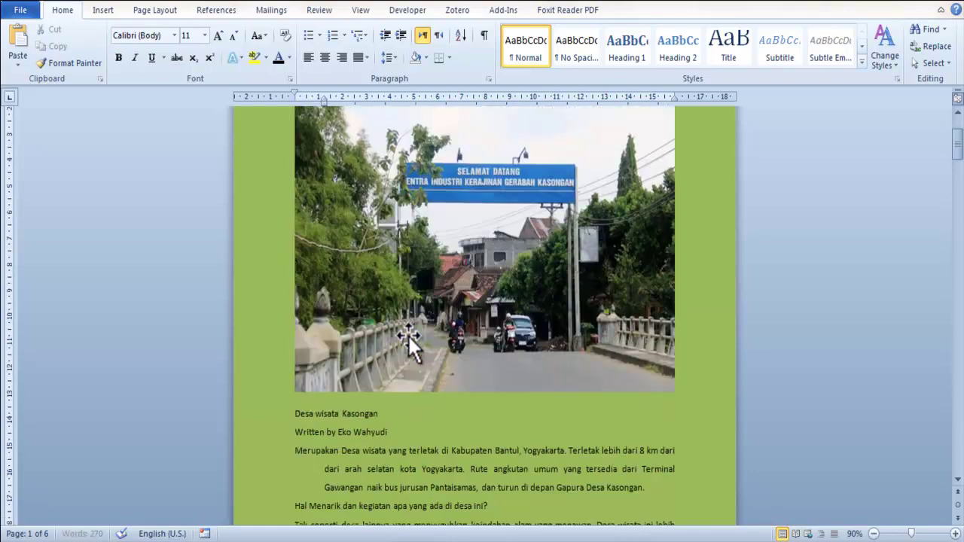
pyautogui.scroll(3, 408, 335)
pyautogui.scroll(-2, 430, 316)
pyautogui.scroll(3, 430, 316)
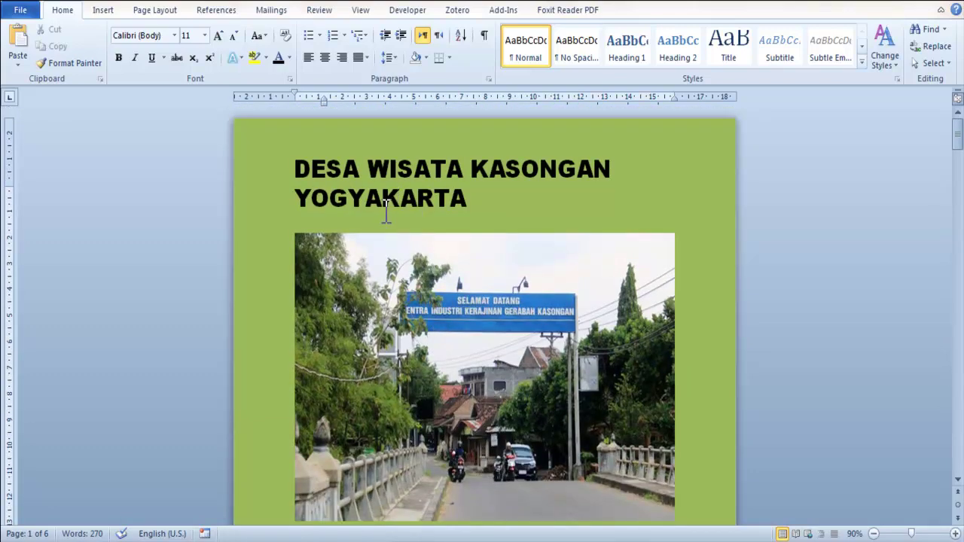
pyautogui.click(379, 263)
pyautogui.scroll(-2, 355, 262)
pyautogui.moveTo(348, 227); pyautogui.dragTo(289, 230)
pyautogui.scroll(-5, 470, 243)
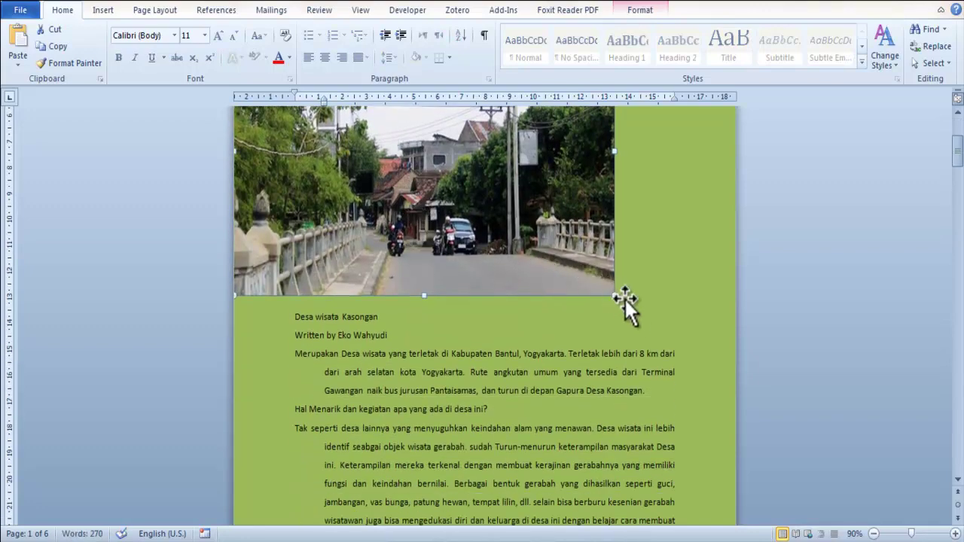
pyautogui.moveTo(616, 295); pyautogui.dragTo(687, 383)
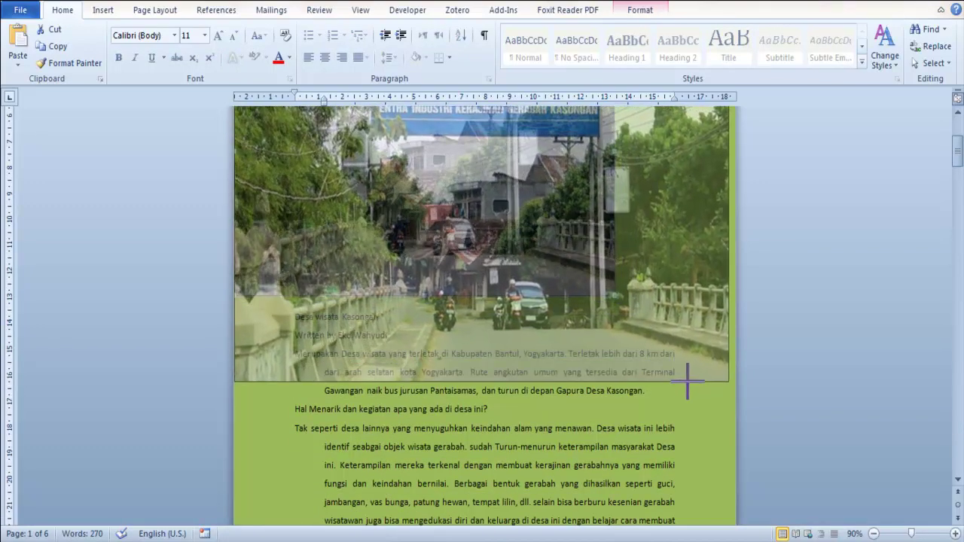
pyautogui.moveTo(687, 382); pyautogui.dragTo(691, 384)
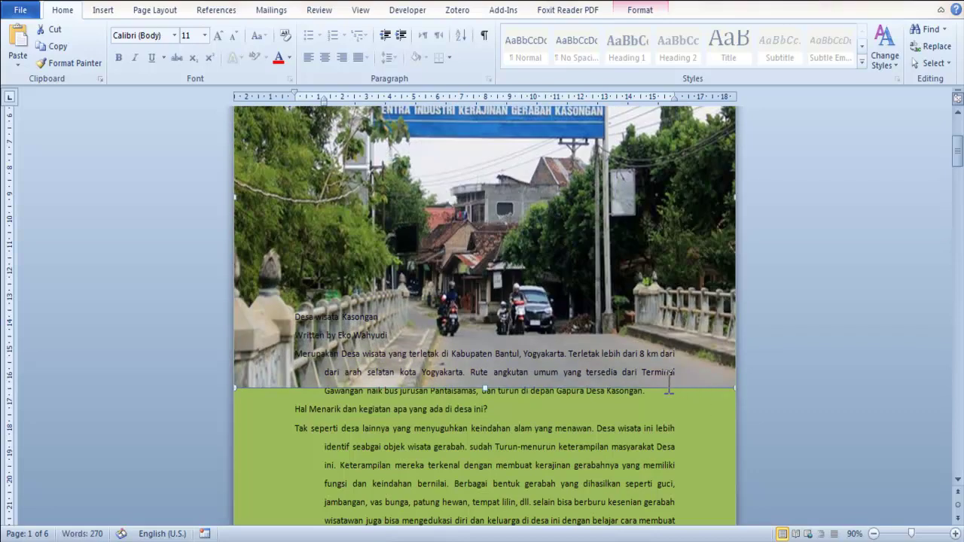
# Add a blank line below the photo and insert a page break so the article starts on page 2.
pyautogui.scroll(-2, 329, 331)
pyautogui.click(333, 265)
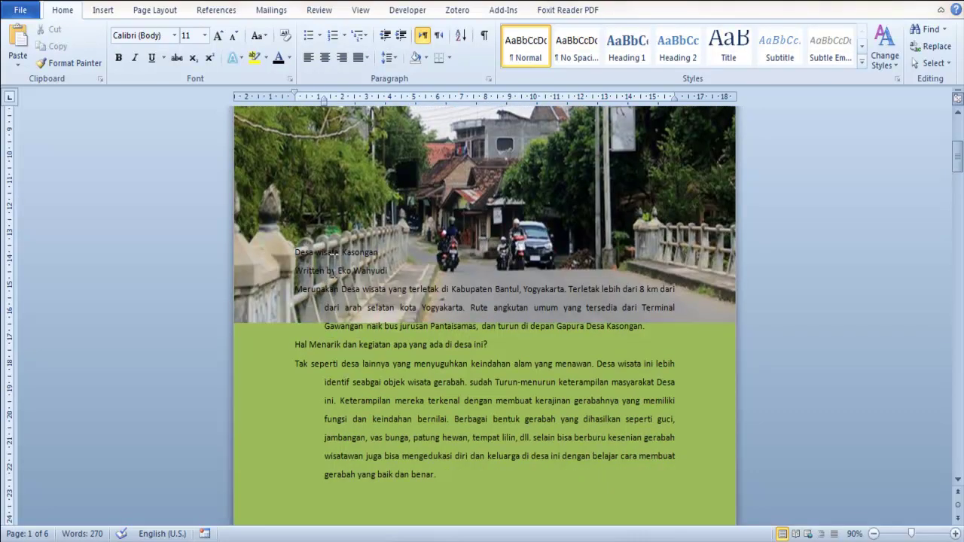
pyautogui.press('Return')
pyautogui.press('Return')
pyautogui.press('Return')
pyautogui.scroll(-4, 345, 328)
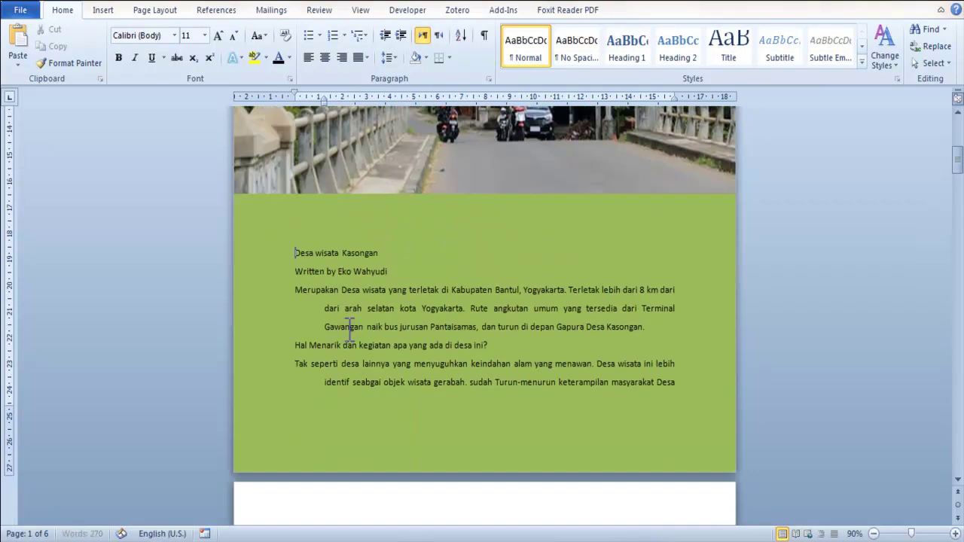
pyautogui.hotkey('ctrl', 'Return')
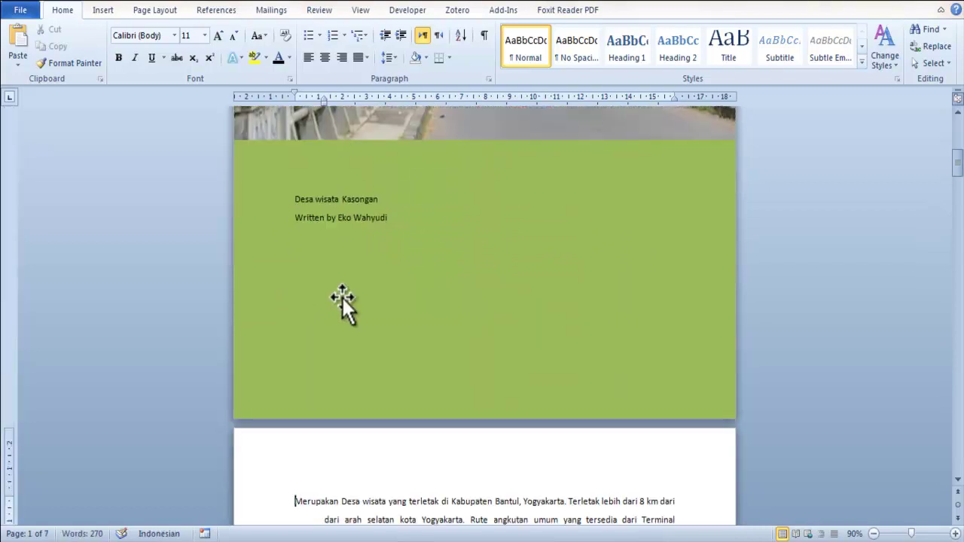
pyautogui.scroll(-3, 370, 323)
pyautogui.scroll(-1, 379, 329)
pyautogui.scroll(-2, 379, 330)
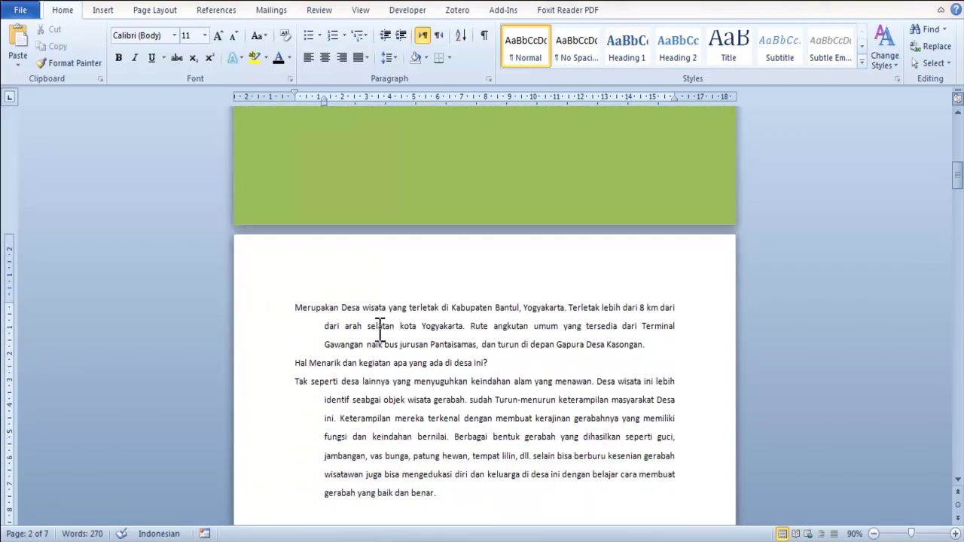
pyautogui.scroll(-1, 381, 330)
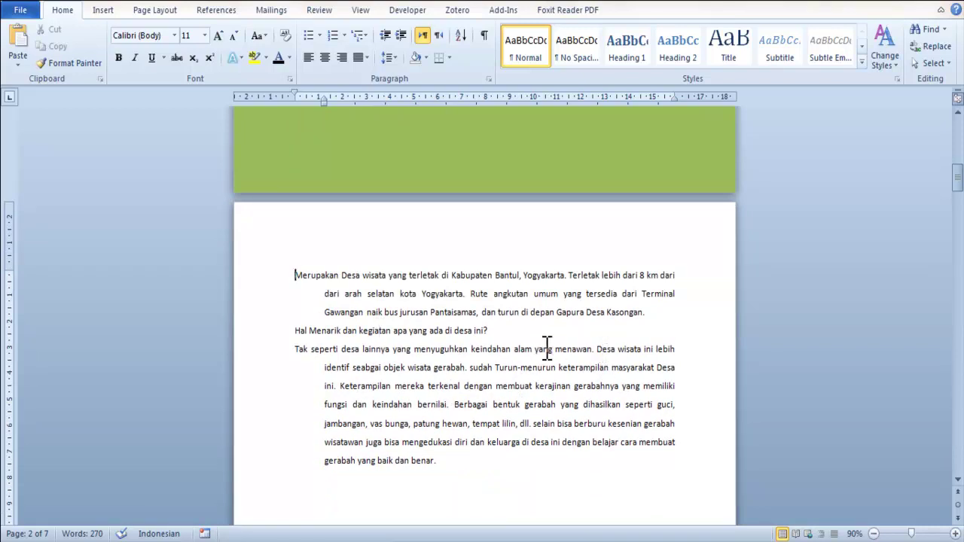
pyautogui.scroll(5, 507, 352)
pyautogui.scroll(3, 507, 351)
pyautogui.scroll(5, 460, 346)
pyautogui.scroll(3, 460, 343)
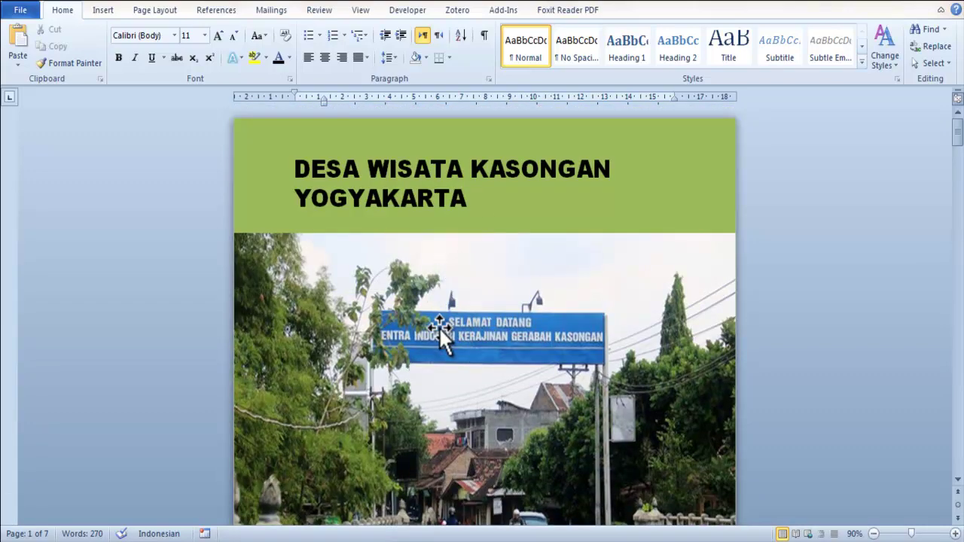
# Move the gate photo slightly lower under the green header.
pyautogui.click(438, 327)
pyautogui.scroll(-3, 438, 326)
pyautogui.scroll(2, 445, 329)
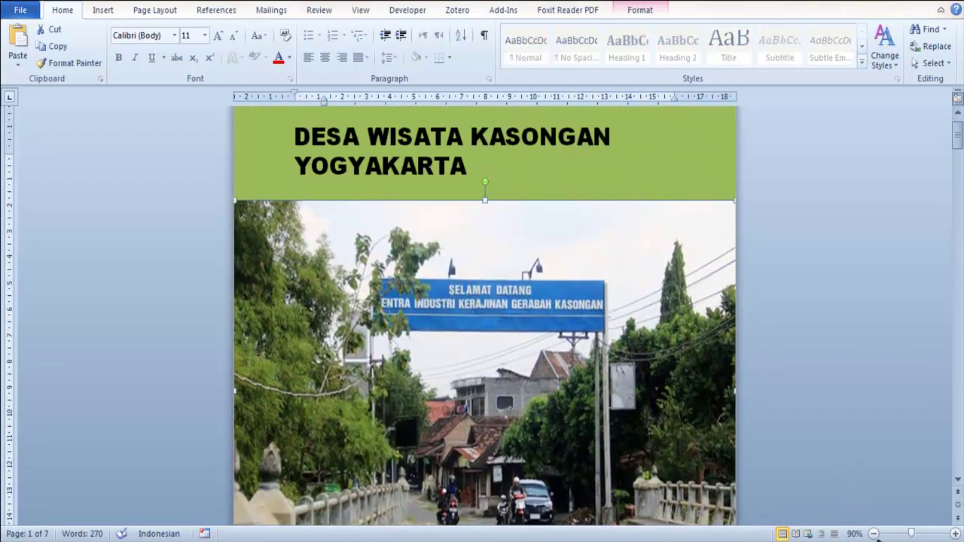
pyautogui.click(874, 534)
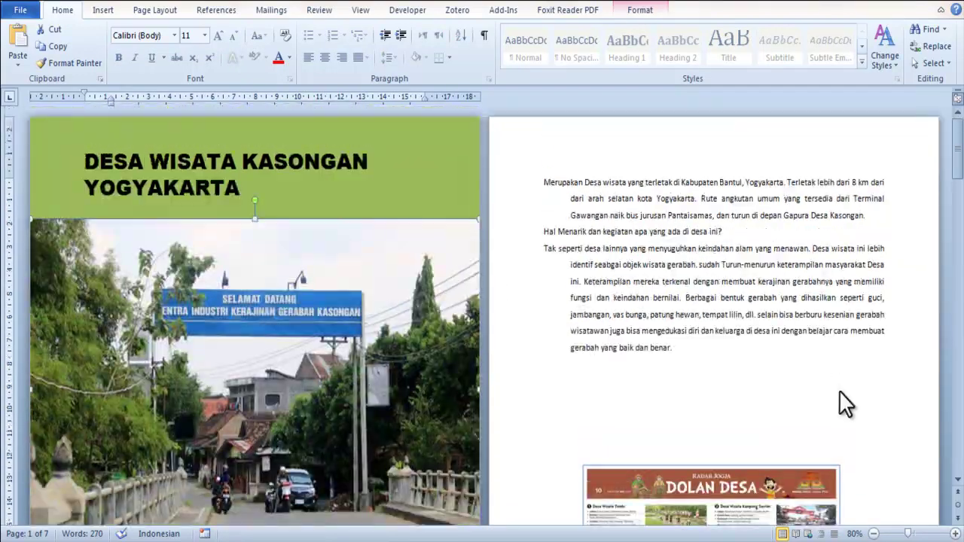
pyautogui.click(948, 533)
pyautogui.moveTo(609, 343); pyautogui.dragTo(530, 275)
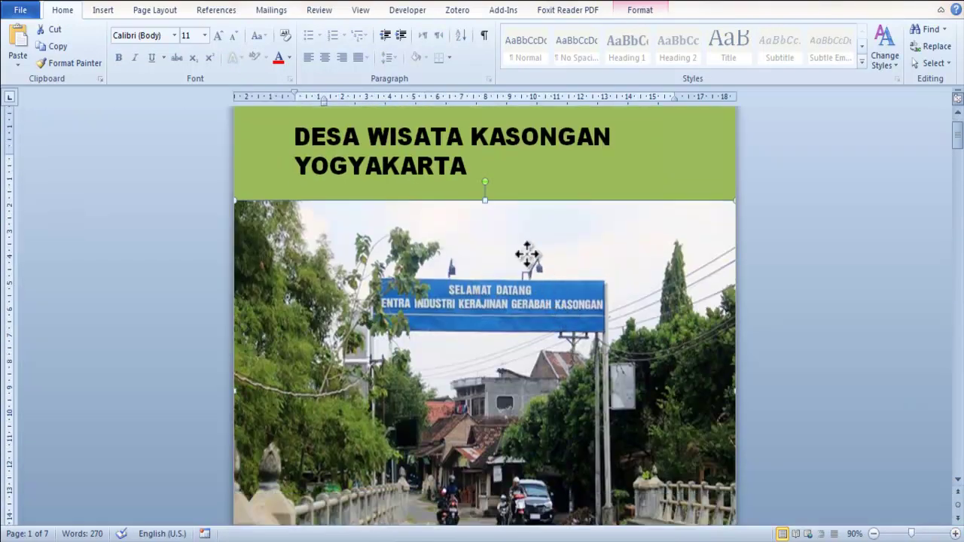
pyautogui.scroll(1, 459, 209)
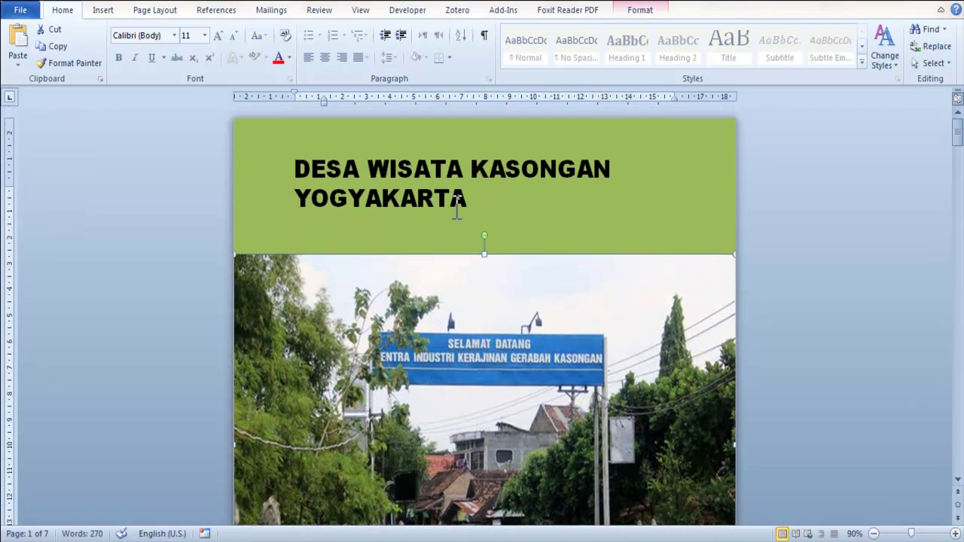
# Paste a duplicate of the title text box just under the title.
pyautogui.click(443, 201)
pyautogui.click(434, 176)
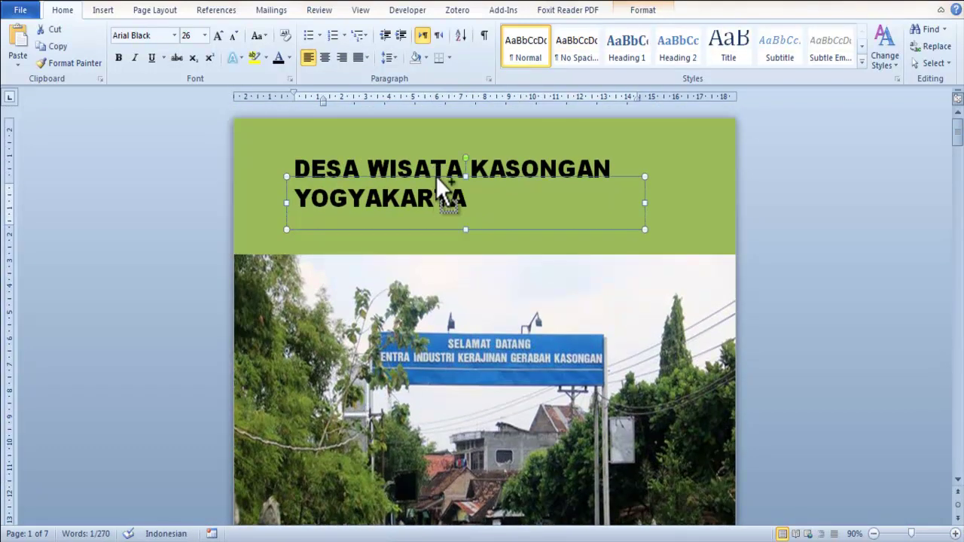
pyautogui.hotkey('ctrl', 'c')
pyautogui.hotkey('ctrl', 'v')
pyautogui.moveTo(403, 241); pyautogui.dragTo(398, 255)
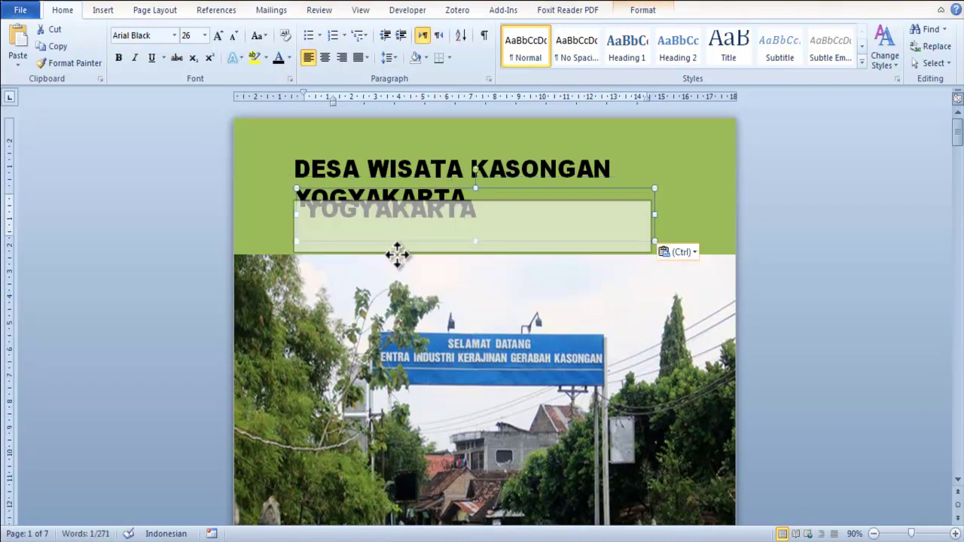
# Set the duplicate's YOGYAKARTA text to 18 pt Maiandra GD.
pyautogui.doubleClick(387, 226)
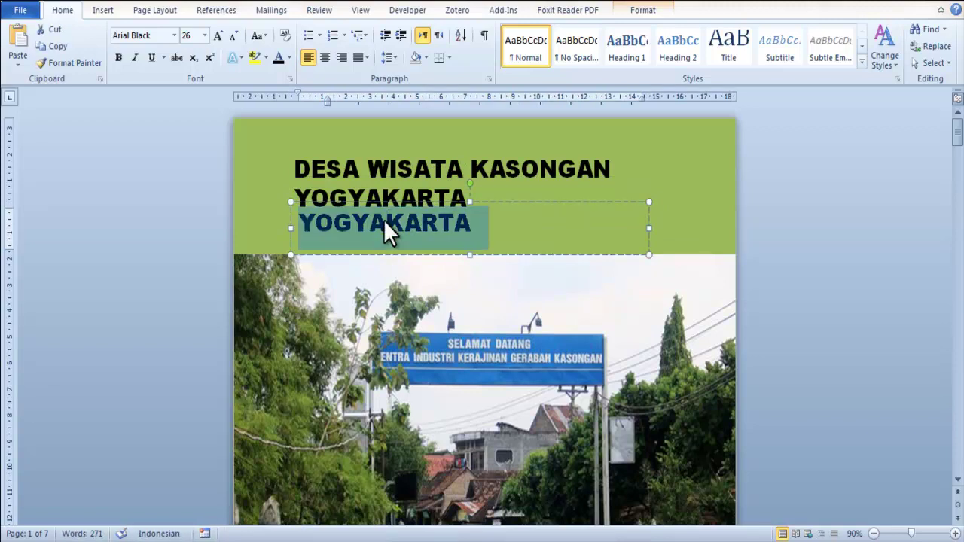
pyautogui.click(234, 36)
pyautogui.click(234, 36)
pyautogui.click(234, 36)
pyautogui.click(234, 36)
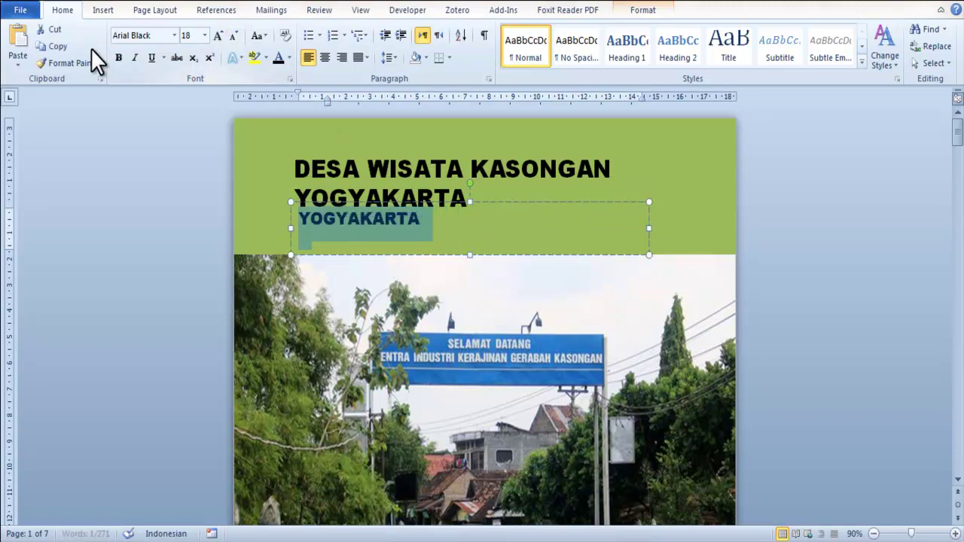
pyautogui.click(175, 36)
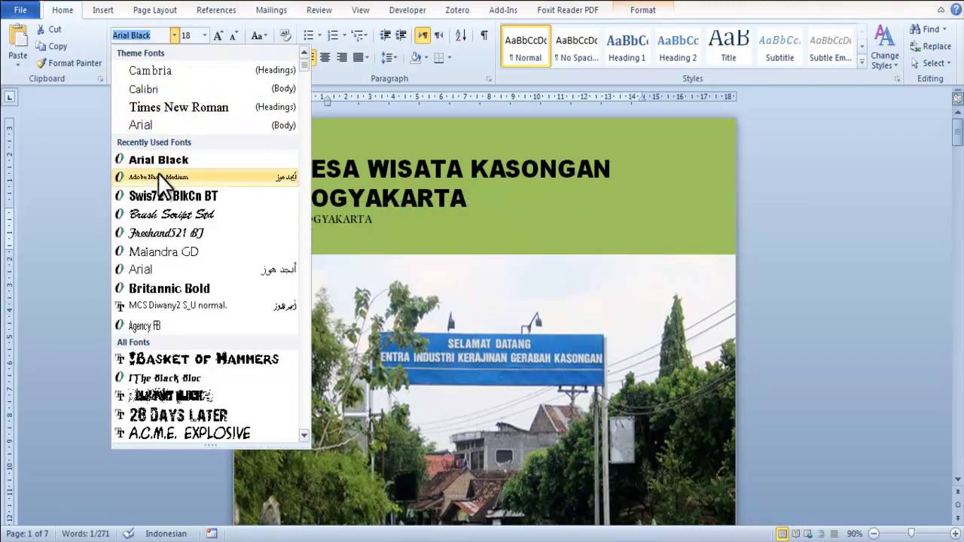
pyautogui.click(174, 248)
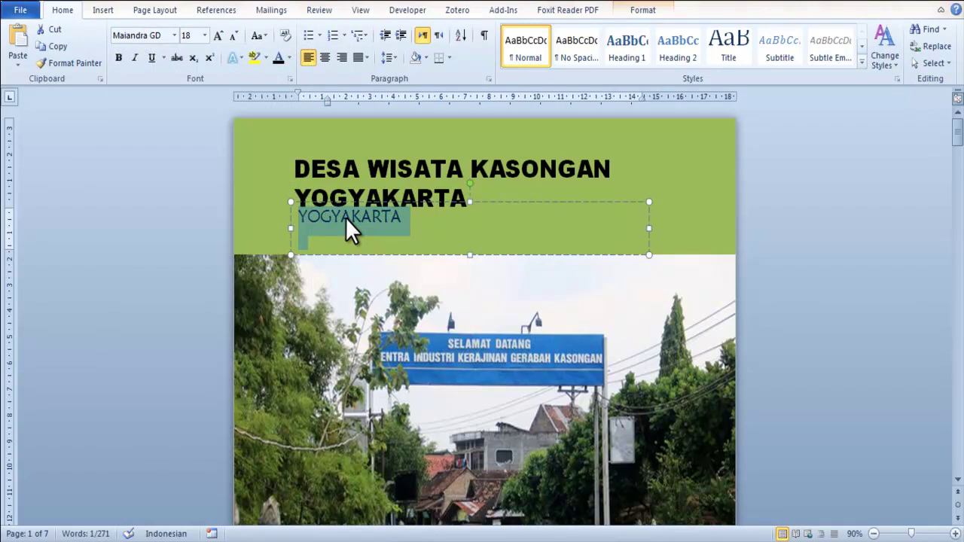
pyautogui.click(346, 218)
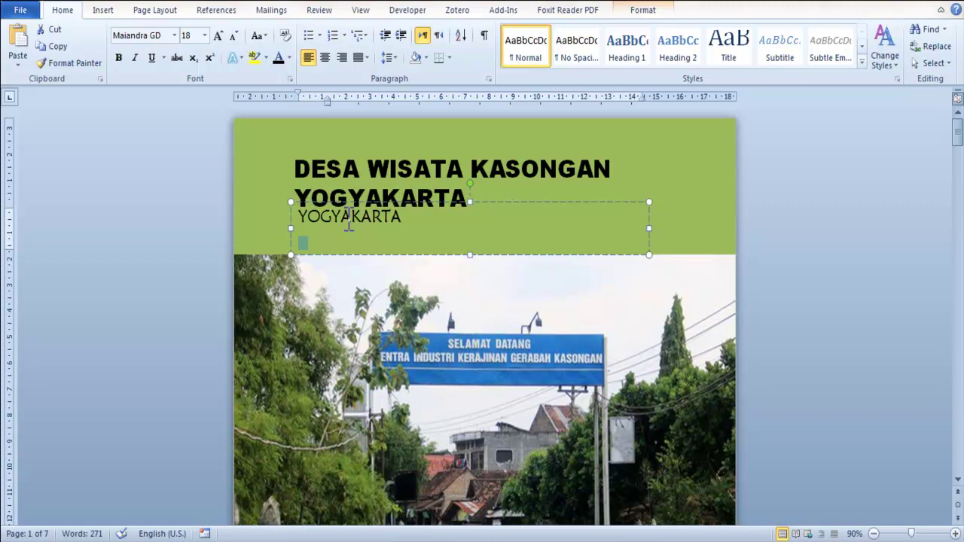
pyautogui.click(348, 219)
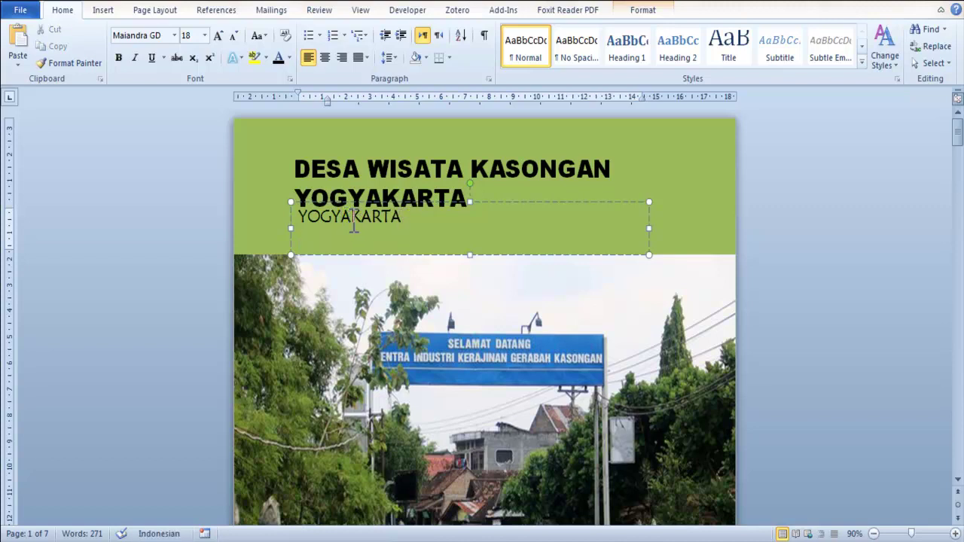
# Replace YOGYAKARTA with 'Desa penghasil gerabah di Kabupaten Bantul, Yogyakarta'.
pyautogui.doubleClick(354, 226)
pyautogui.write('Dsa')
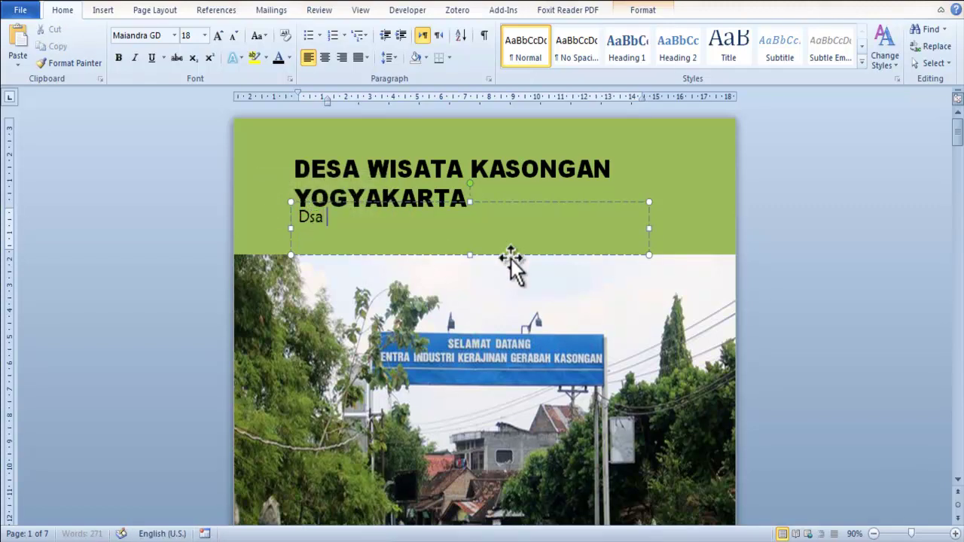
pyautogui.press('BackSpace')
pyautogui.press('BackSpace')
pyautogui.write('pengh')
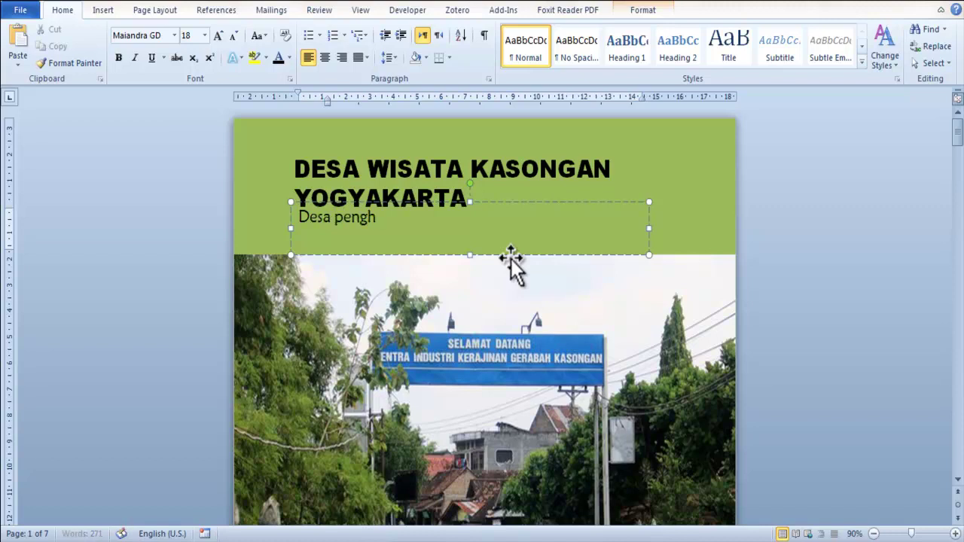
pyautogui.write('asil geraha')
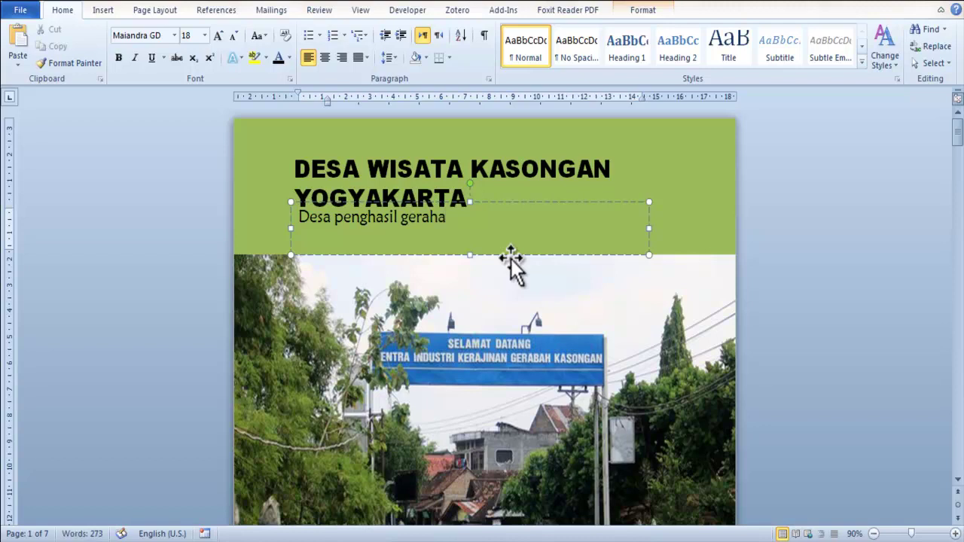
pyautogui.press('BackSpace')
pyautogui.press('BackSpace')
pyautogui.write('bah ')
pyautogui.write('di Kabu')
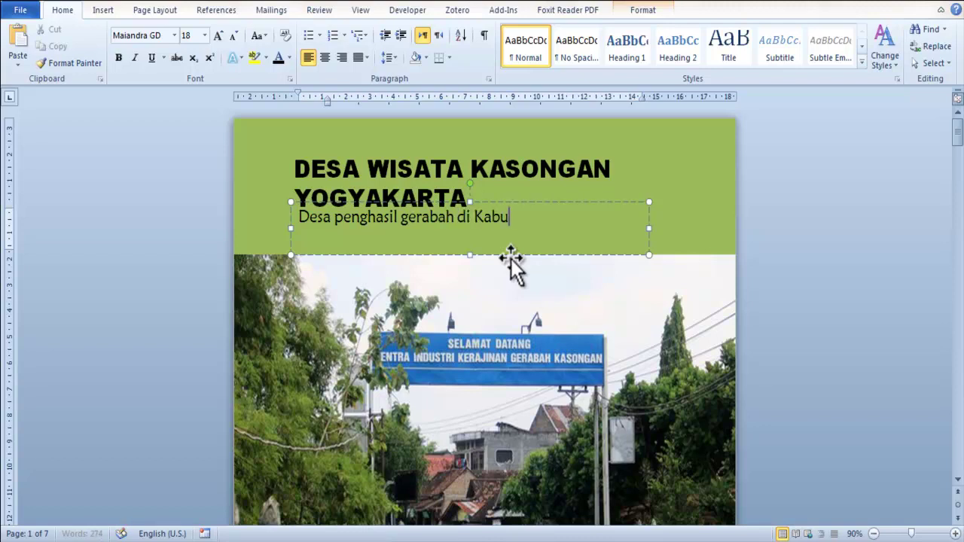
pyautogui.write('paren')
pyautogui.press('BackSpace')
pyautogui.press('BackSpace')
pyautogui.press('BackSpace')
pyautogui.write('te')
pyautogui.write('n')
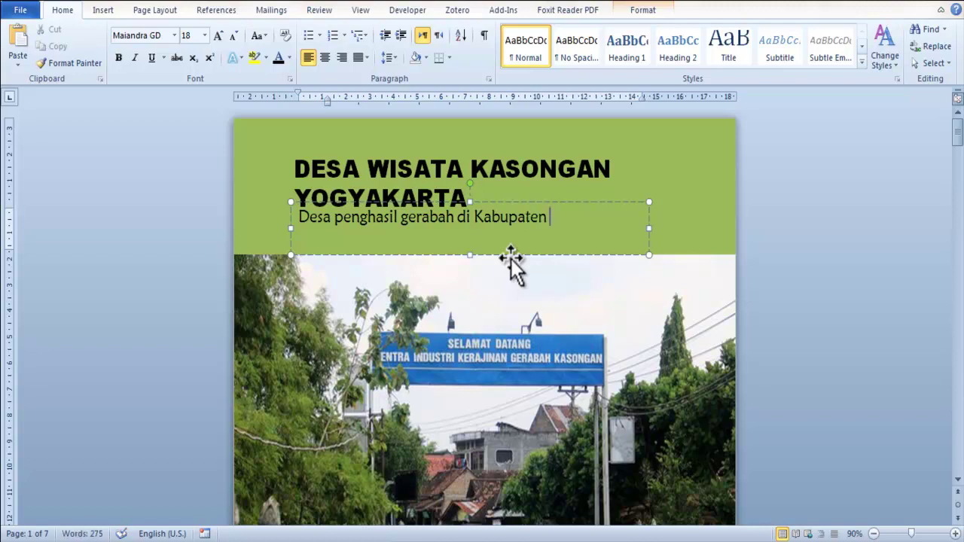
pyautogui.write(' Bantl')
pyautogui.press('BackSpace')
pyautogui.write('u')
pyautogui.write('l, Y')
pyautogui.write('ogyakarta')
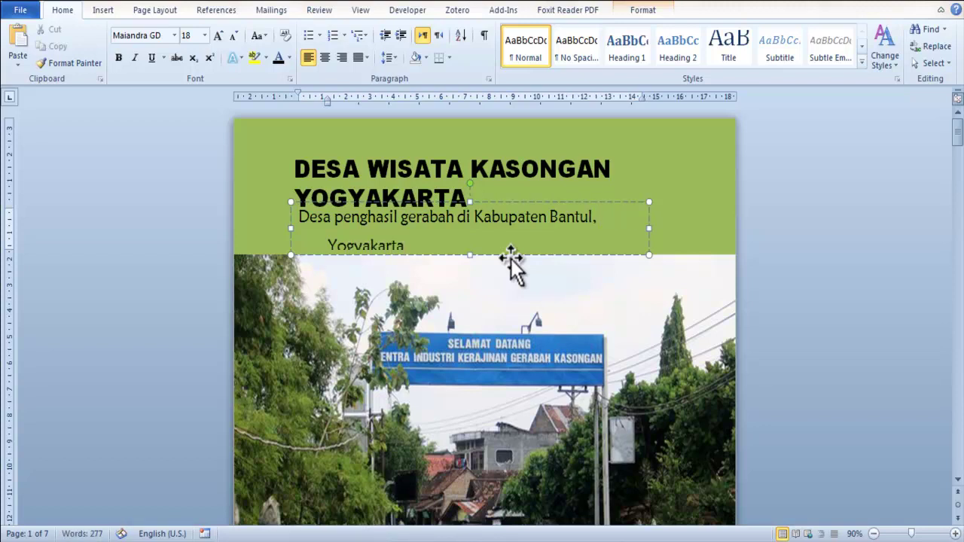
# Widen the subtitle box so the line fits, and reduce its text to 14 pt.
pyautogui.moveTo(649, 229); pyautogui.dragTo(716, 229)
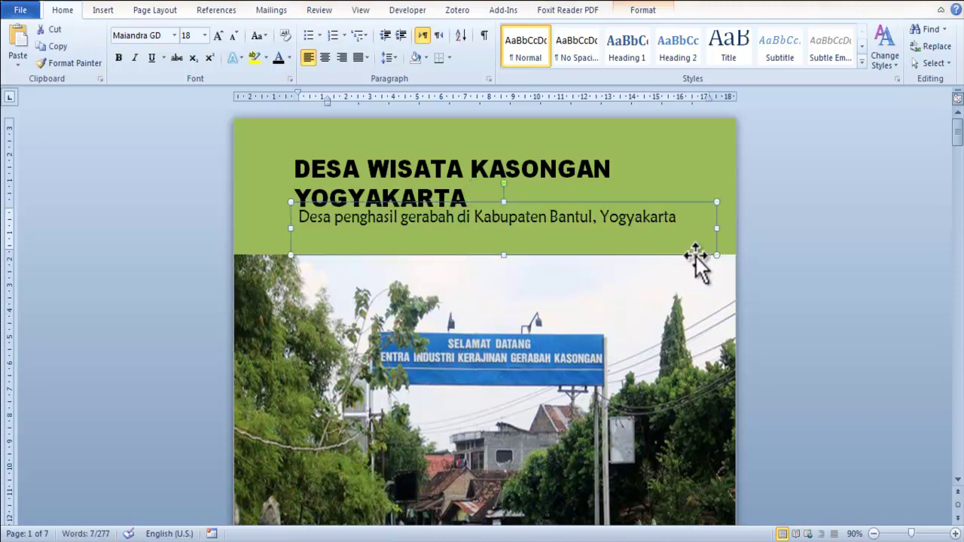
pyautogui.click(234, 36)
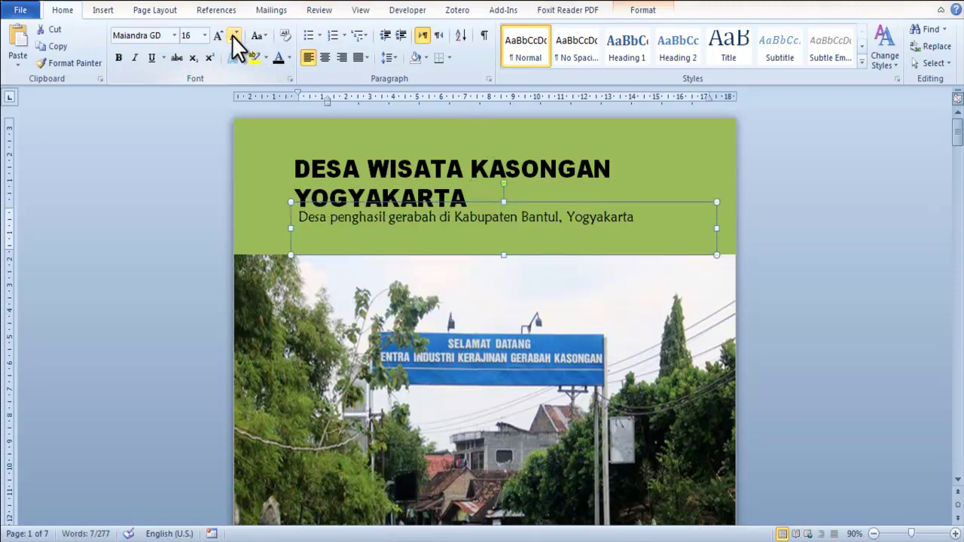
pyautogui.click(233, 36)
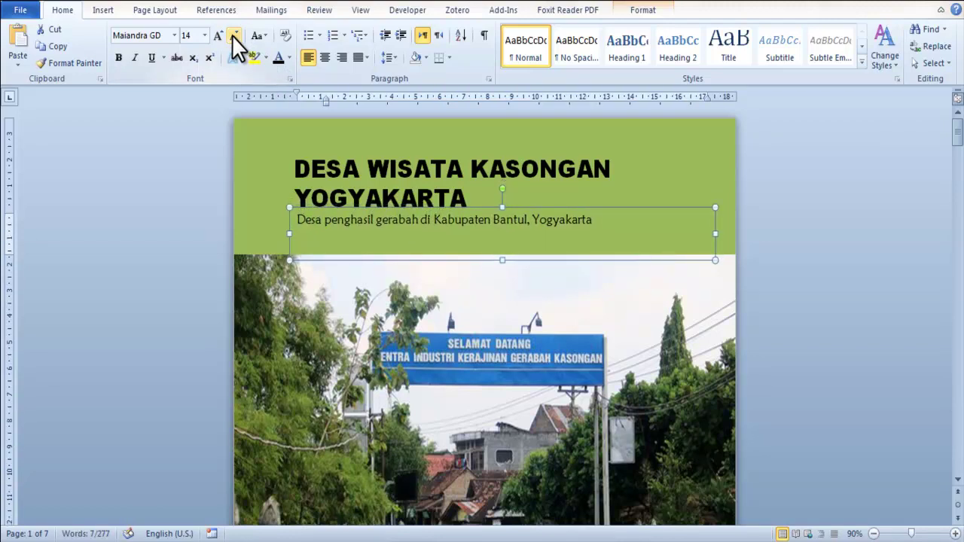
pyautogui.click(832, 268)
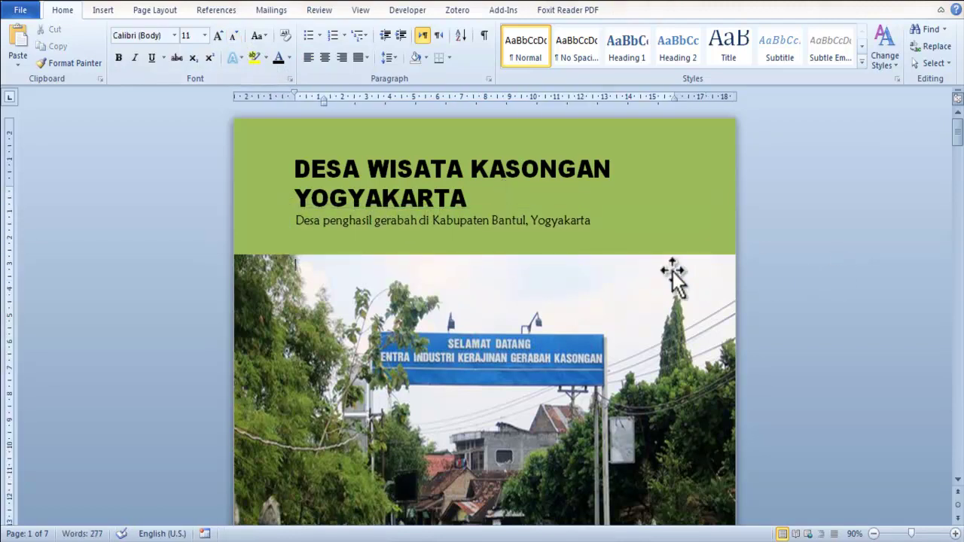
pyautogui.click(614, 290)
pyautogui.scroll(-2, 613, 292)
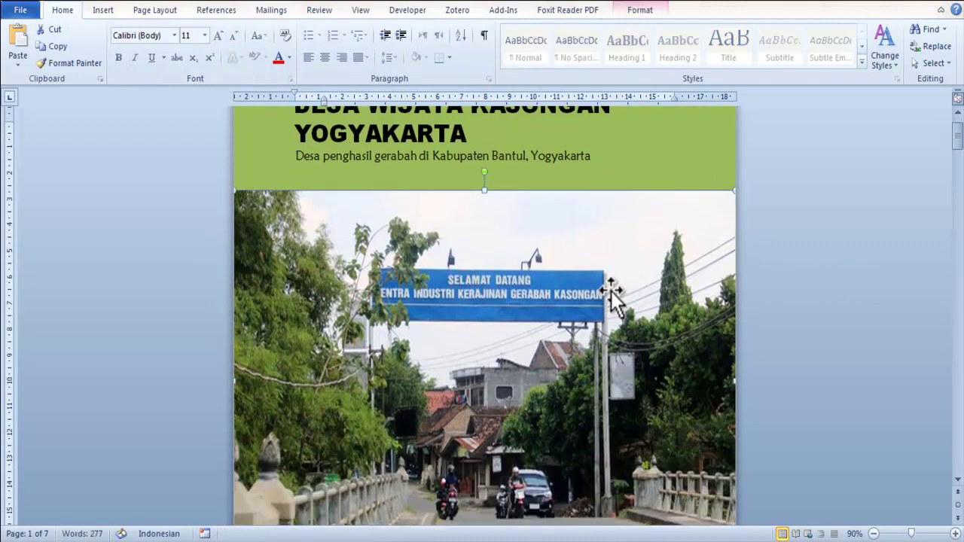
# Nudge the road photo down, check the print preview, and apply Align Middle to the photo.
pyautogui.press('Down')
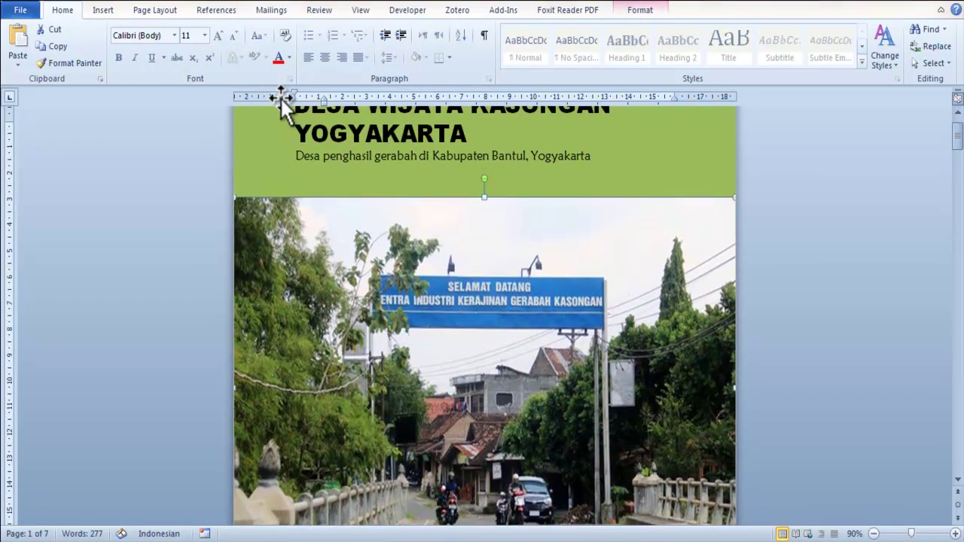
pyautogui.hotkey('ctrl', 'p')
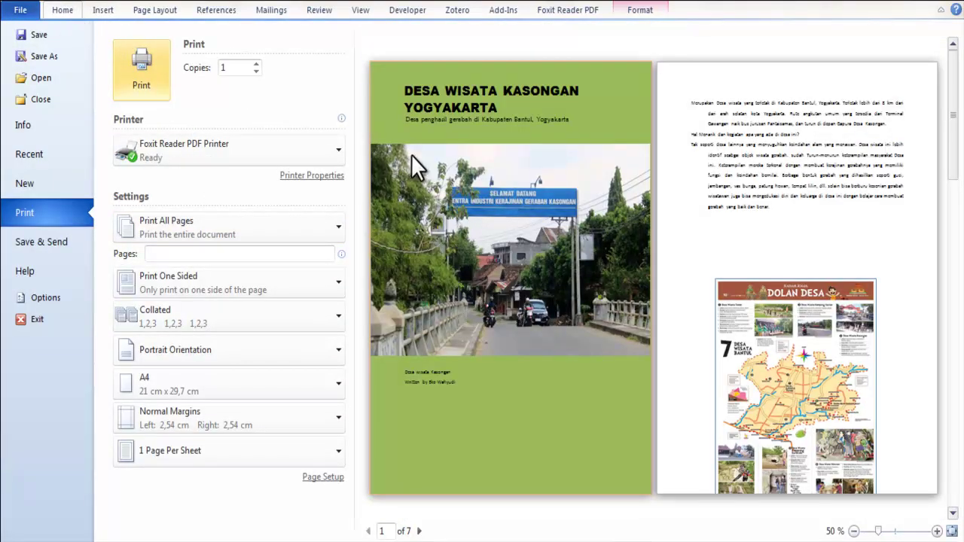
pyautogui.press('Escape')
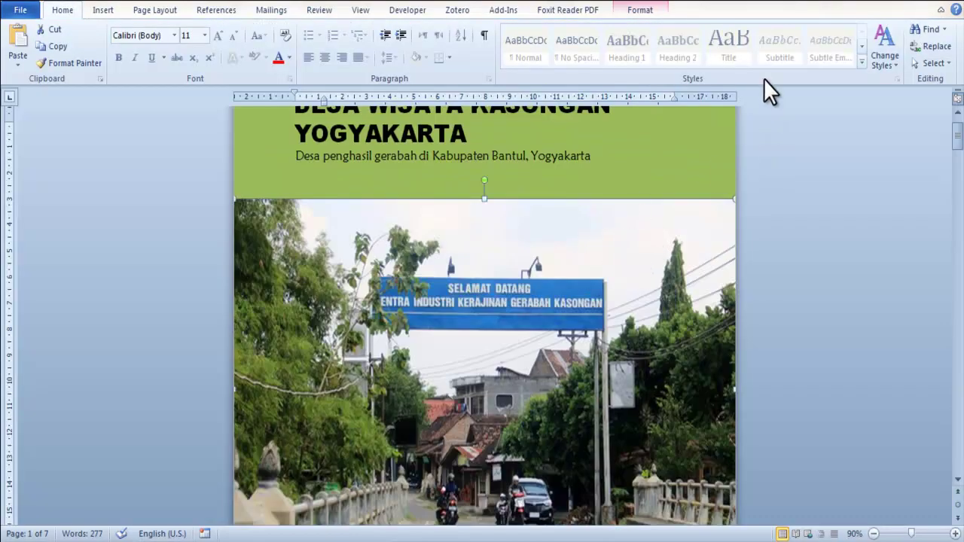
pyautogui.click(656, 11)
pyautogui.click(803, 29)
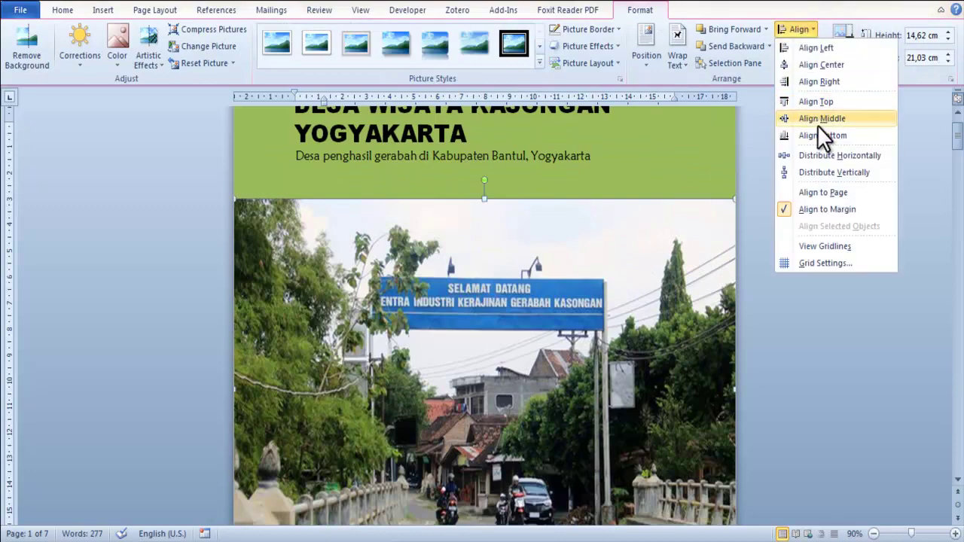
pyautogui.click(818, 119)
# Insert two blank lines before the credit lines to push them below the photo.
pyautogui.scroll(-5, 596, 198)
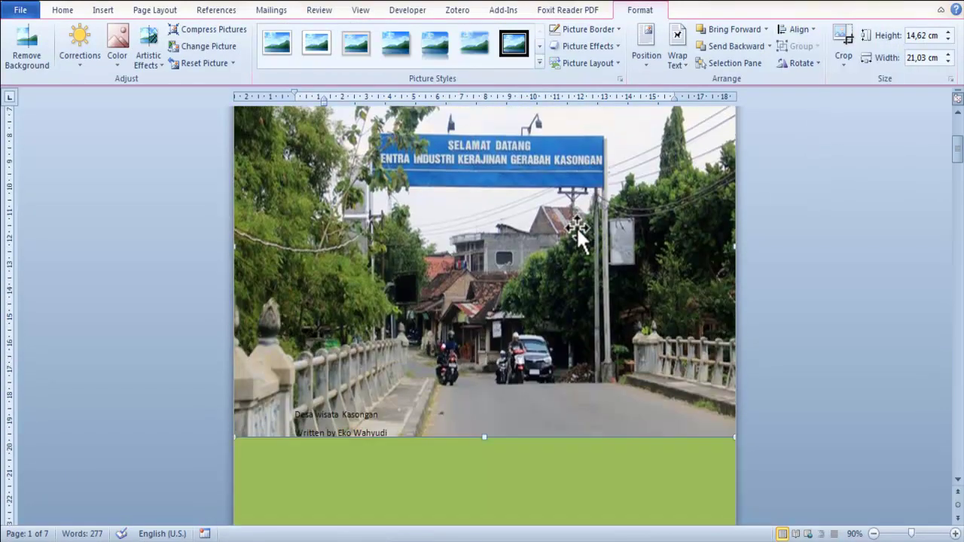
pyautogui.scroll(-5, 586, 192)
pyautogui.scroll(-1, 586, 192)
pyautogui.click(298, 221)
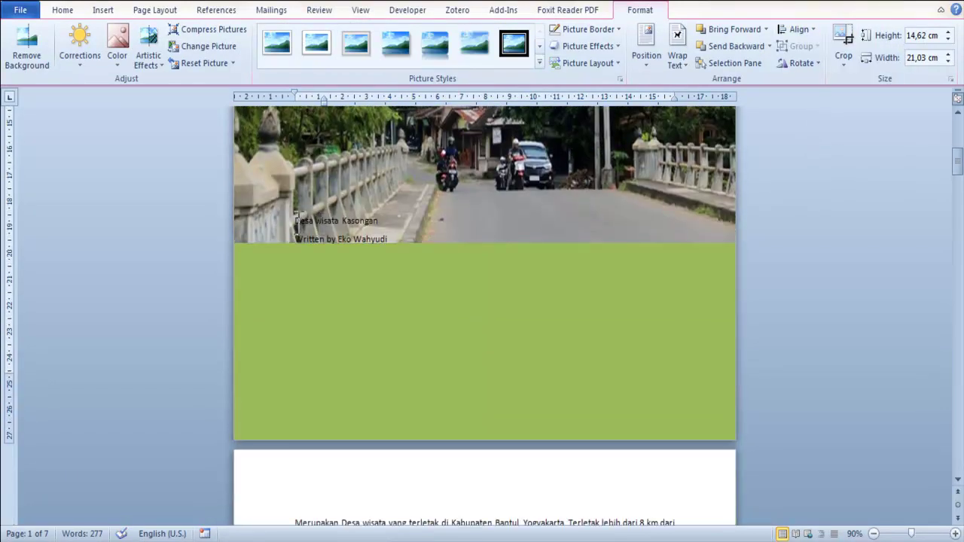
pyautogui.press('Return')
pyautogui.press('Return')
pyautogui.press('Return')
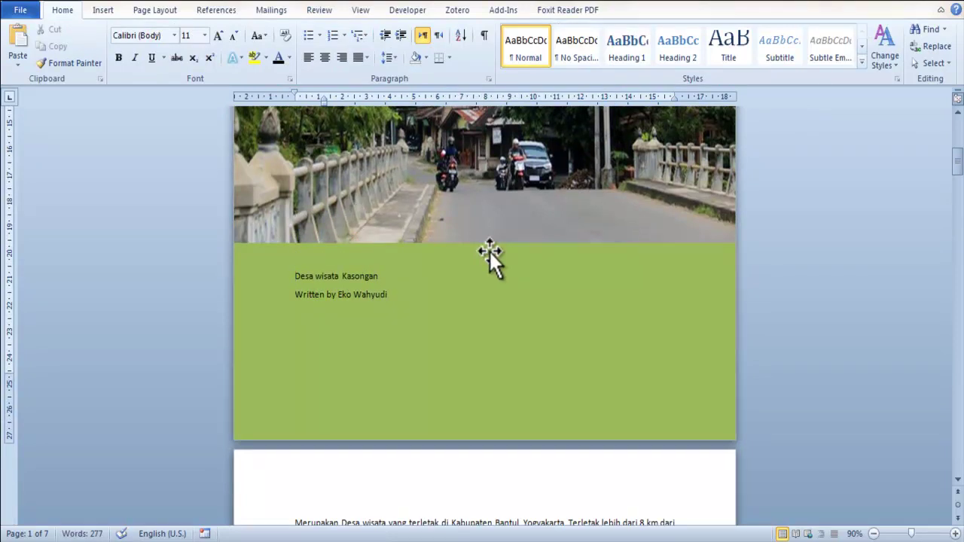
pyautogui.press('Return')
pyautogui.press('Return')
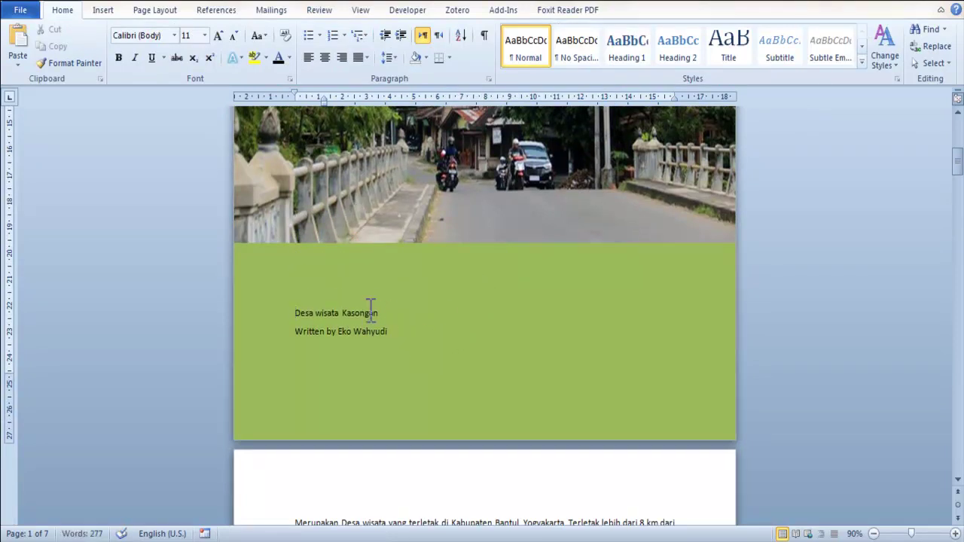
pyautogui.scroll(8, 414, 280)
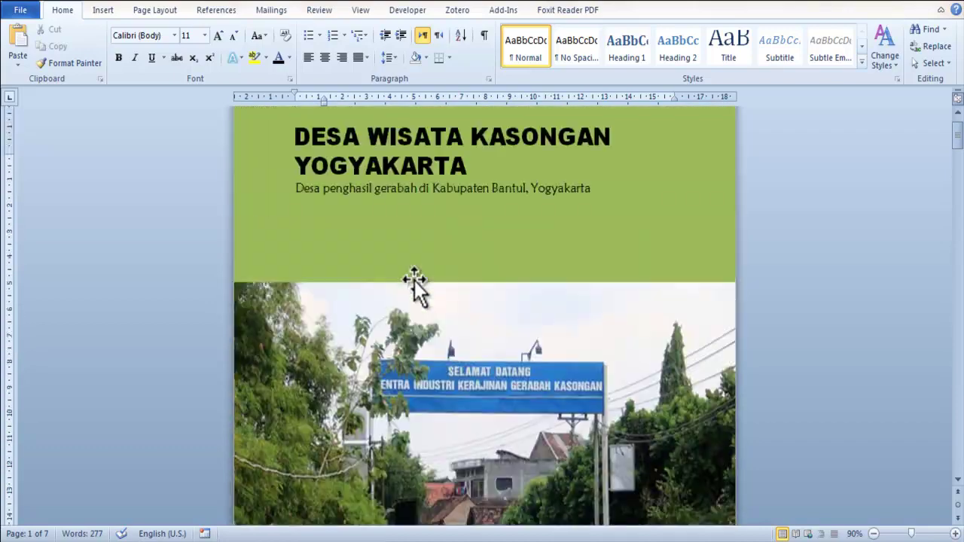
pyautogui.click(391, 167)
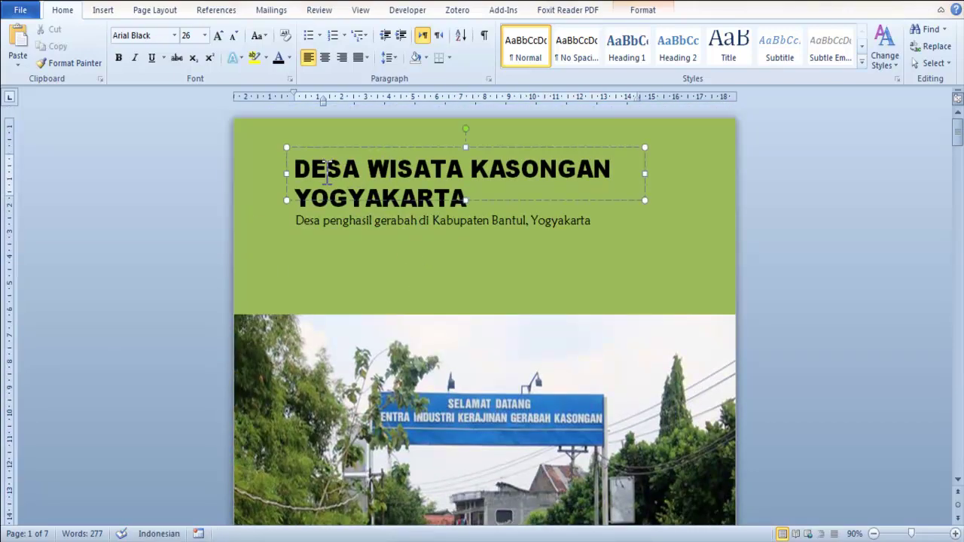
# Draw a long thin rectangle under the subtitle across the header and fill it black.
pyautogui.click(103, 10)
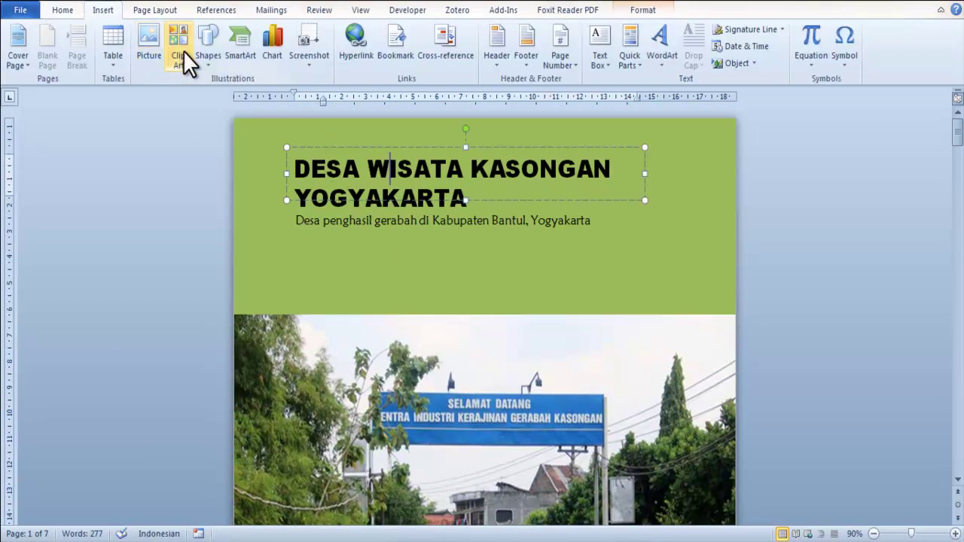
pyautogui.click(207, 60)
pyautogui.click(249, 95)
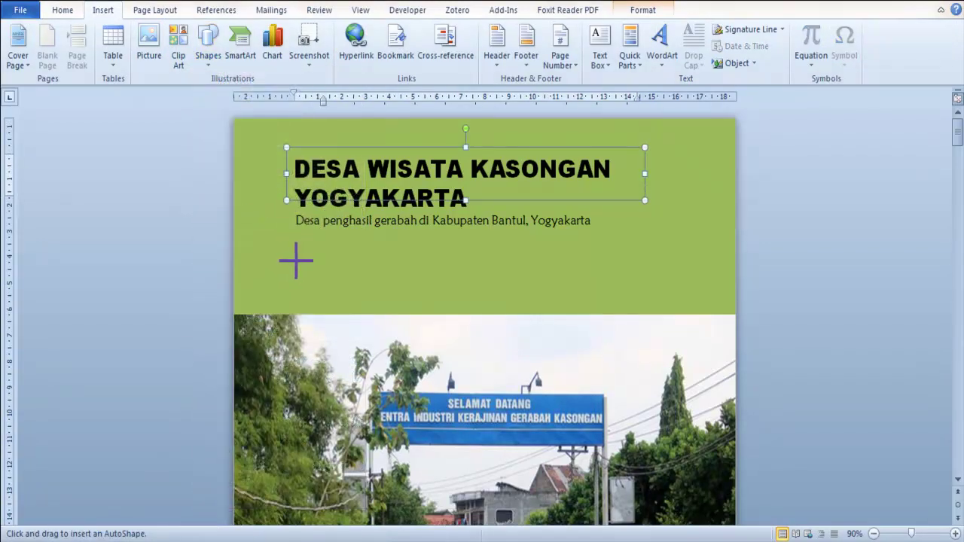
pyautogui.moveTo(295, 263)
pyautogui.mouseDown()
pyautogui.moveTo(675, 277)
pyautogui.moveTo(675, 266)
pyautogui.mouseUp()
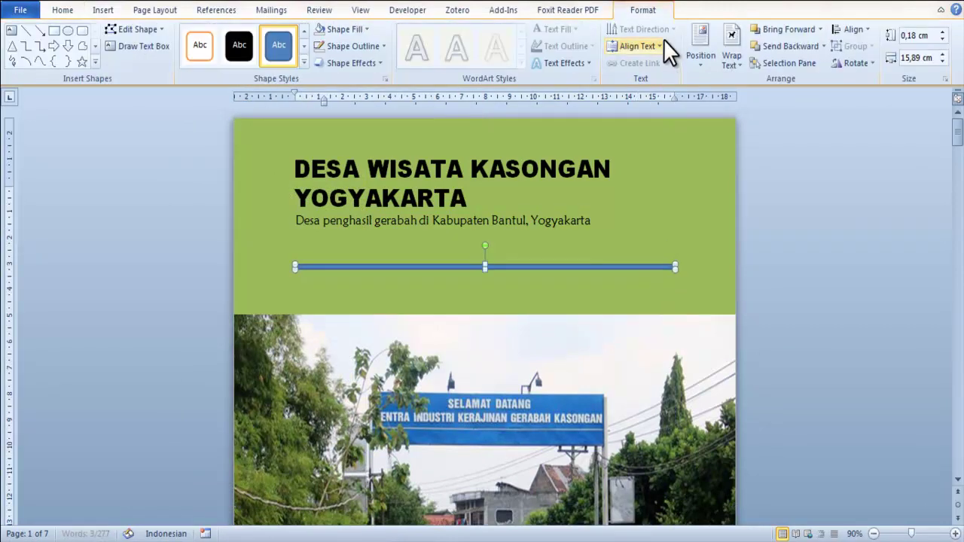
pyautogui.click(337, 26)
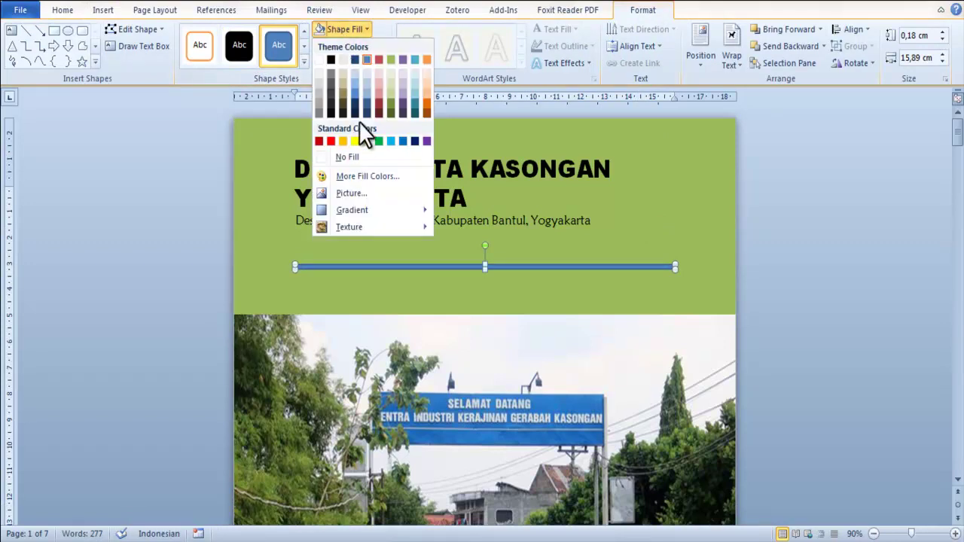
pyautogui.click(331, 60)
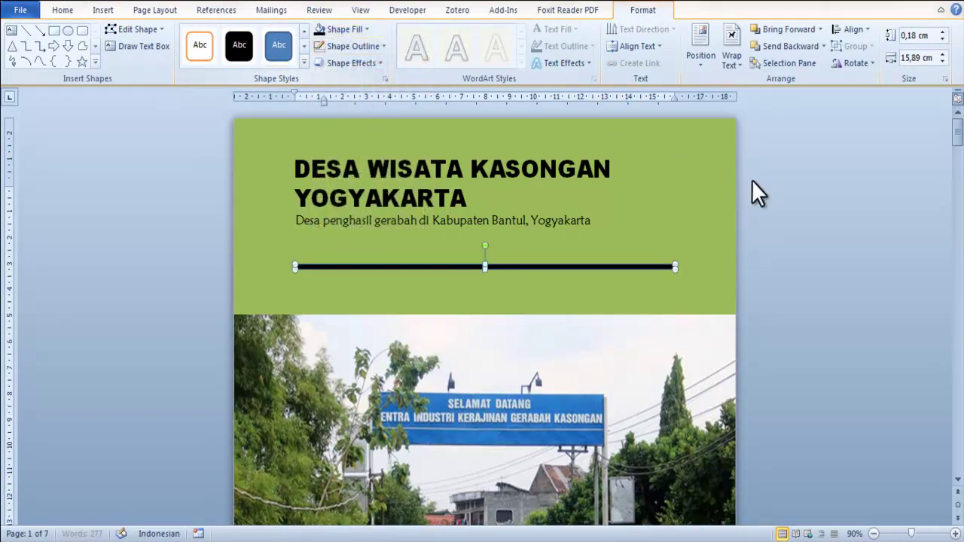
pyautogui.click(817, 197)
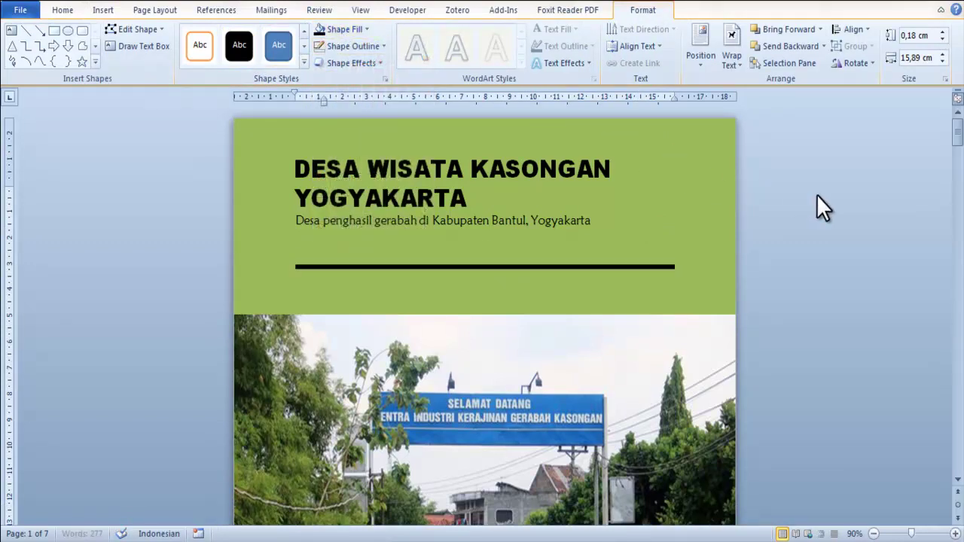
pyautogui.click(528, 263)
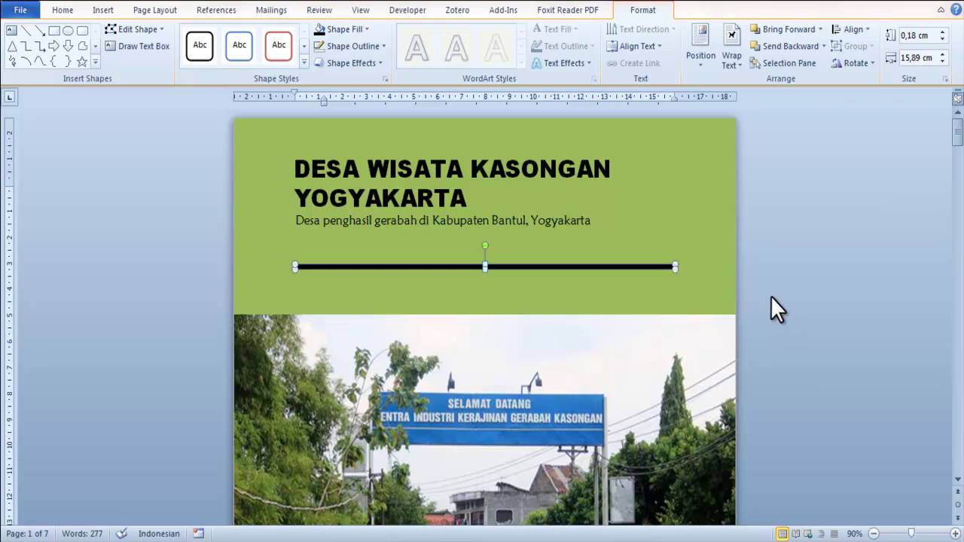
pyautogui.click(782, 292)
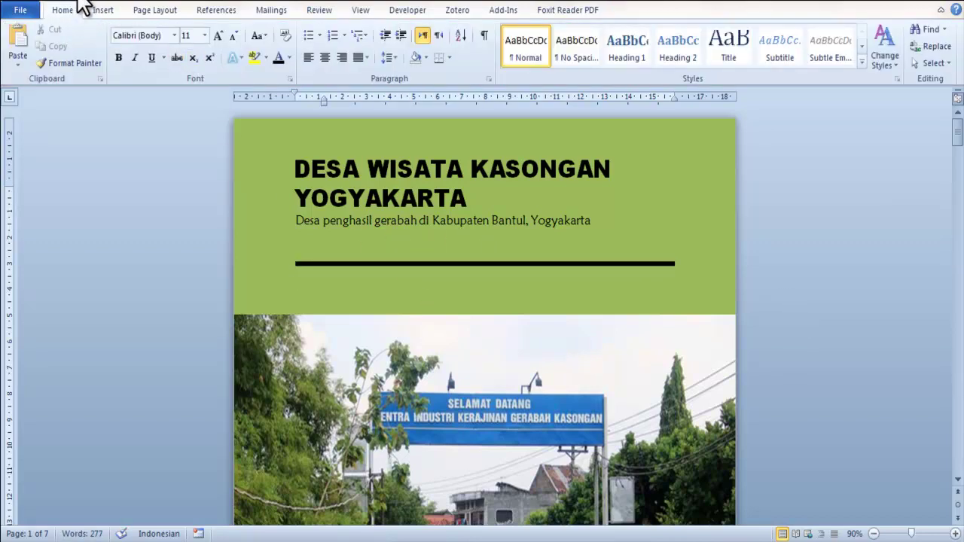
pyautogui.hotkey('ctrl', 'p')
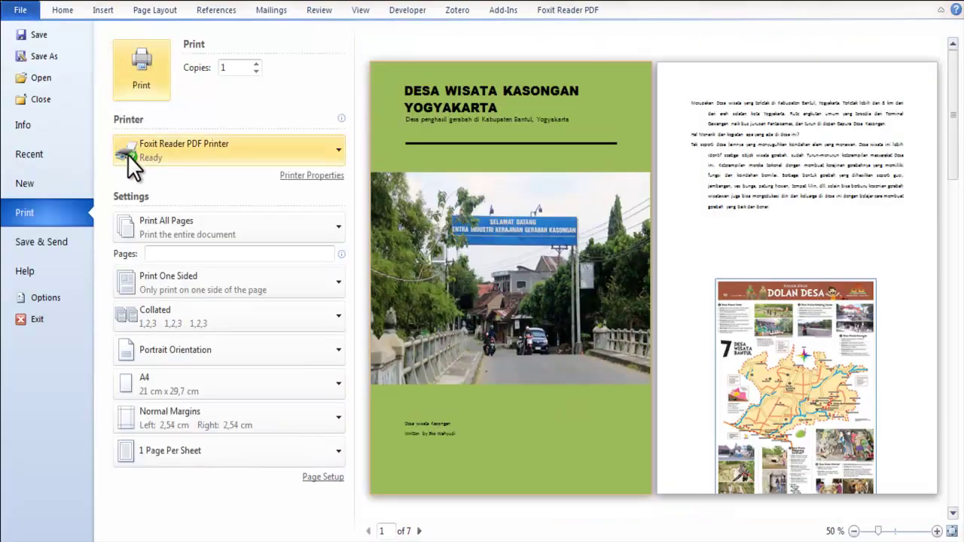
pyautogui.click(61, 10)
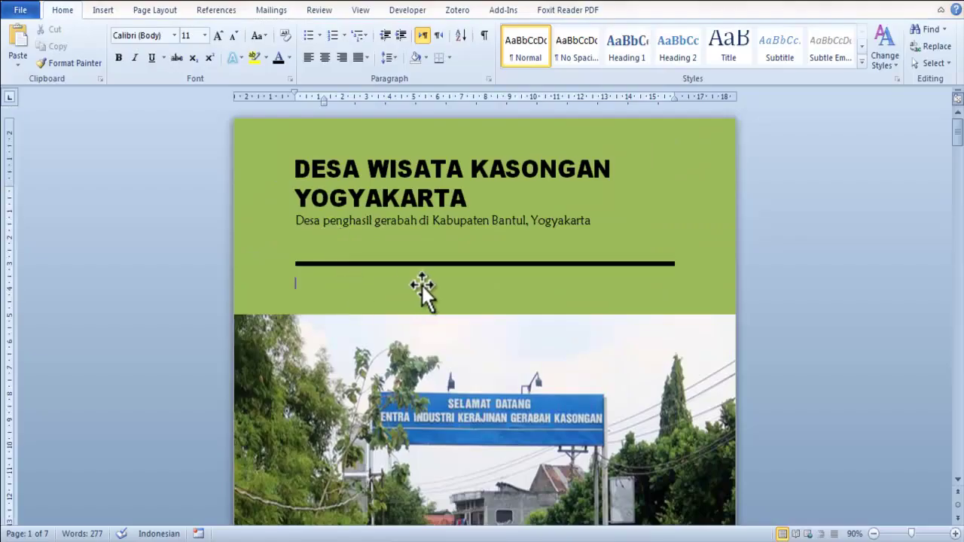
pyautogui.scroll(-5, 448, 319)
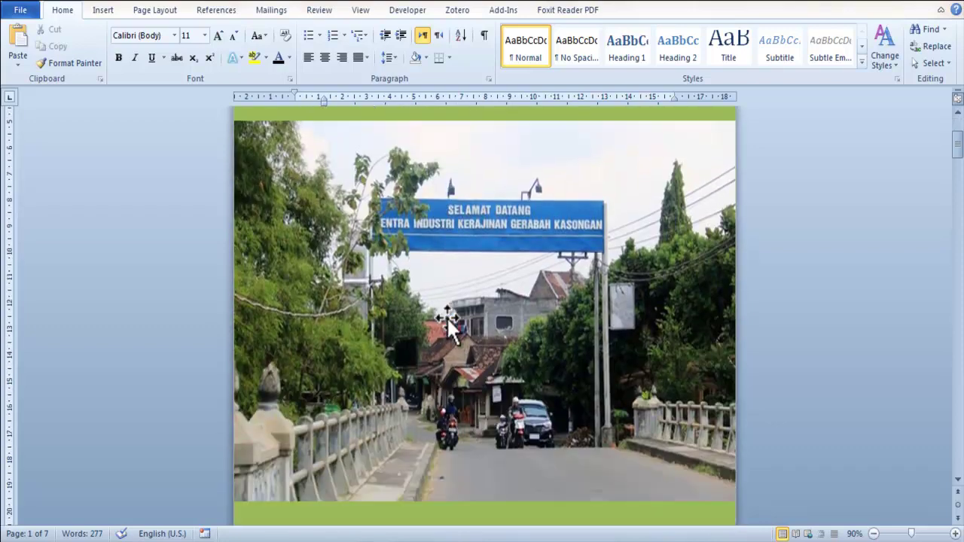
pyautogui.scroll(-7, 448, 318)
pyautogui.scroll(6, 447, 317)
pyautogui.scroll(5, 407, 309)
# Paste a copy of the title text box and drag it down onto the lower green band.
pyautogui.click(384, 151)
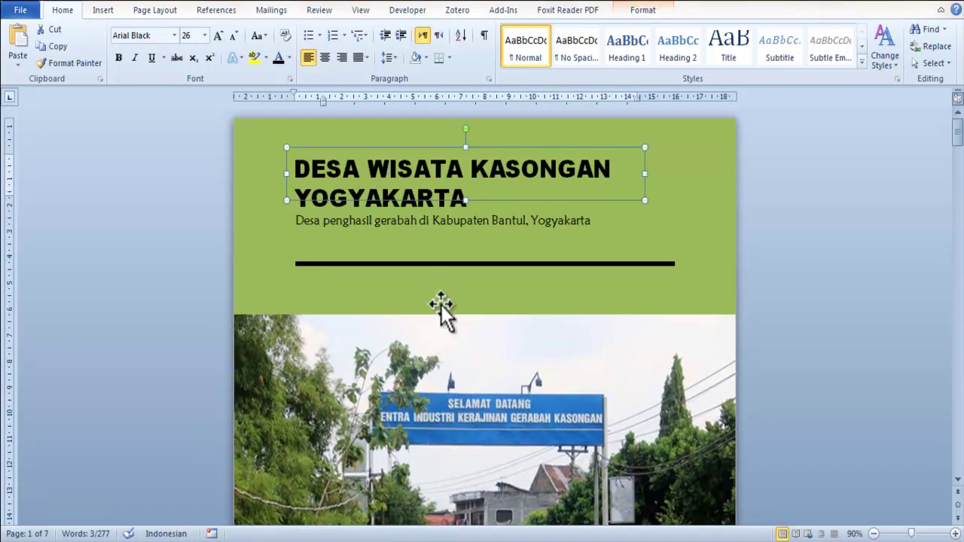
pyautogui.scroll(-3, 441, 307)
pyautogui.scroll(-5, 440, 304)
pyautogui.scroll(-3, 440, 302)
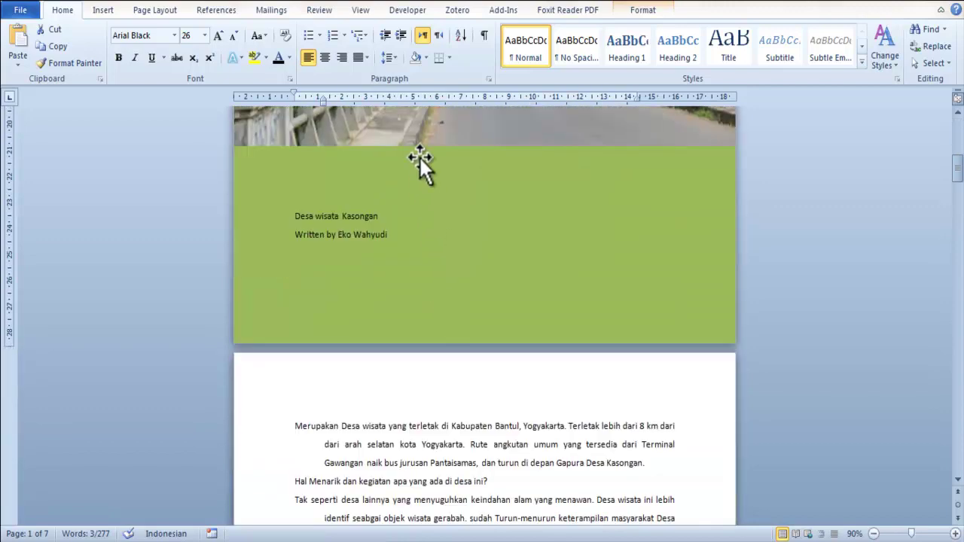
pyautogui.click(376, 215)
pyautogui.hotkey('ctrl', 'v')
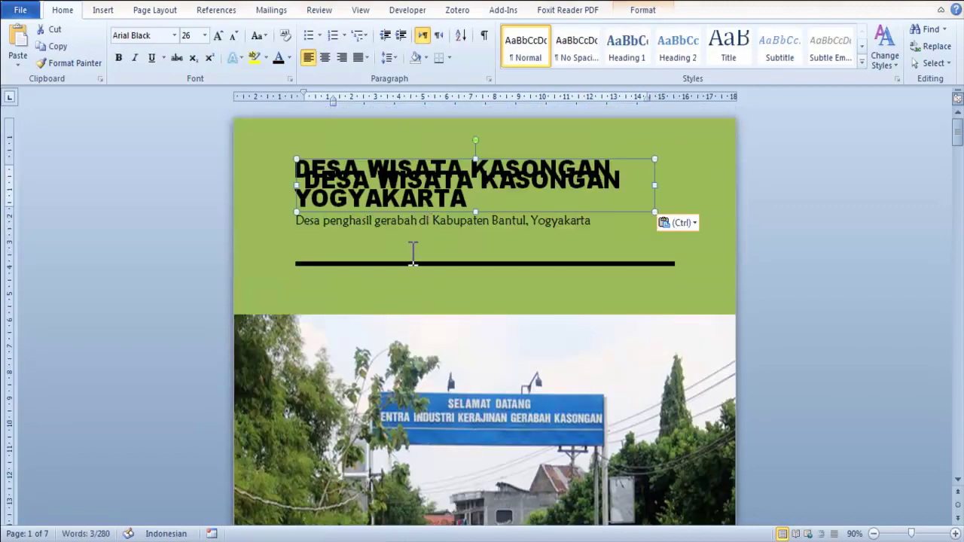
pyautogui.moveTo(416, 213); pyautogui.dragTo(414, 412)
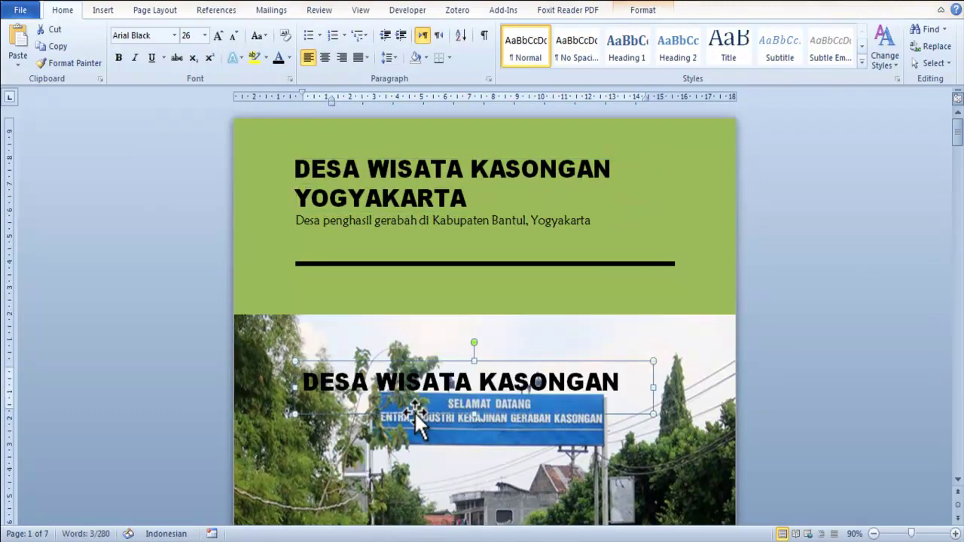
pyautogui.scroll(-5, 415, 412)
pyautogui.scroll(-2, 415, 379)
pyautogui.scroll(1, 394, 187)
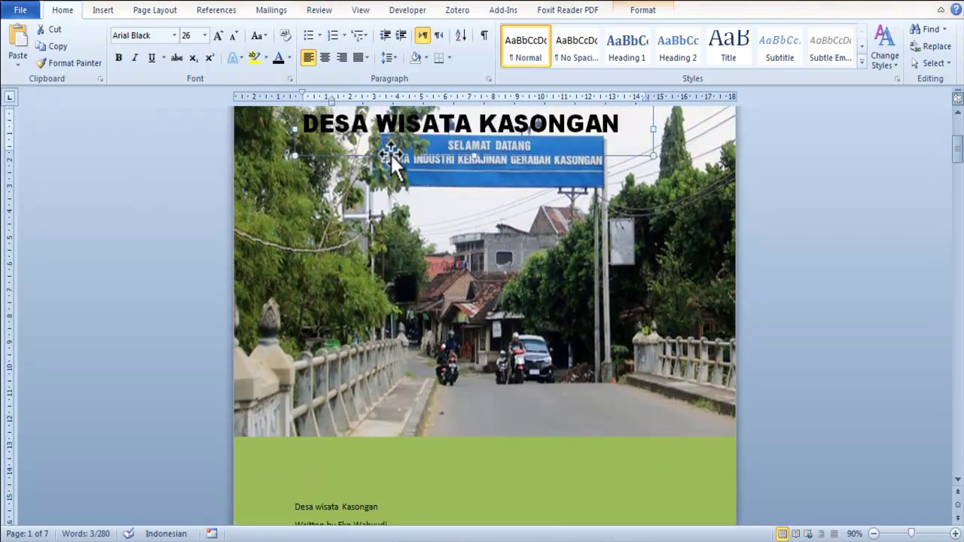
pyautogui.moveTo(392, 158); pyautogui.dragTo(399, 497)
pyautogui.scroll(-3, 467, 379)
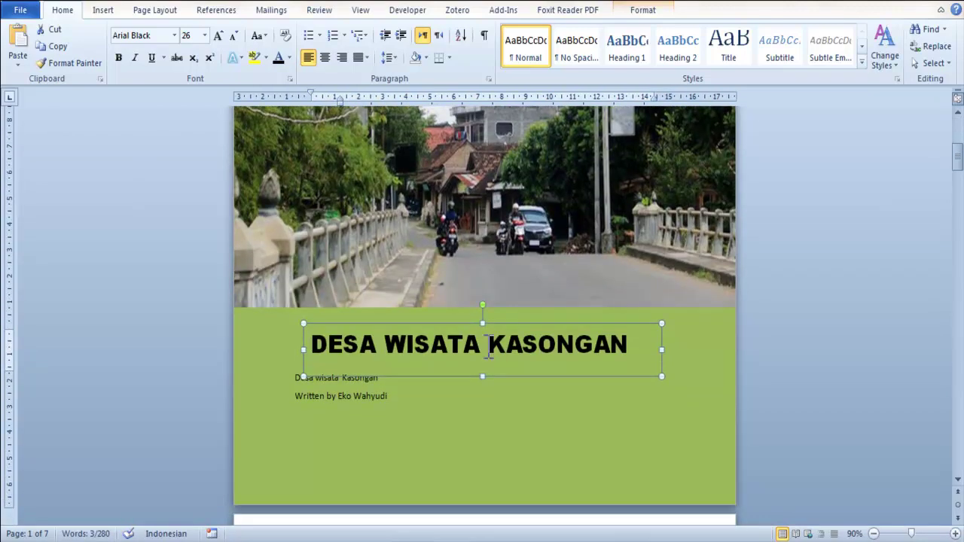
# Delete KASONGAN from the copy, leaving DESA WISATA, and remove the two old credit lines.
pyautogui.moveTo(489, 348); pyautogui.dragTo(656, 350)
pyautogui.press('Delete')
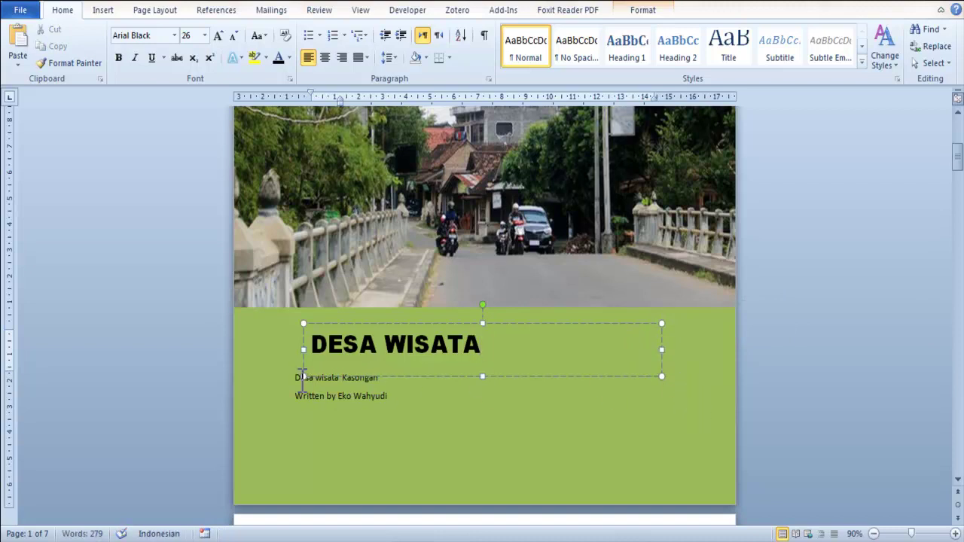
pyautogui.moveTo(298, 376); pyautogui.dragTo(400, 396)
pyautogui.press('Delete')
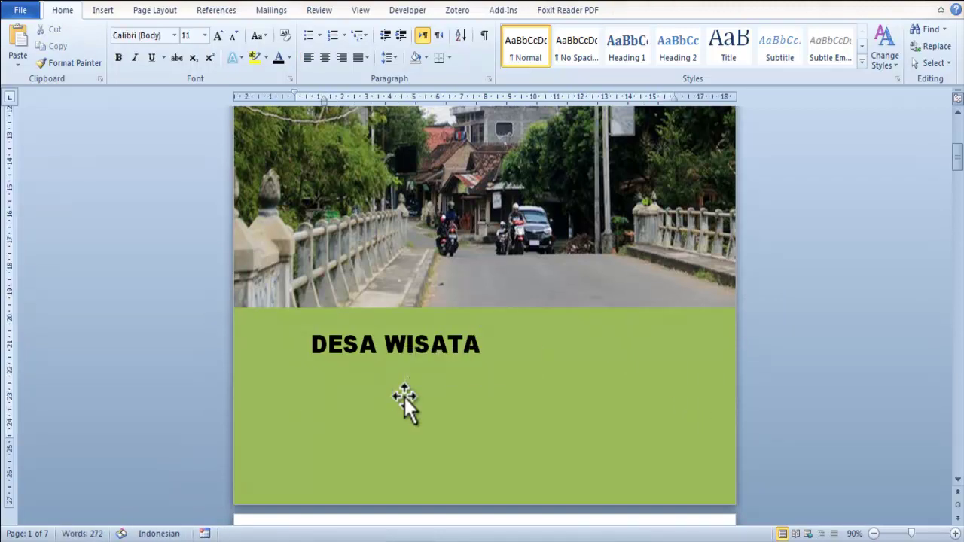
# Centre the DESA WISATA box horizontally, narrow it, and move it lower on the band.
pyautogui.click(369, 360)
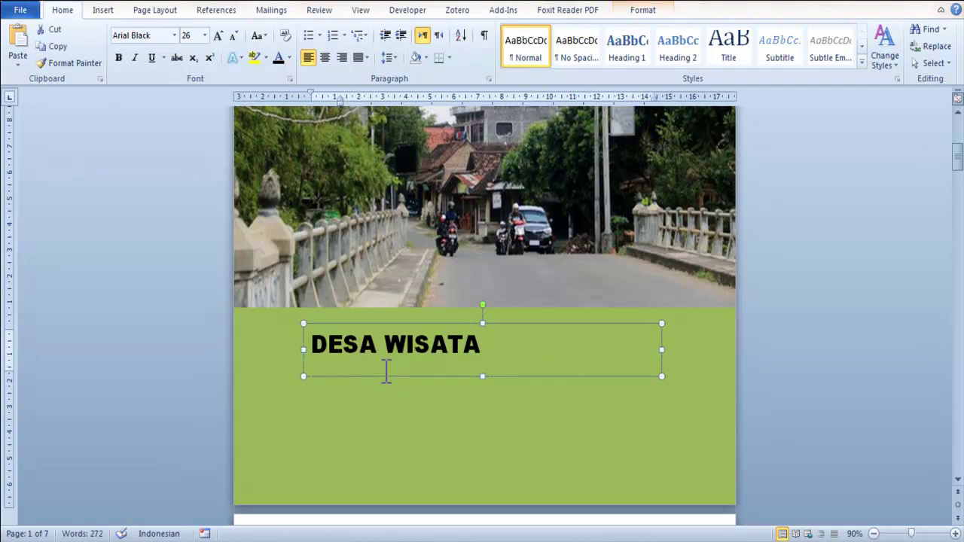
pyautogui.click(652, 11)
pyautogui.click(849, 30)
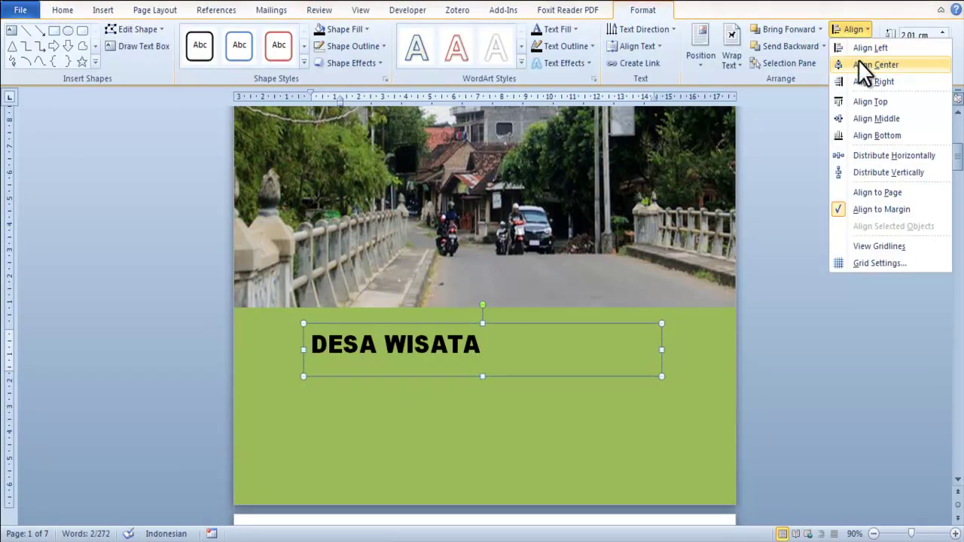
pyautogui.click(858, 60)
pyautogui.moveTo(664, 350); pyautogui.dragTo(510, 345)
pyautogui.moveTo(473, 373); pyautogui.dragTo(474, 412)
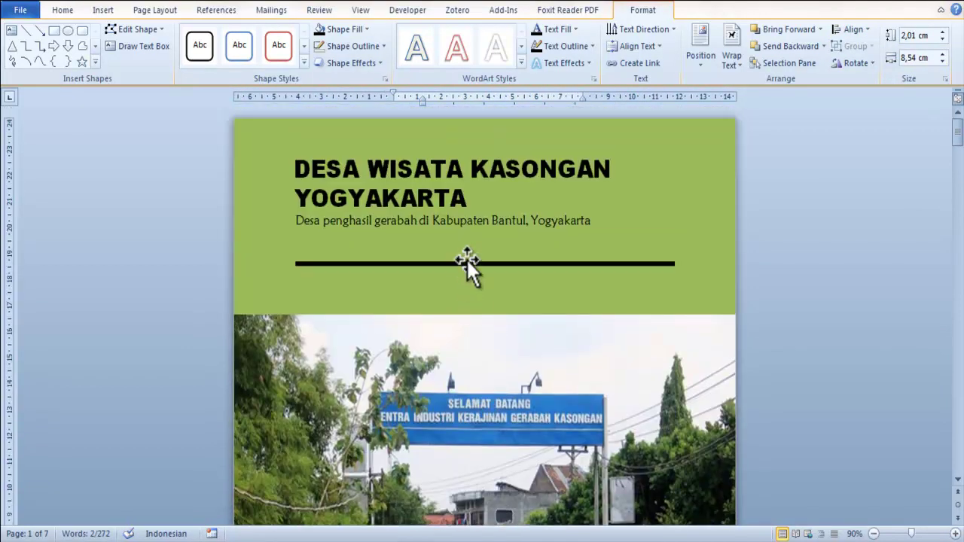
# Duplicate the subtitle text box and move the copy beneath DESA WISATA on the lower green band.
pyautogui.click(467, 260)
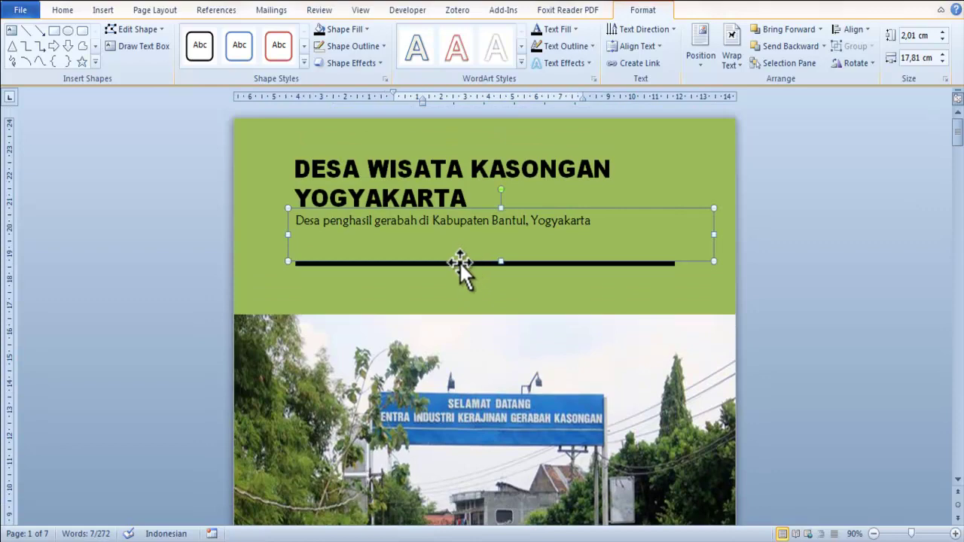
pyautogui.click(447, 266)
pyautogui.click(454, 226)
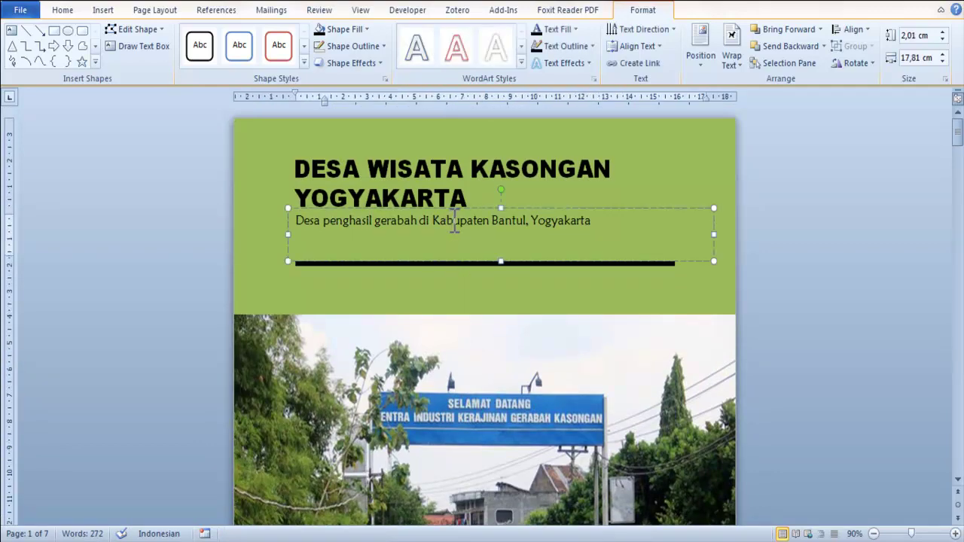
pyautogui.scroll(-3, 470, 210)
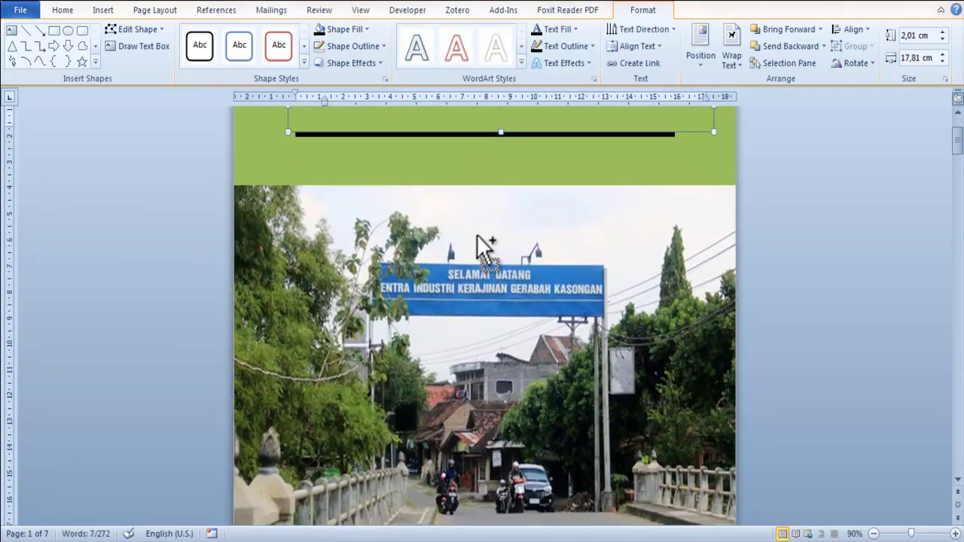
pyautogui.hotkey('ctrl', 'v')
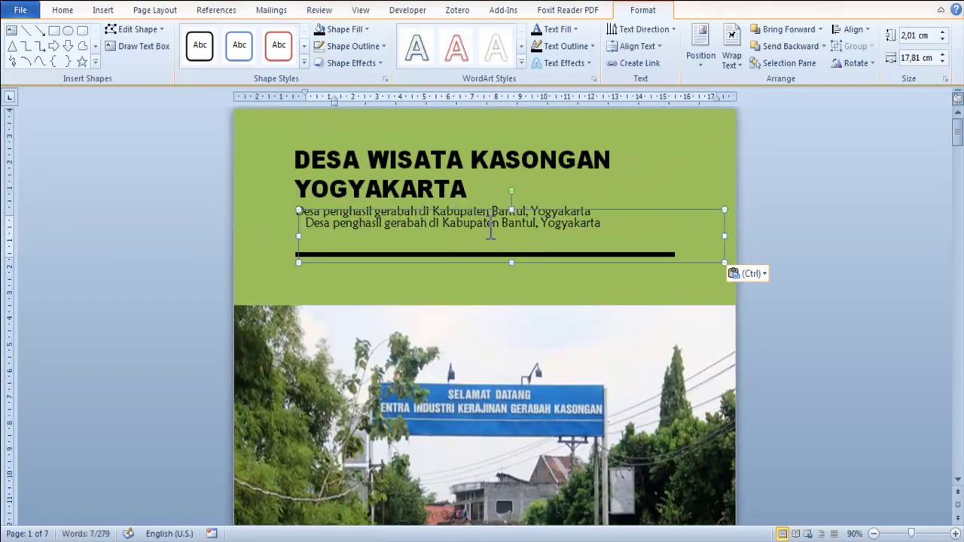
pyautogui.moveTo(491, 212); pyautogui.dragTo(490, 459)
pyautogui.scroll(-7, 485, 422)
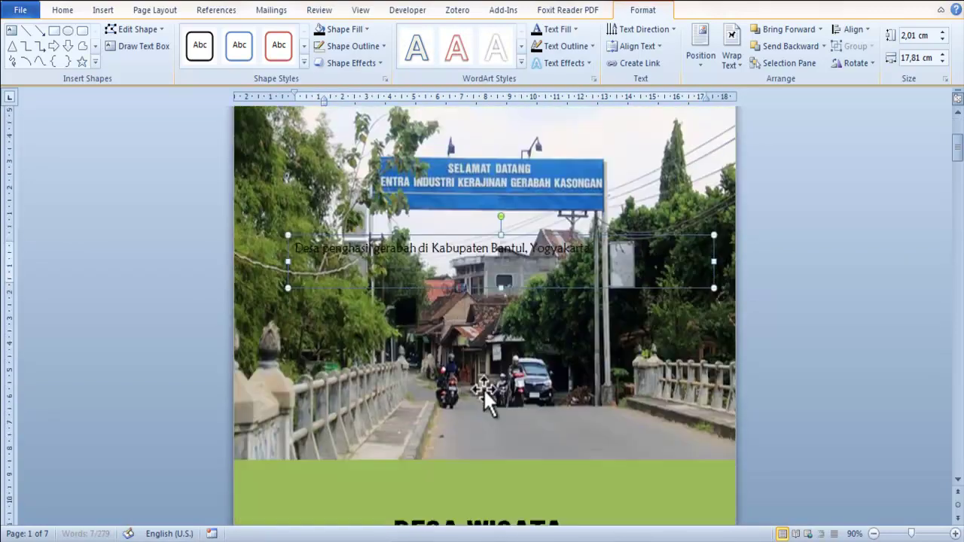
pyautogui.moveTo(470, 223); pyautogui.dragTo(468, 517)
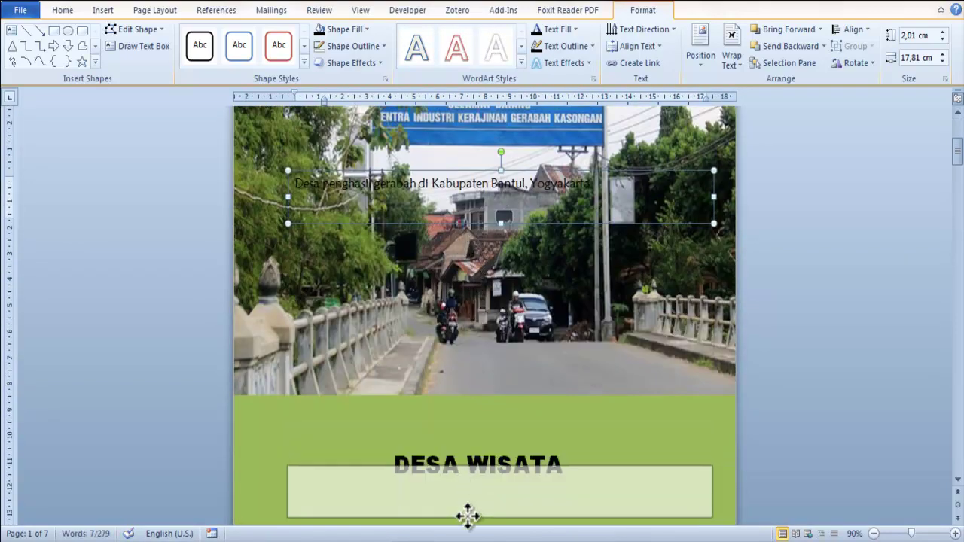
# Replace the copied box's text with 'WRITTEN BY' followed by the author's name.
pyautogui.tripleClick(461, 482)
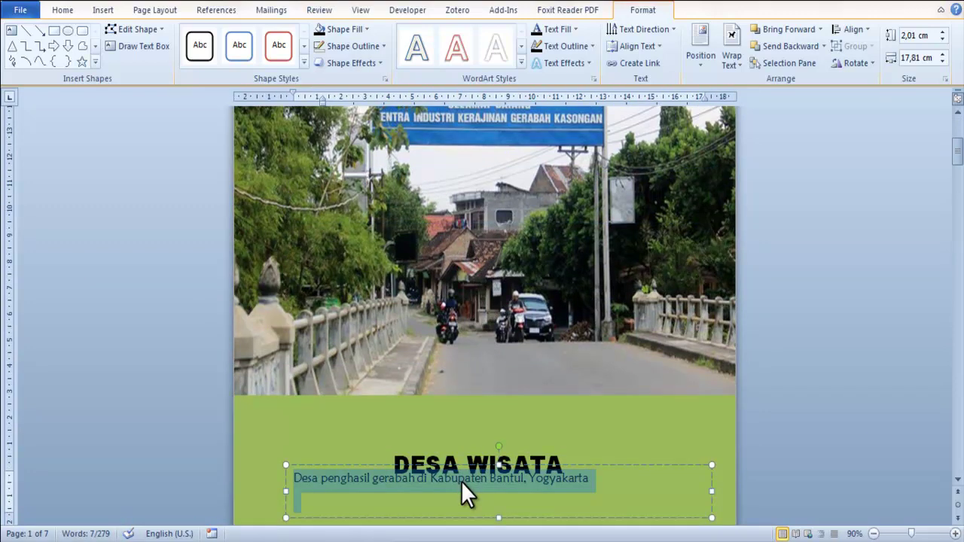
pyautogui.write('WRITTE B')
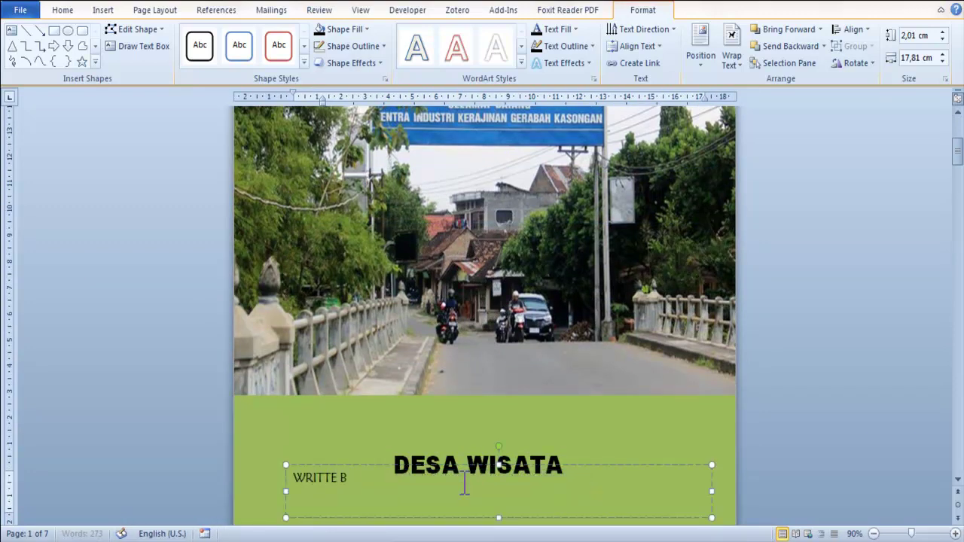
pyautogui.write('U')
pyautogui.press('BackSpace')
pyautogui.press('BackSpace')
pyautogui.write('N')
pyautogui.press('BackSpace')
pyautogui.write('BY EKO')
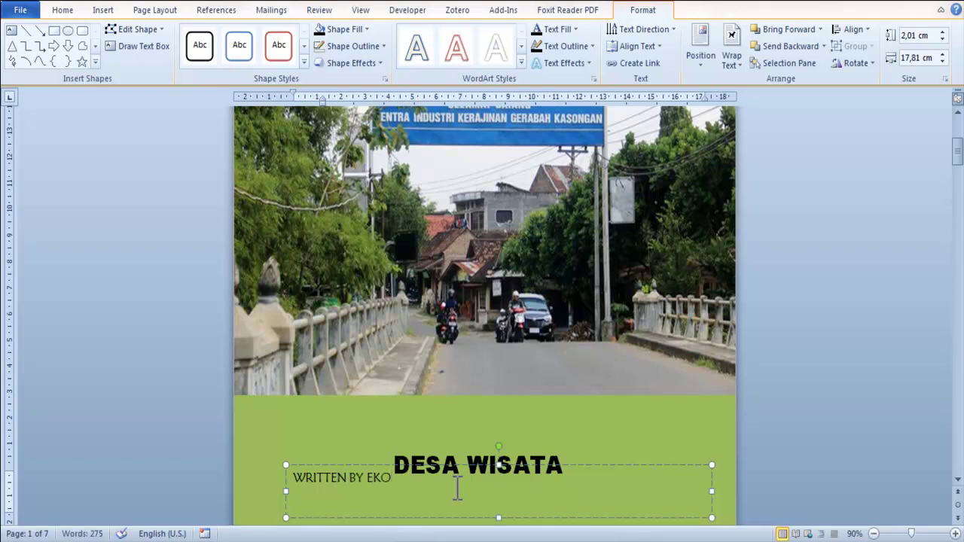
pyautogui.write(' WAHYUDI')
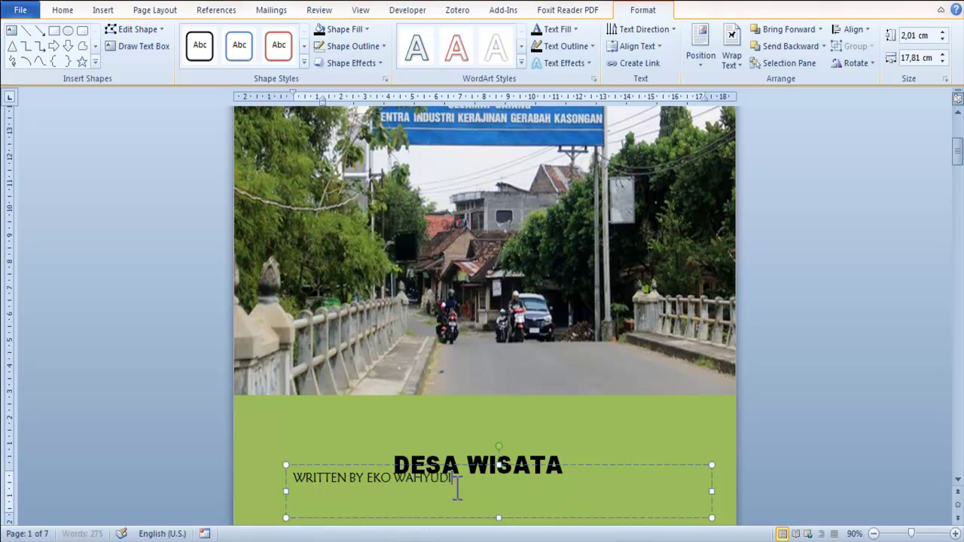
# Narrow the credit box to about 7.77 cm and centre it horizontally on the cover.
pyautogui.scroll(-3, 422, 491)
pyautogui.scroll(-2, 430, 404)
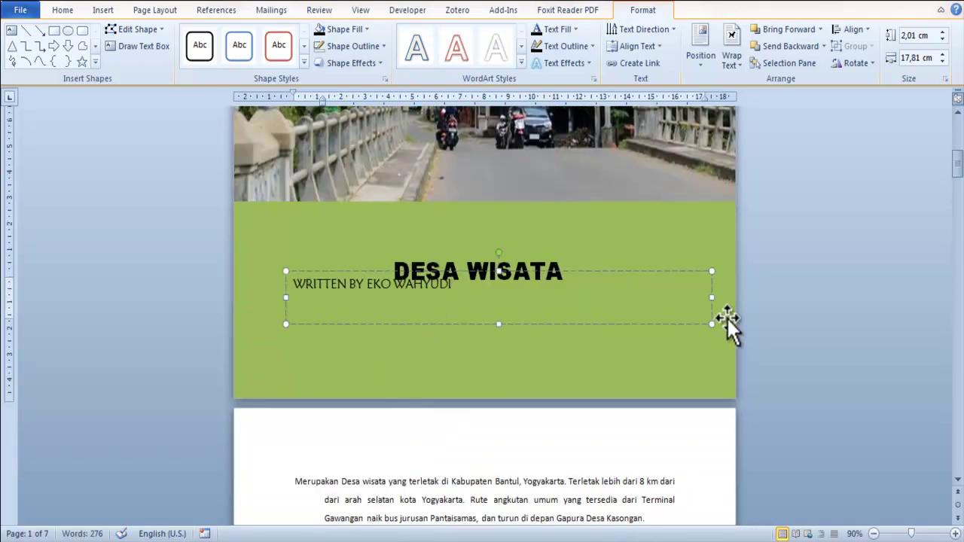
pyautogui.moveTo(712, 298); pyautogui.dragTo(472, 298)
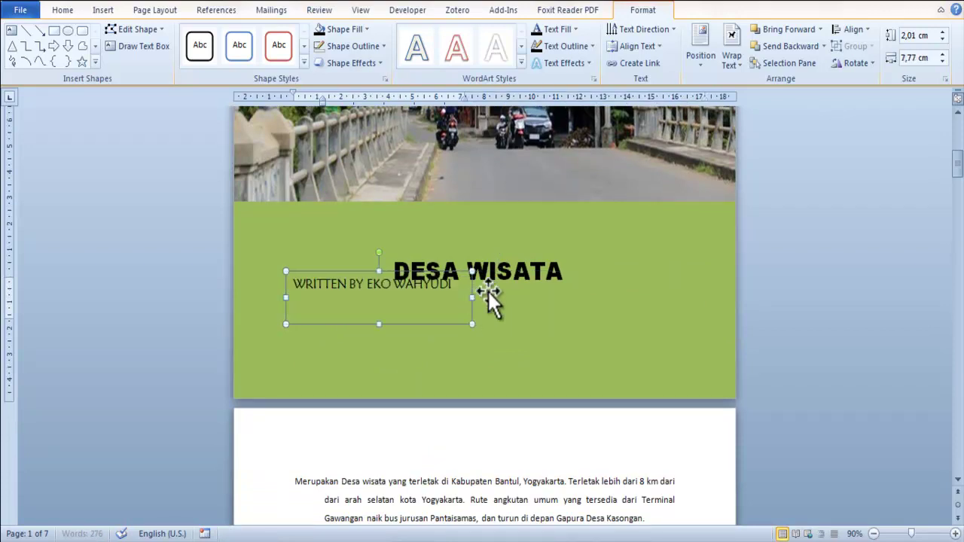
pyautogui.click(854, 29)
pyautogui.click(857, 61)
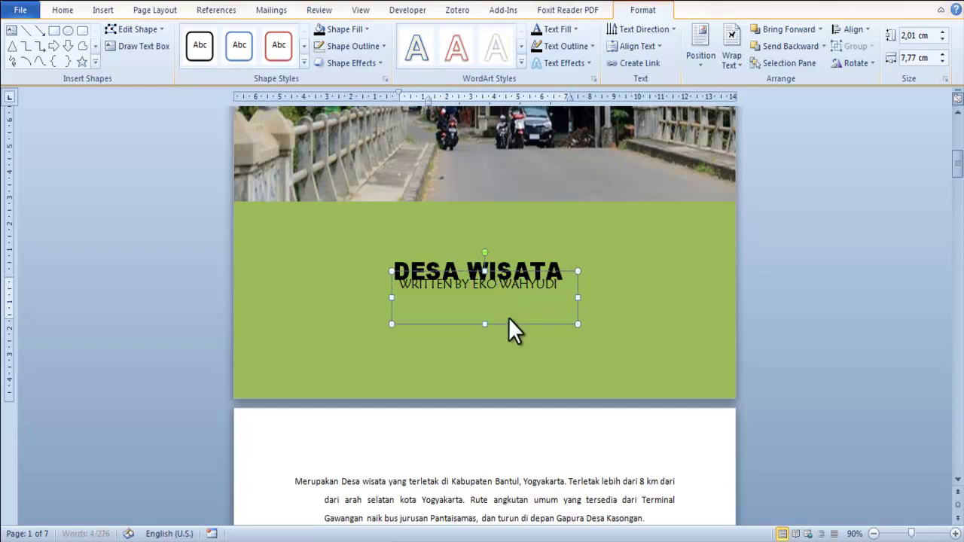
pyautogui.moveTo(501, 275); pyautogui.dragTo(501, 281)
pyautogui.click(502, 288)
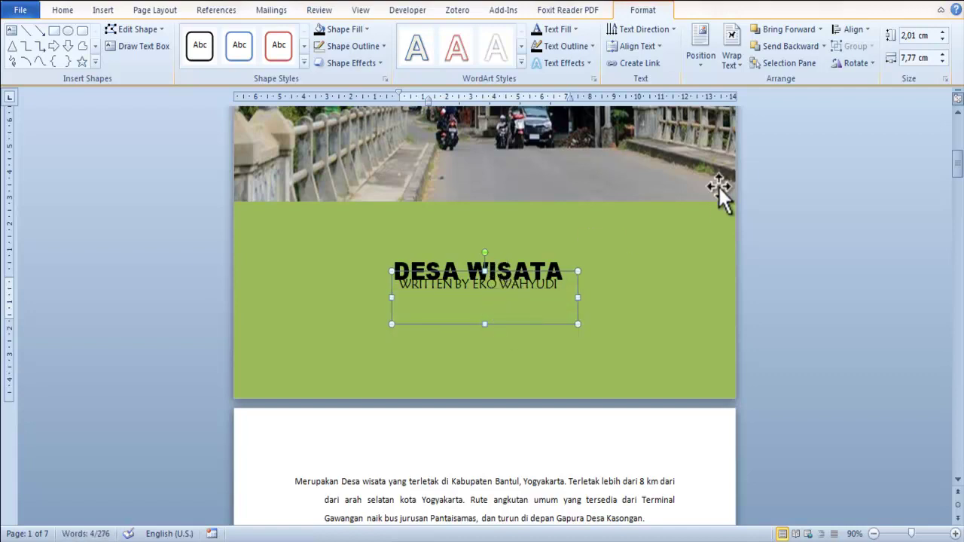
# Shift the credit box slightly and nudge it into place under DESA WISATA.
pyautogui.click(73, 10)
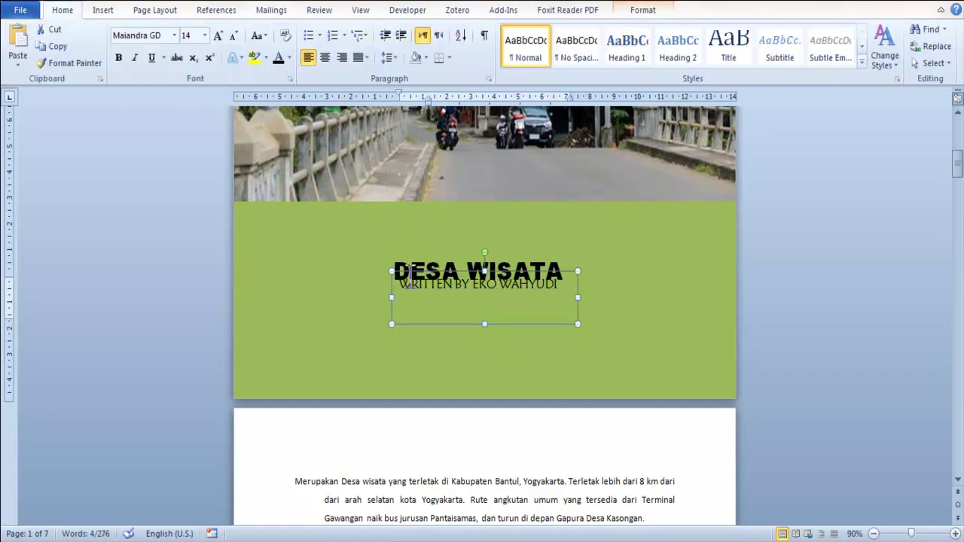
pyautogui.moveTo(442, 327); pyautogui.dragTo(446, 332)
pyautogui.moveTo(594, 282)
pyautogui.mouseDown()
pyautogui.moveTo(616, 282)
pyautogui.moveTo(552, 299)
pyautogui.moveTo(536, 284)
pyautogui.mouseUp()
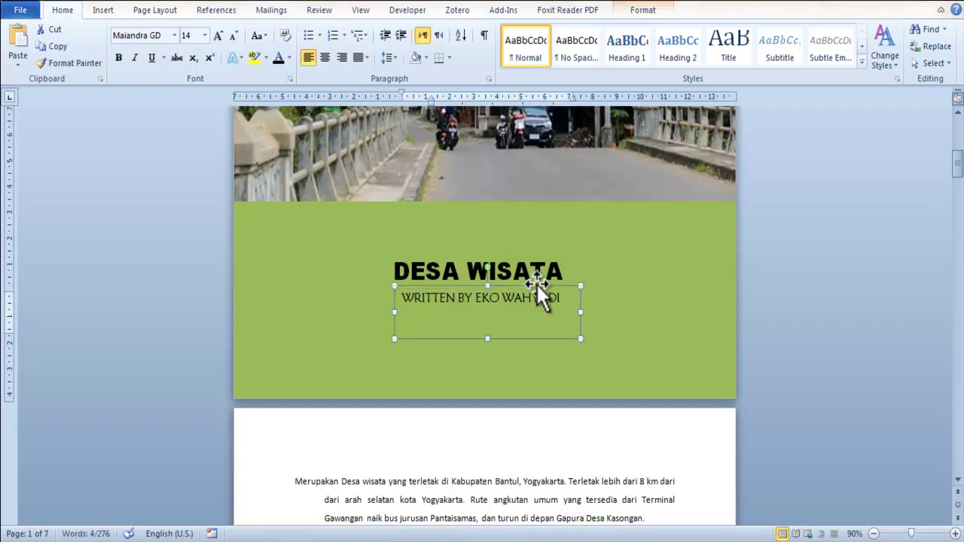
pyautogui.press('Up')
pyautogui.press('Up')
pyautogui.press('Up')
pyautogui.press('Right')
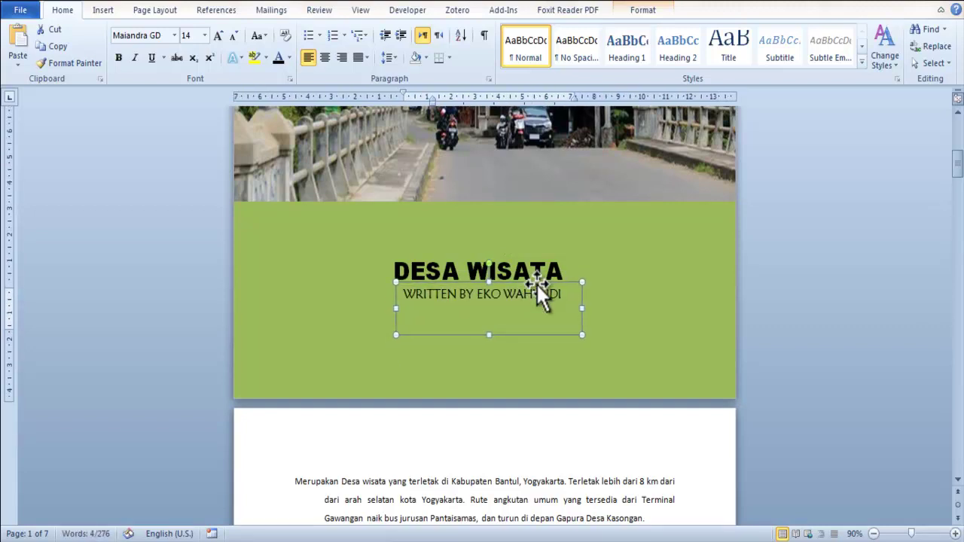
pyautogui.press('Left')
pyautogui.press('Left')
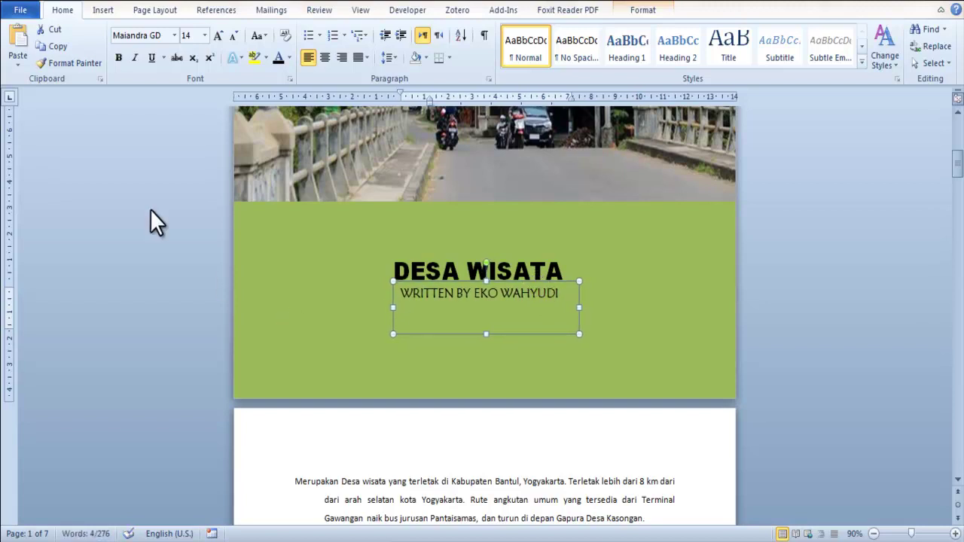
# Enlarge the credit text to 20 pt, widen its box to one line and re-centre it.
pyautogui.click(218, 35)
pyautogui.click(218, 35)
pyautogui.click(217, 36)
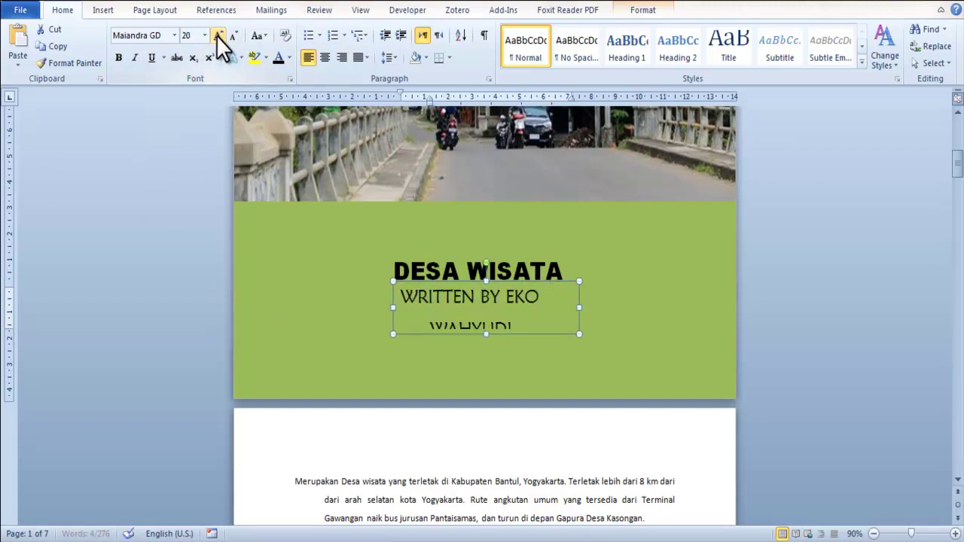
pyautogui.moveTo(579, 308); pyautogui.dragTo(635, 309)
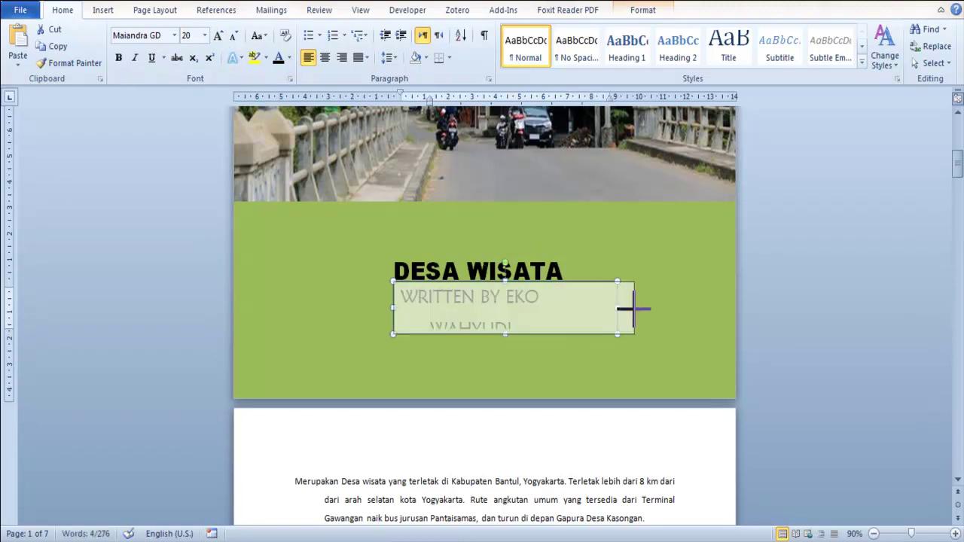
pyautogui.press('Left')
pyautogui.press('Left')
pyautogui.press('Left')
pyautogui.press('Left')
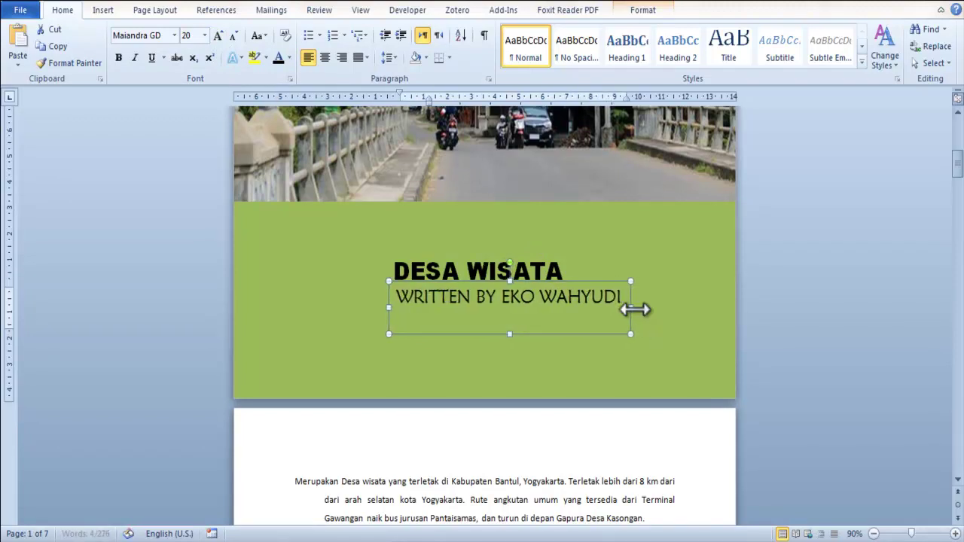
pyautogui.press('Left')
pyautogui.press('Left')
pyautogui.press('Left')
pyautogui.press('Left')
pyautogui.press('Left')
pyautogui.press('Left')
pyautogui.press('Left')
pyautogui.press('Left')
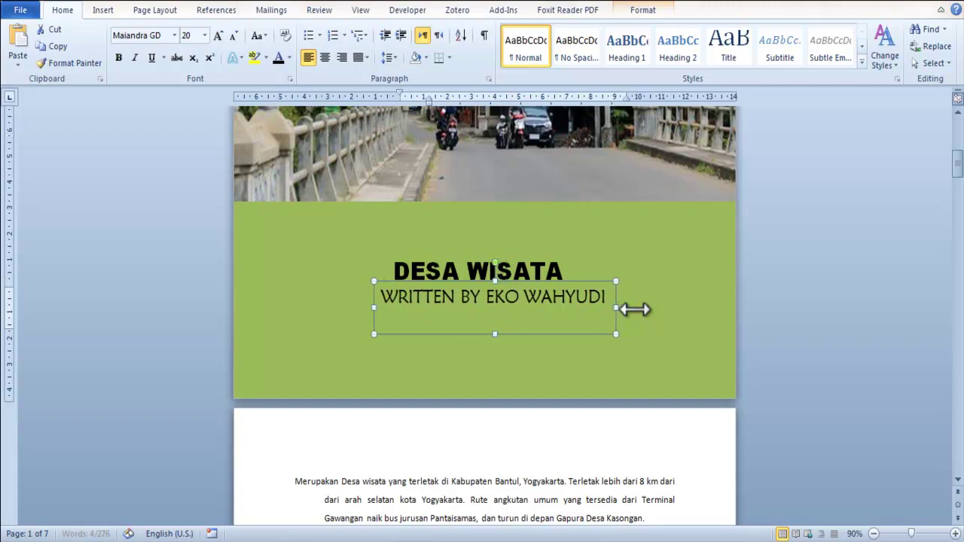
pyautogui.press('Left')
pyautogui.press('Left')
pyautogui.press('Left')
pyautogui.press('Left')
pyautogui.press('Left')
pyautogui.press('Left')
pyautogui.press('Left')
pyautogui.press('Left')
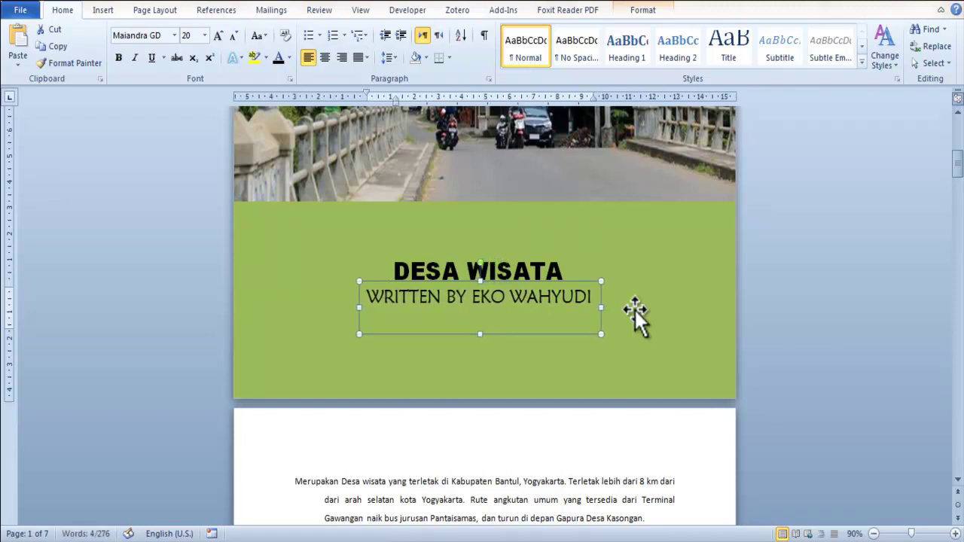
pyautogui.press('Left')
pyautogui.press('Left')
pyautogui.press('Left')
pyautogui.click(756, 294)
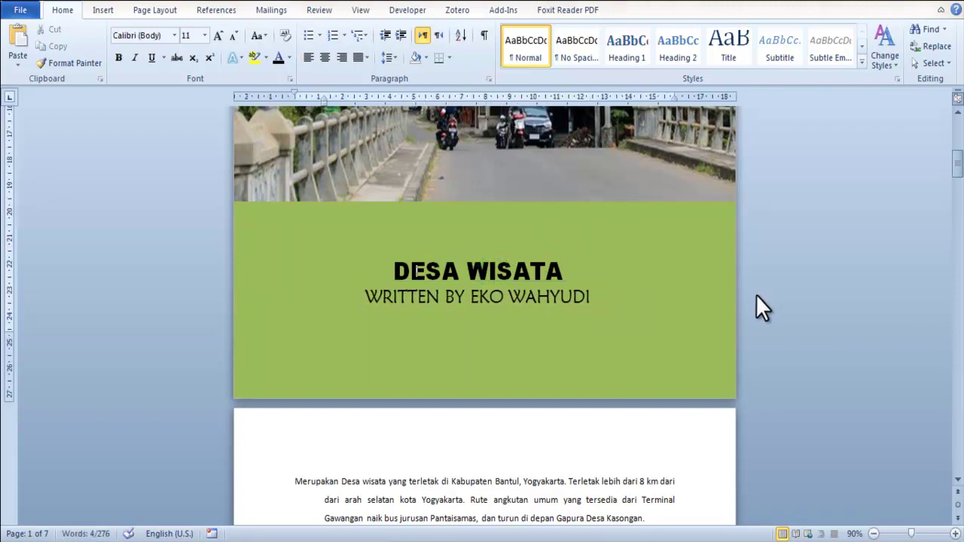
pyautogui.scroll(10, 759, 293)
# Copy the black line under the cover title and position the duplicate just above DESA WISATA.
pyautogui.click(500, 217)
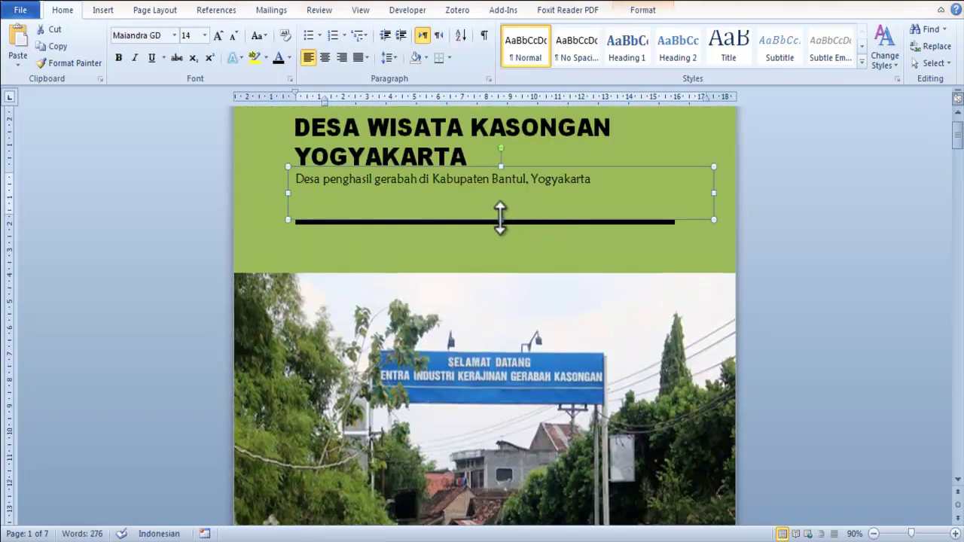
pyautogui.click(491, 223)
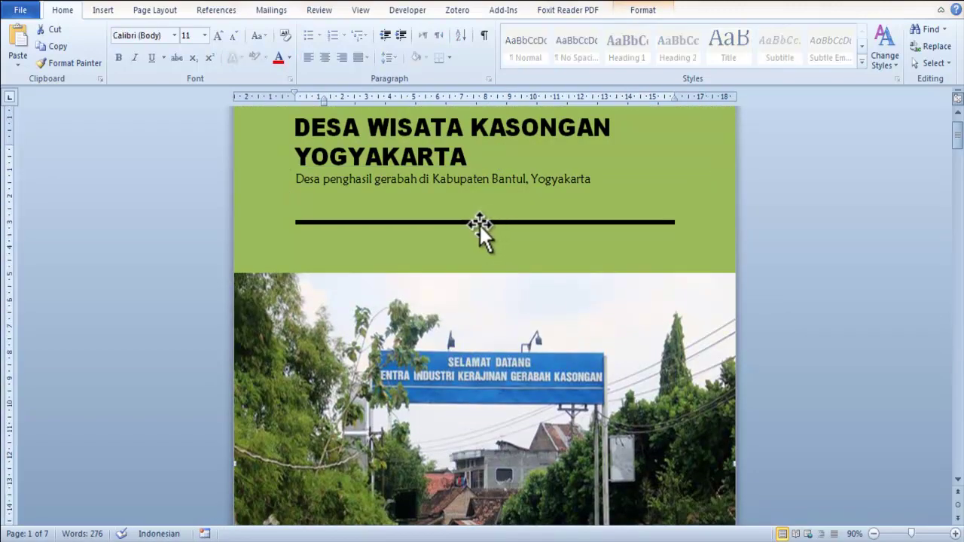
pyautogui.hotkey('ctrl', 'c')
pyautogui.hotkey('ctrl', 'v')
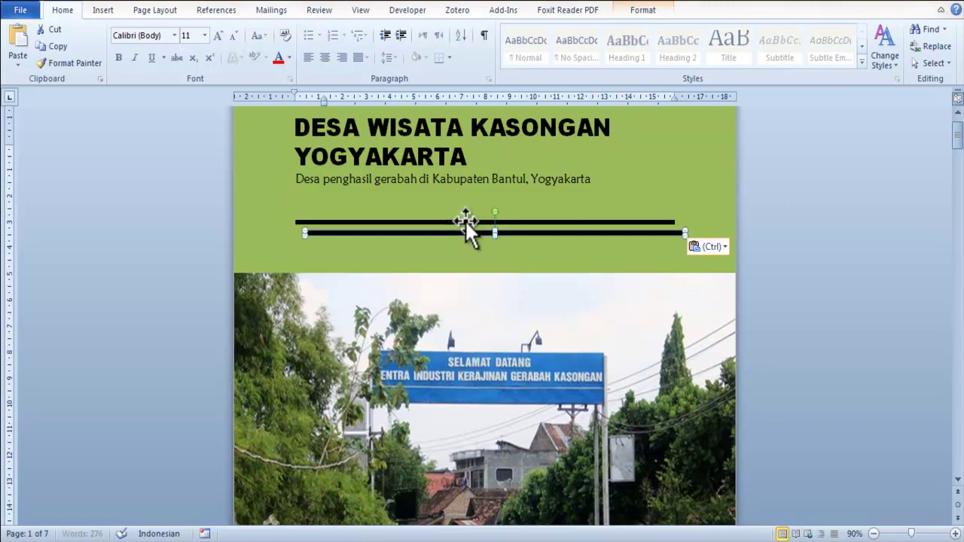
pyautogui.scroll(-1, 465, 220)
pyautogui.moveTo(464, 201); pyautogui.dragTo(467, 437)
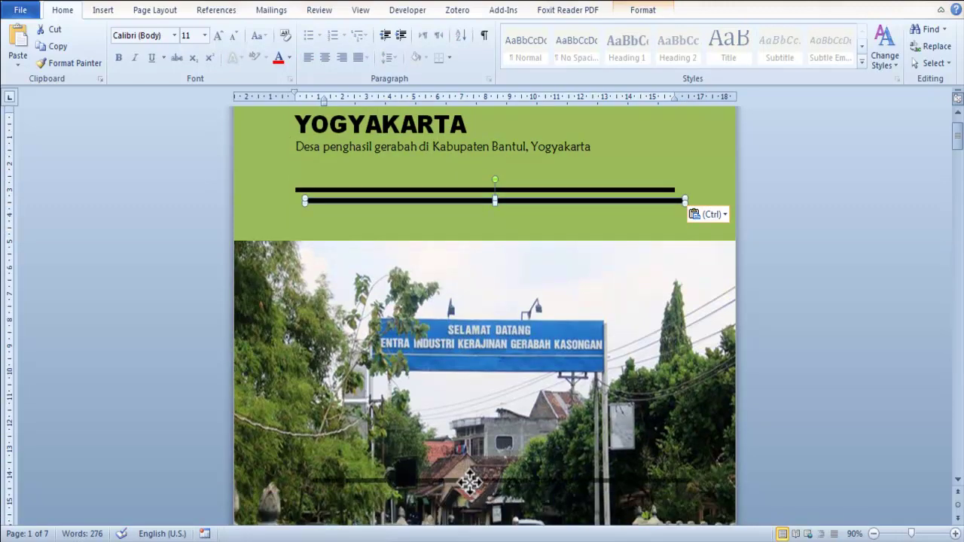
pyautogui.scroll(-5, 468, 452)
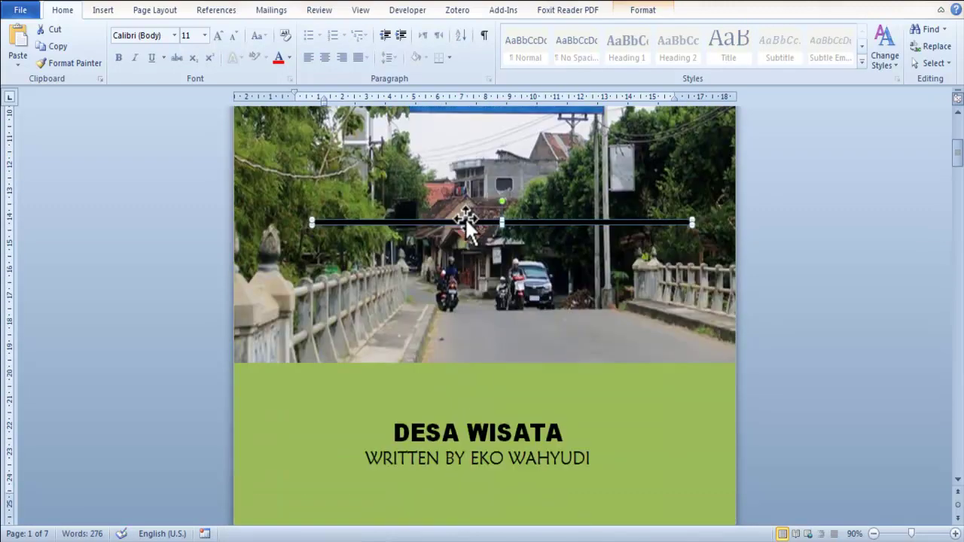
pyautogui.moveTo(465, 220)
pyautogui.mouseDown()
pyautogui.moveTo(453, 385)
pyautogui.moveTo(436, 390)
pyautogui.mouseUp()
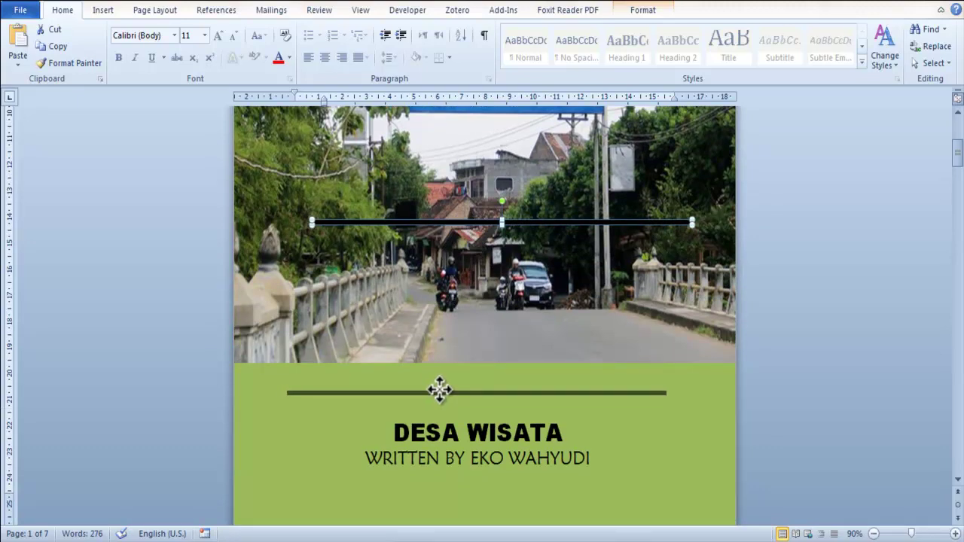
pyautogui.moveTo(436, 390); pyautogui.dragTo(442, 388)
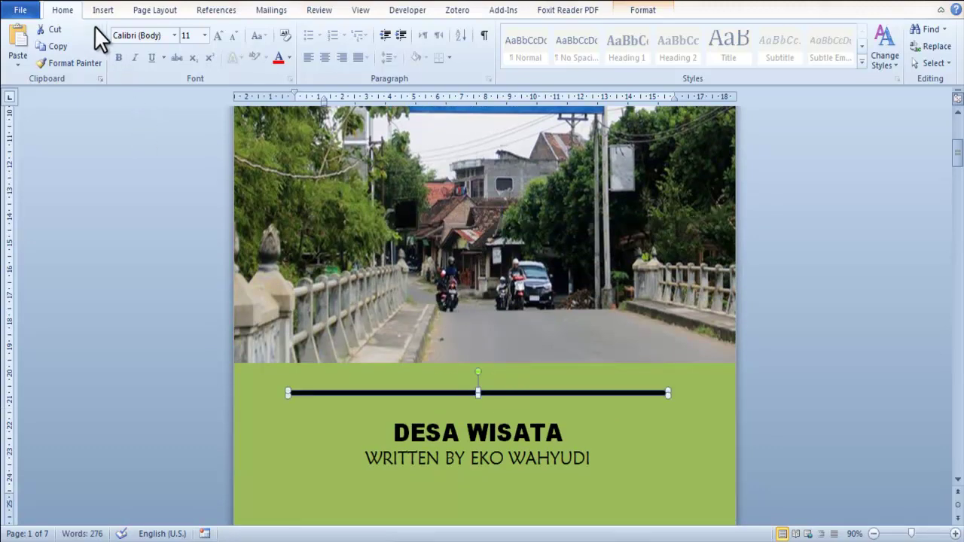
pyautogui.hotkey('ctrl', 'p')
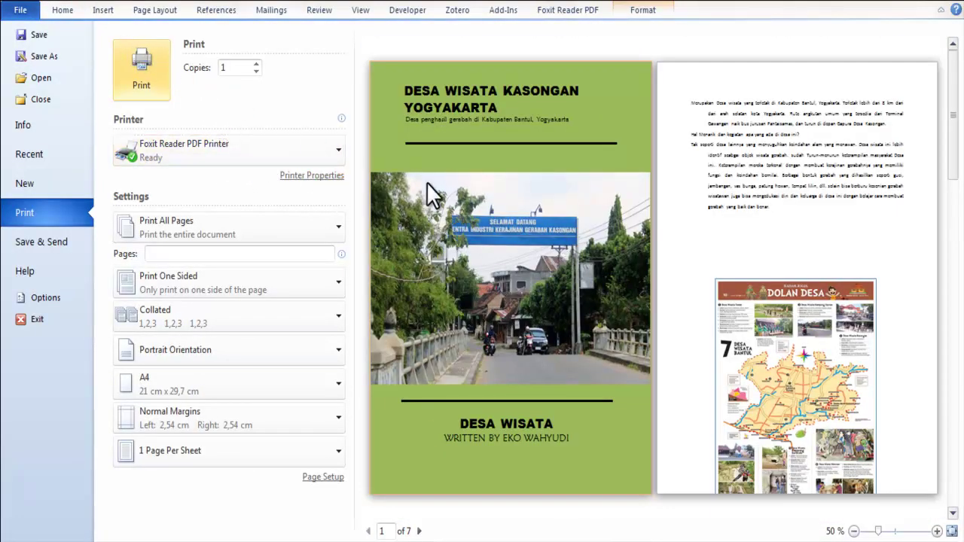
# Nudge the cover photo up two steps so it meets the upper green band, checking in print preview.
pyautogui.press('Escape')
pyautogui.click(424, 240)
pyautogui.scroll(3, 425, 241)
pyautogui.scroll(3, 430, 249)
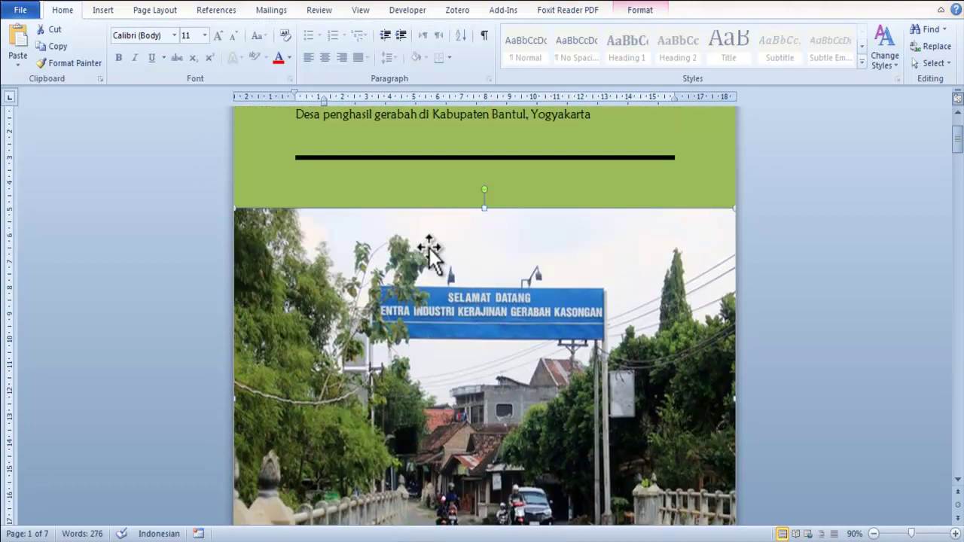
pyautogui.press('Up')
pyautogui.press('Up')
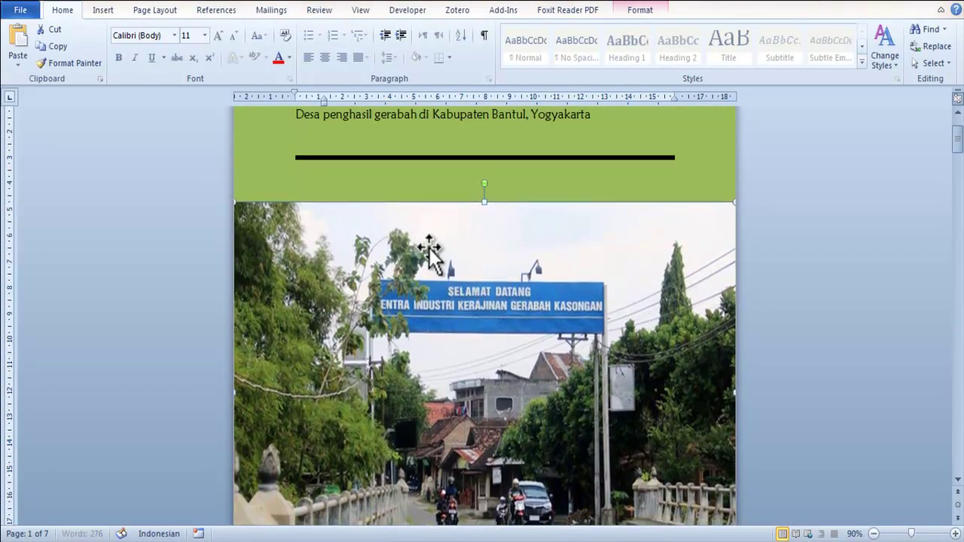
pyautogui.scroll(-4, 428, 245)
pyautogui.scroll(5, 428, 245)
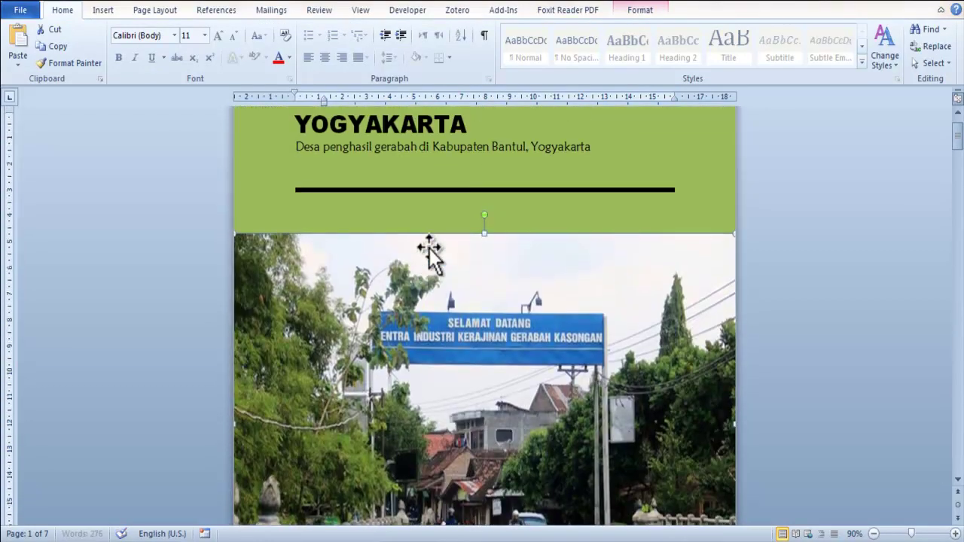
pyautogui.scroll(-5, 429, 249)
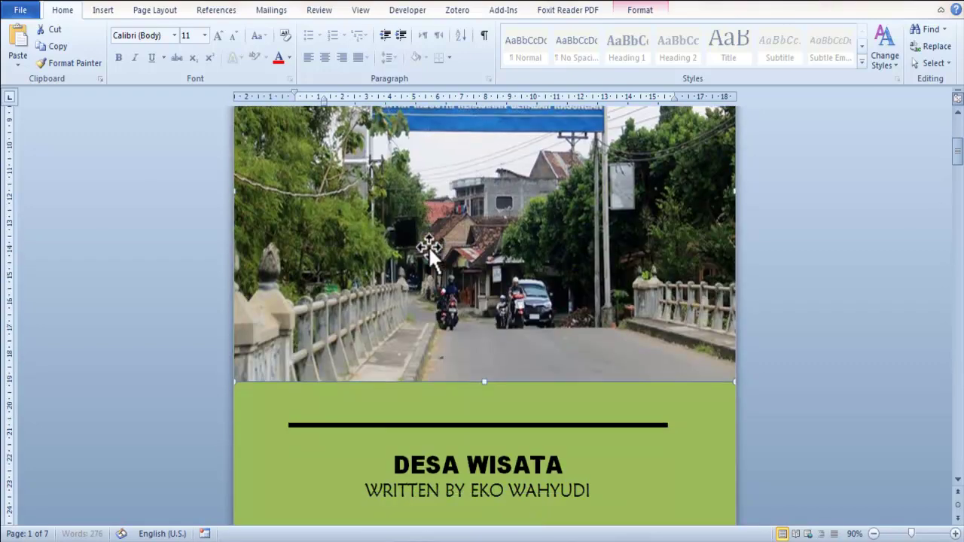
pyautogui.press('Up')
pyautogui.press('Up')
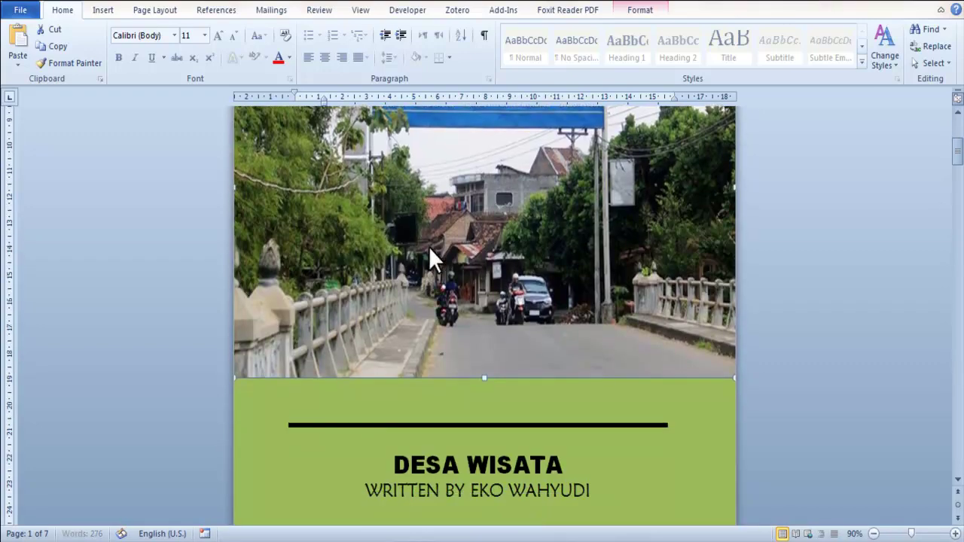
pyautogui.hotkey('ctrl', 'p')
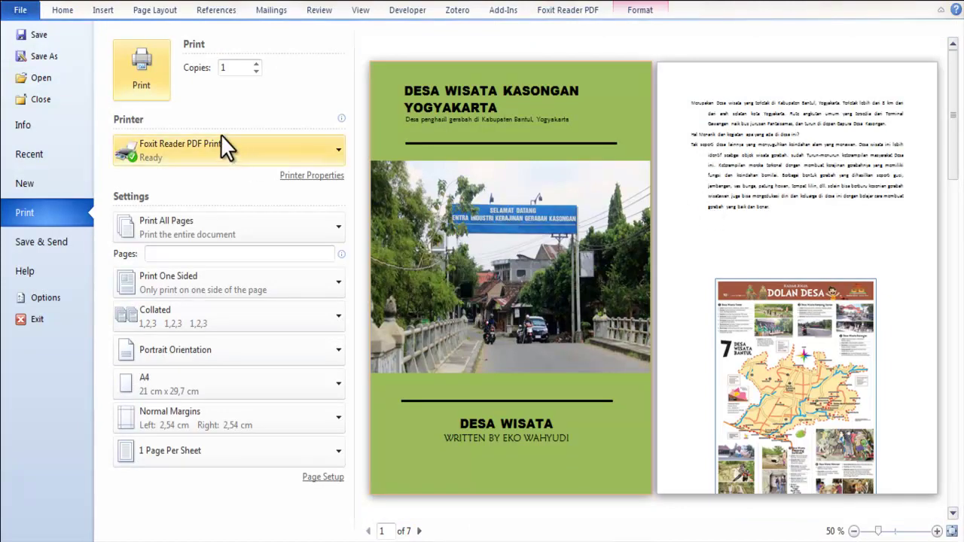
pyautogui.click(61, 11)
pyautogui.click(433, 154)
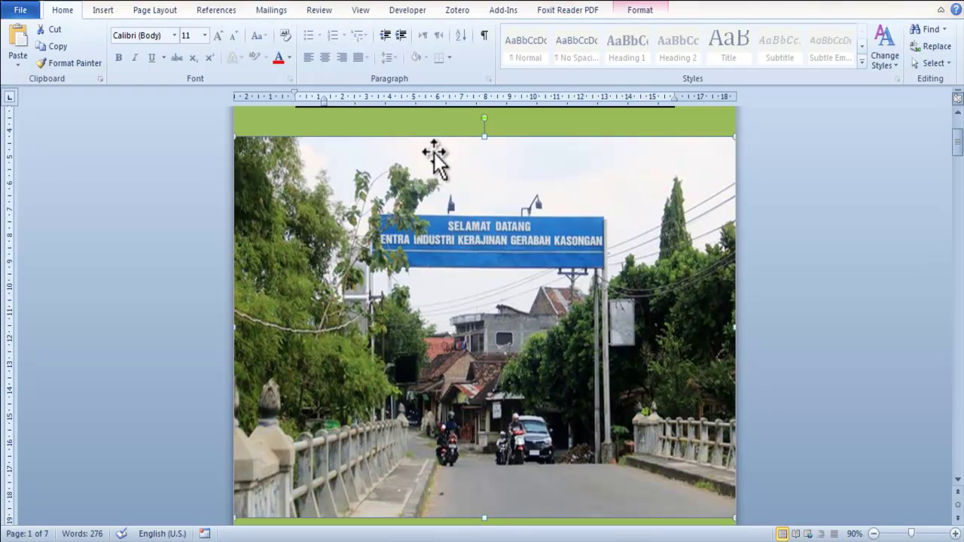
# Scroll through the cover and second page to review the layout.
pyautogui.scroll(-4, 413, 215)
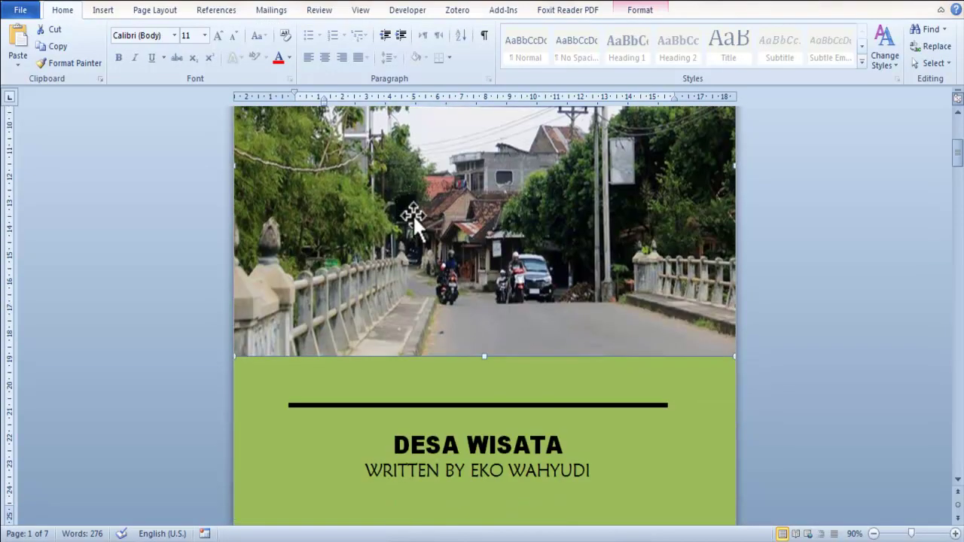
pyautogui.scroll(-5, 434, 247)
pyautogui.scroll(-6, 435, 247)
pyautogui.scroll(-5, 438, 247)
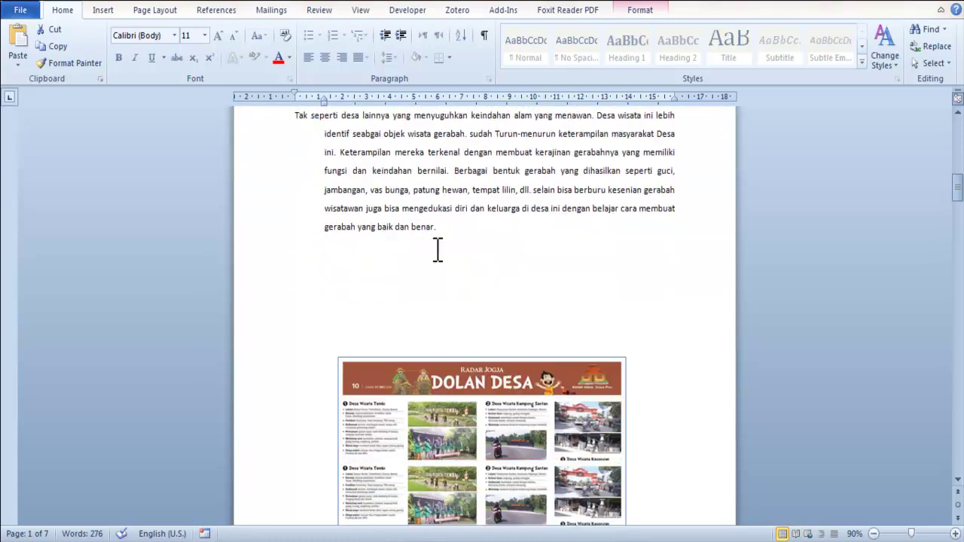
pyautogui.scroll(-3, 437, 249)
pyautogui.scroll(-5, 436, 249)
pyautogui.scroll(-3, 436, 252)
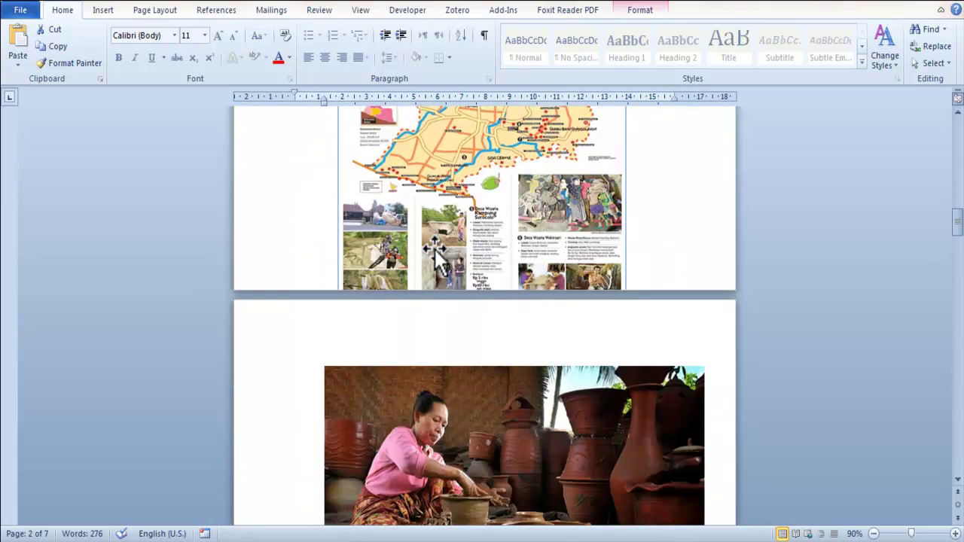
pyautogui.scroll(-2, 437, 249)
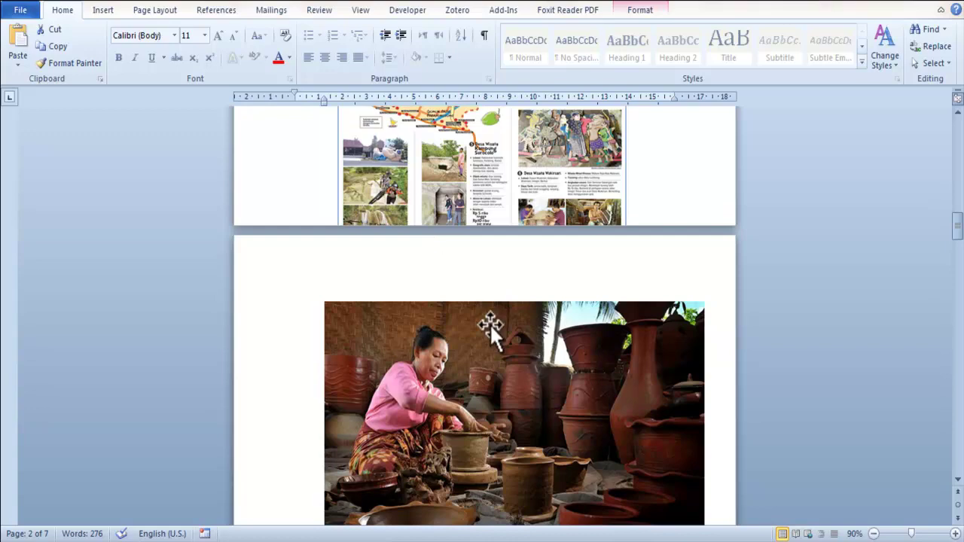
pyautogui.scroll(5, 489, 324)
pyautogui.scroll(5, 490, 324)
pyautogui.scroll(5, 490, 324)
pyautogui.scroll(5, 489, 324)
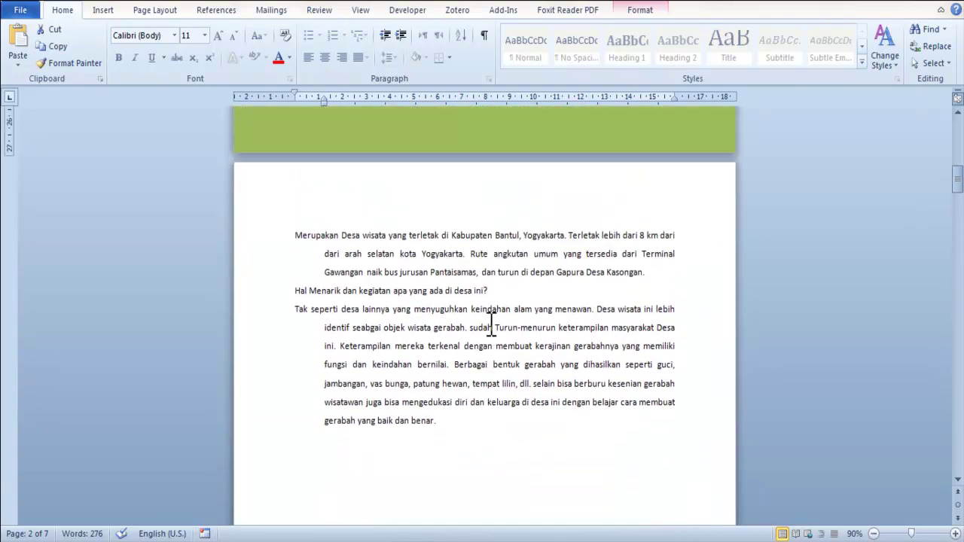
pyautogui.scroll(-1, 444, 302)
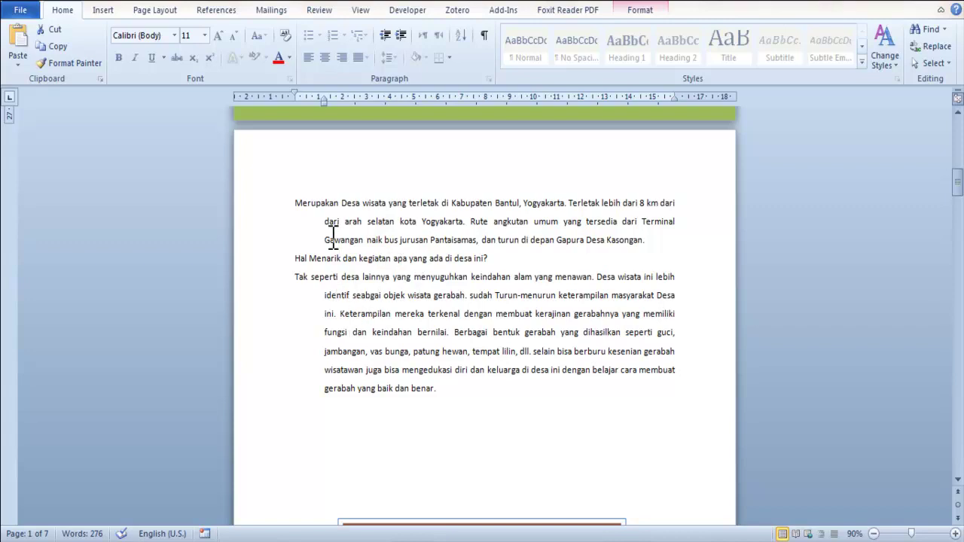
pyautogui.scroll(4, 358, 251)
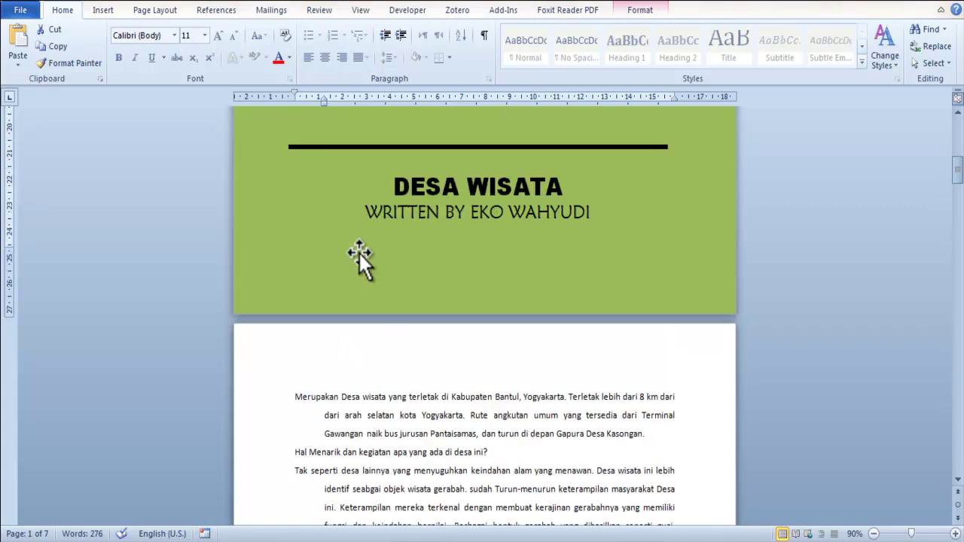
pyautogui.scroll(-2, 359, 251)
# Delete the stray backslash marks beneath the upper green title band.
pyautogui.hotkey('ctrl', 'Home')
pyautogui.scroll(-3, 352, 258)
pyautogui.scroll(-3, 352, 261)
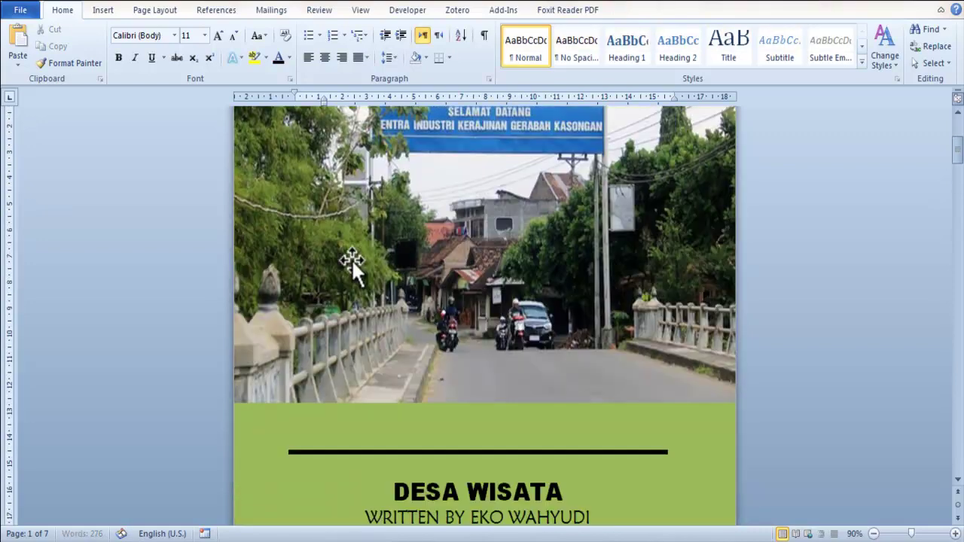
pyautogui.scroll(5, 351, 260)
pyautogui.scroll(3, 352, 261)
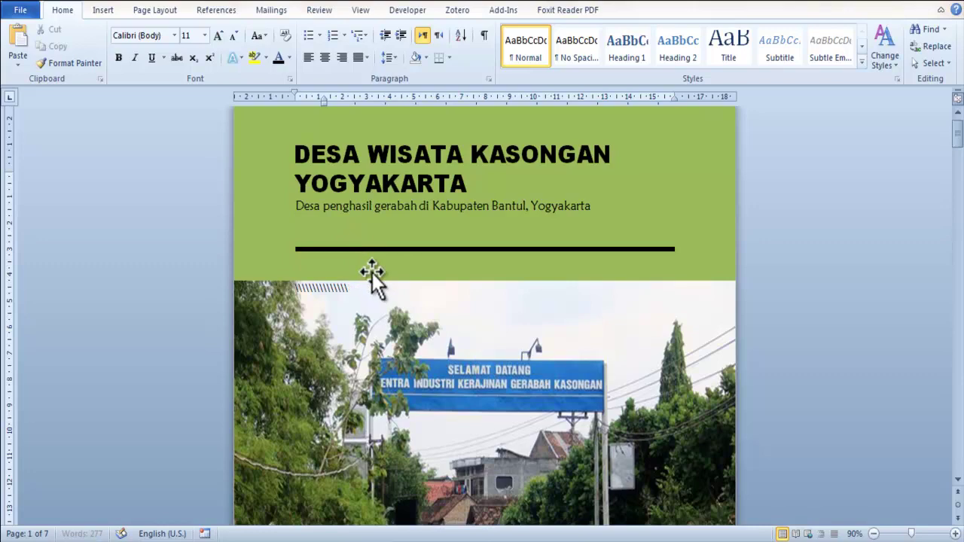
pyautogui.press('BackSpace')
pyautogui.press('BackSpace')
pyautogui.press('BackSpace')
pyautogui.press('BackSpace')
pyautogui.press('BackSpace')
pyautogui.press('BackSpace')
pyautogui.press('BackSpace')
pyautogui.press('BackSpace')
pyautogui.press('BackSpace')
pyautogui.press('BackSpace')
# Place the cursor before 'Merupakan' at the start of the page 2 article.
pyautogui.scroll(-5, 455, 253)
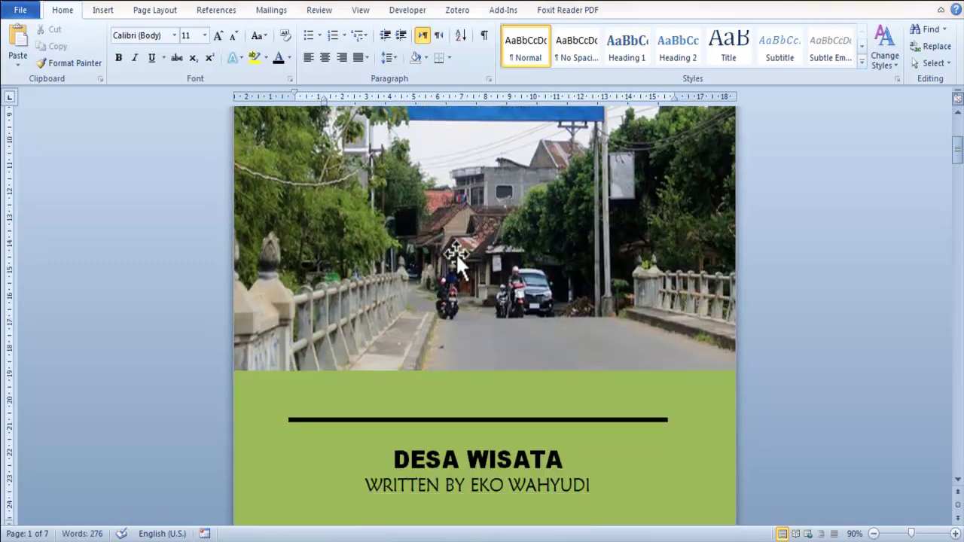
pyautogui.scroll(-7, 456, 253)
pyautogui.scroll(-3, 446, 276)
pyautogui.click(314, 252)
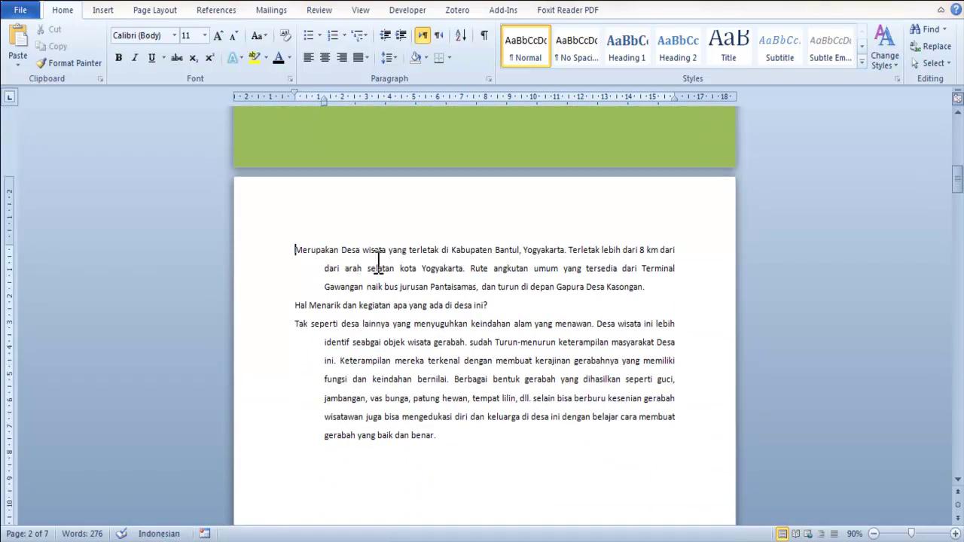
# Type 'Desa Kasongan' on its own line and left-align the paragraph without hanging indent.
pyautogui.write('DE')
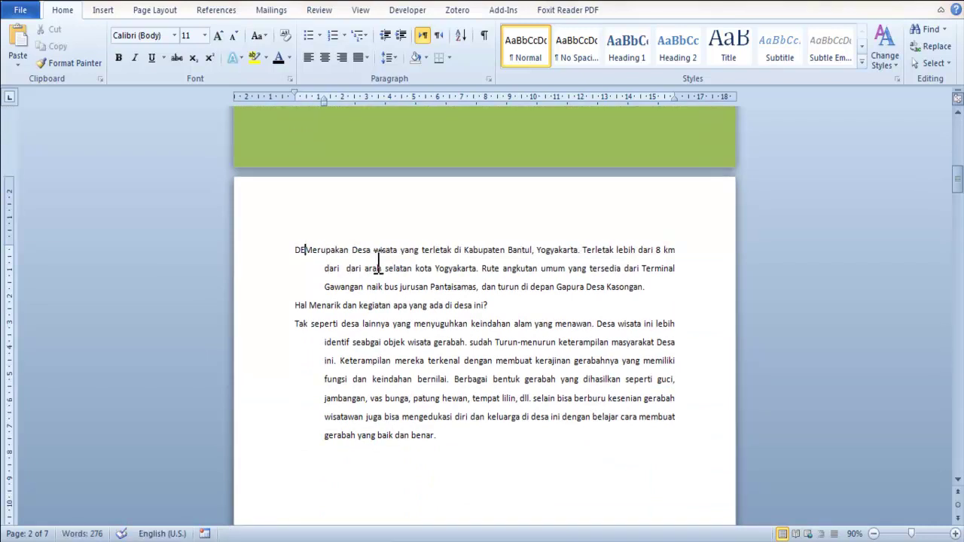
pyautogui.press('BackSpace')
pyautogui.write('esa ')
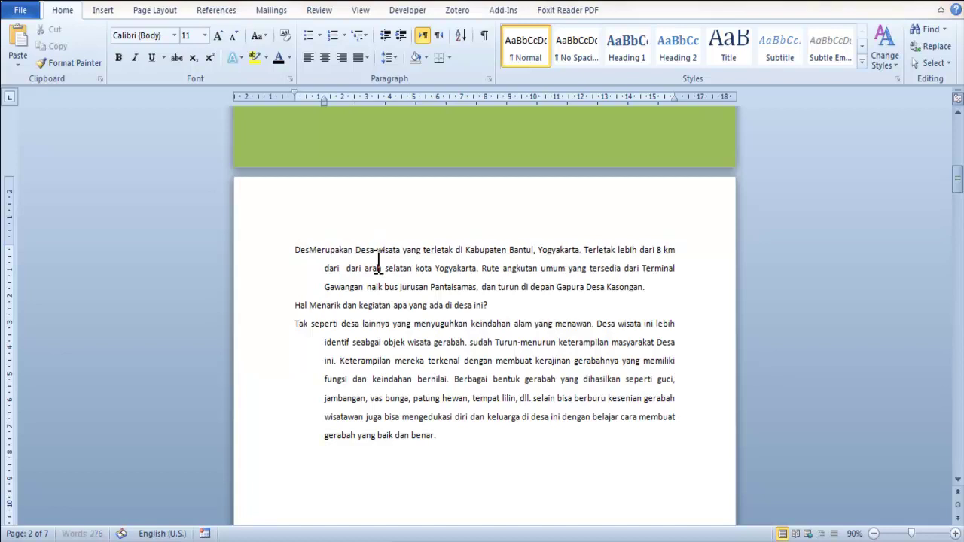
pyautogui.write('Kasong')
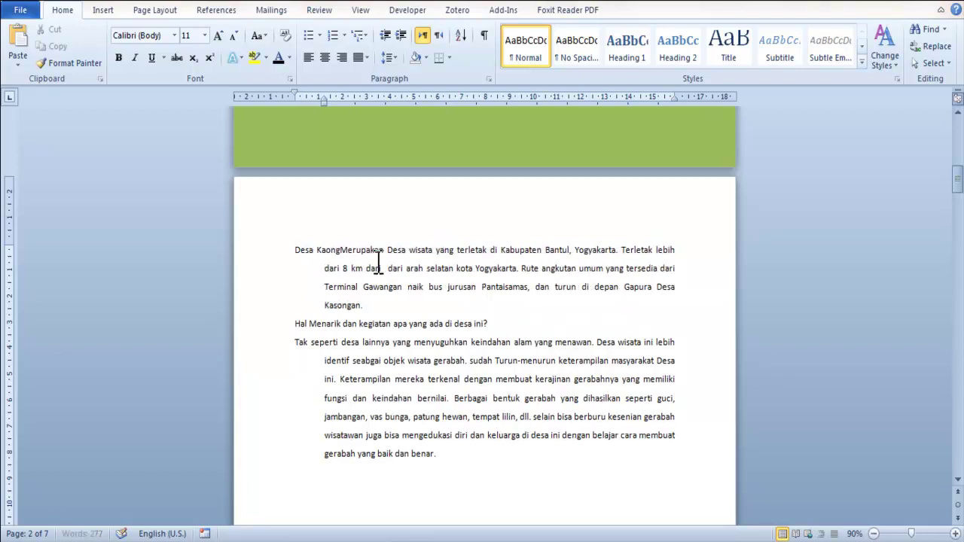
pyautogui.press('BackSpace')
pyautogui.press('BackSpace')
pyautogui.press('BackSpace')
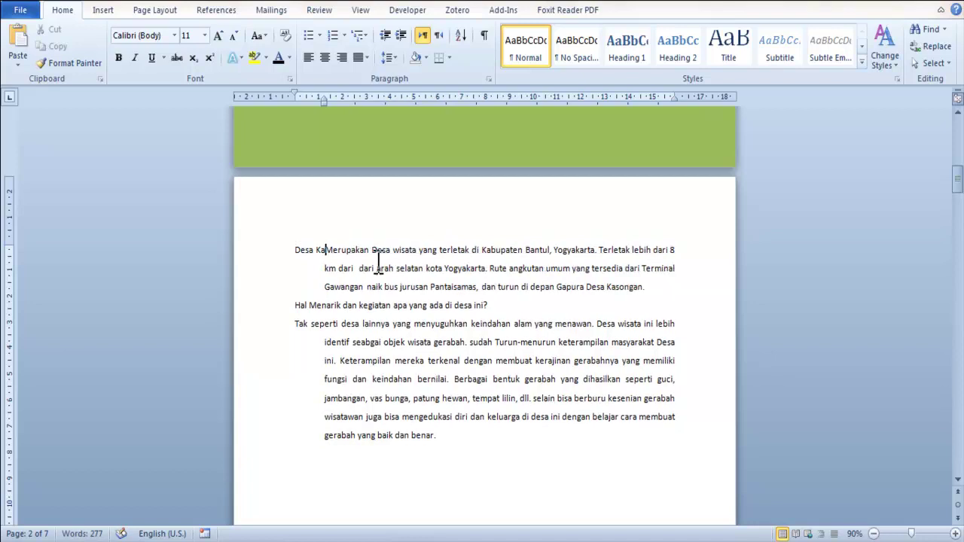
pyautogui.write('songan')
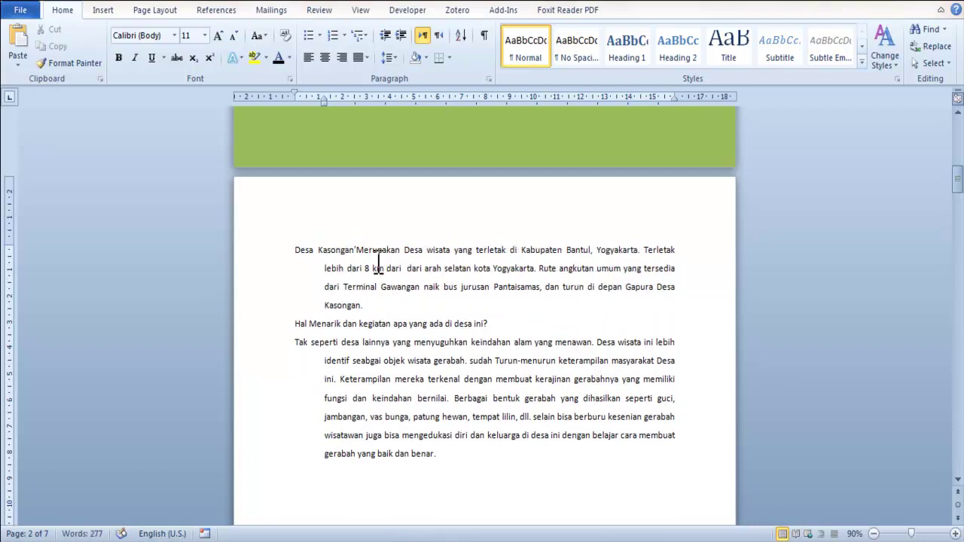
pyautogui.press('Return')
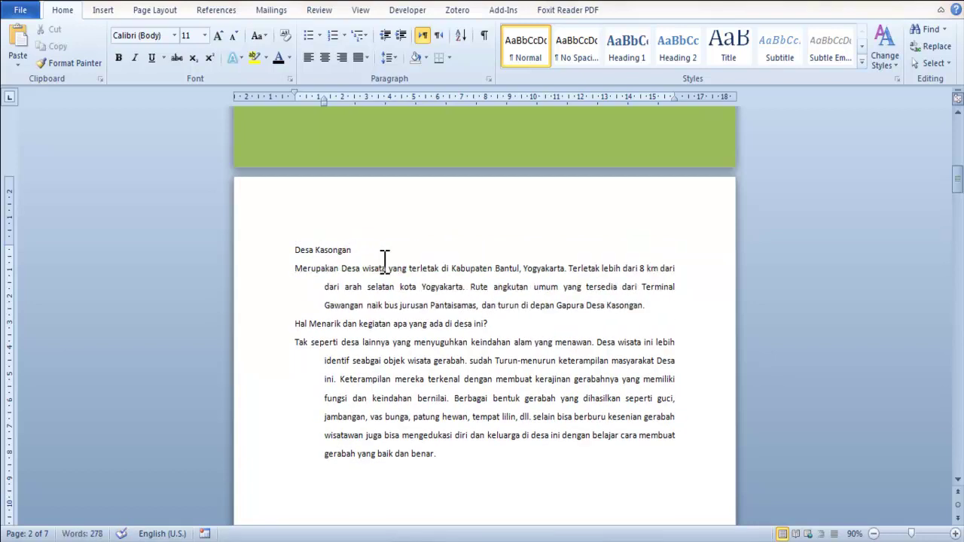
pyautogui.click(311, 55)
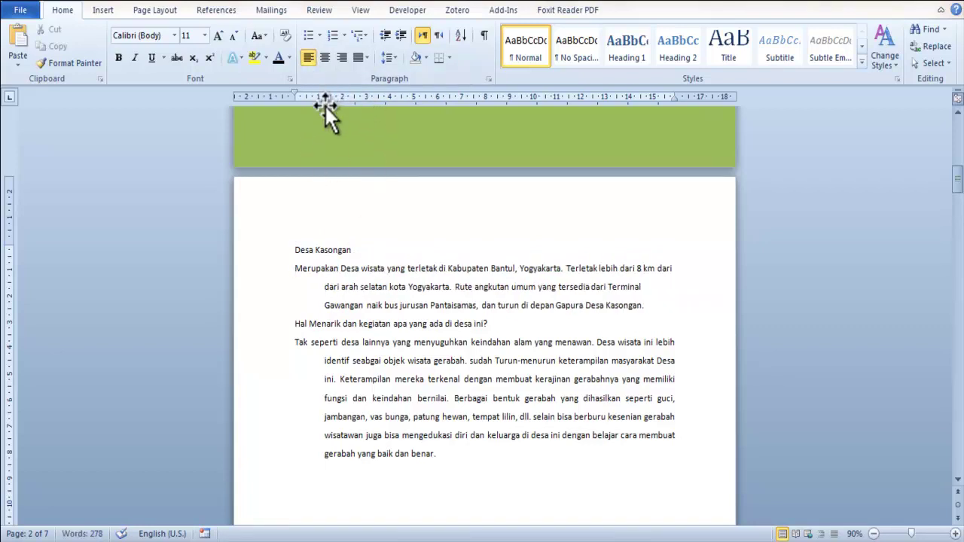
pyautogui.moveTo(324, 102)
pyautogui.mouseDown()
pyautogui.moveTo(270, 92)
pyautogui.moveTo(294, 93)
pyautogui.mouseUp()
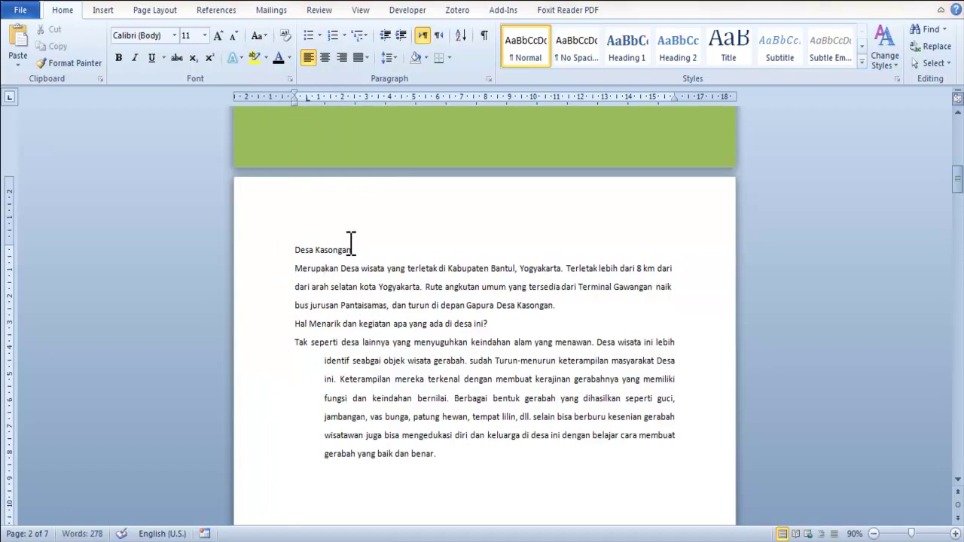
# Make the Desa Kasongan heading bold at 16 pt.
pyautogui.moveTo(351, 247); pyautogui.dragTo(295, 249)
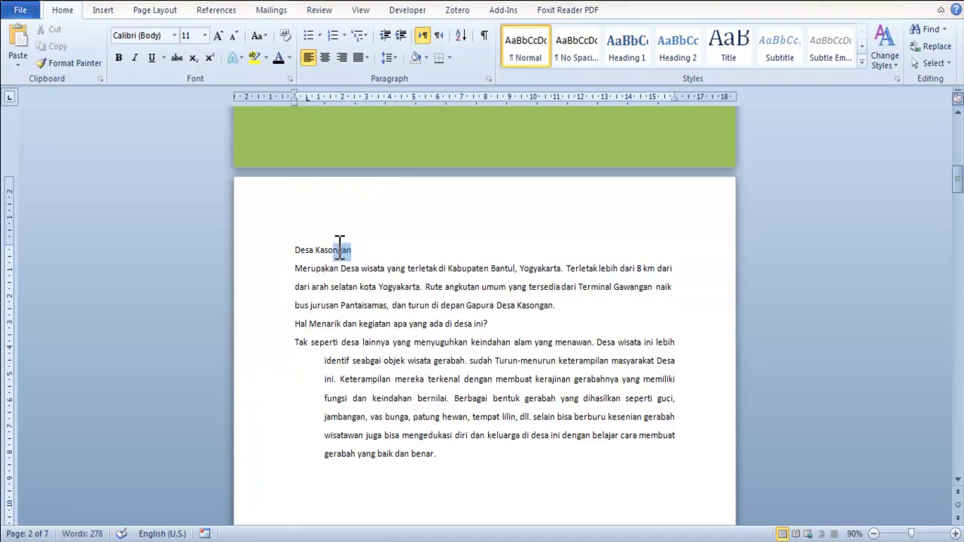
pyautogui.click(118, 55)
pyautogui.click(217, 35)
pyautogui.click(216, 34)
pyautogui.click(216, 34)
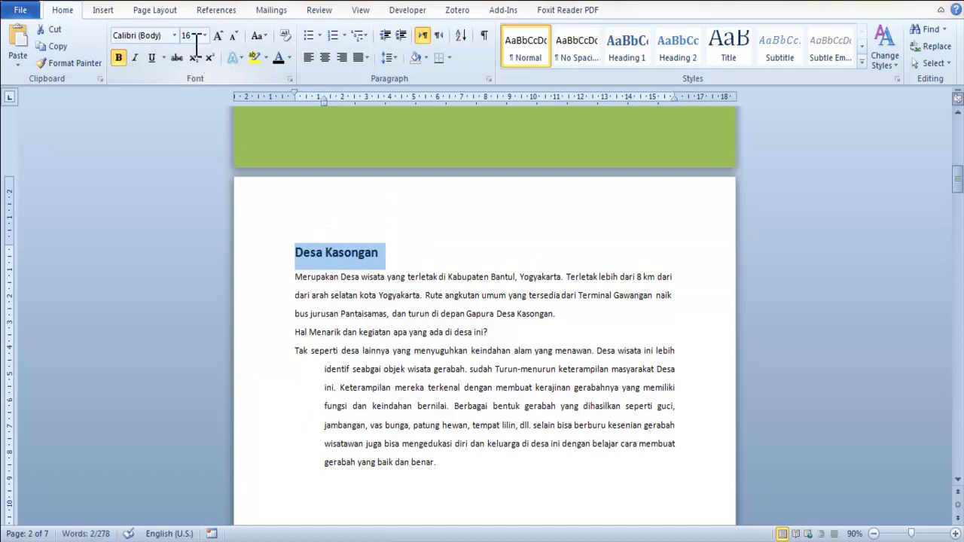
pyautogui.click(279, 155)
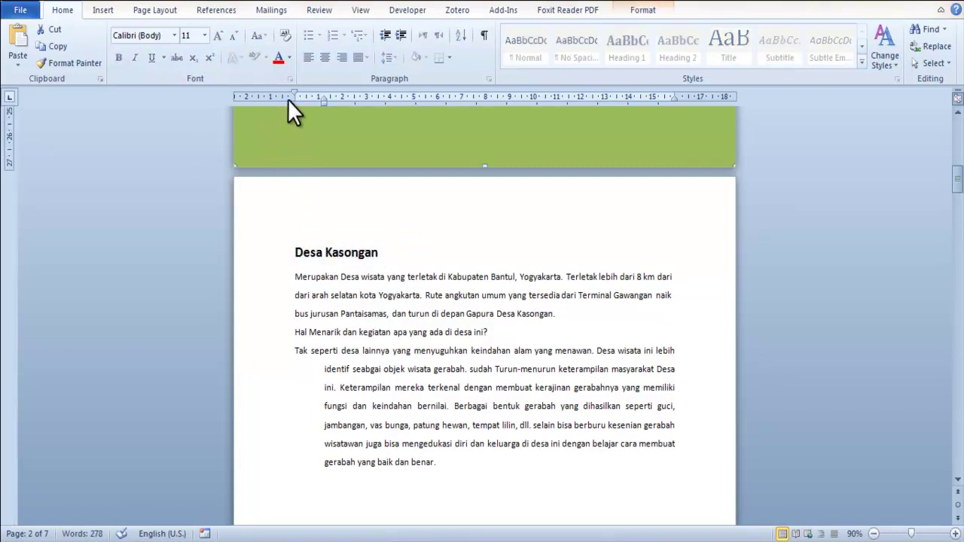
# Place a page-sized copy of the green band behind page 2's text, filled Red, Accent 2, Lighter 60%.
pyautogui.hotkey('ctrl', 'c')
pyautogui.click(294, 252)
pyautogui.hotkey('ctrl', 'v')
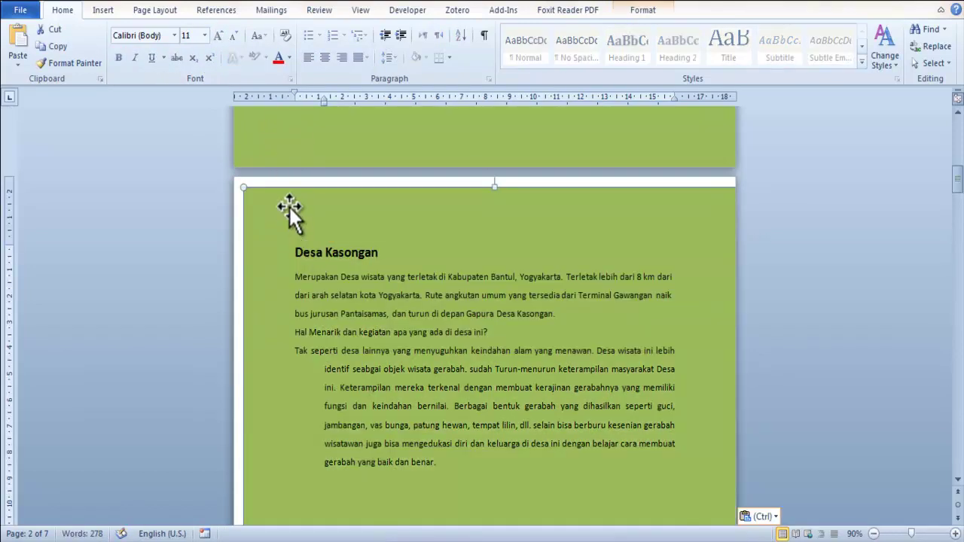
pyautogui.click(649, 10)
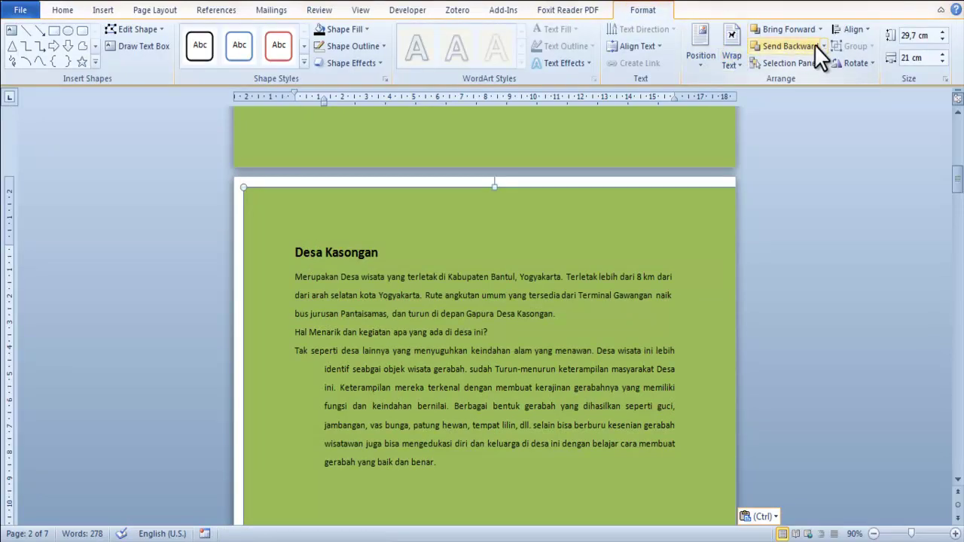
pyautogui.click(848, 30)
pyautogui.click(866, 62)
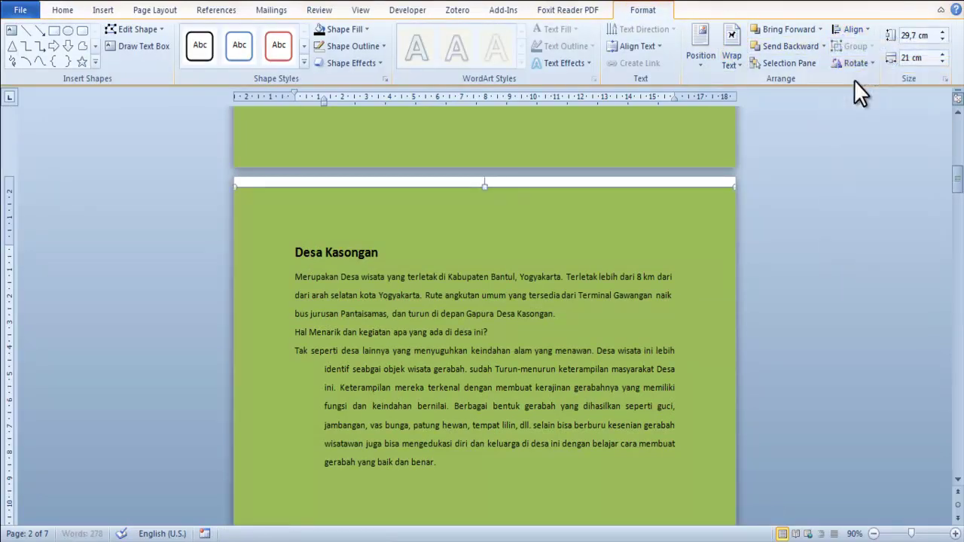
pyautogui.click(849, 30)
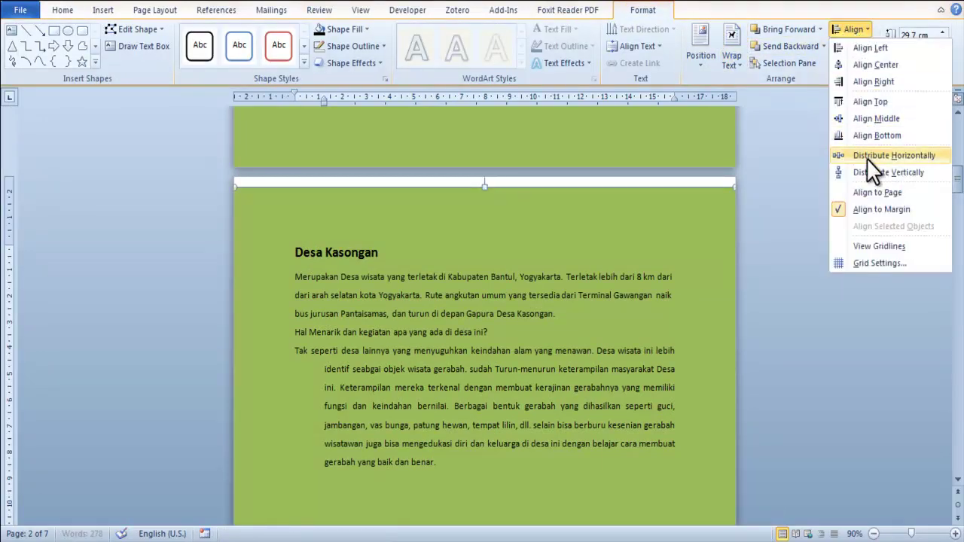
pyautogui.click(874, 121)
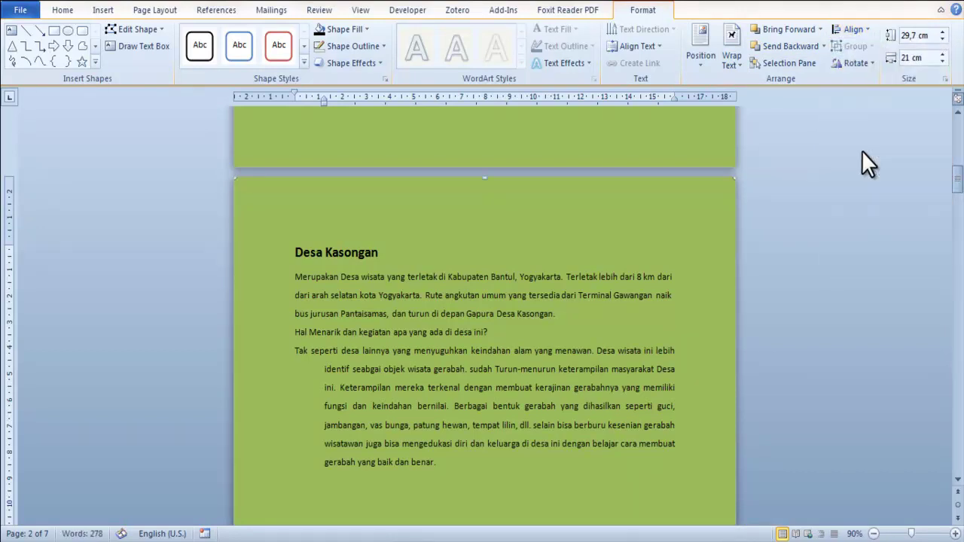
pyautogui.click(353, 42)
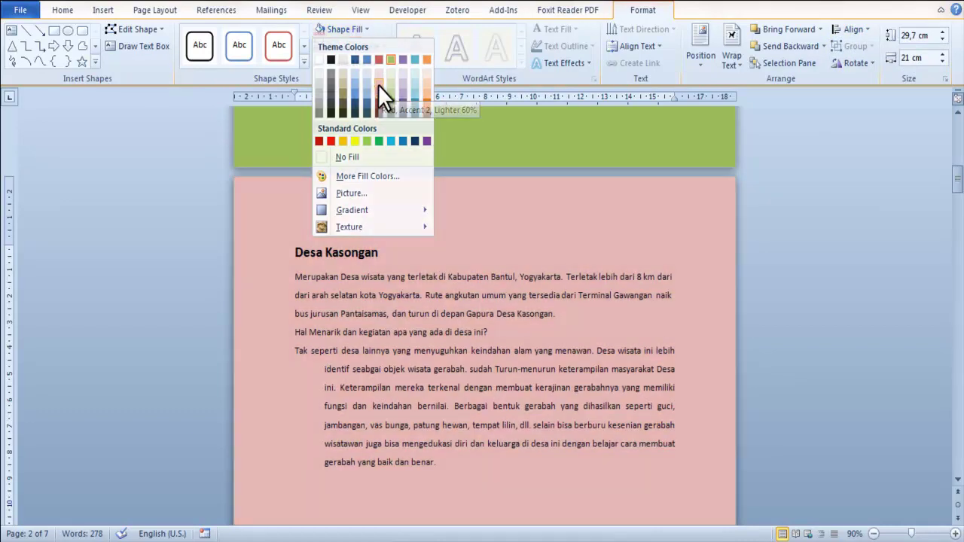
pyautogui.click(378, 84)
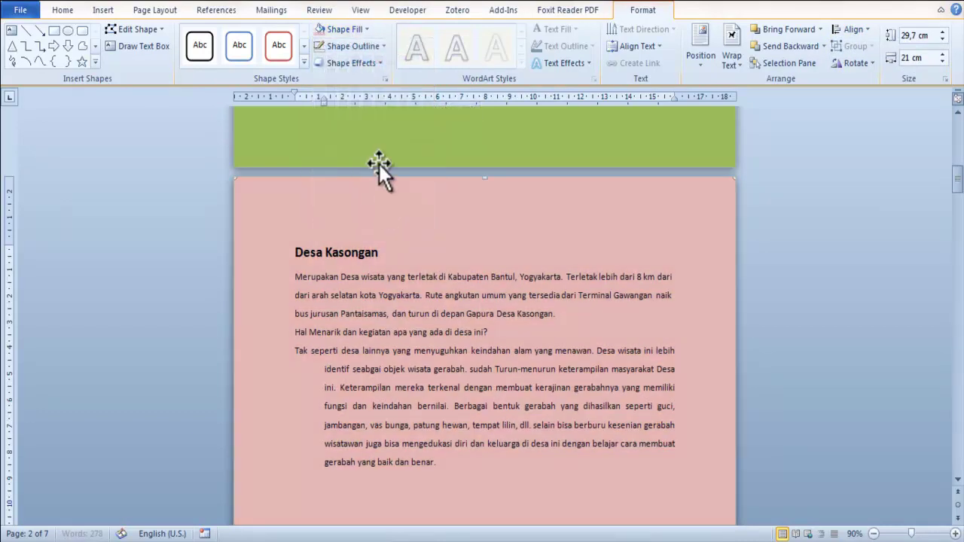
# Set the 'Desa Kasongan' heading in the Brush Script Std font.
pyautogui.click(376, 255)
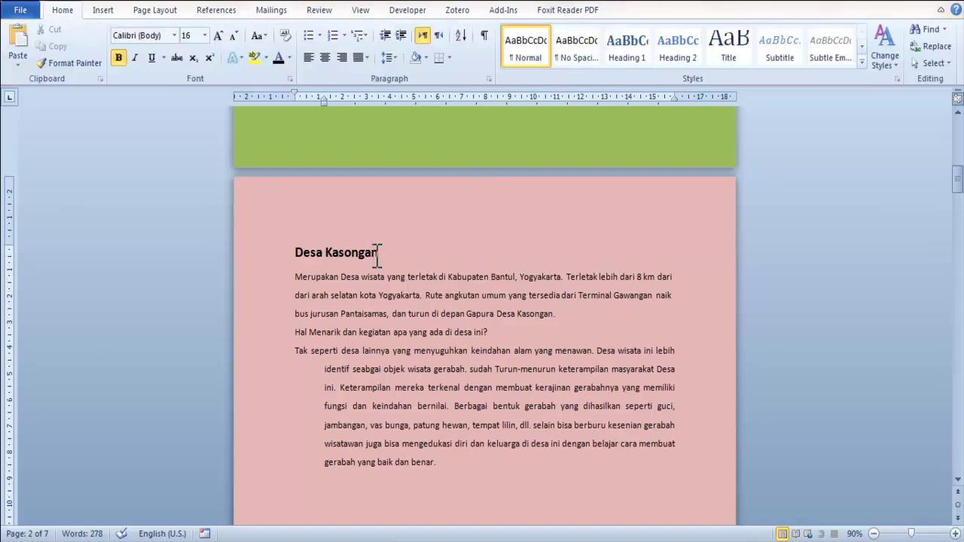
pyautogui.moveTo(380, 254); pyautogui.dragTo(296, 253)
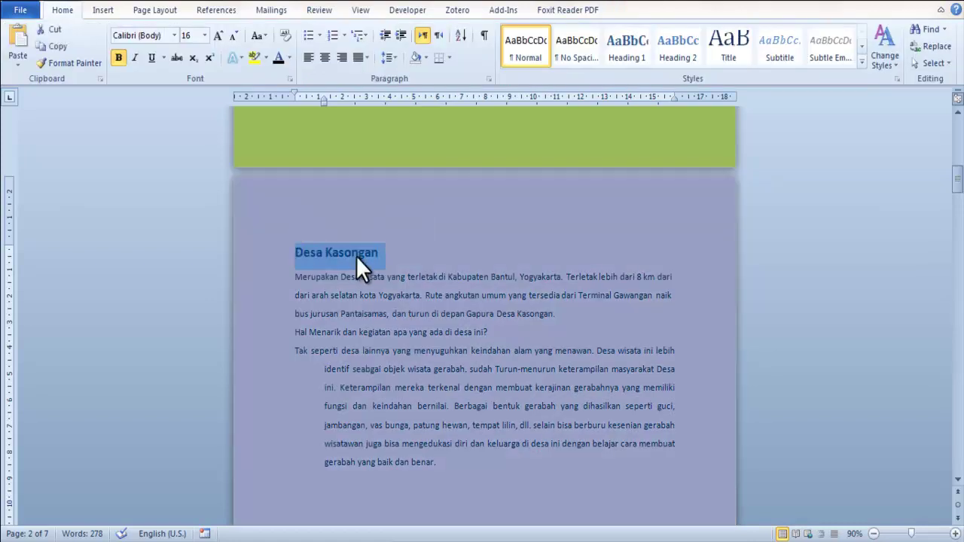
pyautogui.press('Down')
pyautogui.scroll(2, 349, 251)
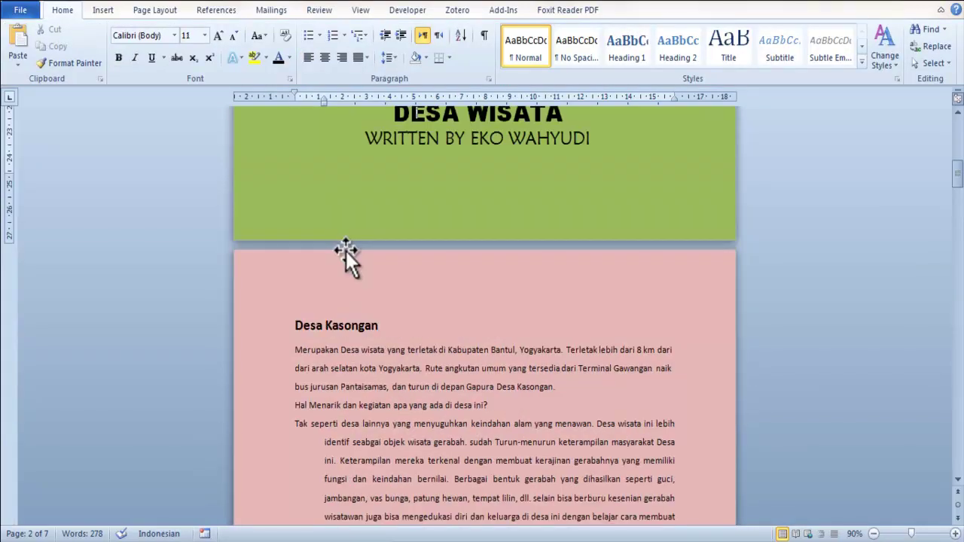
pyautogui.press('Left')
pyautogui.moveTo(301, 324); pyautogui.dragTo(372, 319)
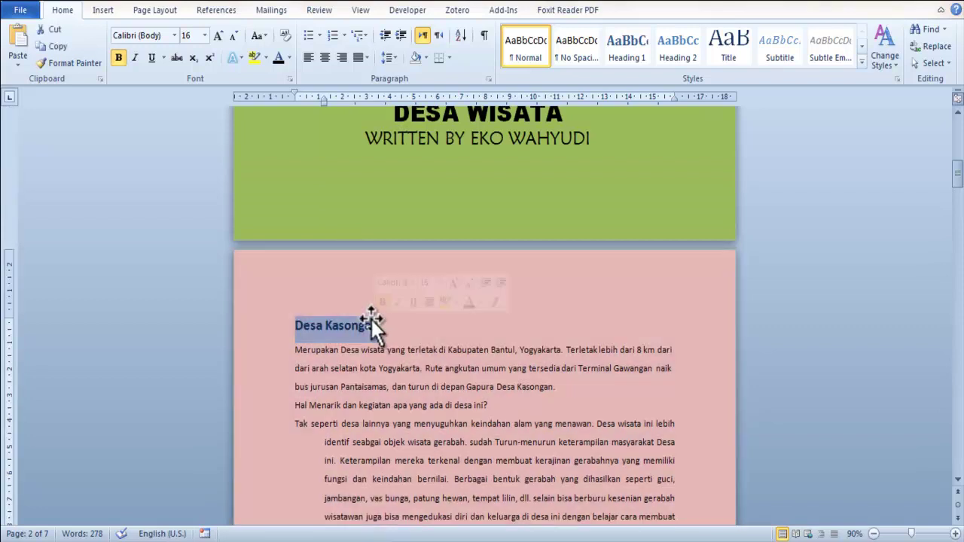
pyautogui.click(172, 33)
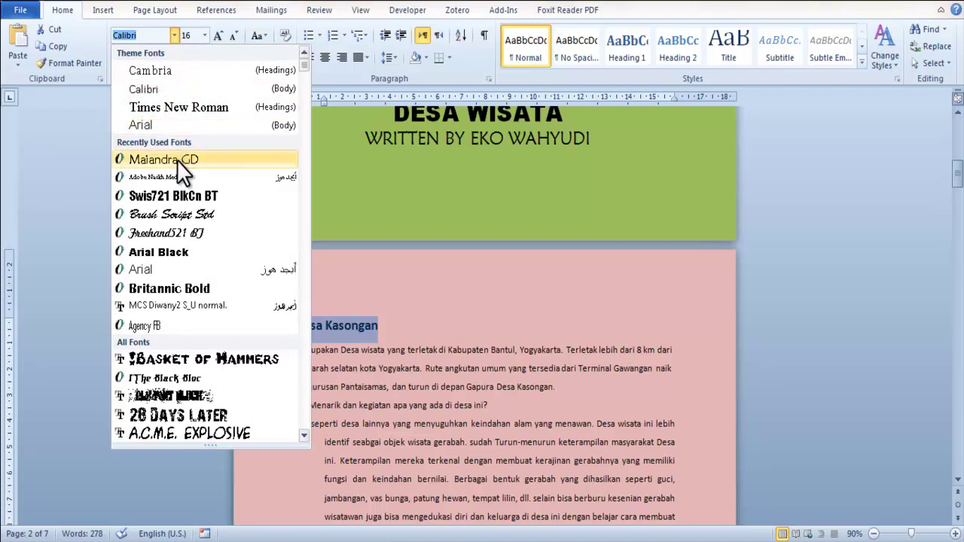
pyautogui.click(172, 214)
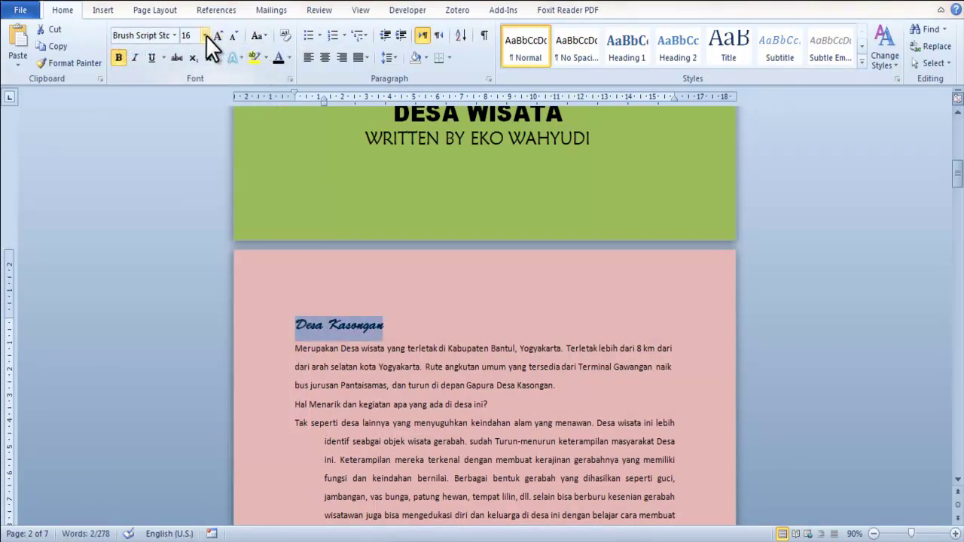
# Grow the Desa Kasongan heading to 22 pt.
pyautogui.click(205, 35)
pyautogui.click(216, 33)
pyautogui.click(216, 32)
pyautogui.click(216, 32)
pyautogui.click(438, 332)
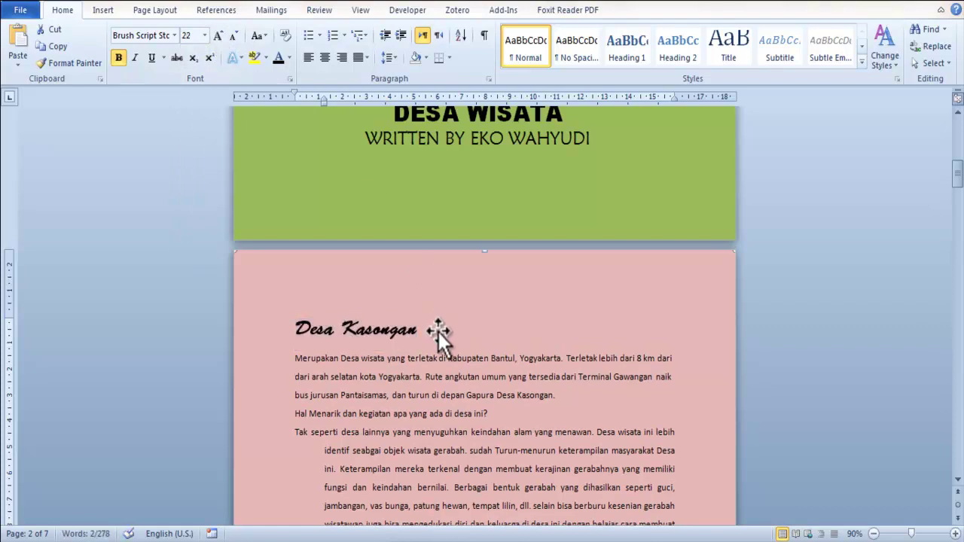
pyautogui.scroll(-2, 440, 335)
pyautogui.scroll(-1, 441, 340)
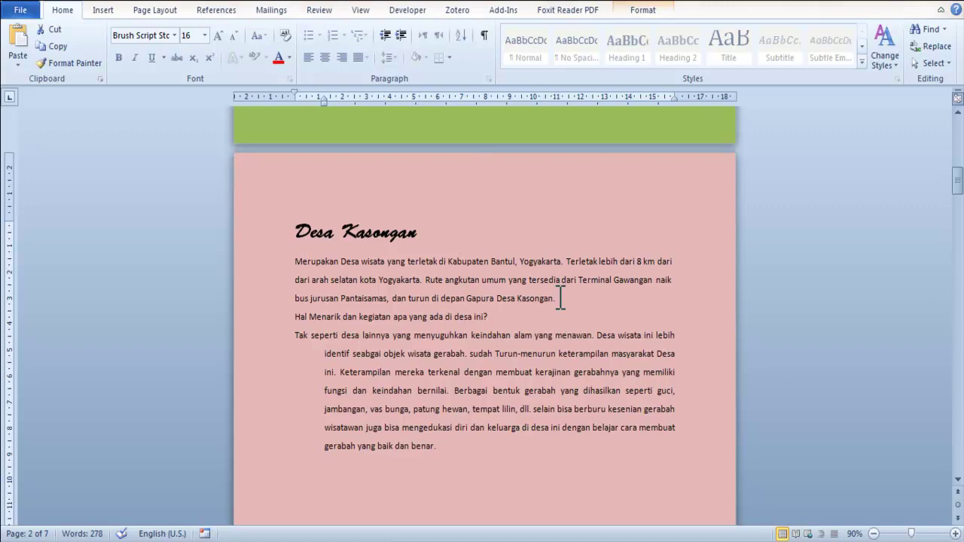
# Set the pottery-woman photo's text wrapping to Behind Text.
pyautogui.click(594, 303)
pyautogui.scroll(-5, 595, 303)
pyautogui.scroll(-5, 594, 304)
pyautogui.scroll(-8, 595, 304)
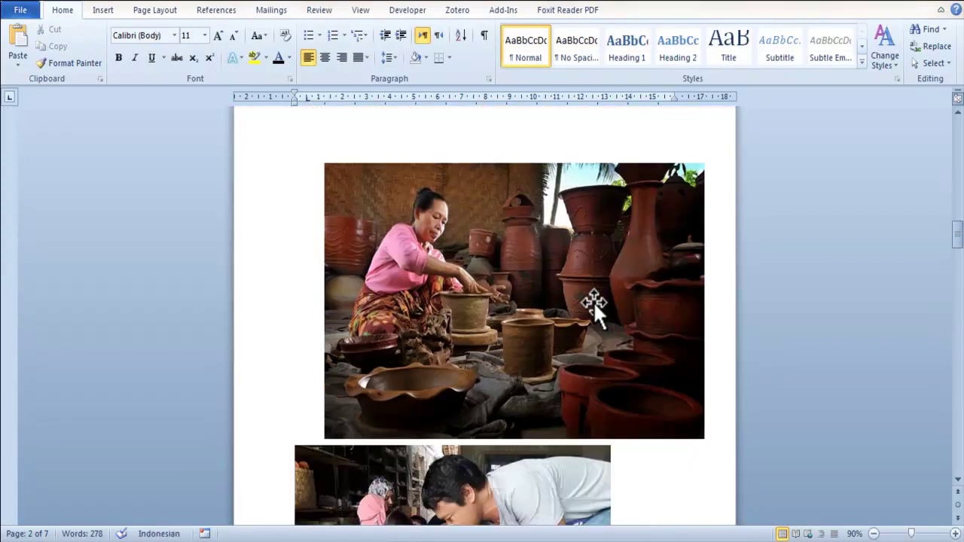
pyautogui.scroll(-4, 593, 302)
pyautogui.scroll(-4, 593, 301)
pyautogui.scroll(-8, 593, 301)
pyautogui.scroll(10, 593, 301)
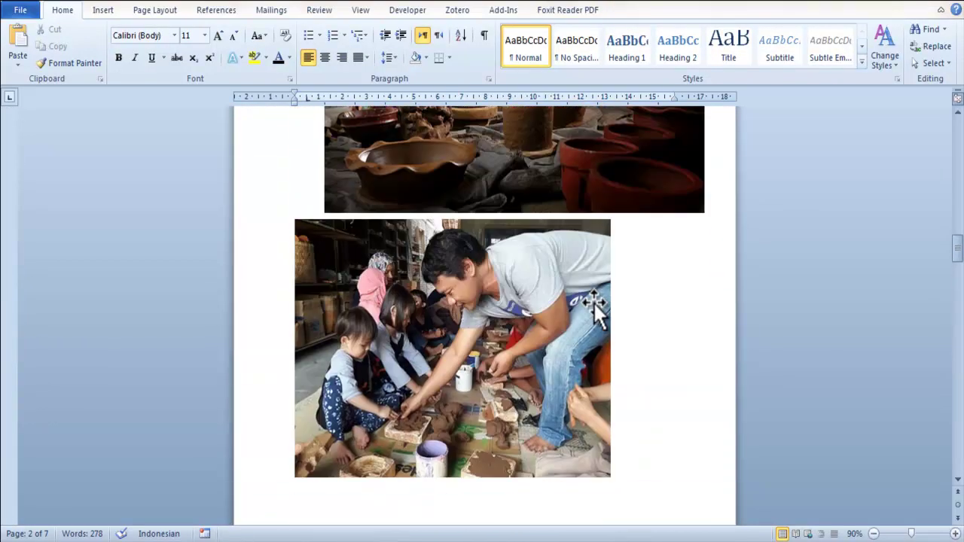
pyautogui.scroll(5, 592, 301)
pyautogui.scroll(5, 570, 312)
pyautogui.click(543, 341)
pyautogui.scroll(1, 541, 343)
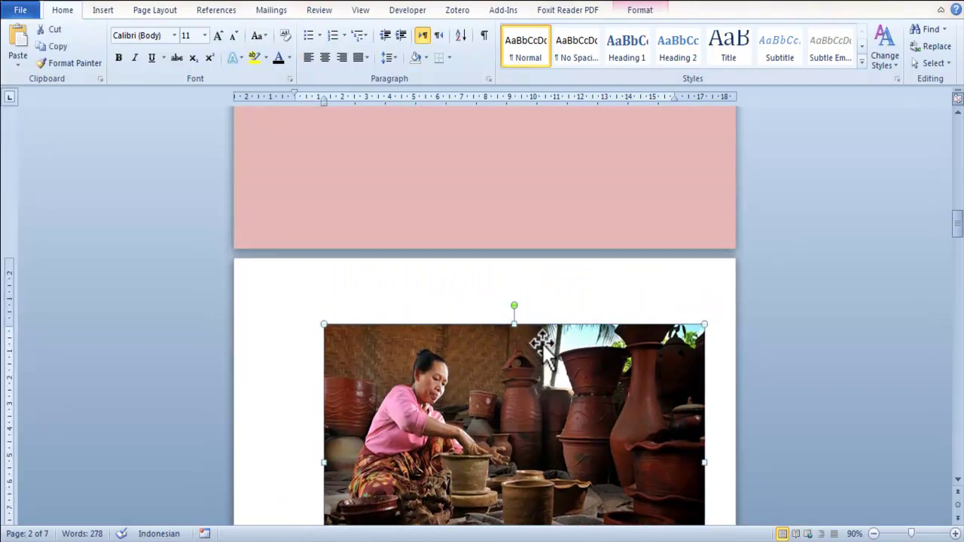
pyautogui.scroll(4, 542, 343)
pyautogui.click(640, 10)
pyautogui.click(677, 61)
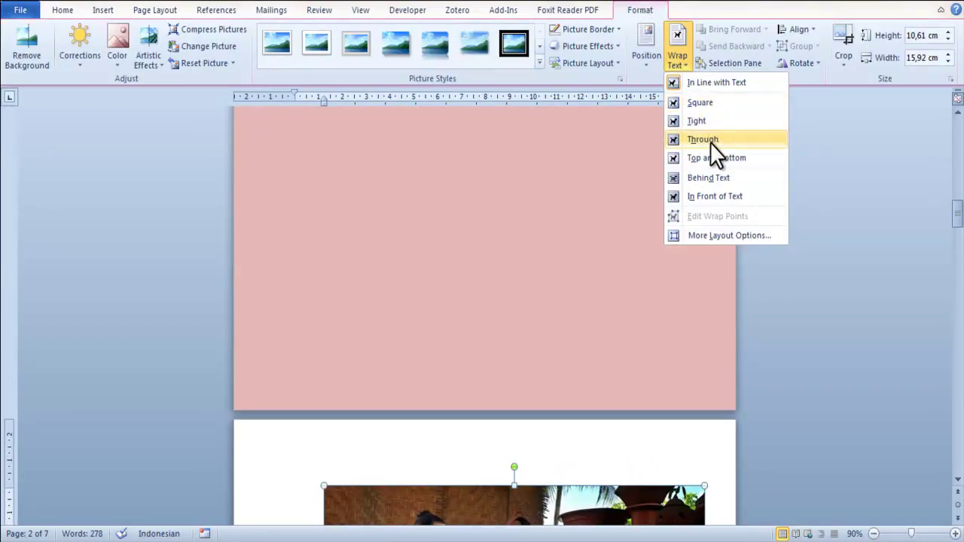
pyautogui.click(702, 177)
# Drag the pottery photo onto the pink Desa Kasongan page.
pyautogui.scroll(-3, 545, 265)
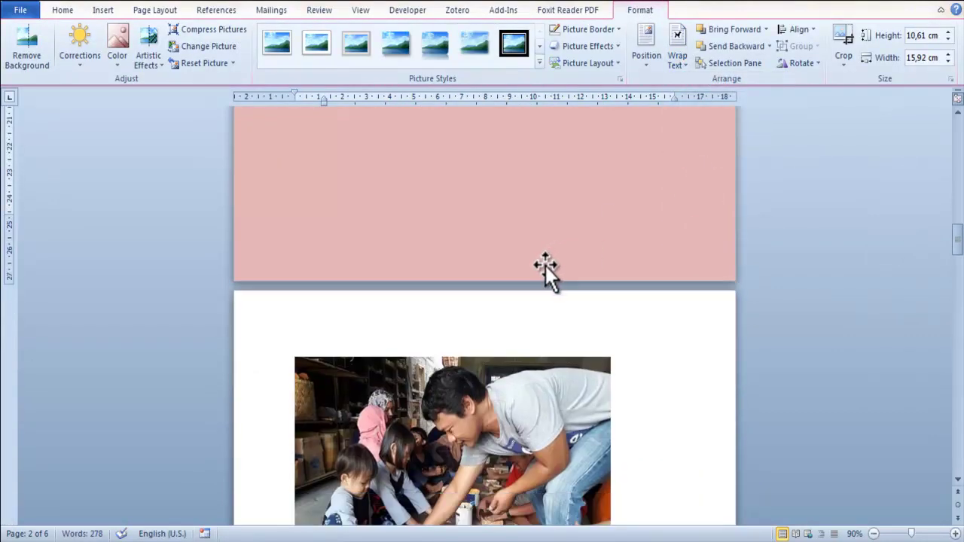
pyautogui.scroll(2, 545, 266)
pyautogui.scroll(5, 544, 266)
pyautogui.scroll(6, 544, 265)
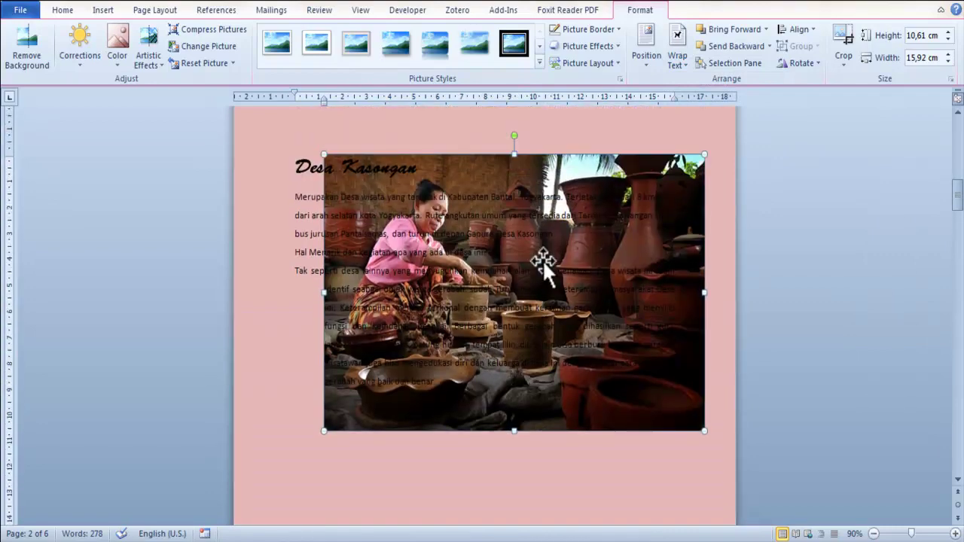
pyautogui.scroll(-1, 544, 264)
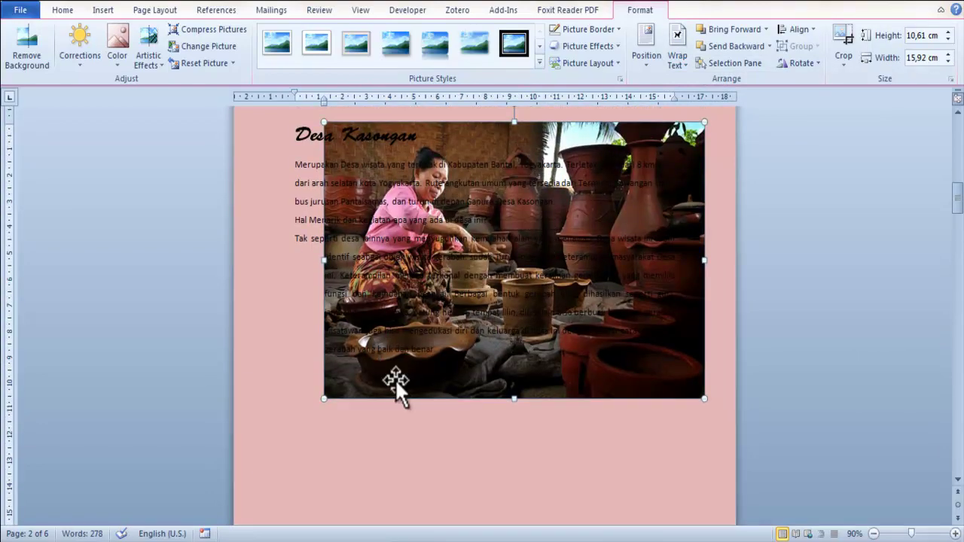
pyautogui.moveTo(395, 378); pyautogui.dragTo(317, 488)
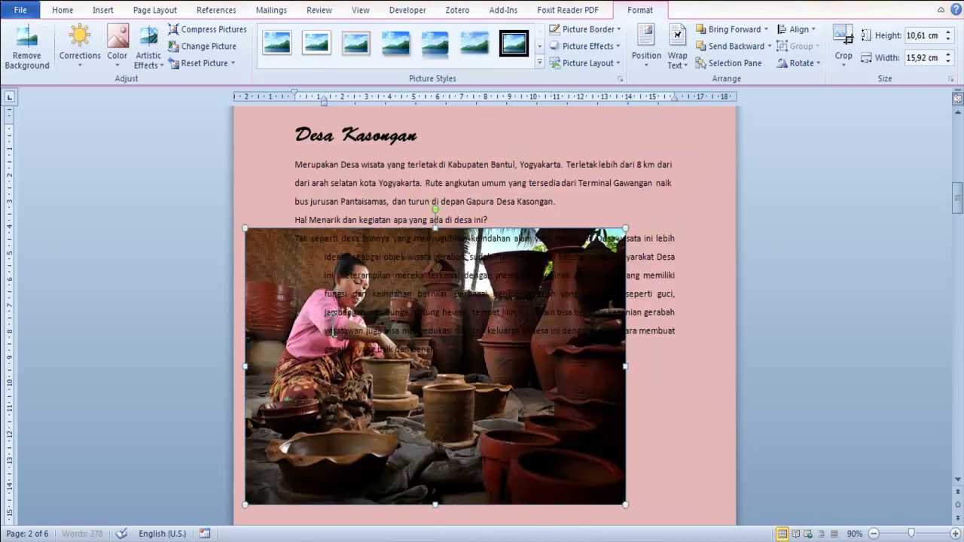
# Insert blank lines before 'Hal Menarik' to make room.
pyautogui.click(294, 219)
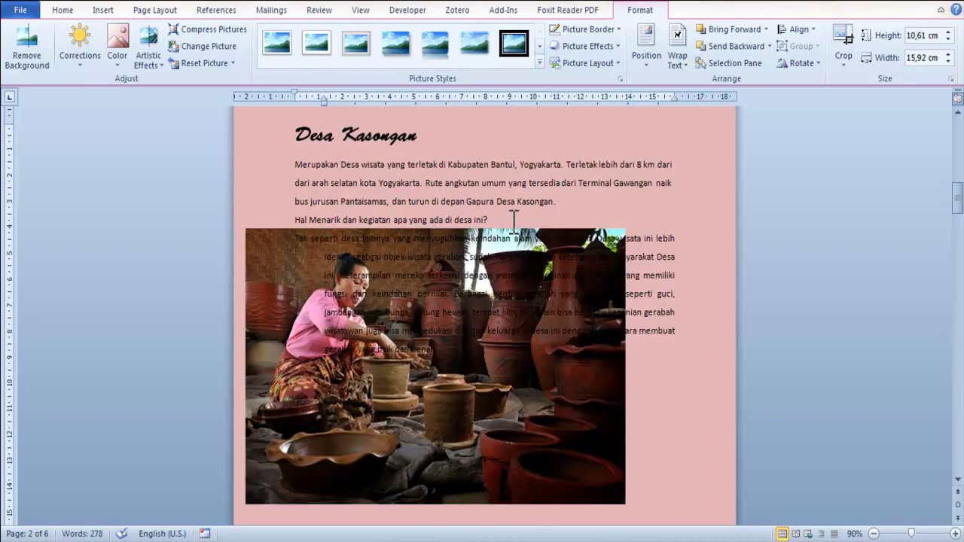
pyautogui.press('Return')
pyautogui.press('Return')
pyautogui.press('Return')
pyautogui.press('Return')
pyautogui.press('Return')
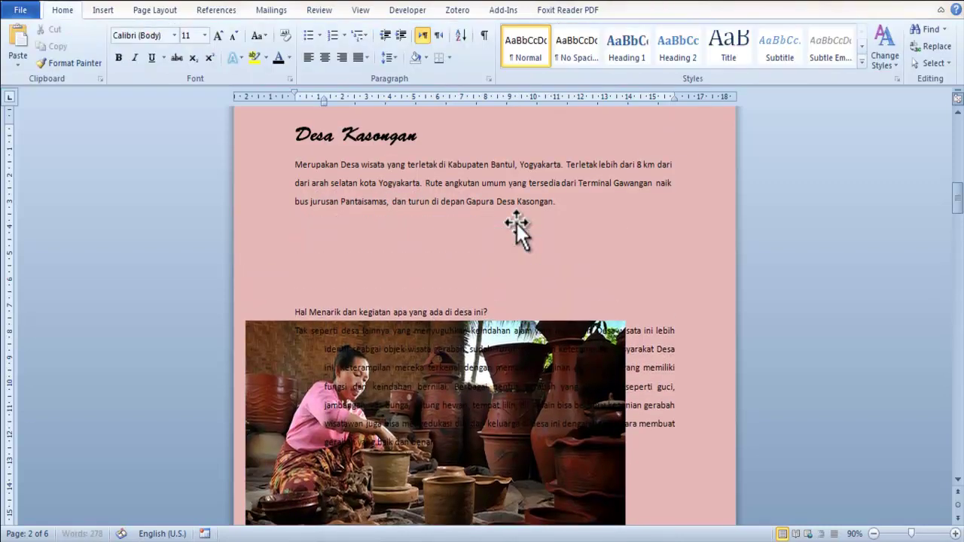
pyautogui.press('Return')
pyautogui.press('Return')
pyautogui.press('Return')
pyautogui.press('Return')
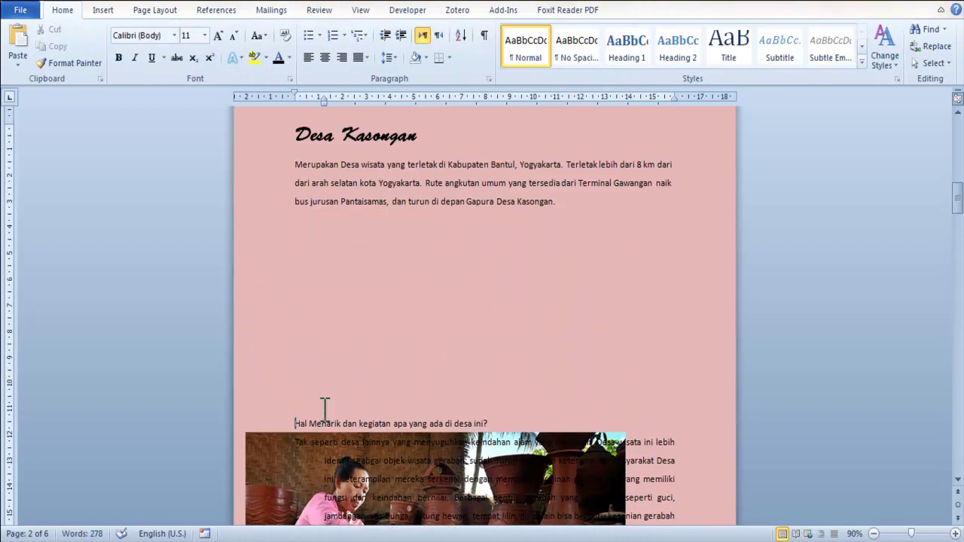
# Move the photo into the gap under the intro paragraph and push the text below it down.
pyautogui.moveTo(276, 460); pyautogui.dragTo(269, 244)
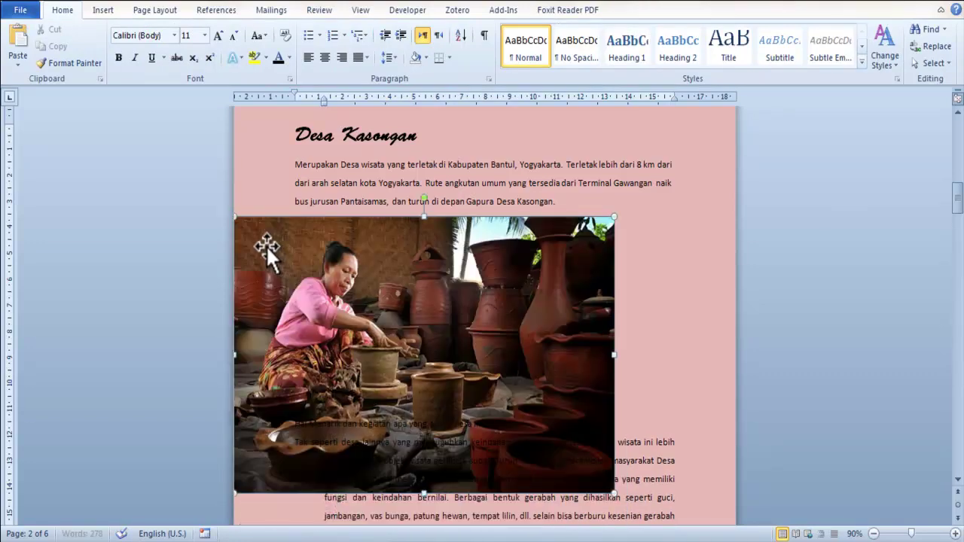
pyautogui.scroll(-2, 339, 301)
pyautogui.click(304, 305)
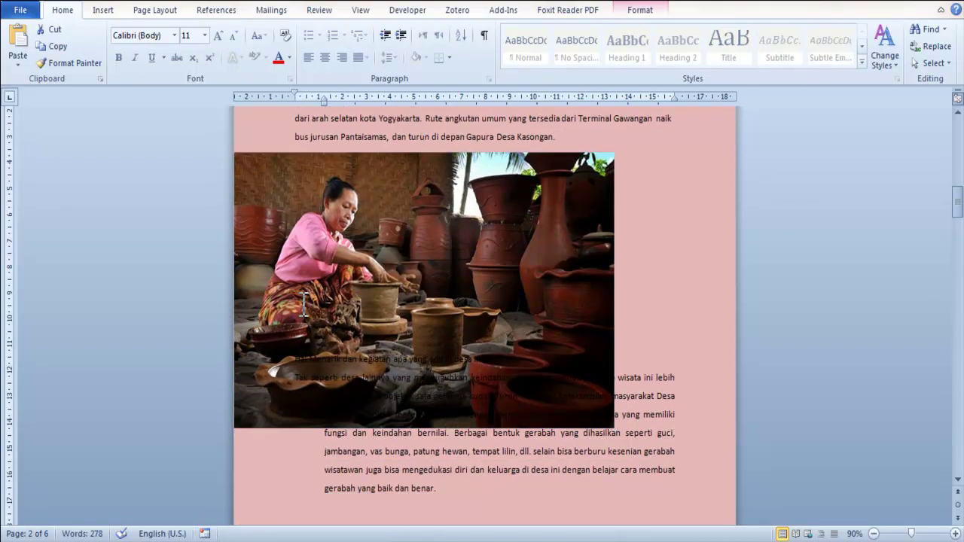
pyautogui.press('Return')
pyautogui.press('Return')
pyautogui.press('Return')
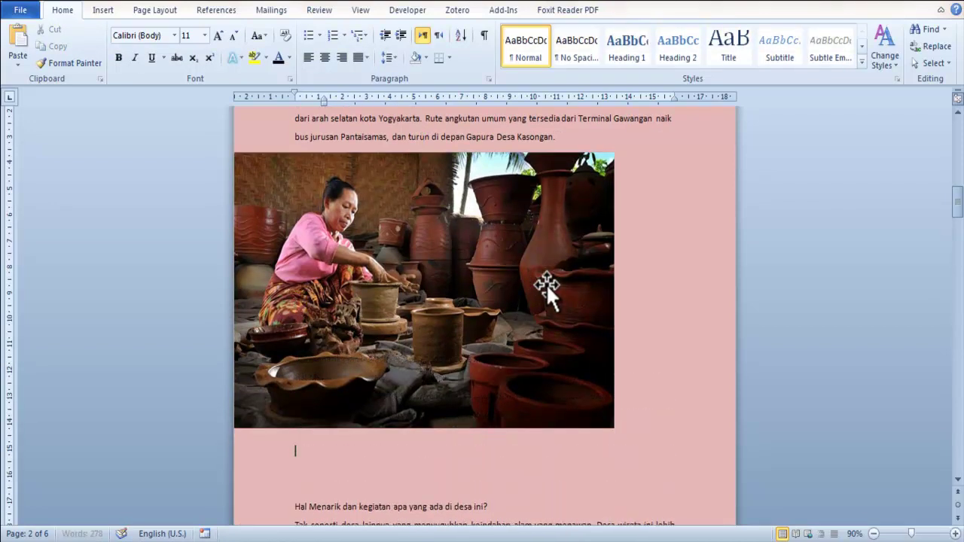
pyautogui.press('Return')
pyautogui.press('Return')
# Enlarge the pottery photo from its corner to span the page's full width.
pyautogui.click(552, 255)
pyautogui.scroll(-3, 592, 382)
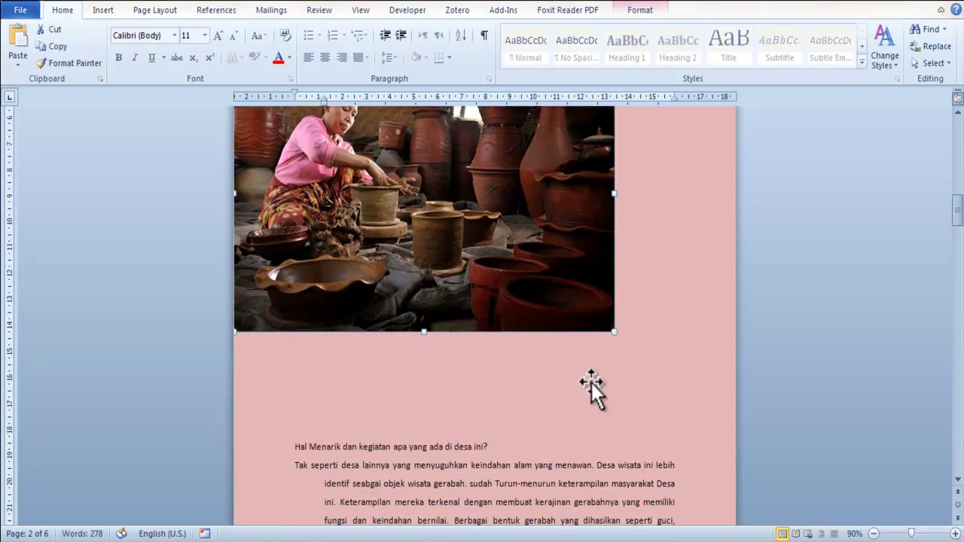
pyautogui.moveTo(615, 332); pyautogui.dragTo(718, 421)
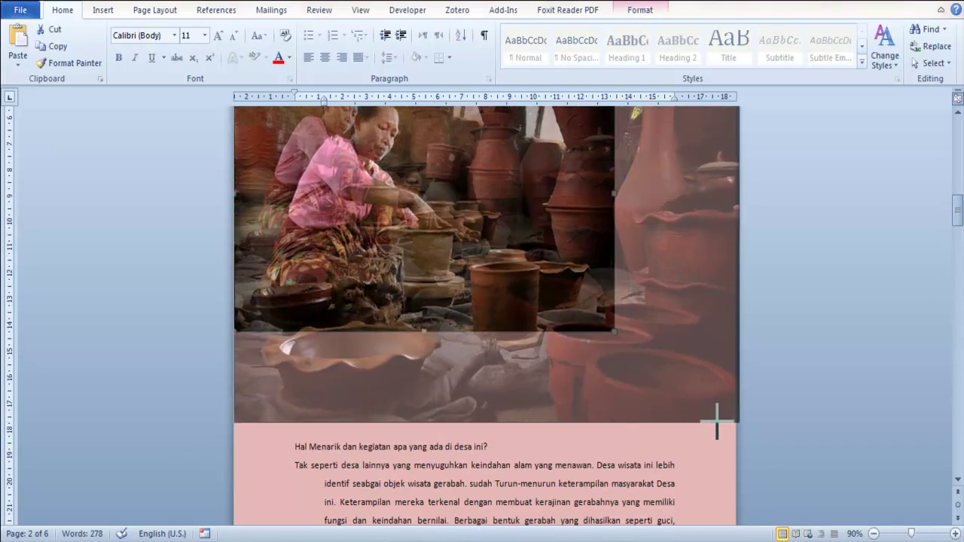
pyautogui.moveTo(717, 421); pyautogui.dragTo(718, 419)
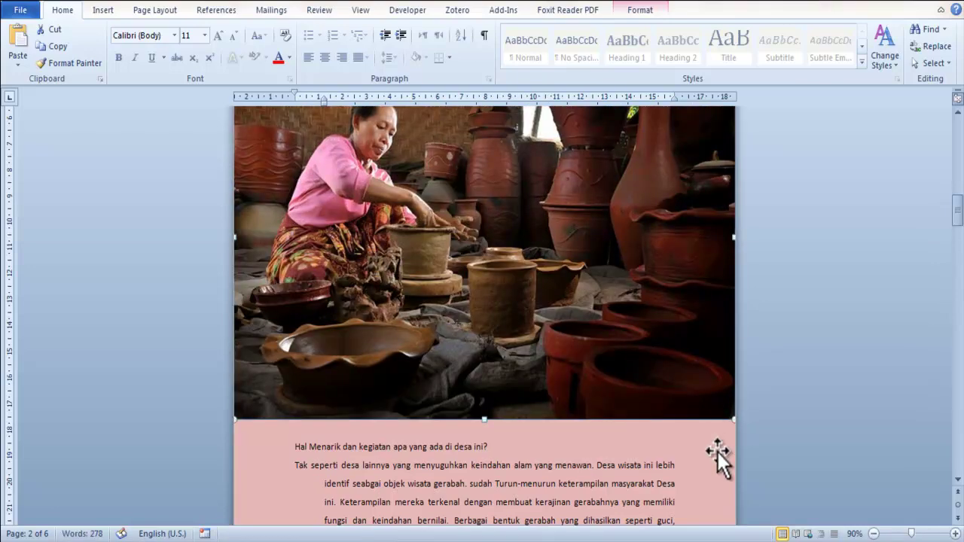
pyautogui.scroll(3, 723, 422)
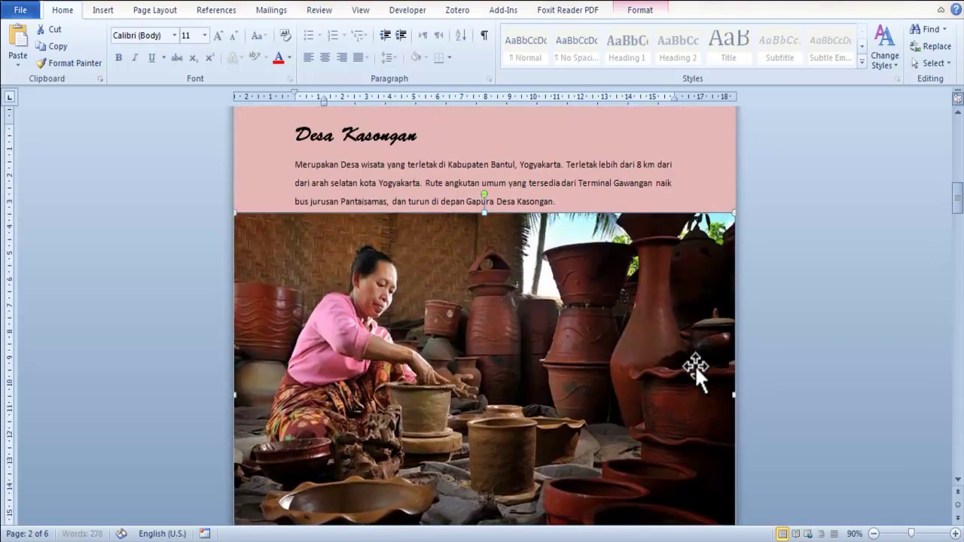
pyautogui.scroll(-10, 639, 358)
pyautogui.click(638, 280)
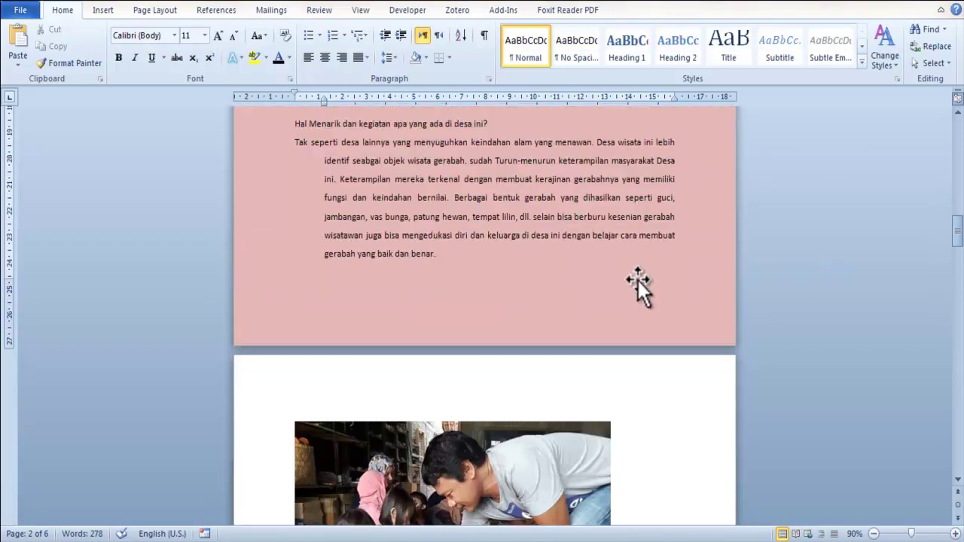
pyautogui.scroll(-3, 637, 280)
pyautogui.scroll(-5, 635, 278)
pyautogui.scroll(-5, 635, 278)
pyautogui.scroll(-7, 635, 279)
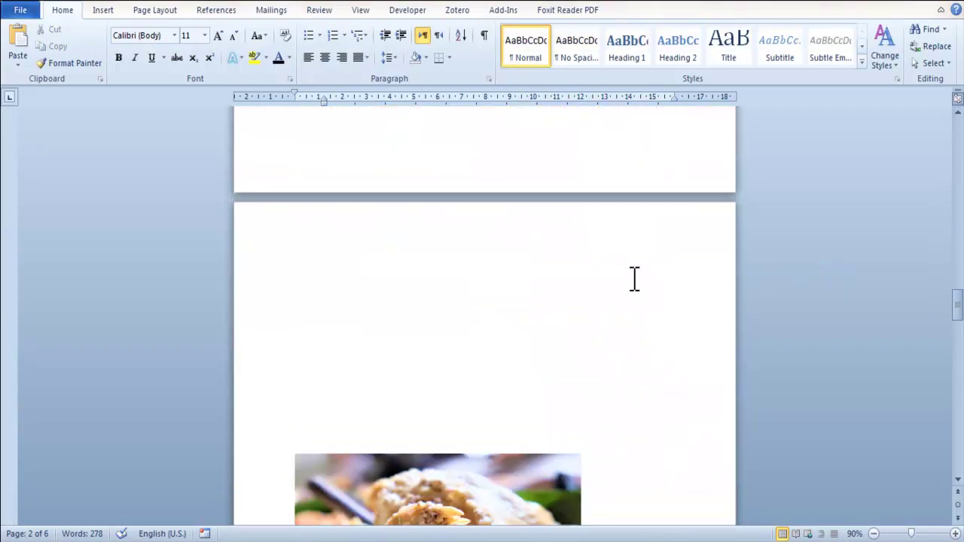
pyautogui.scroll(-5, 635, 278)
pyautogui.scroll(-7, 635, 278)
pyautogui.scroll(-4, 635, 278)
pyautogui.scroll(-8, 635, 279)
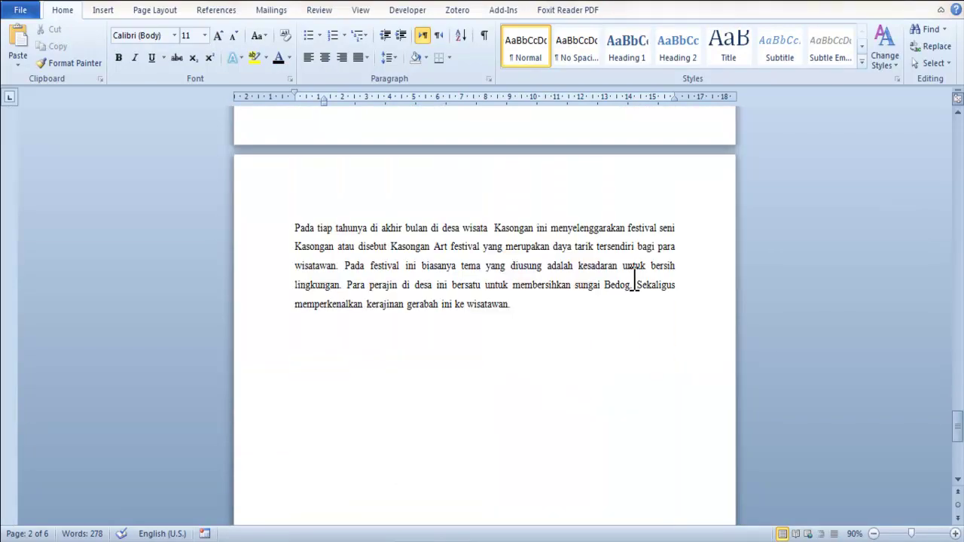
pyautogui.scroll(-5, 635, 279)
pyautogui.scroll(7, 635, 280)
pyautogui.scroll(10, 635, 280)
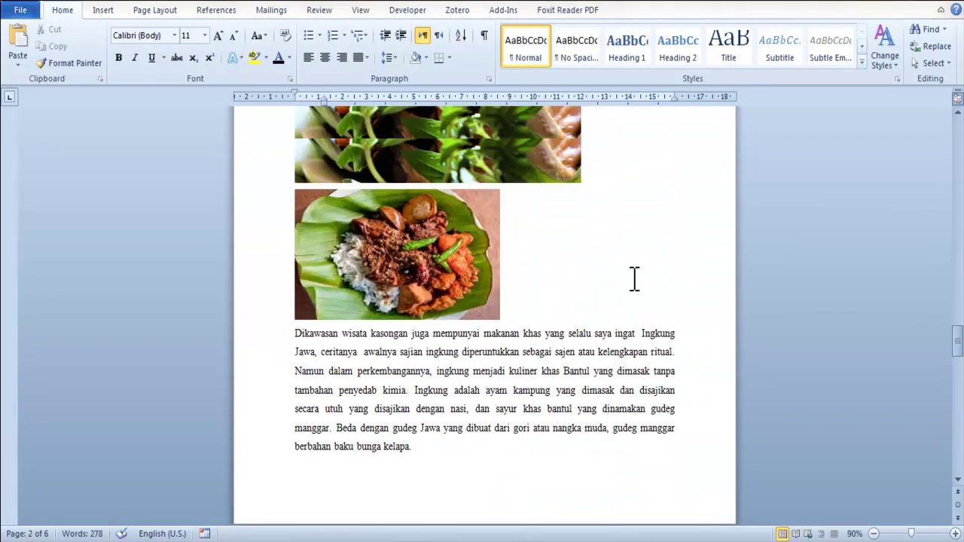
pyautogui.scroll(5, 635, 279)
pyautogui.scroll(5, 635, 279)
pyautogui.scroll(5, 636, 279)
pyautogui.scroll(5, 635, 279)
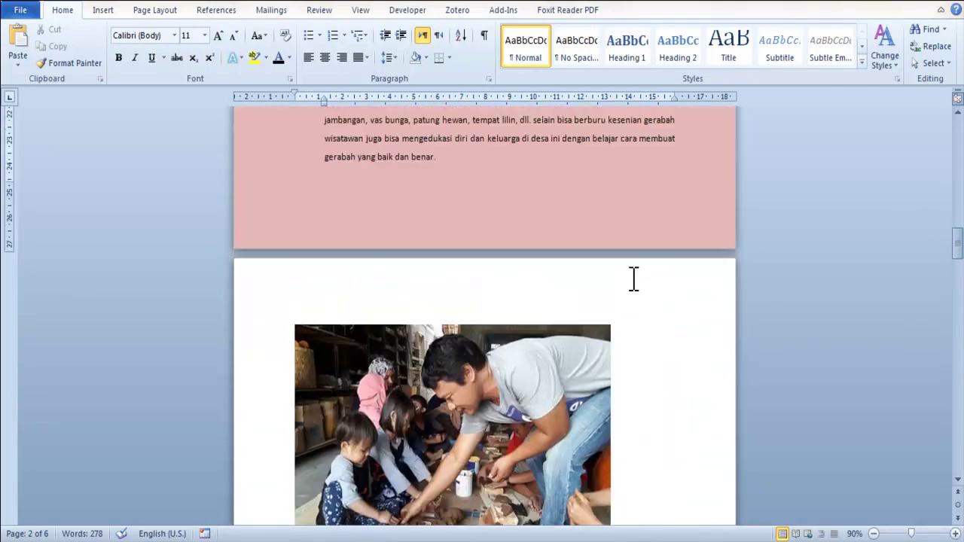
pyautogui.scroll(5, 634, 279)
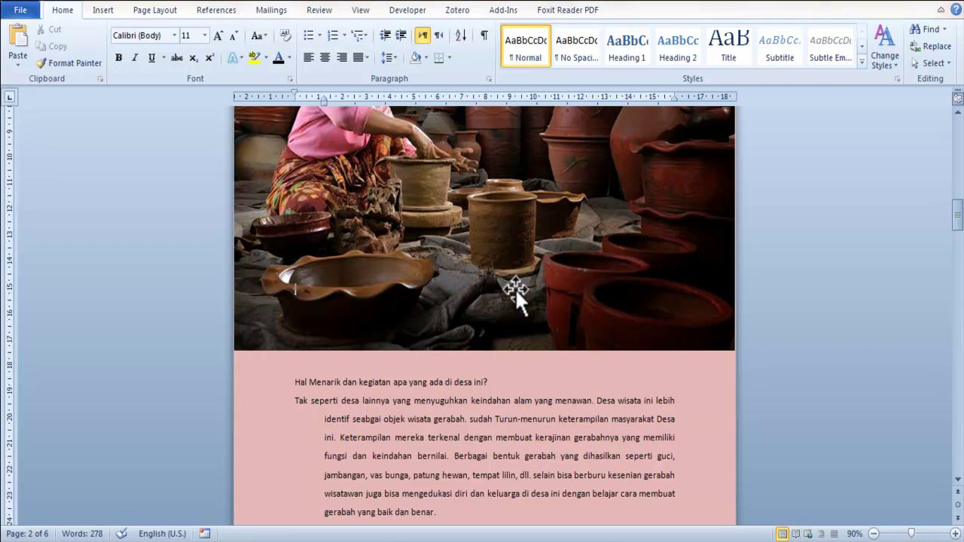
pyautogui.scroll(-1, 516, 290)
pyautogui.scroll(-4, 452, 289)
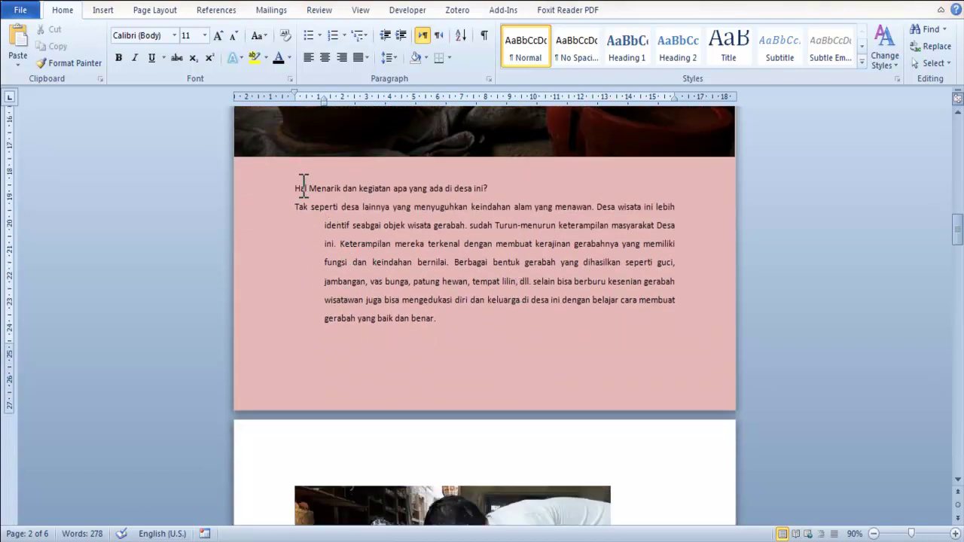
pyautogui.scroll(3, 353, 204)
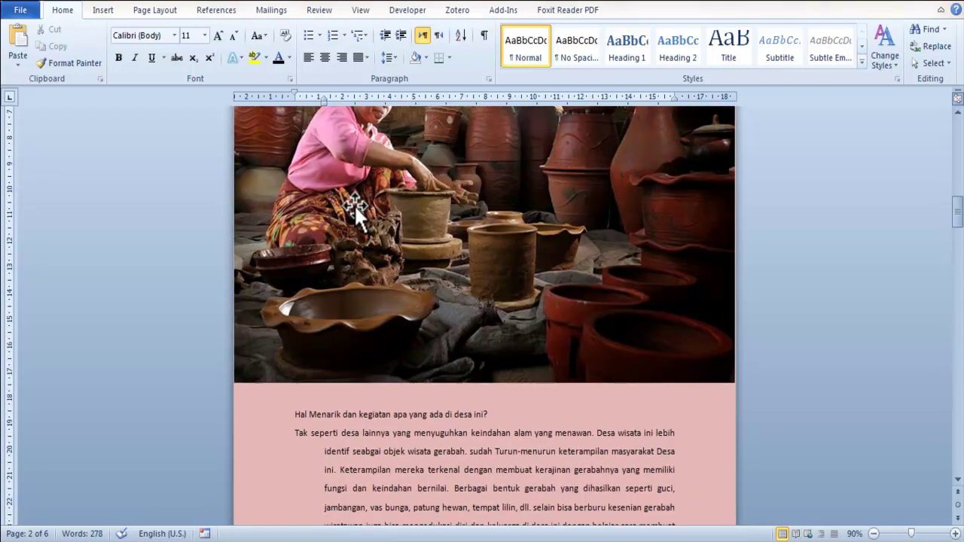
pyautogui.scroll(-2, 354, 204)
pyautogui.scroll(-2, 354, 211)
pyautogui.scroll(-3, 355, 221)
# Set the children's pottery workshop photo to Behind Text wrapping.
pyautogui.click(360, 290)
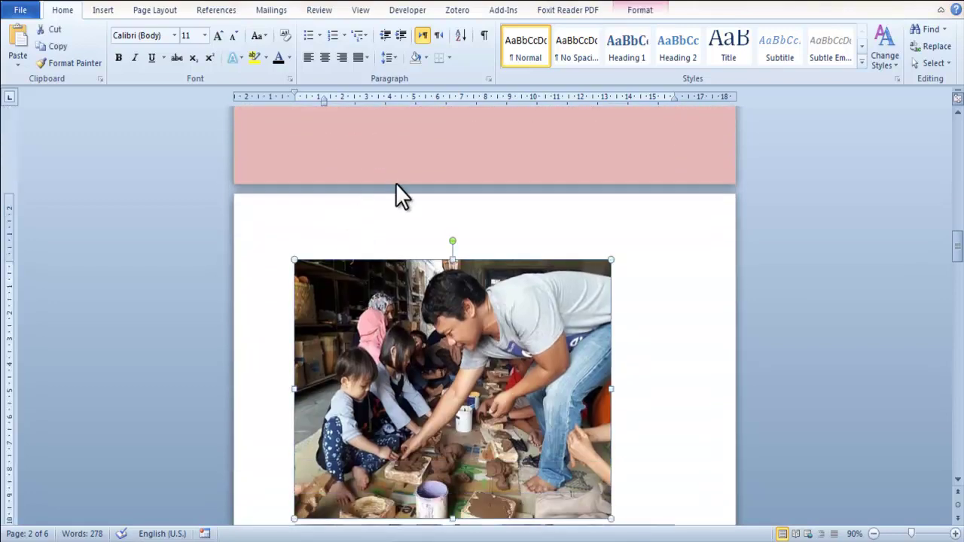
pyautogui.click(639, 9)
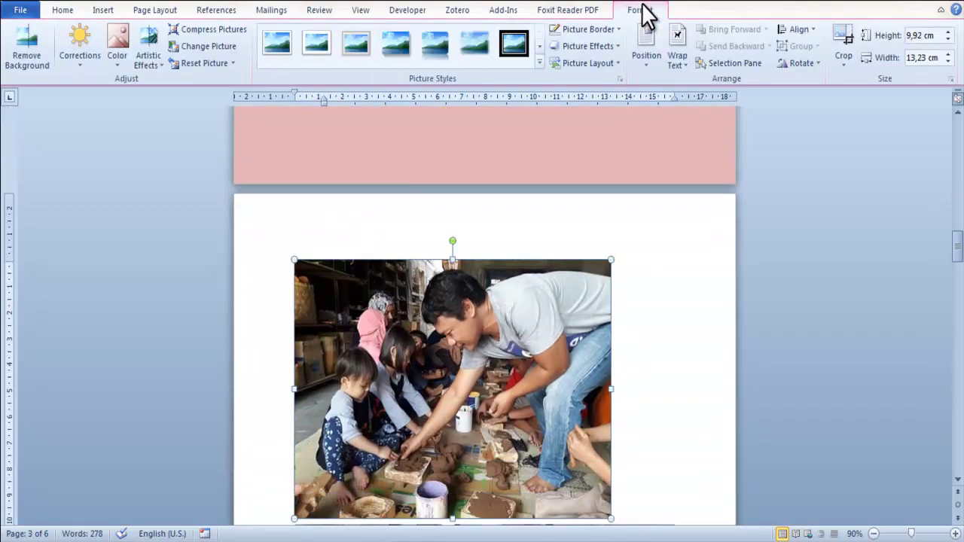
pyautogui.click(682, 48)
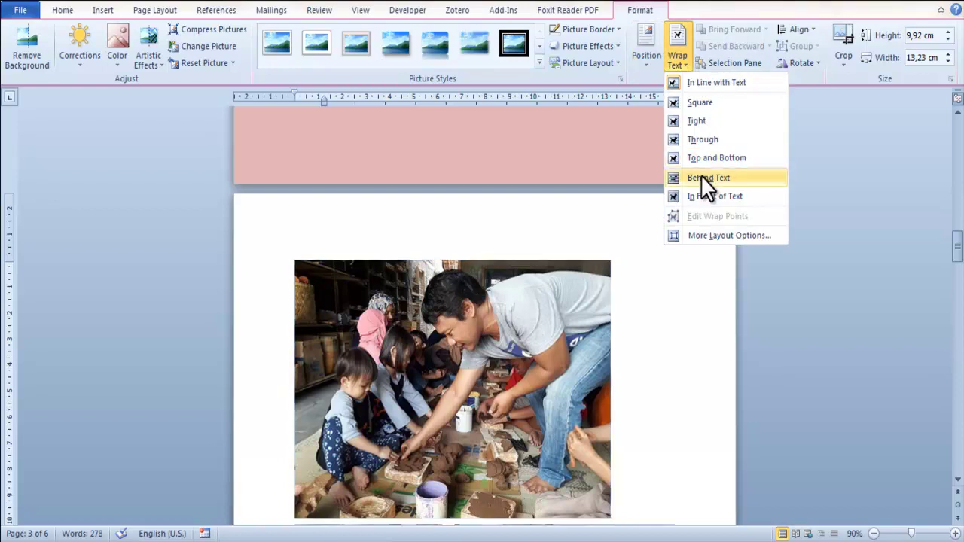
pyautogui.click(701, 176)
# Set the shop photo to Behind Text as well, then scroll through the pages to review.
pyautogui.click(676, 49)
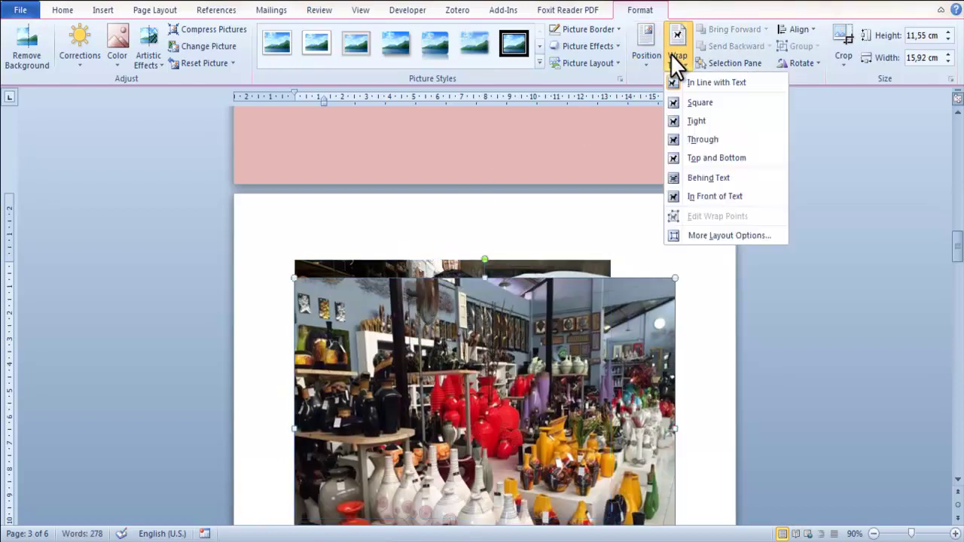
pyautogui.click(708, 179)
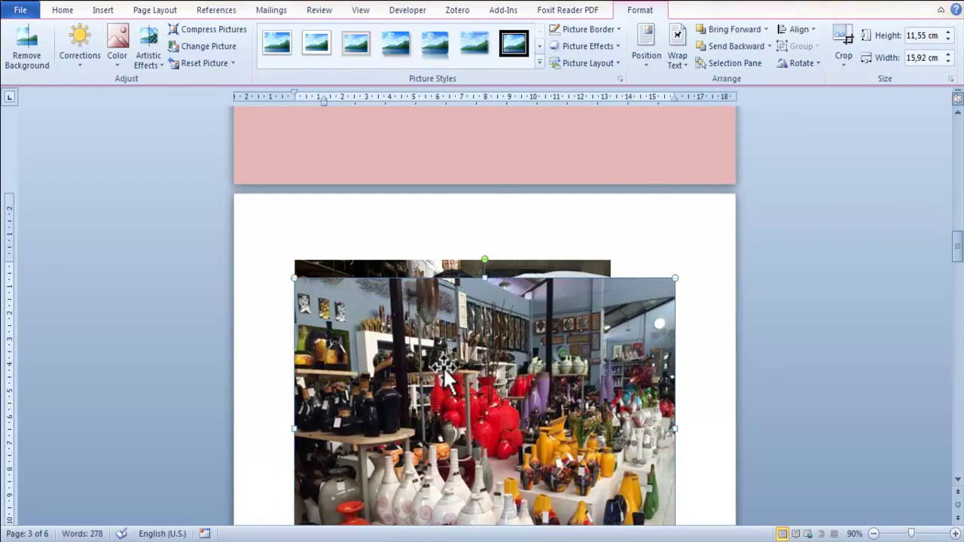
pyautogui.scroll(3, 454, 363)
pyautogui.scroll(2, 423, 355)
pyautogui.scroll(1, 357, 313)
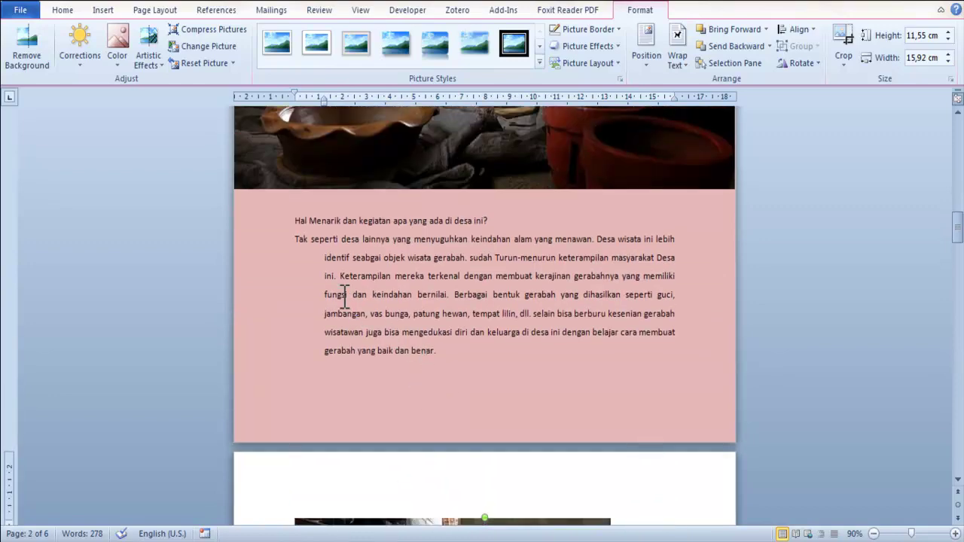
pyautogui.scroll(5, 344, 295)
pyautogui.scroll(3, 335, 299)
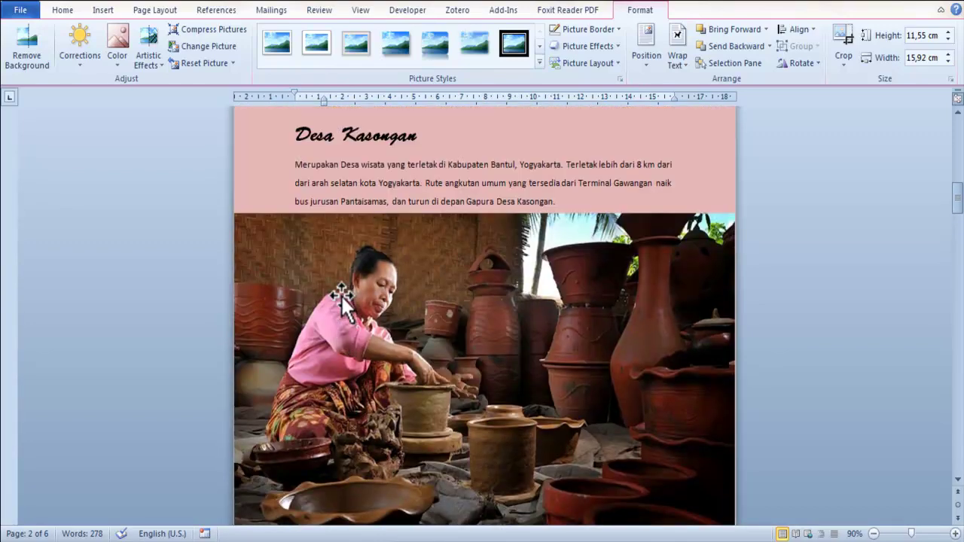
pyautogui.scroll(-4, 341, 294)
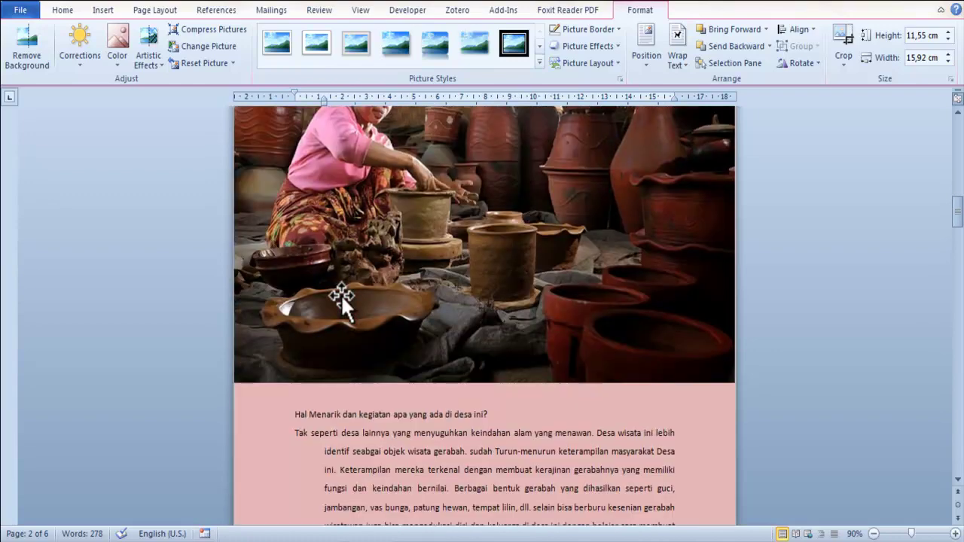
pyautogui.scroll(-4, 341, 294)
pyautogui.scroll(-1, 344, 294)
pyautogui.scroll(-1, 345, 295)
pyautogui.scroll(-2, 345, 294)
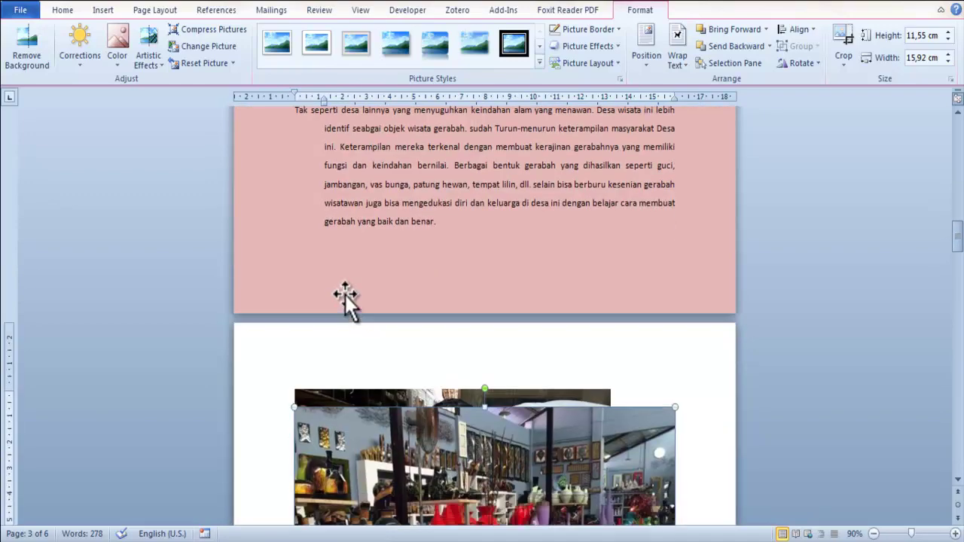
# Move the clay-class photo up beneath the large pottery photo.
pyautogui.moveTo(353, 395); pyautogui.dragTo(340, 369)
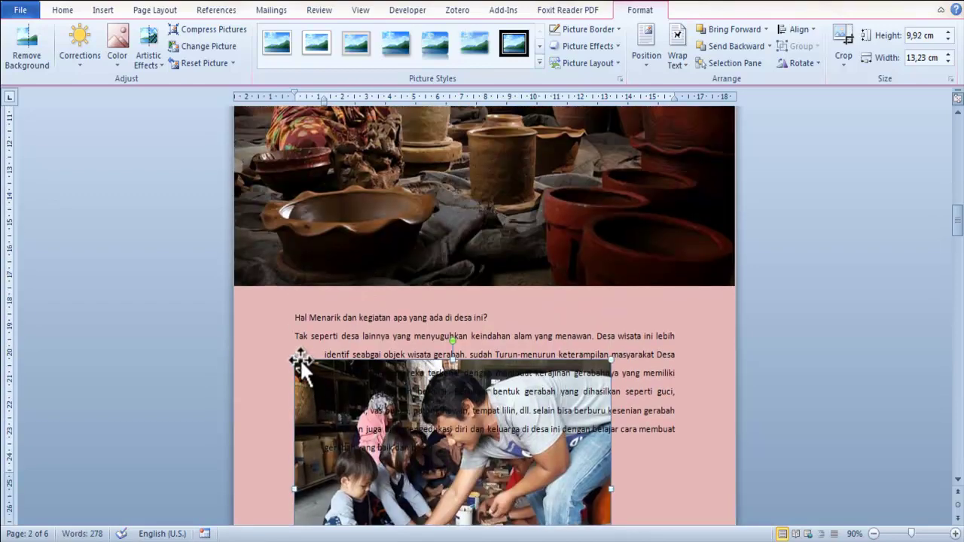
pyautogui.moveTo(299, 366)
pyautogui.mouseDown()
pyautogui.moveTo(260, 227)
pyautogui.moveTo(241, 197)
pyautogui.mouseUp()
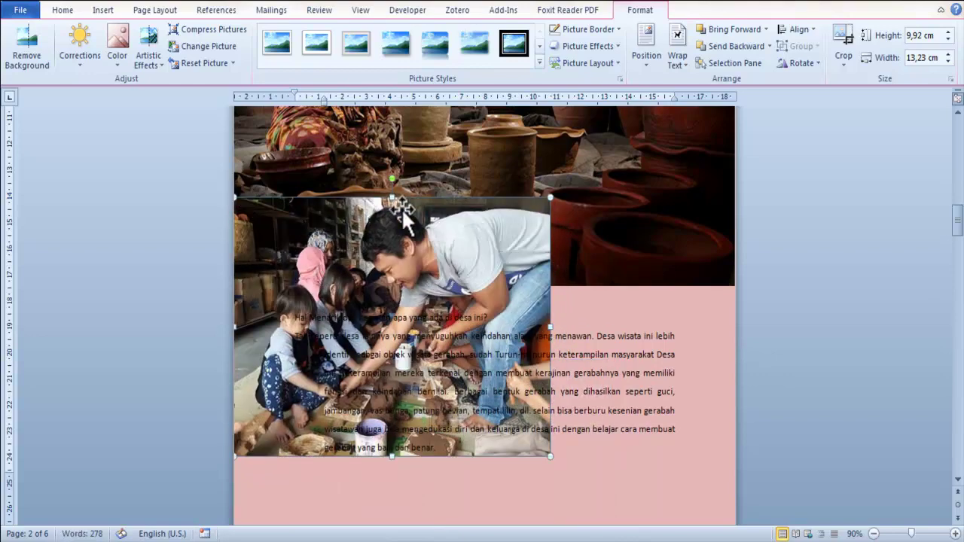
pyautogui.click(594, 29)
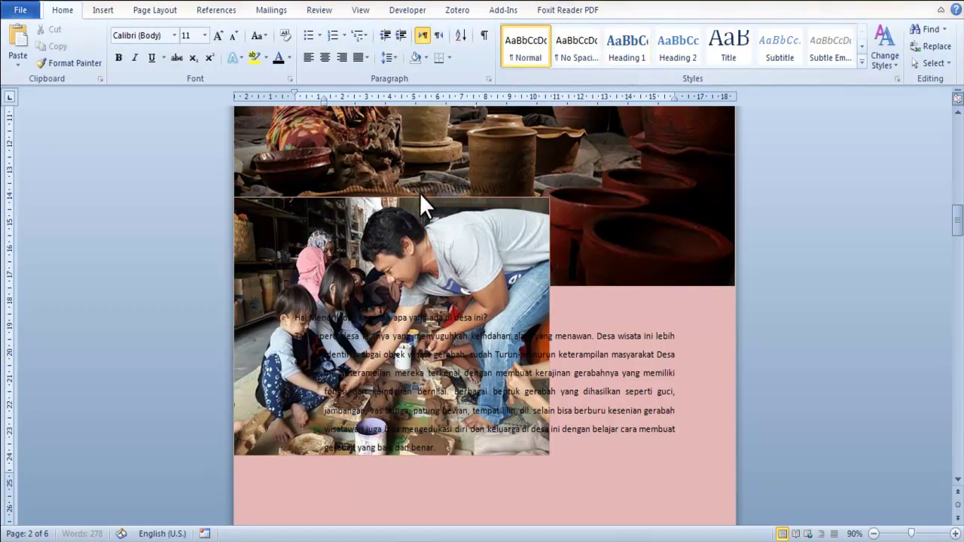
# Adjust the blank lines above the body text, restoring the original layout.
pyautogui.press('Return')
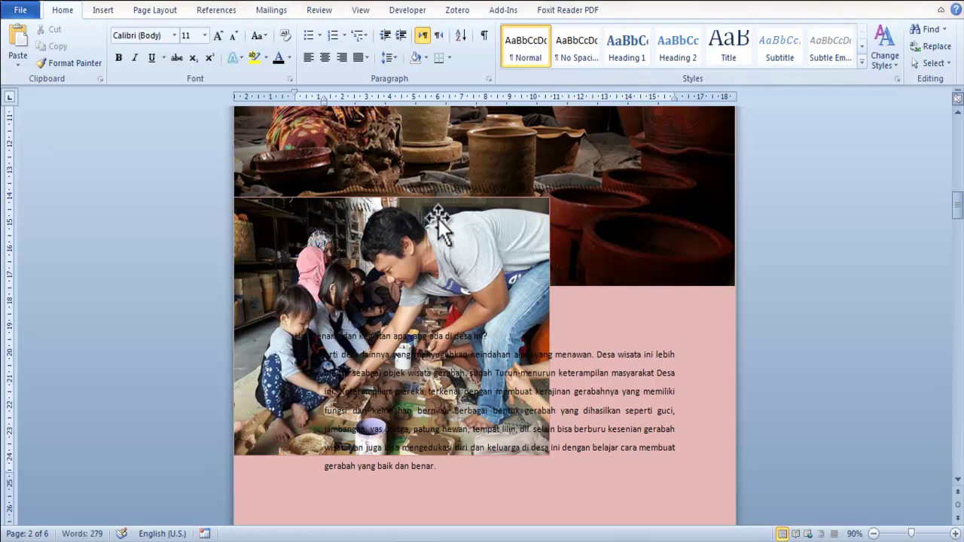
pyautogui.click(298, 189)
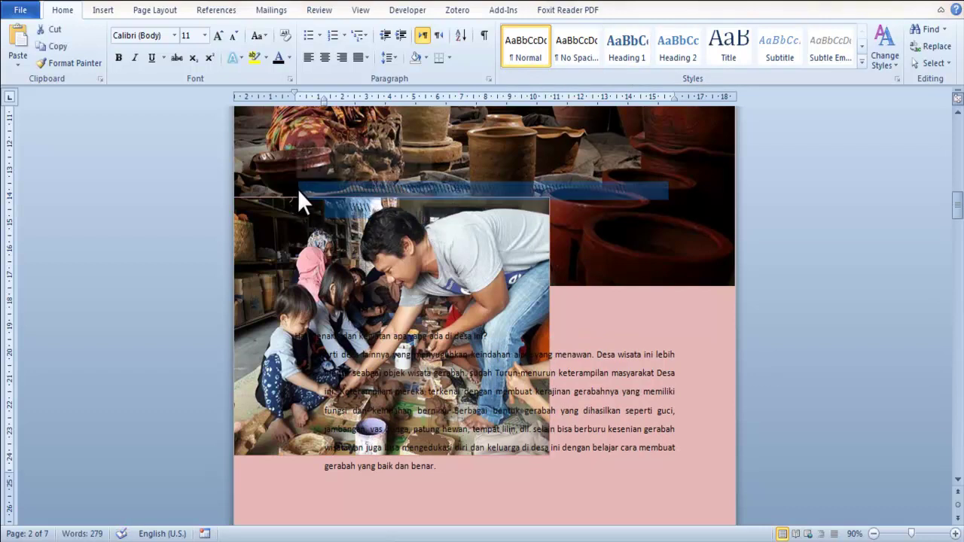
pyautogui.press('Delete')
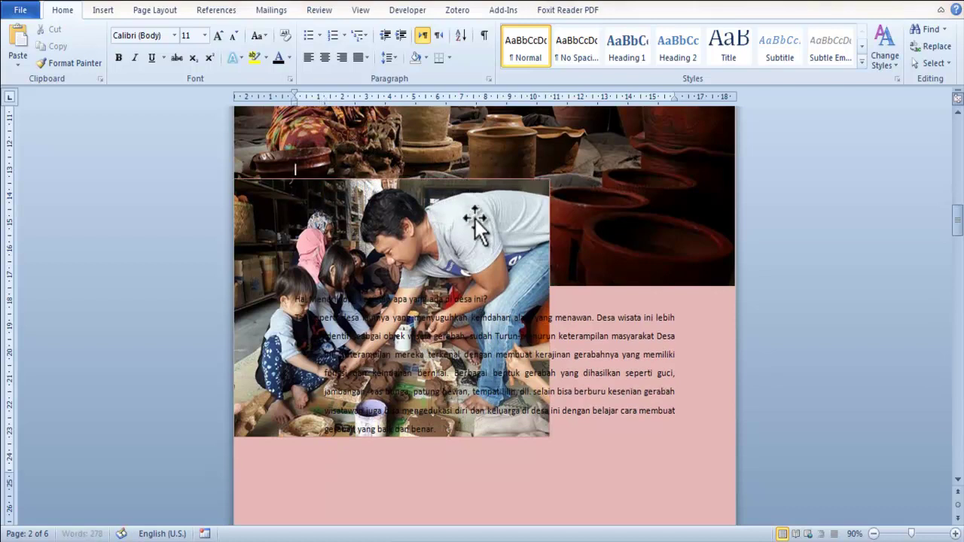
pyautogui.press('BackSpace')
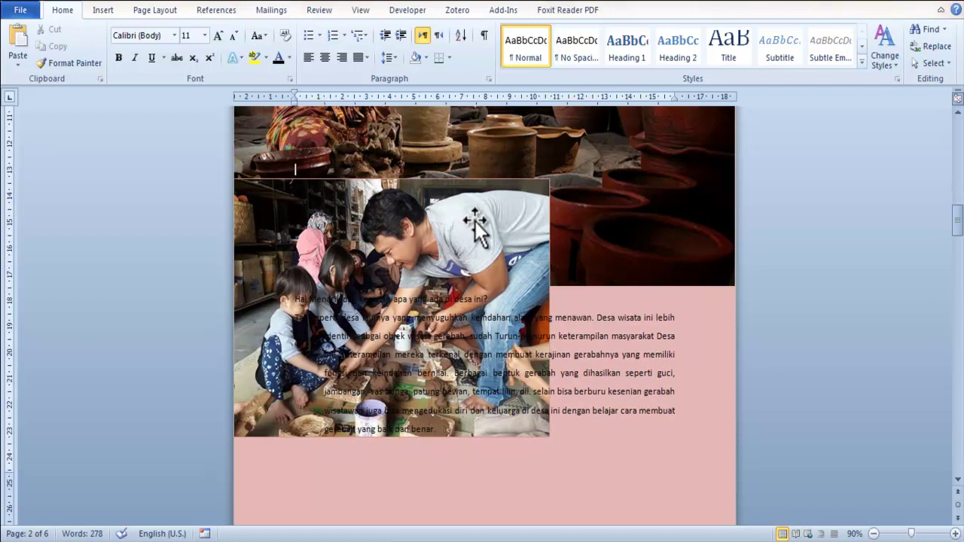
pyautogui.press('Return')
# Give the clay-class photo a 3 pt picture border.
pyautogui.click(410, 232)
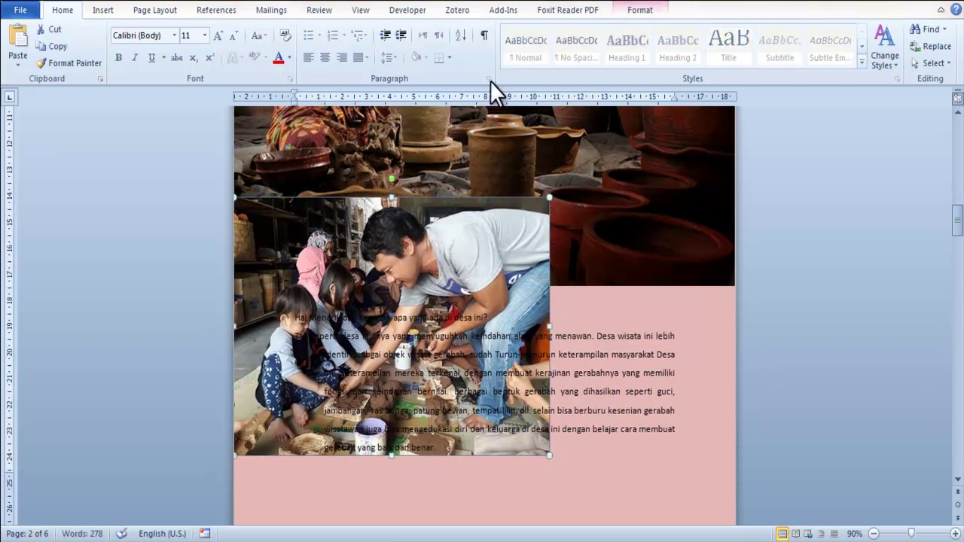
pyautogui.click(621, 11)
pyautogui.click(573, 29)
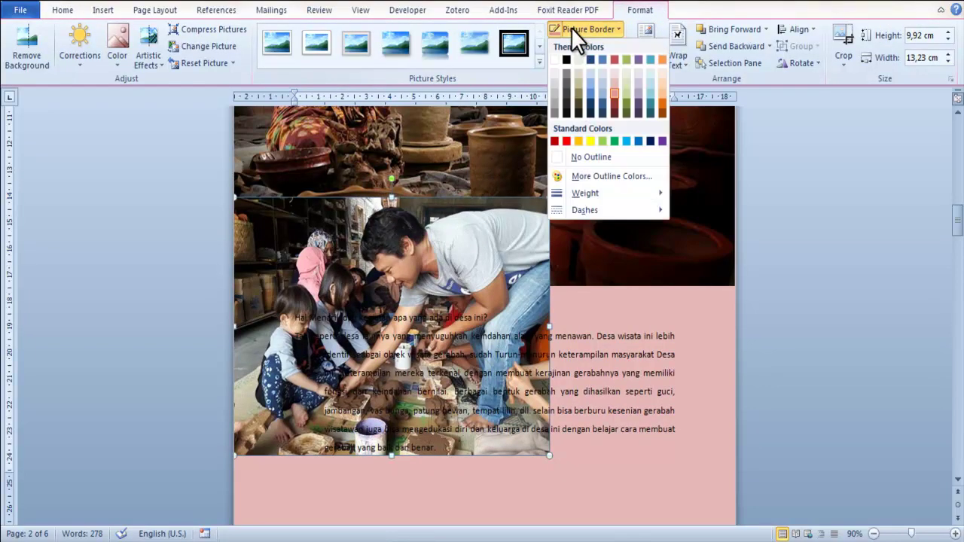
pyautogui.moveTo(648, 194)
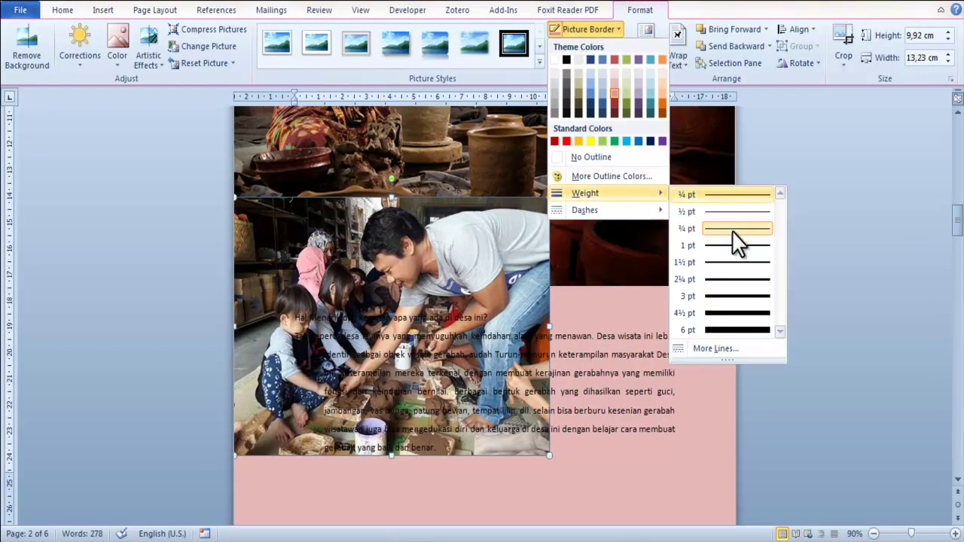
pyautogui.click(732, 302)
# Shrink the clay-class photo to about 7.97 × 10.63 cm.
pyautogui.doubleClick(480, 268)
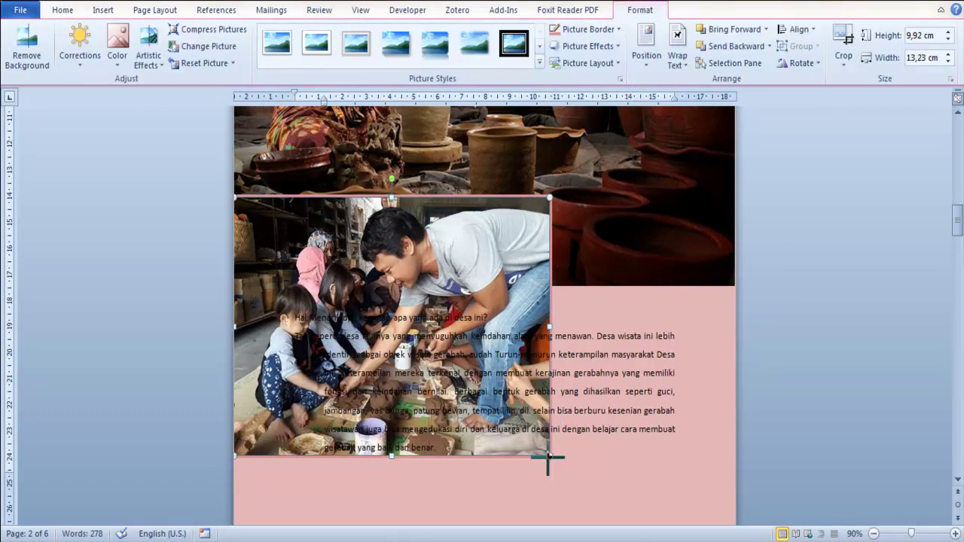
pyautogui.moveTo(544, 455); pyautogui.dragTo(476, 404)
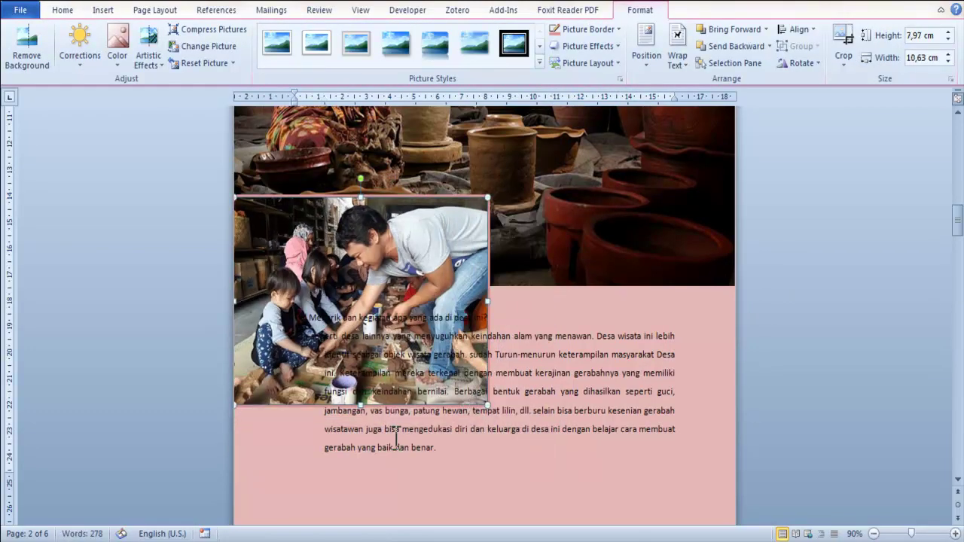
pyautogui.scroll(-5, 390, 394)
pyautogui.moveTo(355, 458)
pyautogui.mouseDown()
pyautogui.moveTo(430, 185)
pyautogui.moveTo(455, 204)
pyautogui.mouseUp()
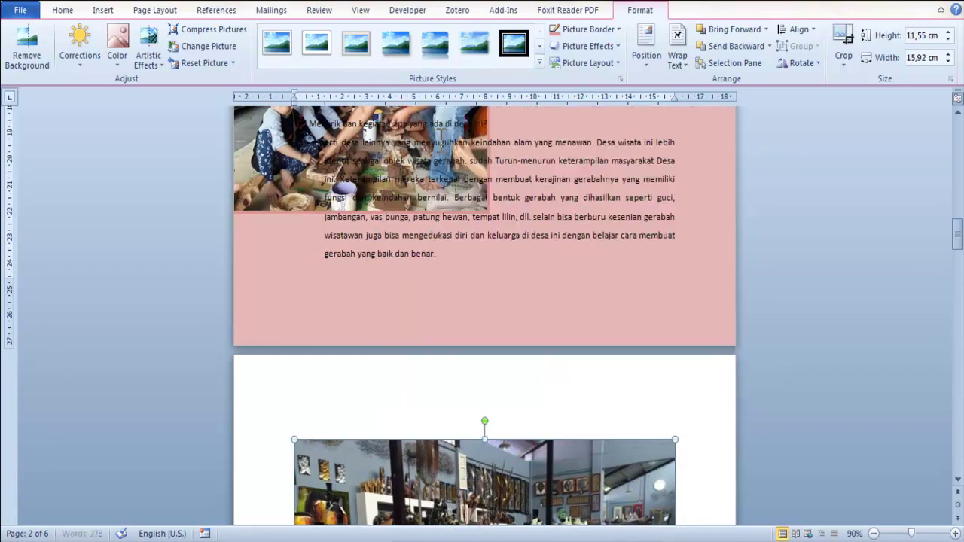
# Give the shop photo a 2¼ pt border and move it up onto the pink page.
pyautogui.click(583, 28)
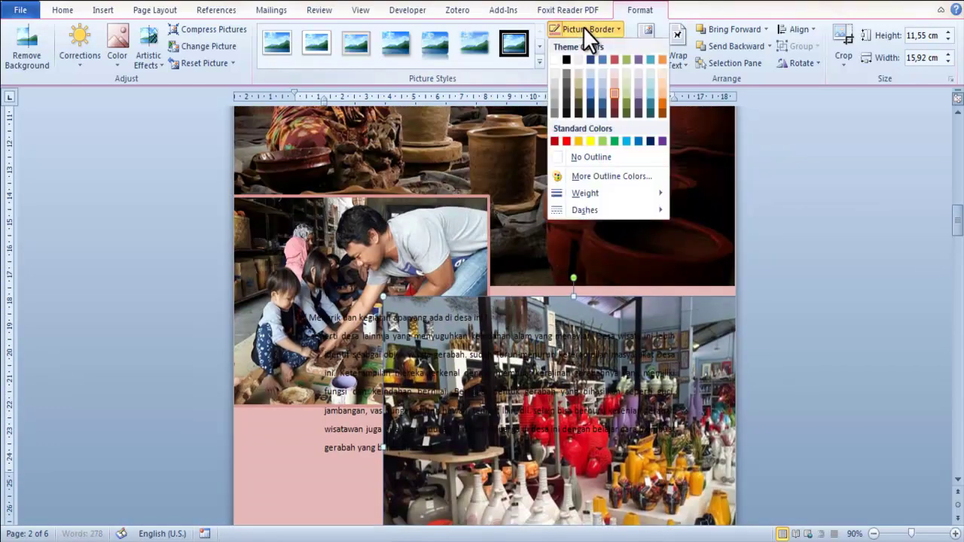
pyautogui.moveTo(653, 190)
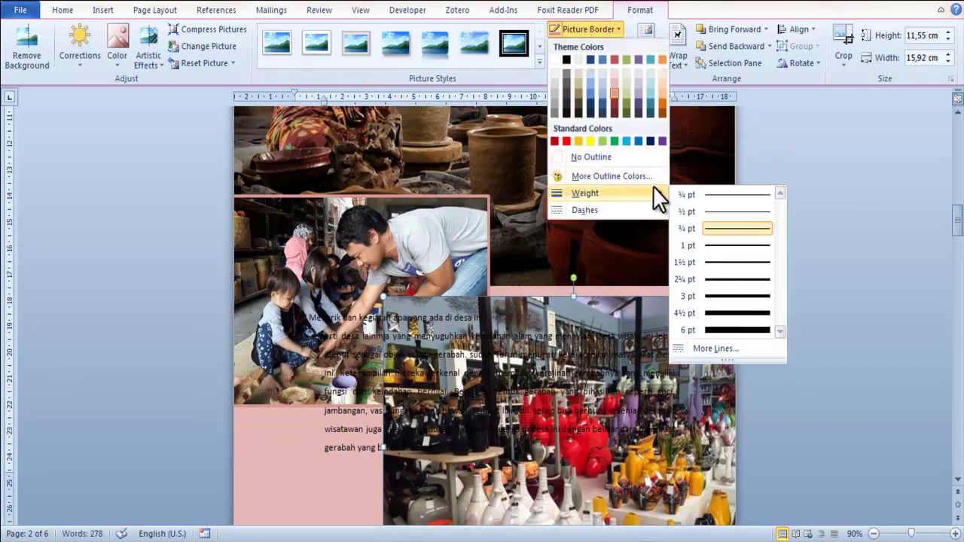
pyautogui.click(723, 278)
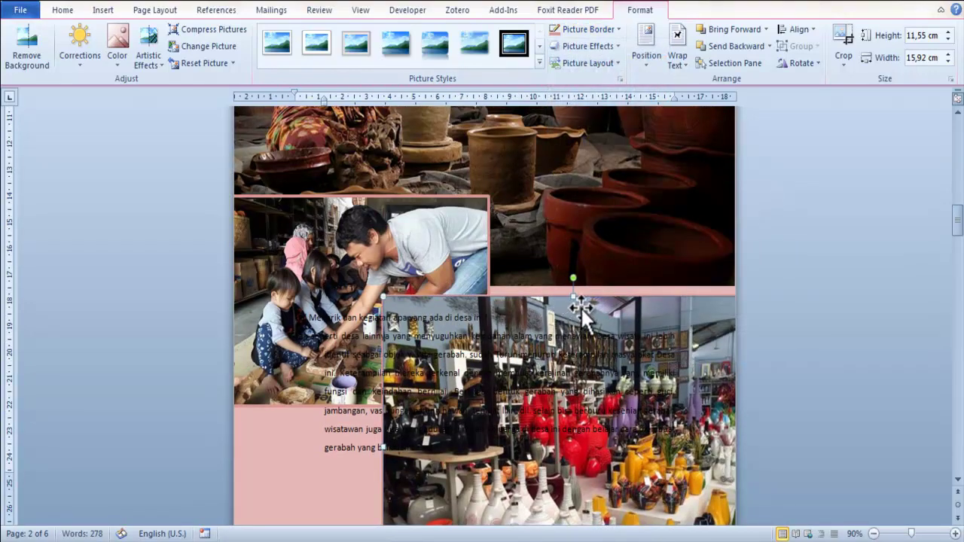
pyautogui.moveTo(587, 307); pyautogui.dragTo(558, 208)
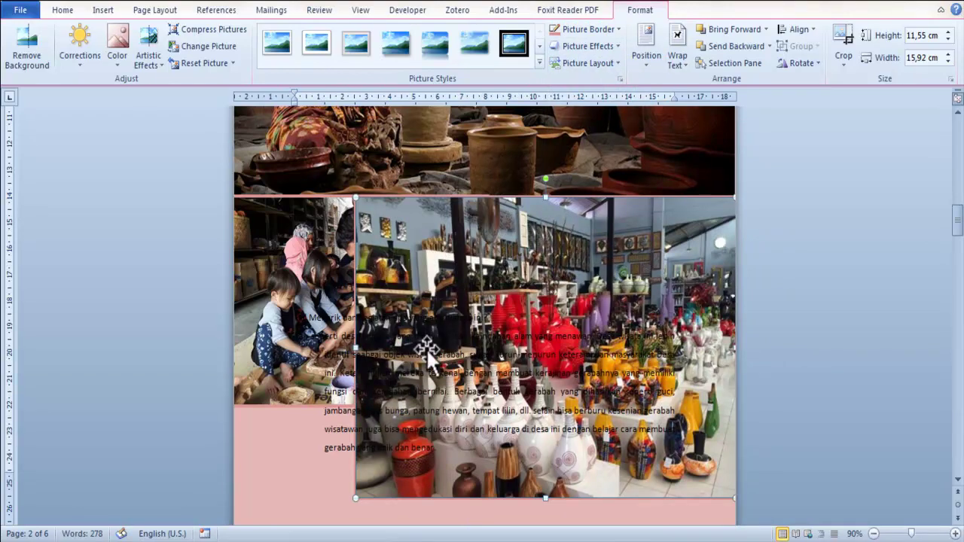
# Change the shop photo's border weight to 3 pt.
pyautogui.click(603, 29)
pyautogui.moveTo(617, 197)
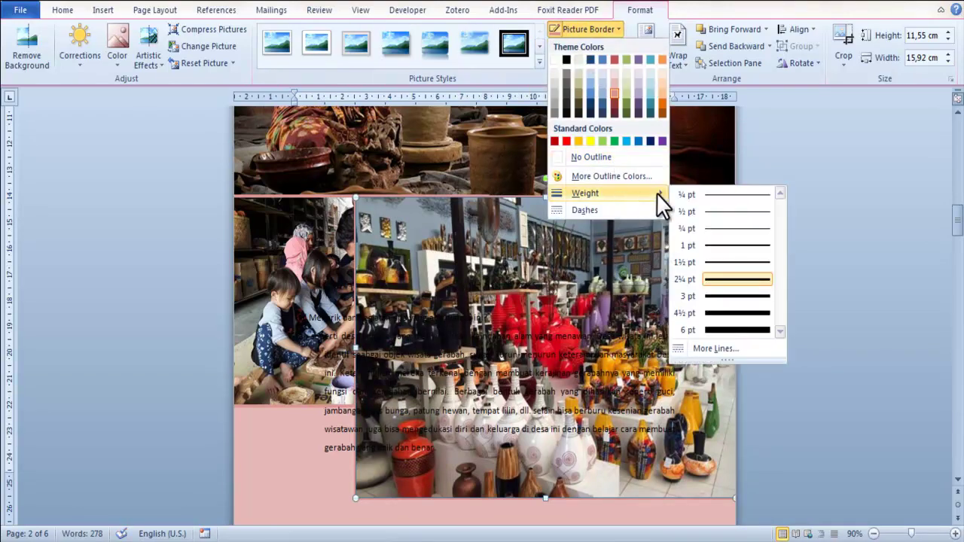
pyautogui.click(722, 296)
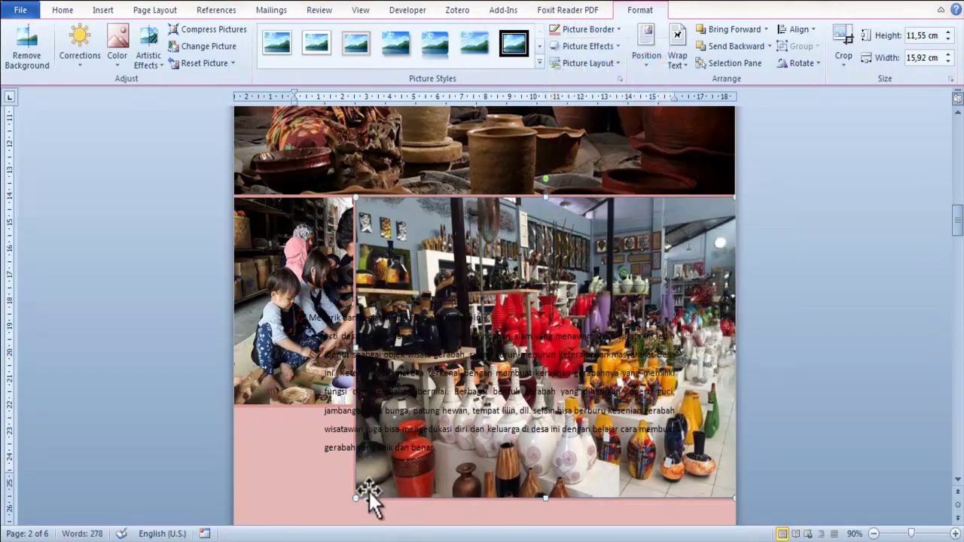
# Resize the shop photo to 7.97 cm high and line it up beside the clay-class photo.
pyautogui.moveTo(354, 497); pyautogui.dragTo(498, 405)
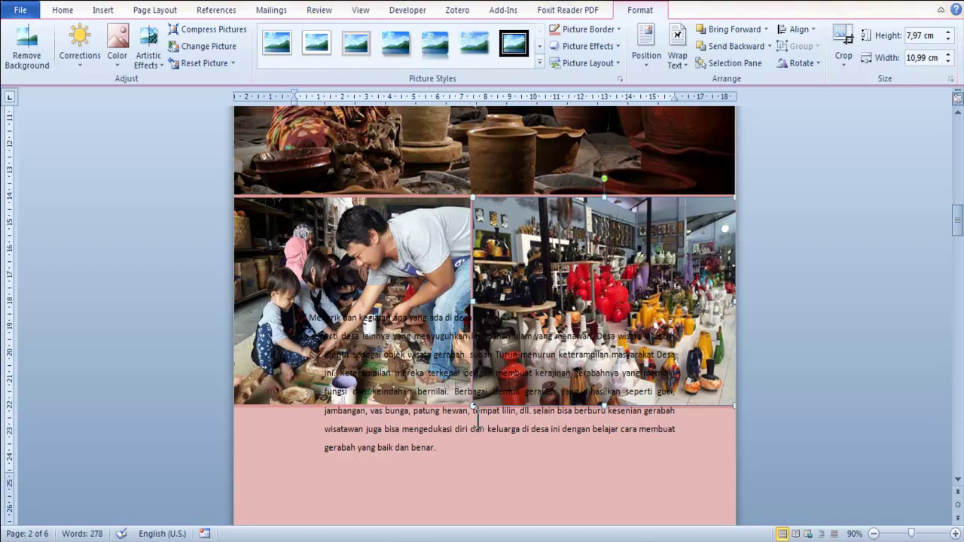
pyautogui.moveTo(483, 403); pyautogui.dragTo(484, 411)
pyautogui.click(832, 306)
pyautogui.scroll(-2, 519, 322)
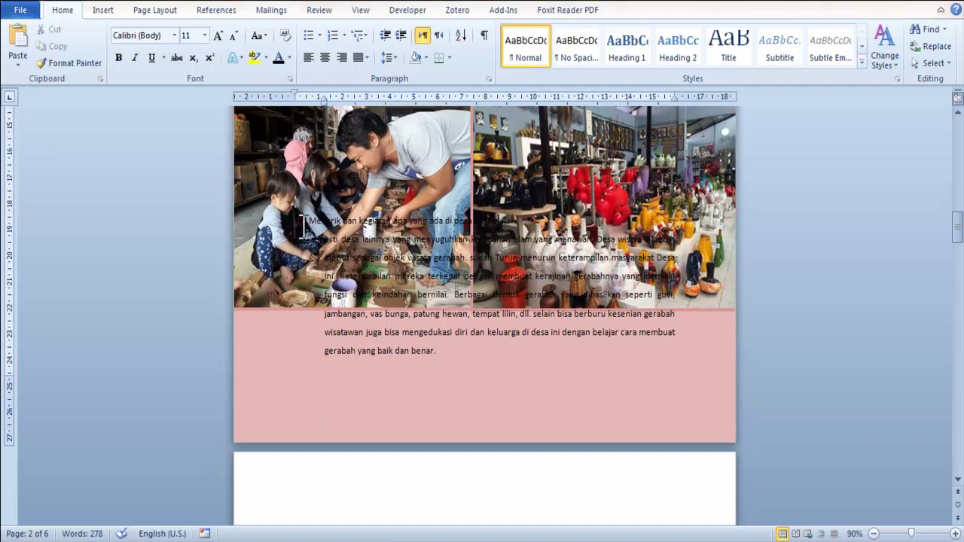
# Delete the question line and push the paragraph down below the photos.
pyautogui.moveTo(306, 221); pyautogui.dragTo(491, 222)
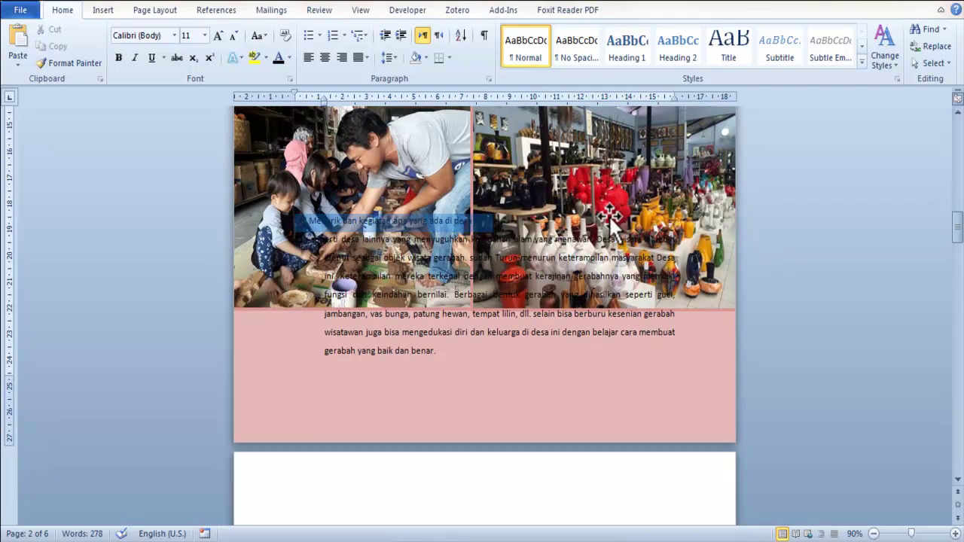
pyautogui.press('Delete')
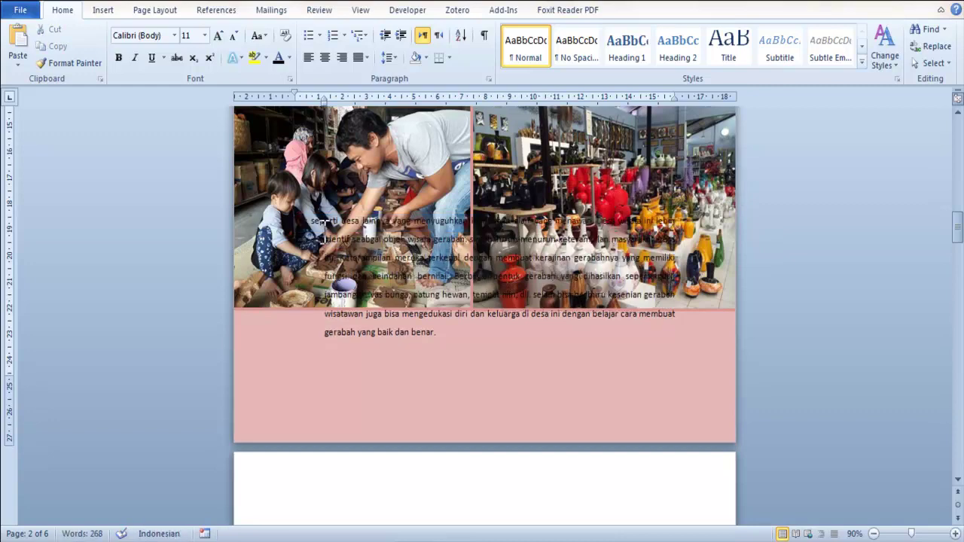
pyautogui.press('Return')
pyautogui.press('Return')
pyautogui.press('Return')
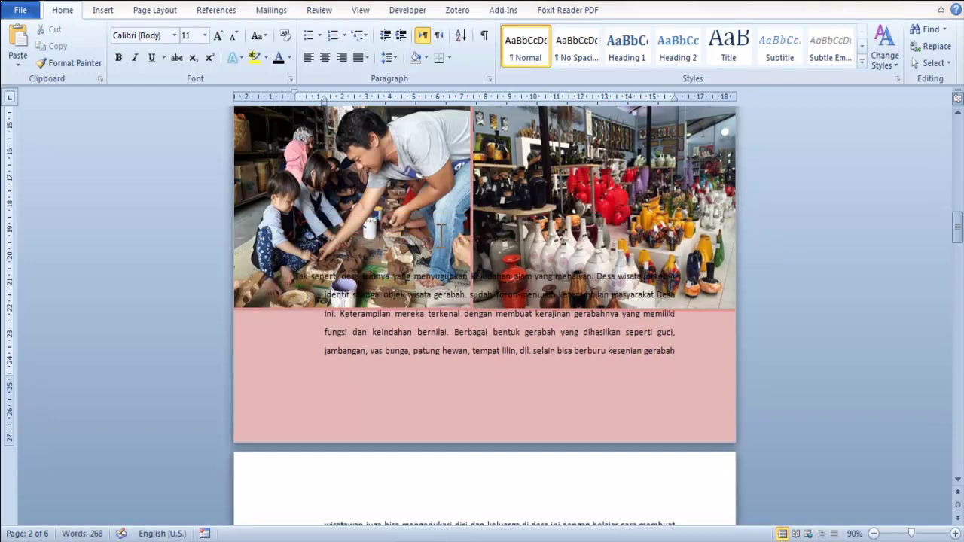
pyautogui.press('Return')
pyautogui.press('Return')
pyautogui.press('Return')
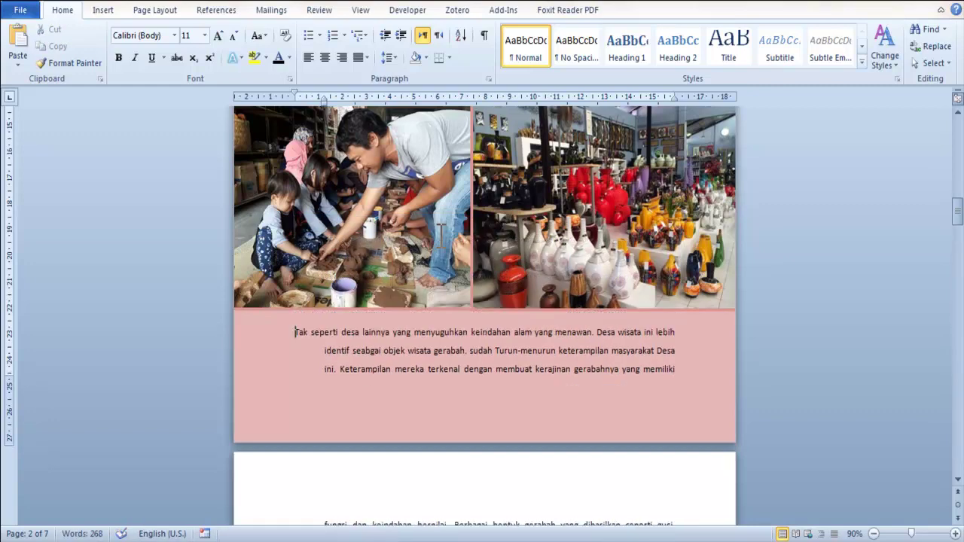
# Justify the Desa Kasongan intro paragraph.
pyautogui.scroll(5, 418, 262)
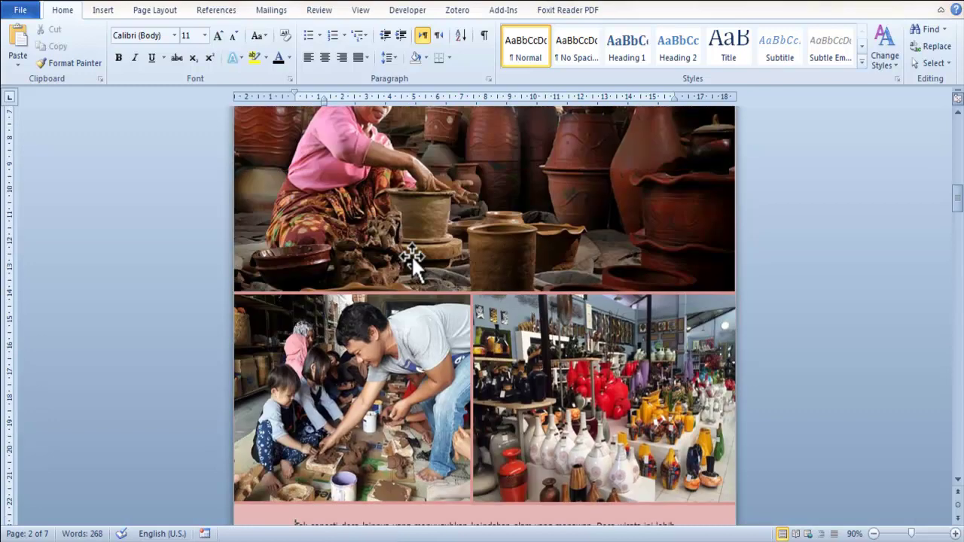
pyautogui.scroll(5, 411, 256)
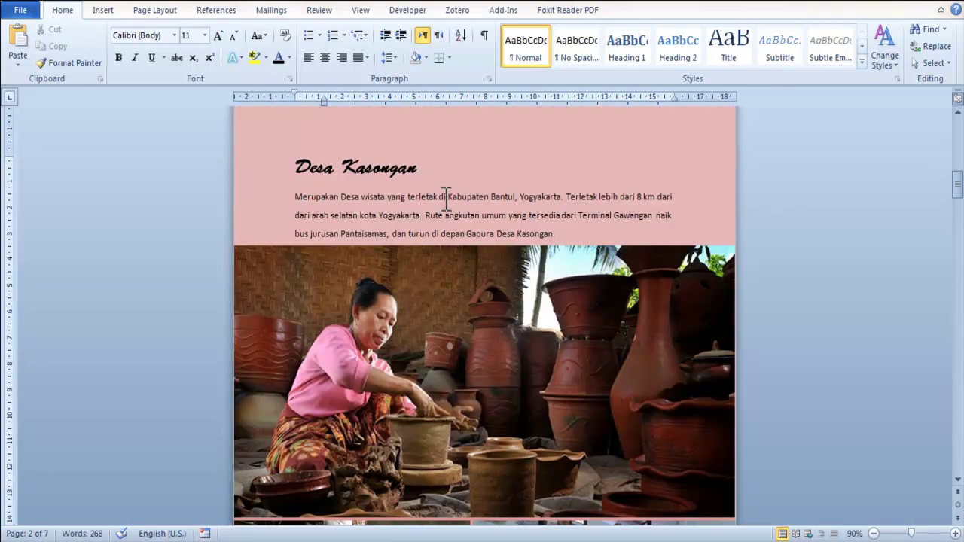
pyautogui.scroll(1, 439, 208)
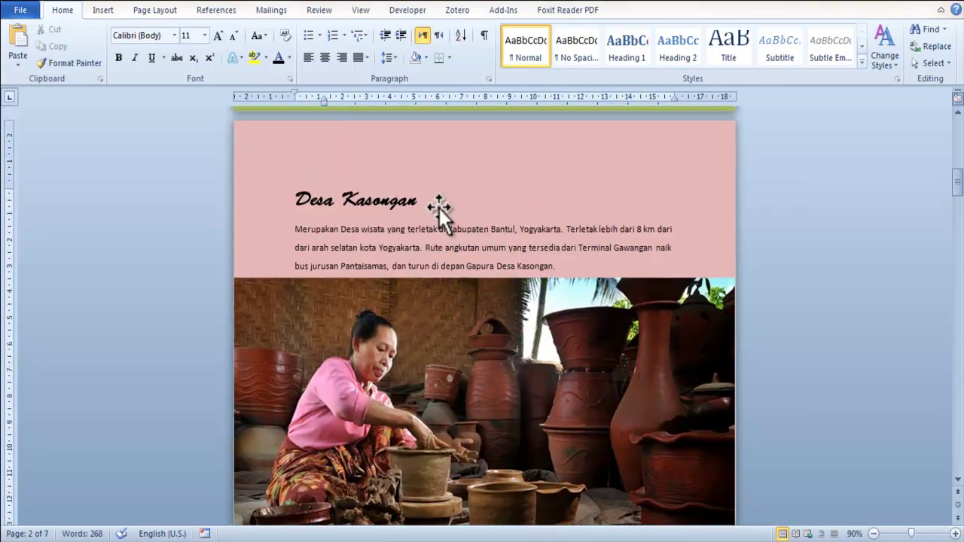
pyautogui.click(366, 58)
pyautogui.click(375, 73)
# Remove the lower paragraph's hanging indent on the ruler so all its lines align.
pyautogui.scroll(-3, 418, 166)
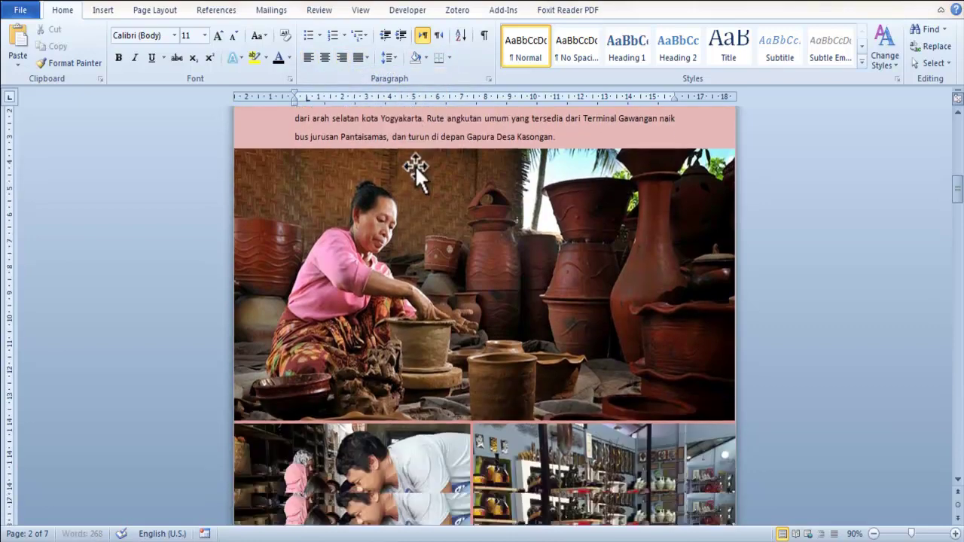
pyautogui.scroll(-1, 414, 165)
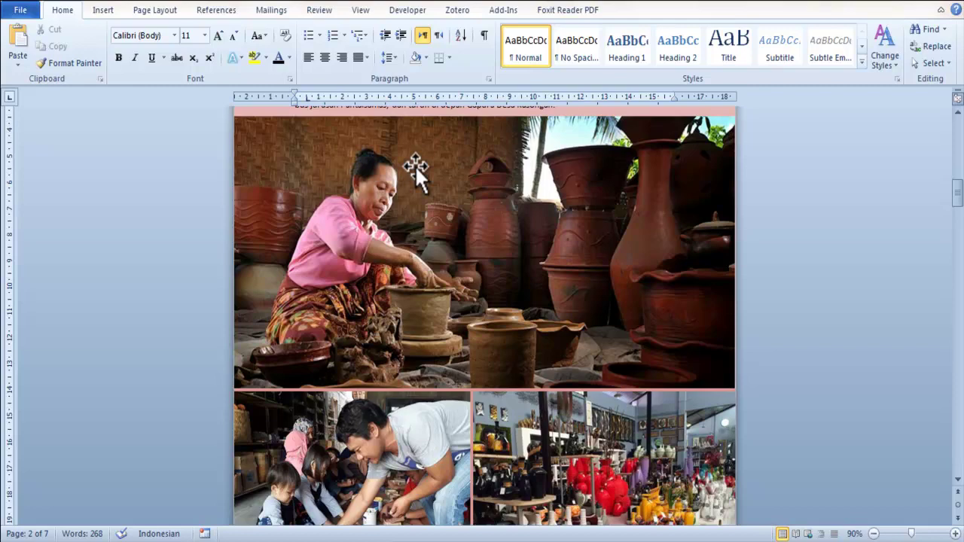
pyautogui.scroll(-3, 414, 165)
pyautogui.scroll(-2, 414, 165)
pyautogui.scroll(-2, 414, 165)
pyautogui.scroll(-1, 414, 165)
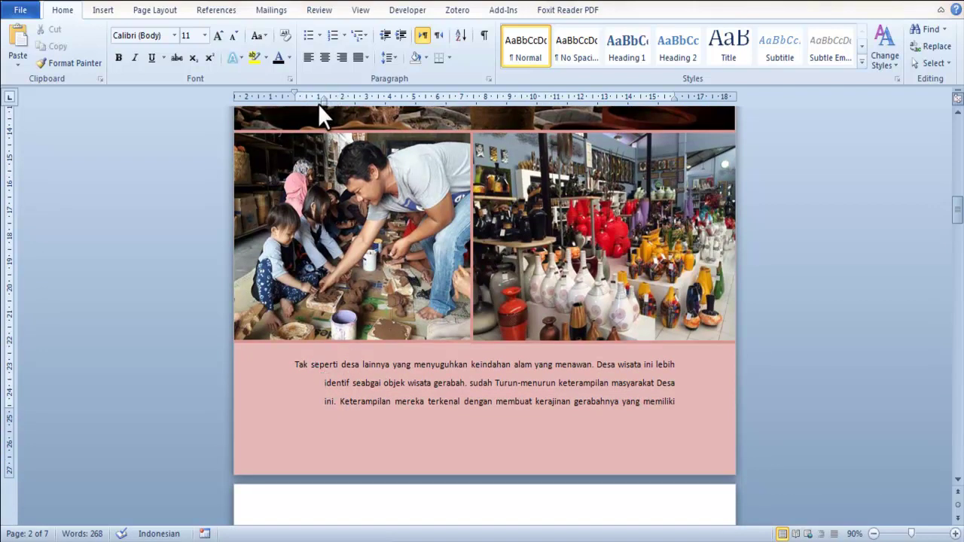
pyautogui.moveTo(326, 98); pyautogui.dragTo(292, 100)
pyautogui.moveTo(292, 100); pyautogui.dragTo(293, 94)
pyautogui.scroll(-4, 354, 214)
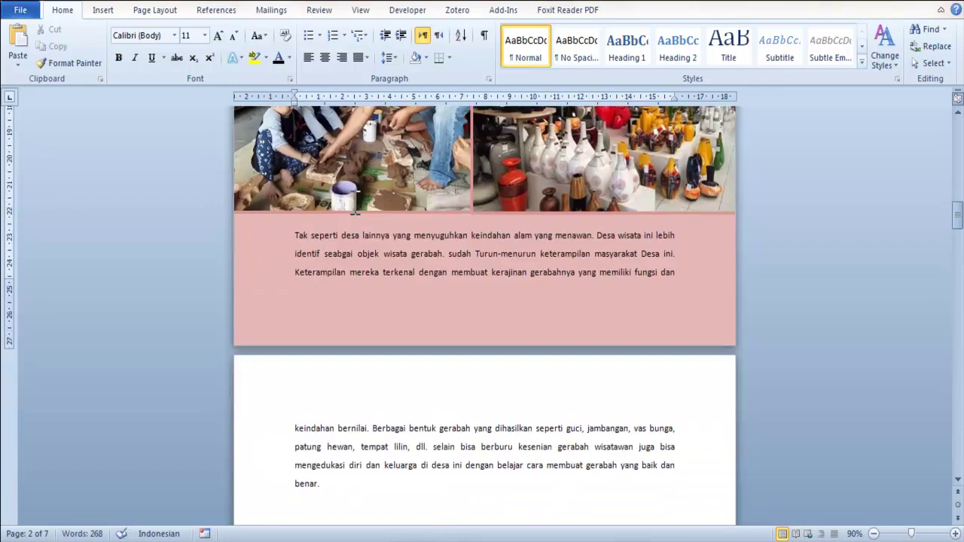
pyautogui.scroll(-1, 355, 214)
pyautogui.scroll(5, 354, 213)
pyautogui.scroll(4, 353, 213)
pyautogui.scroll(3, 351, 212)
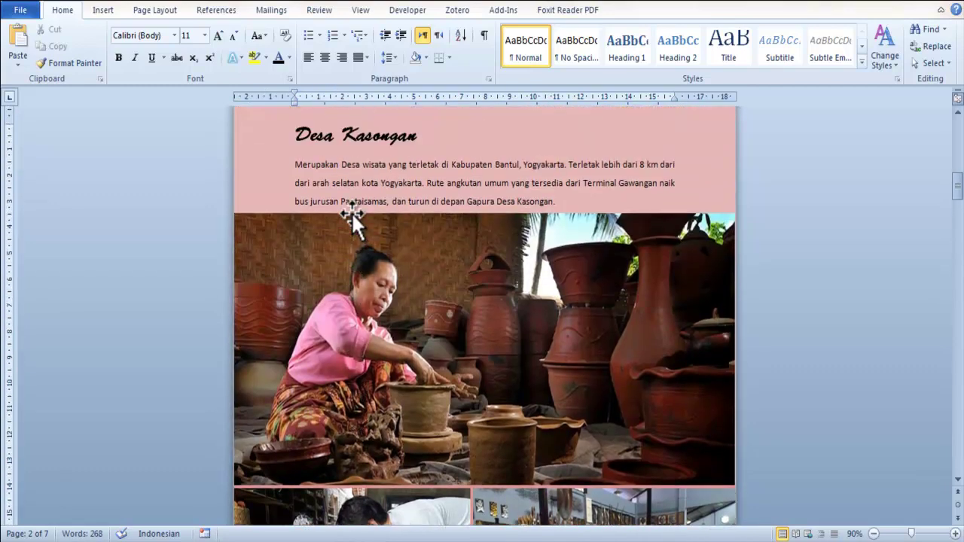
pyautogui.scroll(-2, 351, 213)
pyautogui.scroll(-1, 352, 212)
pyautogui.scroll(-2, 370, 235)
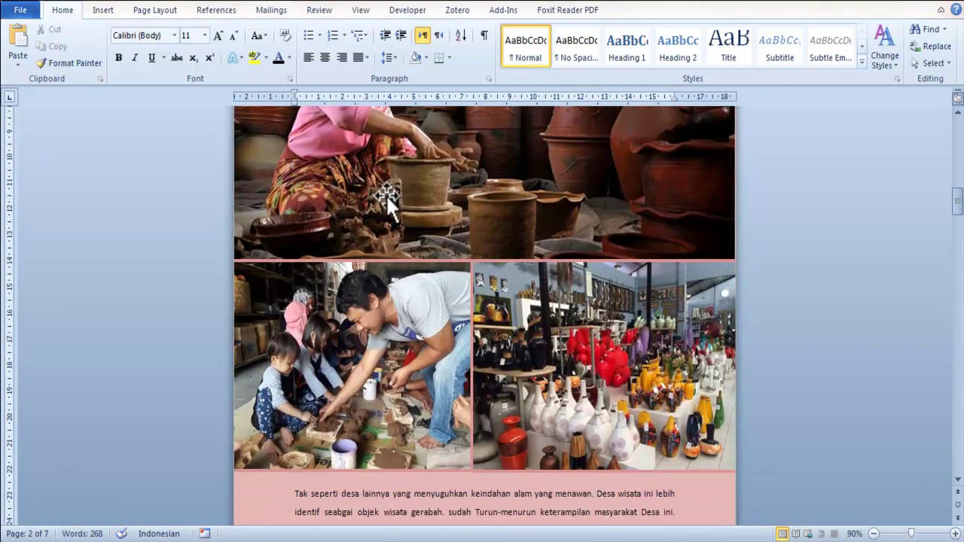
pyautogui.scroll(-1, 388, 200)
pyautogui.scroll(-3, 398, 216)
# Resize the lower-left clay-class photo from its corner handle.
pyautogui.click(404, 235)
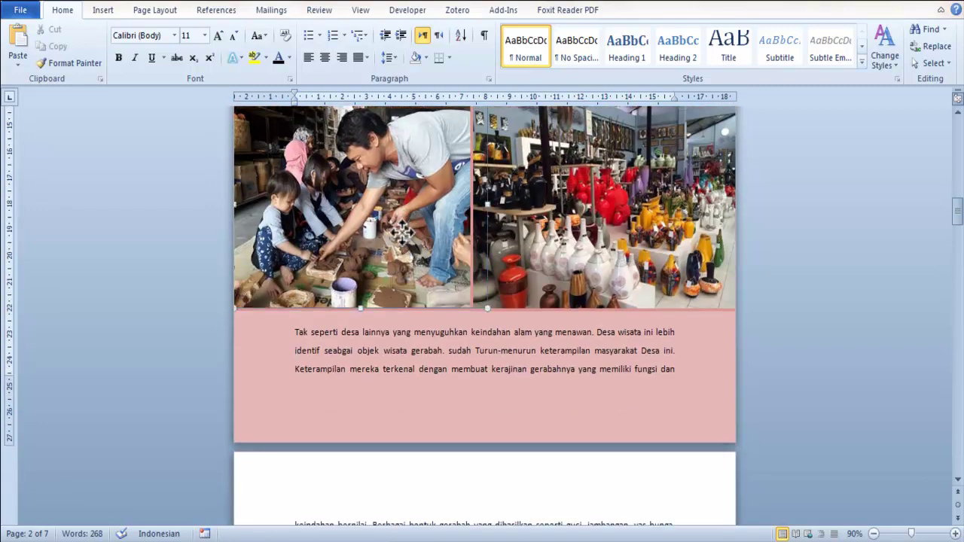
pyautogui.scroll(2, 519, 356)
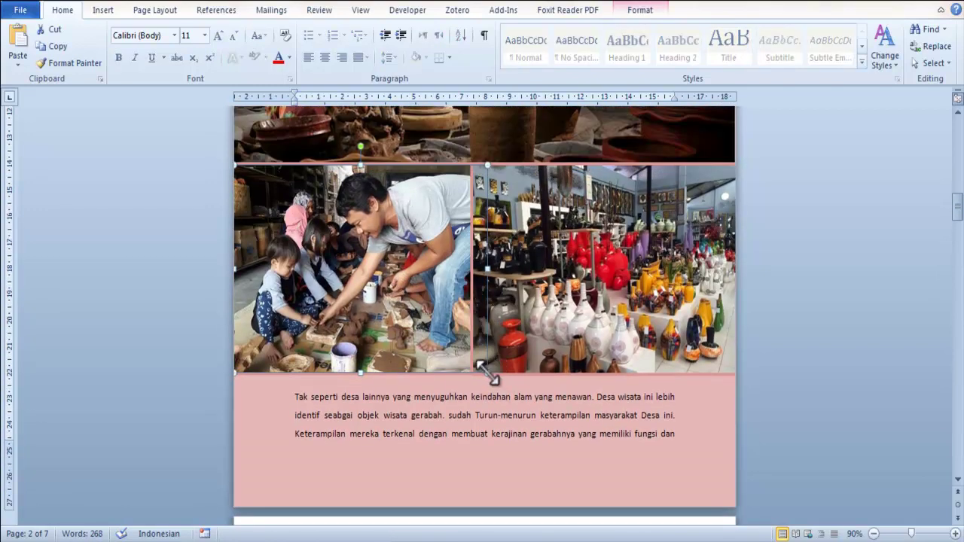
pyautogui.moveTo(493, 373)
pyautogui.mouseDown()
pyautogui.moveTo(467, 364)
pyautogui.moveTo(480, 367)
pyautogui.mouseUp()
# Stretch the lower-right shop photo until it meets its neighbour flush.
pyautogui.click(526, 331)
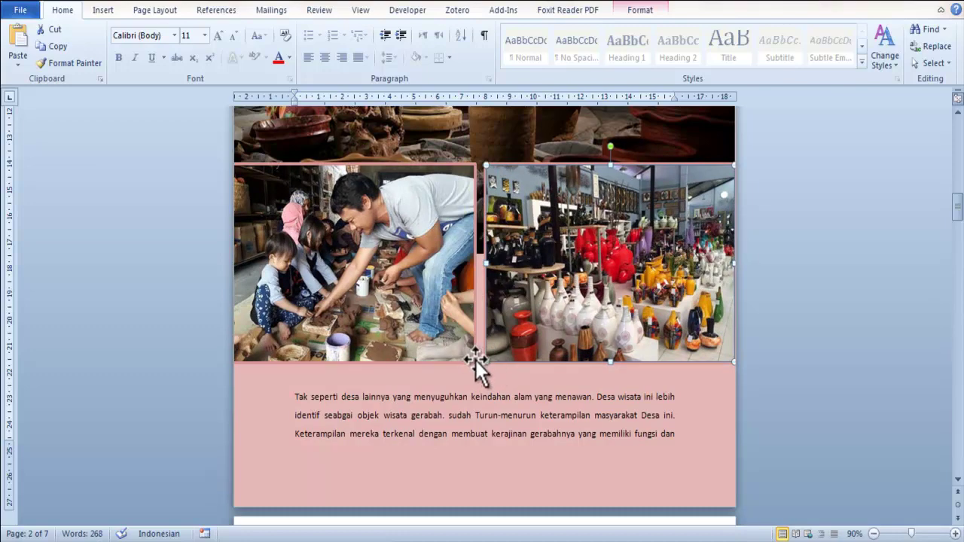
pyautogui.moveTo(484, 167)
pyautogui.mouseDown()
pyautogui.moveTo(471, 156)
pyautogui.moveTo(490, 162)
pyautogui.mouseUp()
pyautogui.click(470, 170)
pyautogui.click(543, 324)
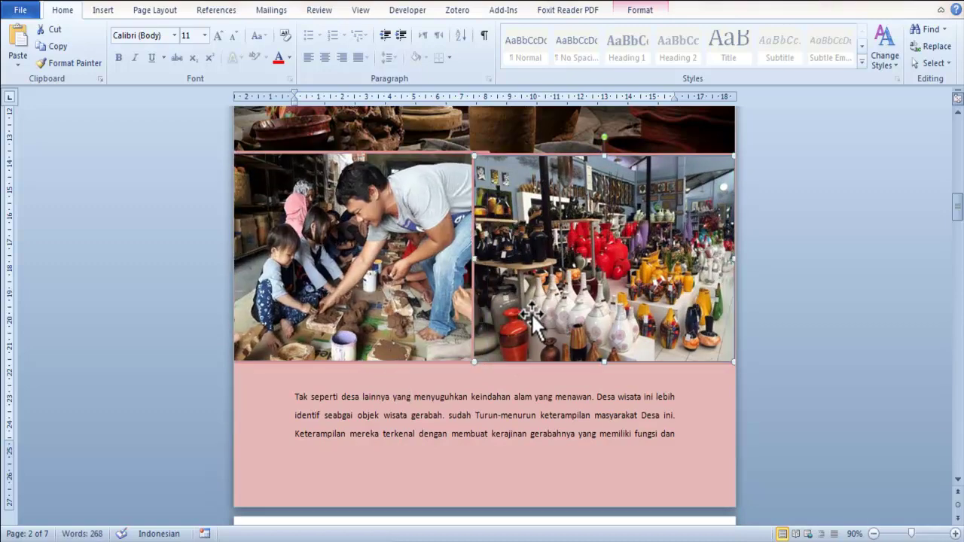
pyautogui.scroll(1, 486, 173)
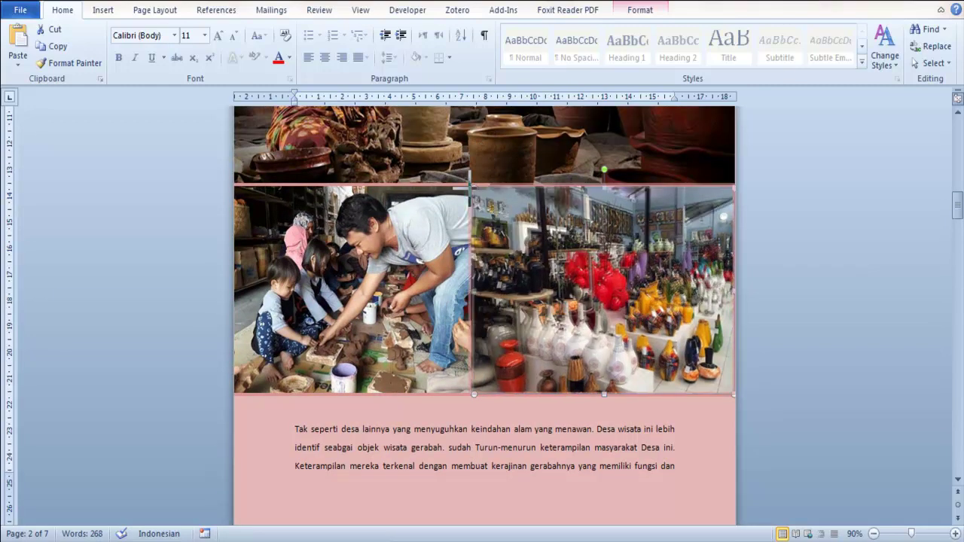
pyautogui.moveTo(473, 186); pyautogui.dragTo(469, 183)
pyautogui.click(463, 413)
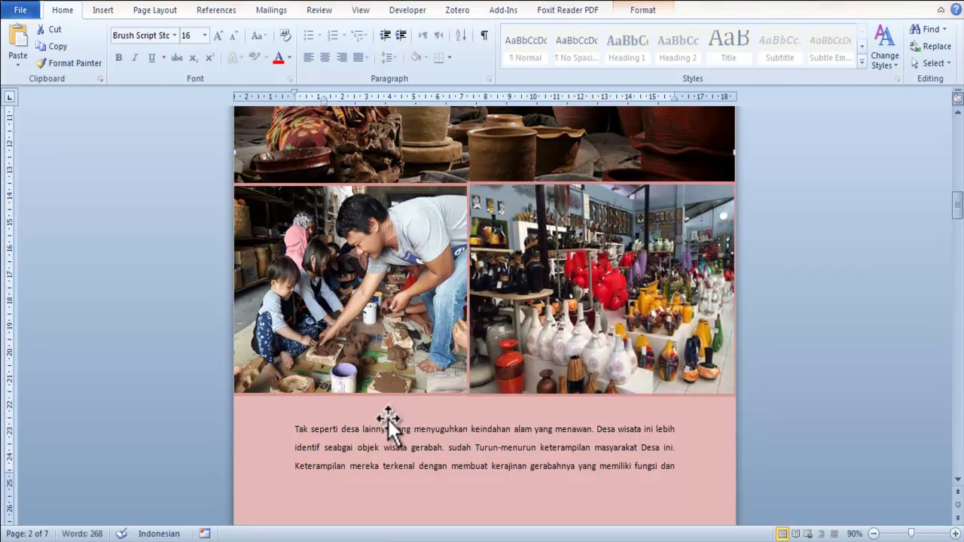
# Review the layout and select the large pottery photo above.
pyautogui.click(296, 429)
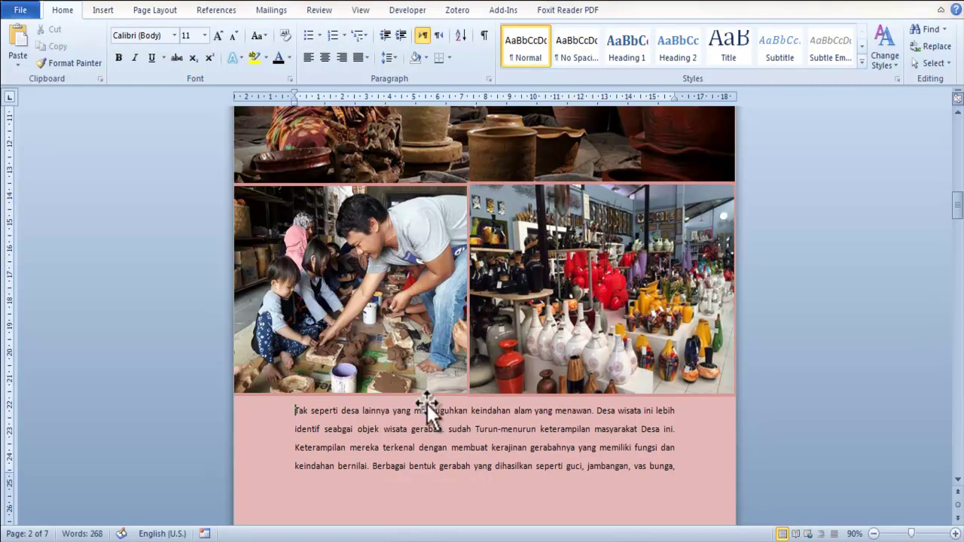
pyautogui.scroll(-5, 433, 391)
pyautogui.scroll(1, 437, 381)
pyautogui.scroll(5, 437, 381)
pyautogui.scroll(4, 436, 380)
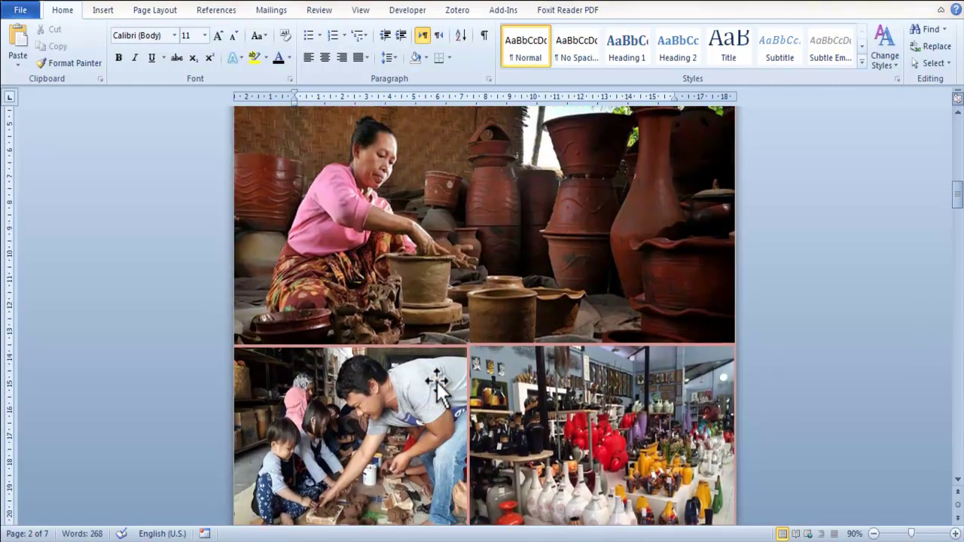
pyautogui.scroll(4, 436, 380)
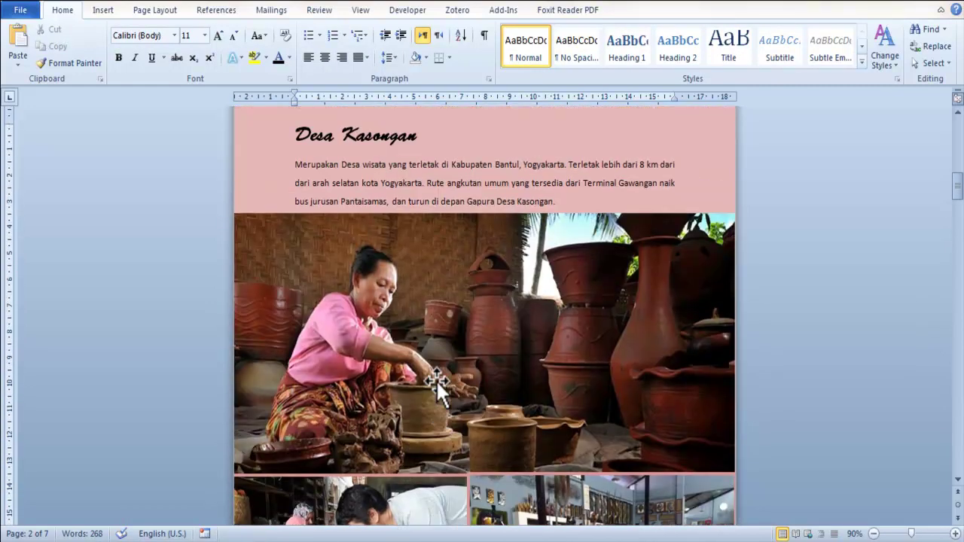
pyautogui.click(464, 303)
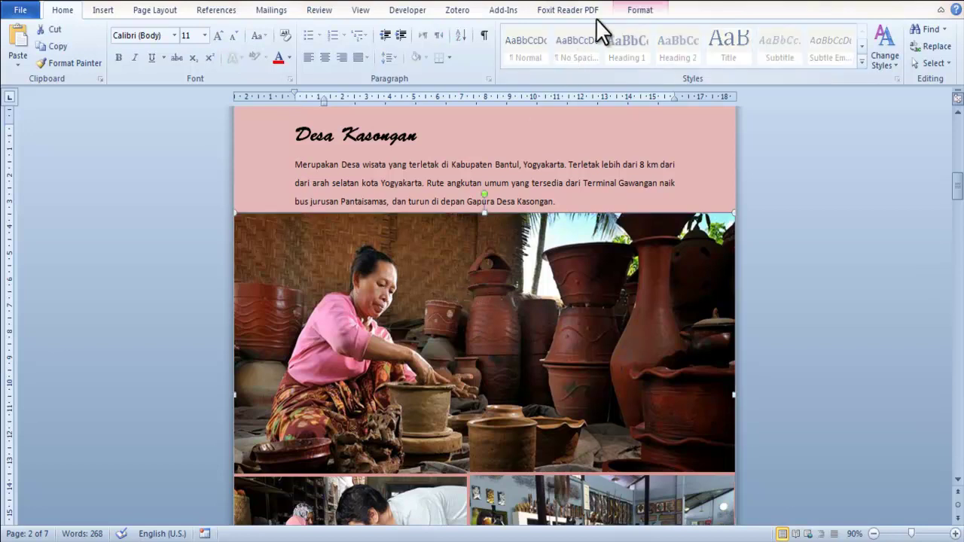
# Crop a strip off the top of the large pottery photo.
pyautogui.click(640, 10)
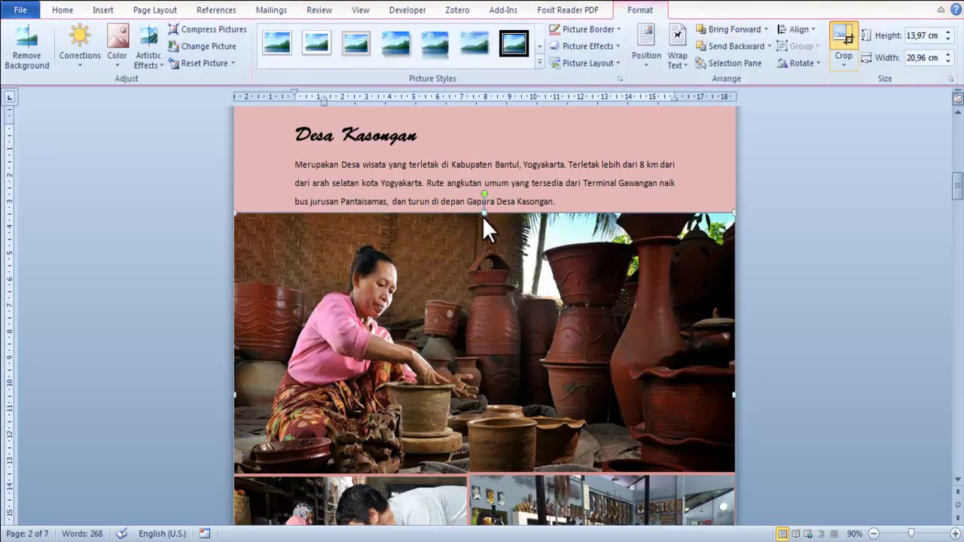
pyautogui.moveTo(481, 217); pyautogui.dragTo(442, 233)
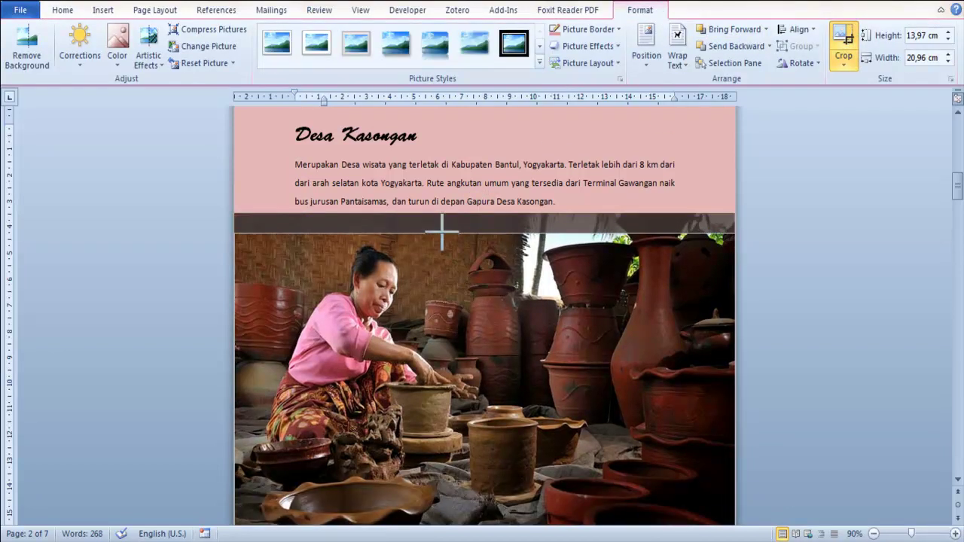
pyautogui.click(779, 216)
# Nudge the large photo, then both lower photos, up with Ctrl+Up to close the gaps.
pyautogui.click(520, 240)
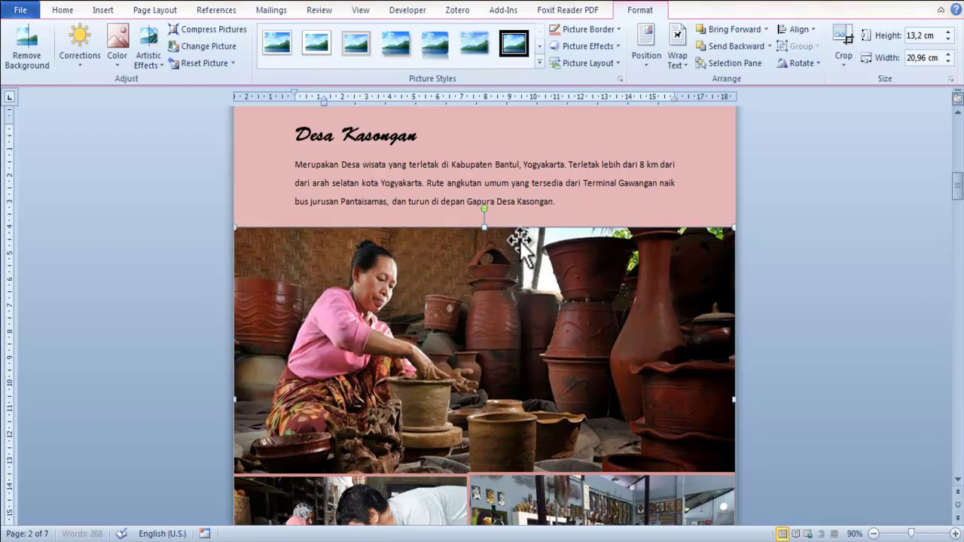
pyautogui.hotkey('ctrl', 'Up')
pyautogui.hotkey('ctrl', 'Up')
pyautogui.hotkey('ctrl', 'Up')
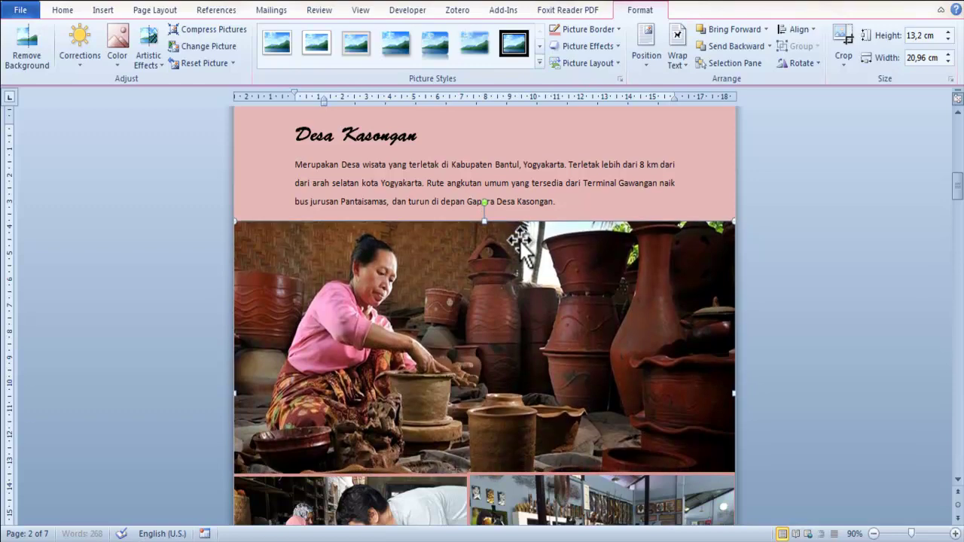
pyautogui.hotkey('ctrl', 'Up')
pyautogui.hotkey('ctrl', 'Up')
pyautogui.hotkey('ctrl', 'Up')
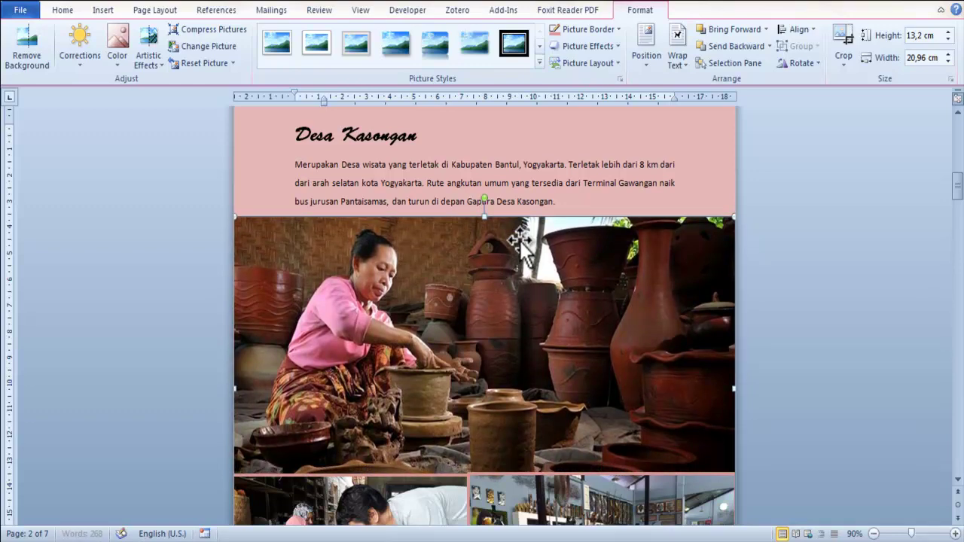
pyautogui.scroll(-5, 520, 240)
pyautogui.click(424, 268)
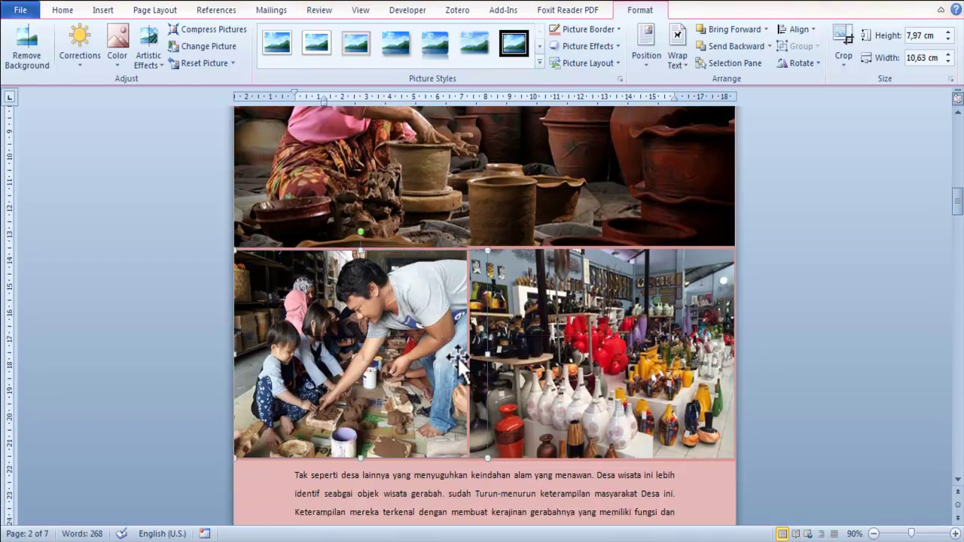
pyautogui.keyDown('shift'); pyautogui.click(631, 378); pyautogui.keyUp('shift')
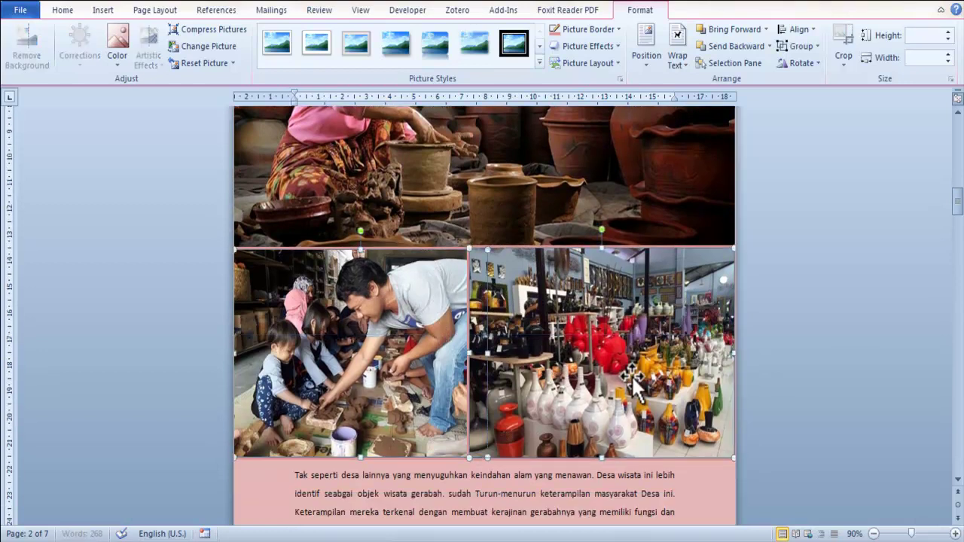
pyautogui.hotkey('ctrl', 'Up')
pyautogui.hotkey('ctrl', 'Up')
pyautogui.hotkey('ctrl', 'Up')
pyautogui.hotkey('ctrl', 'Up')
pyautogui.hotkey('ctrl', 'Up')
pyautogui.hotkey('ctrl', 'Up')
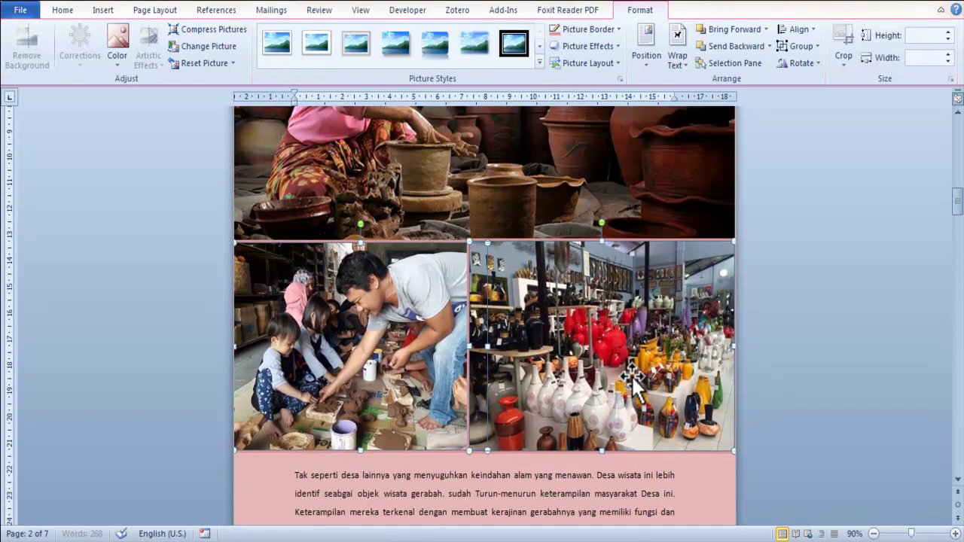
pyautogui.click(742, 376)
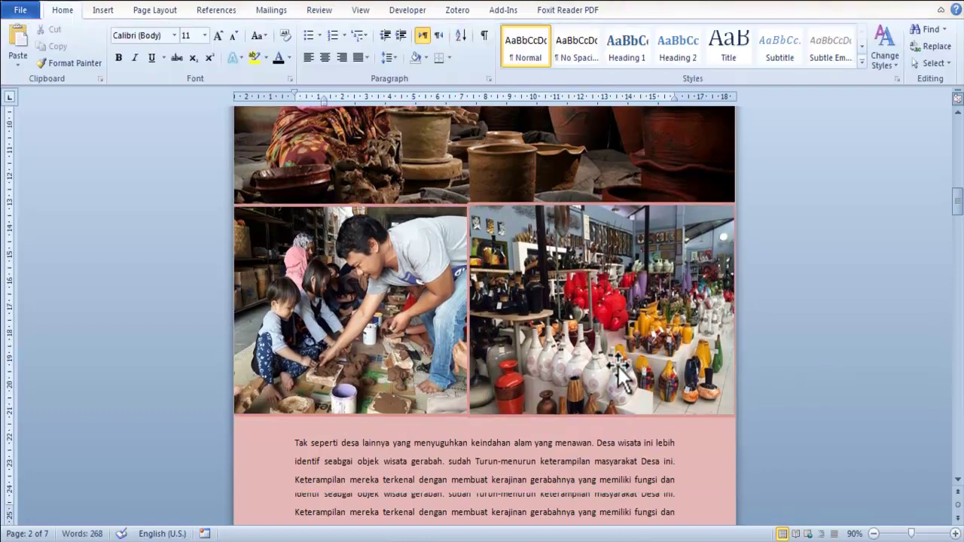
# Delete the blank line above the paragraph below the photos.
pyautogui.scroll(-4, 351, 332)
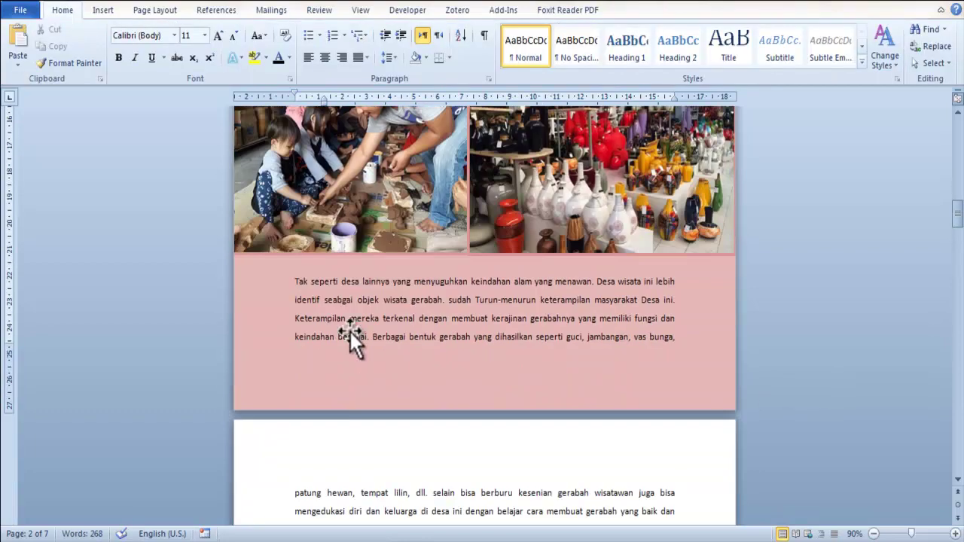
pyautogui.click(305, 269)
pyautogui.press('Delete')
# Reposition the 'Tak seperti desa lainnya' paragraph so it starts just below the two lower photos.
pyautogui.press('BackSpace')
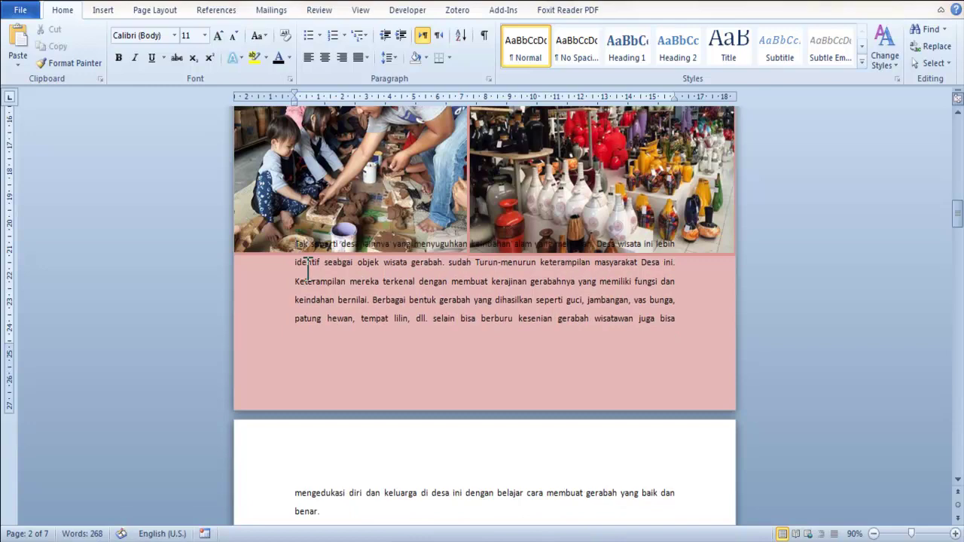
pyautogui.press('BackSpace')
pyautogui.scroll(4, 314, 280)
pyautogui.scroll(2, 339, 290)
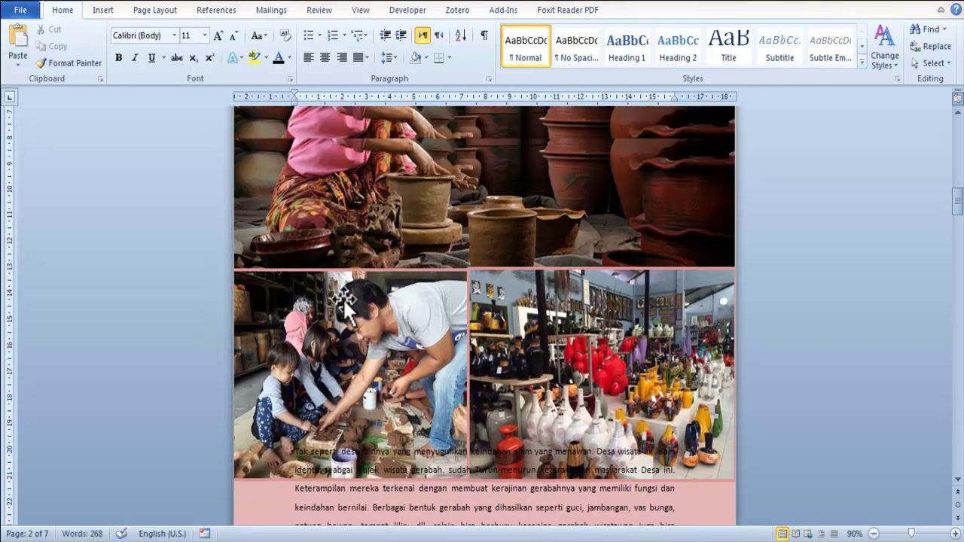
pyautogui.scroll(5, 339, 290)
pyautogui.scroll(-2, 412, 294)
pyautogui.scroll(-3, 412, 295)
pyautogui.scroll(-1, 412, 295)
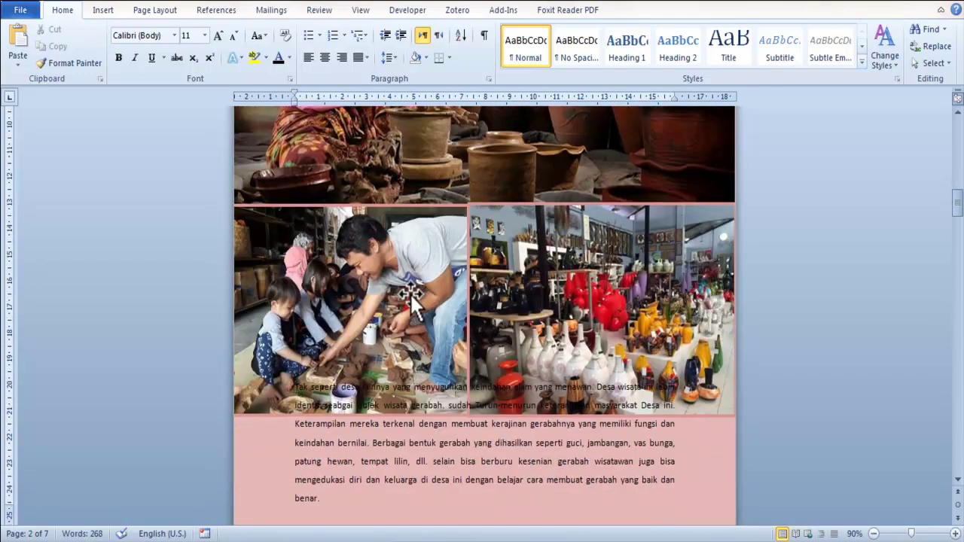
pyautogui.scroll(-2, 391, 294)
pyautogui.press('Return')
pyautogui.press('Return')
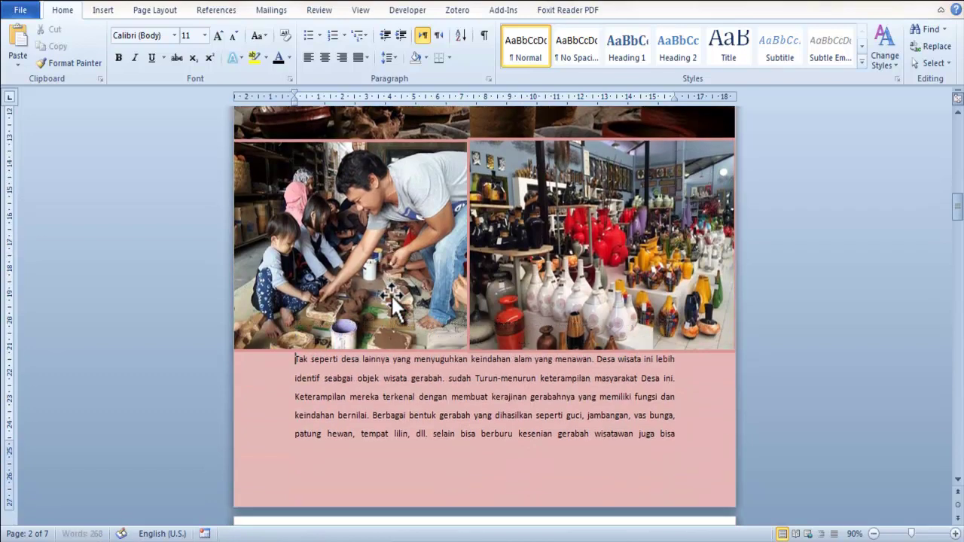
# Back on the cover, select the pink background shape and bring up the Page Layout options.
pyautogui.scroll(-1, 391, 294)
pyautogui.scroll(3, 392, 297)
pyautogui.scroll(2, 391, 295)
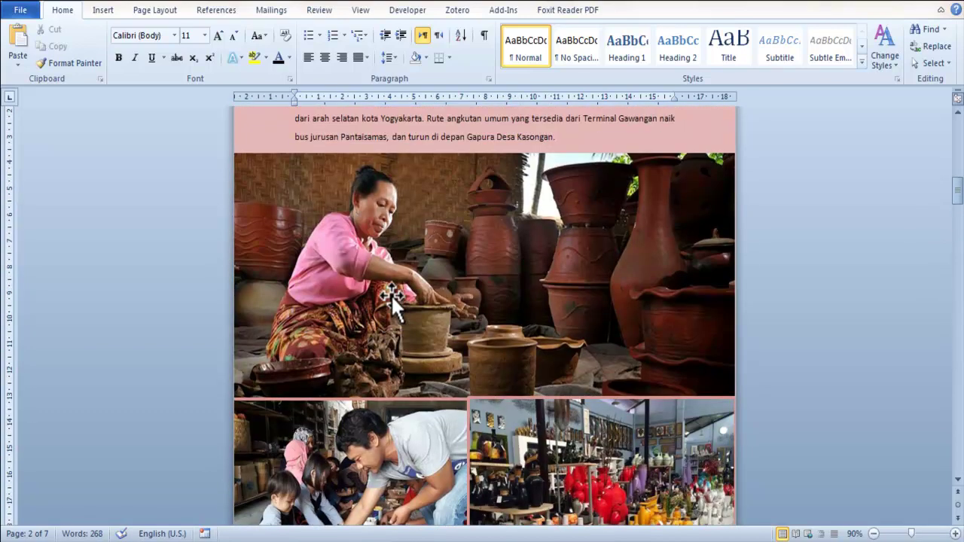
pyautogui.scroll(1, 391, 294)
pyautogui.scroll(2, 391, 295)
pyautogui.scroll(1, 391, 295)
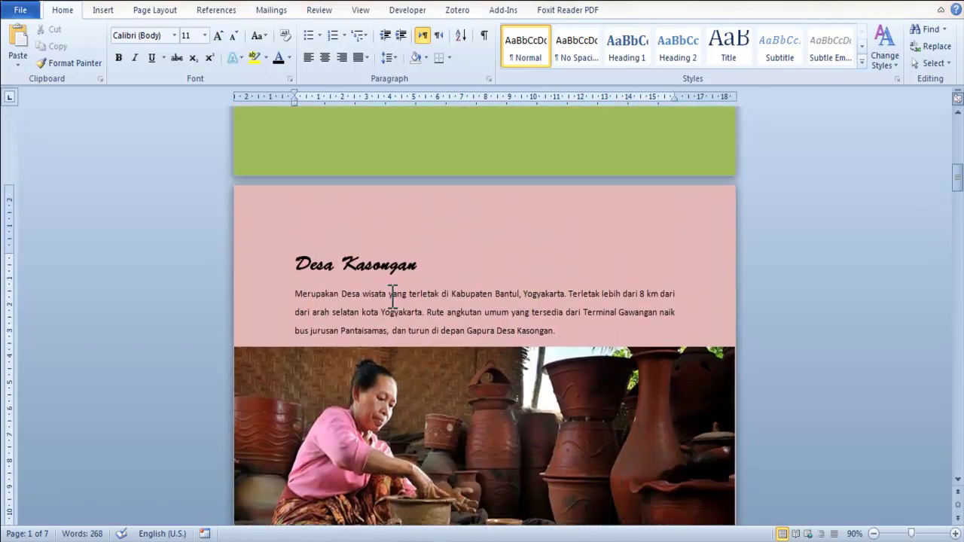
pyautogui.scroll(1, 431, 294)
pyautogui.scroll(3, 430, 297)
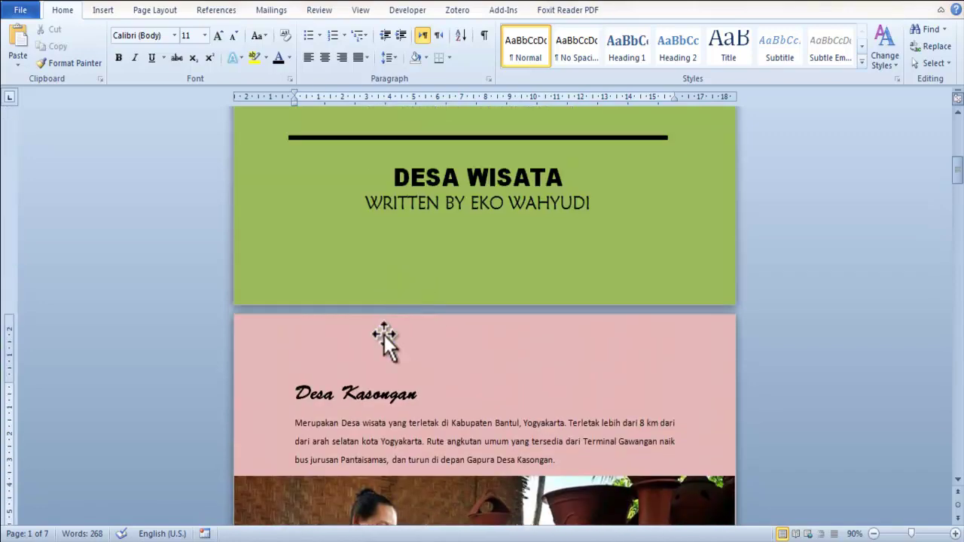
pyautogui.click(358, 335)
pyautogui.click(170, 7)
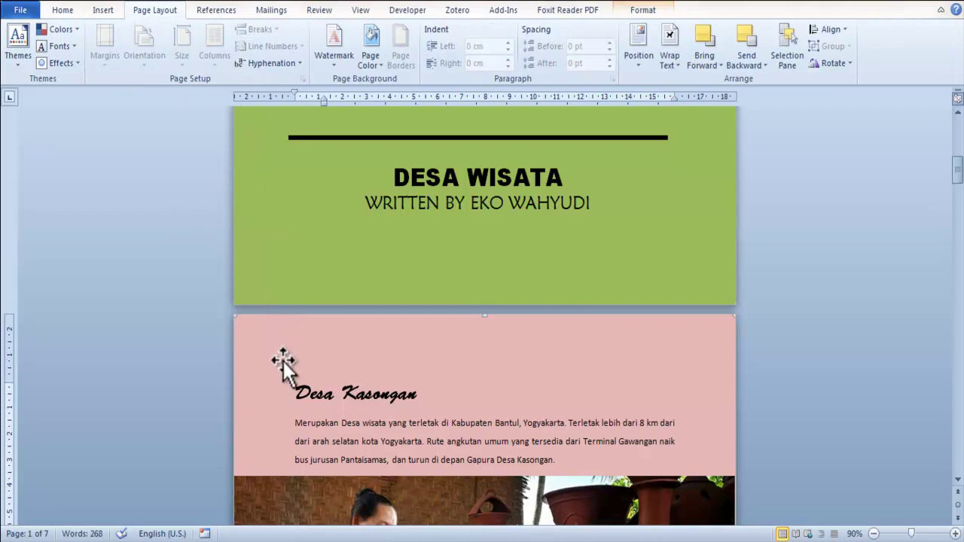
# Change the page margins from 2,54 cm to 2 cm in Page Setup.
pyautogui.click(298, 380)
pyautogui.click(181, 54)
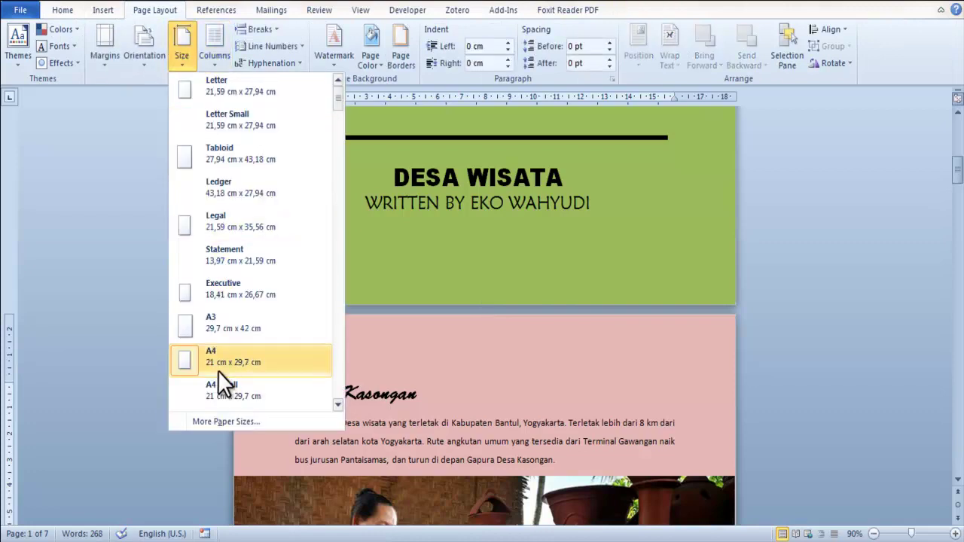
pyautogui.click(211, 419)
pyautogui.click(359, 77)
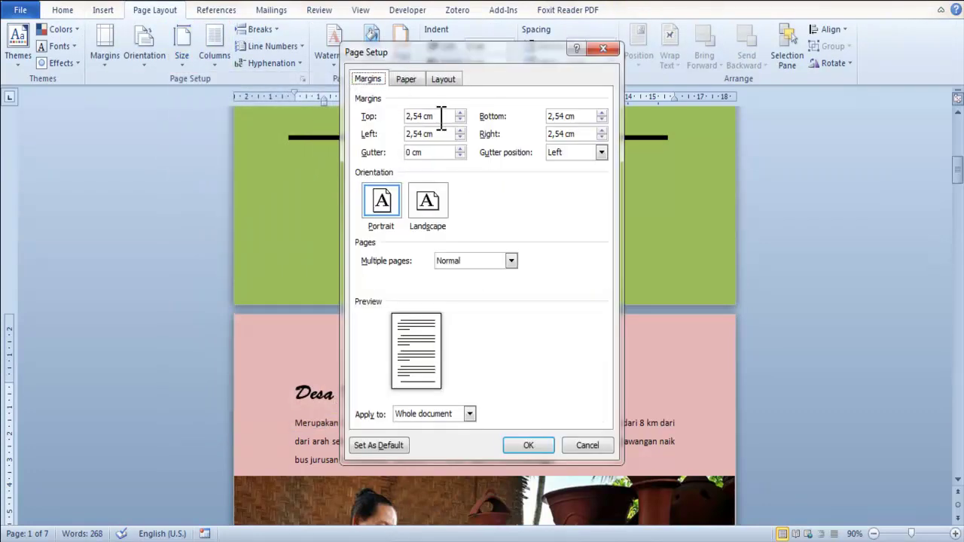
pyautogui.moveTo(441, 116)
pyautogui.mouseDown()
pyautogui.moveTo(394, 121)
pyautogui.moveTo(380, 139)
pyautogui.mouseUp()
pyautogui.write('2')
pyautogui.write('2')
pyautogui.moveTo(581, 116); pyautogui.dragTo(492, 134)
pyautogui.click(514, 442)
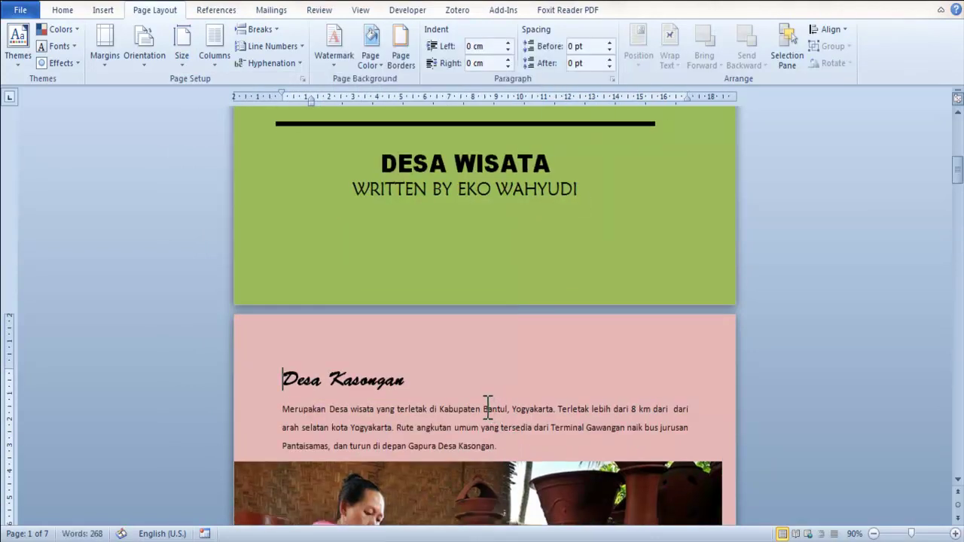
# Scroll through the document to review the text reflowed by the 2 cm margins.
pyautogui.scroll(-5, 484, 399)
pyautogui.scroll(-5, 481, 381)
pyautogui.scroll(-5, 481, 382)
pyautogui.scroll(-3, 483, 381)
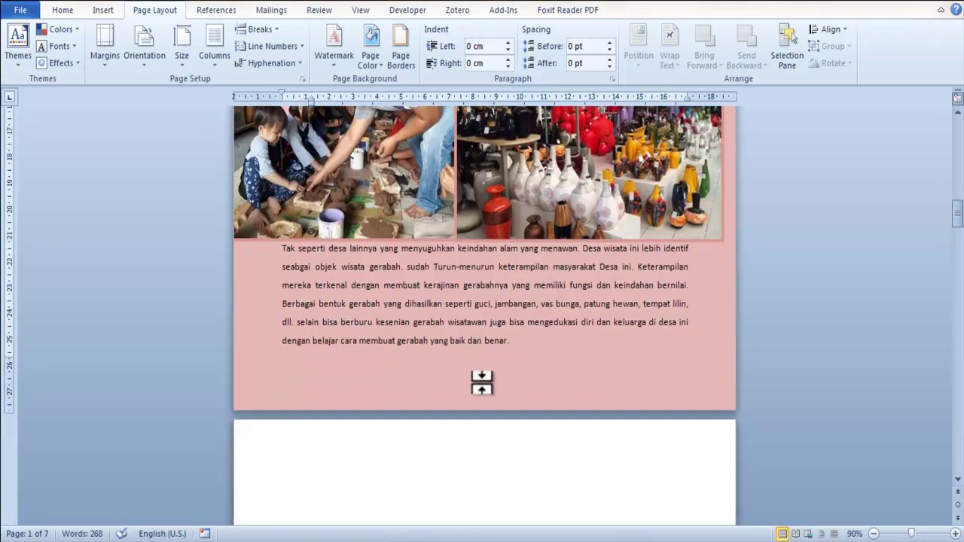
pyautogui.scroll(-3, 485, 383)
pyautogui.scroll(5, 475, 360)
pyautogui.scroll(1, 475, 360)
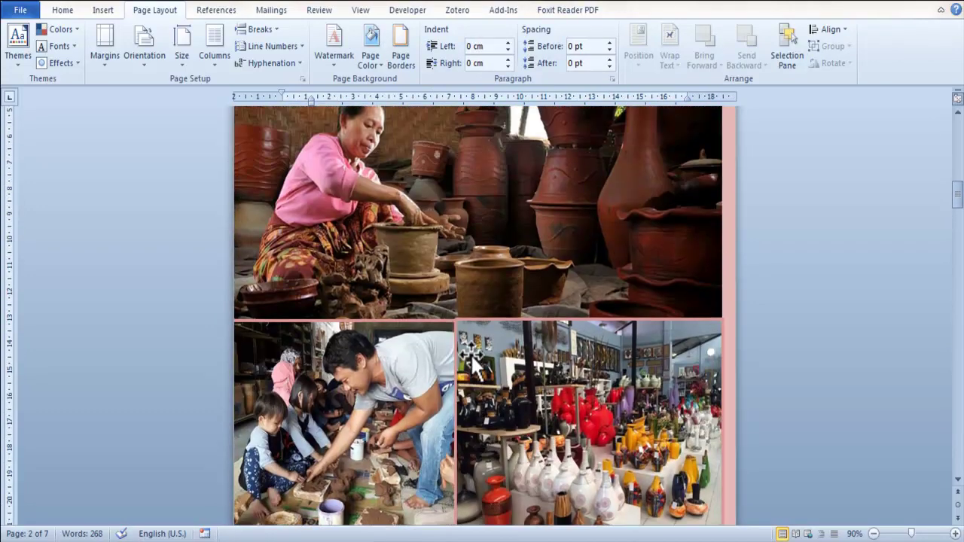
pyautogui.scroll(2, 580, 336)
pyautogui.scroll(1, 582, 332)
pyautogui.scroll(5, 587, 313)
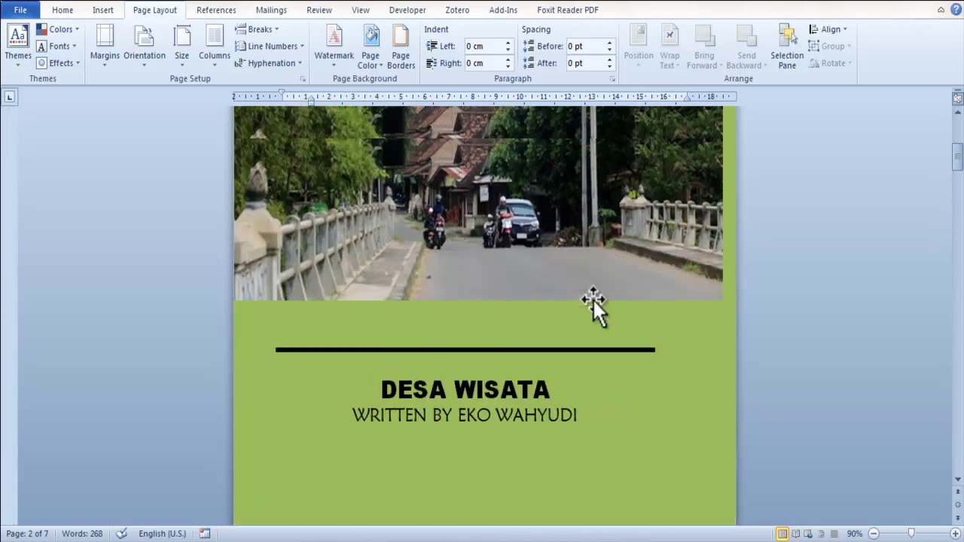
pyautogui.scroll(3, 603, 286)
# Stretch the bridge photo's top-right corner to the page edge and nudge it slightly down.
pyautogui.scroll(1, 633, 265)
pyautogui.click(656, 257)
pyautogui.scroll(3, 664, 288)
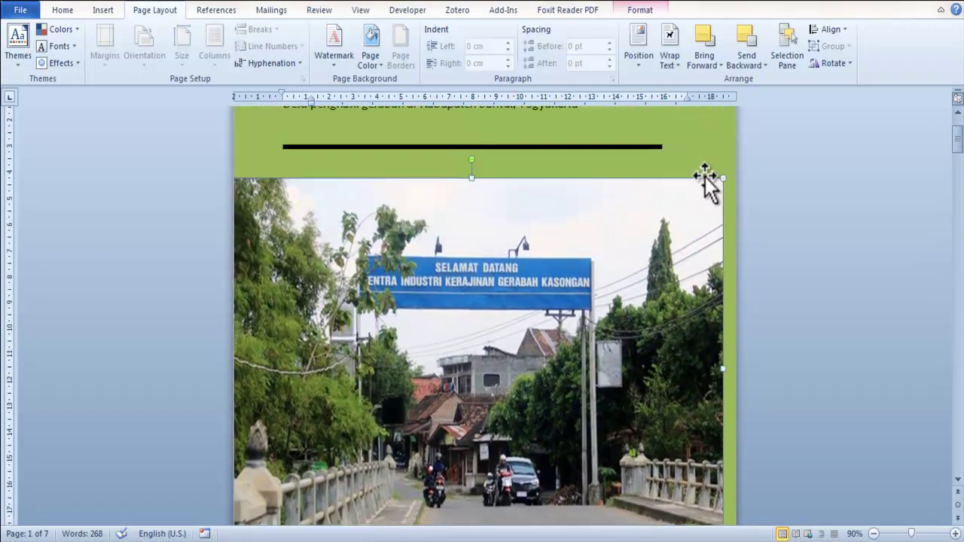
pyautogui.moveTo(722, 179); pyautogui.dragTo(735, 168)
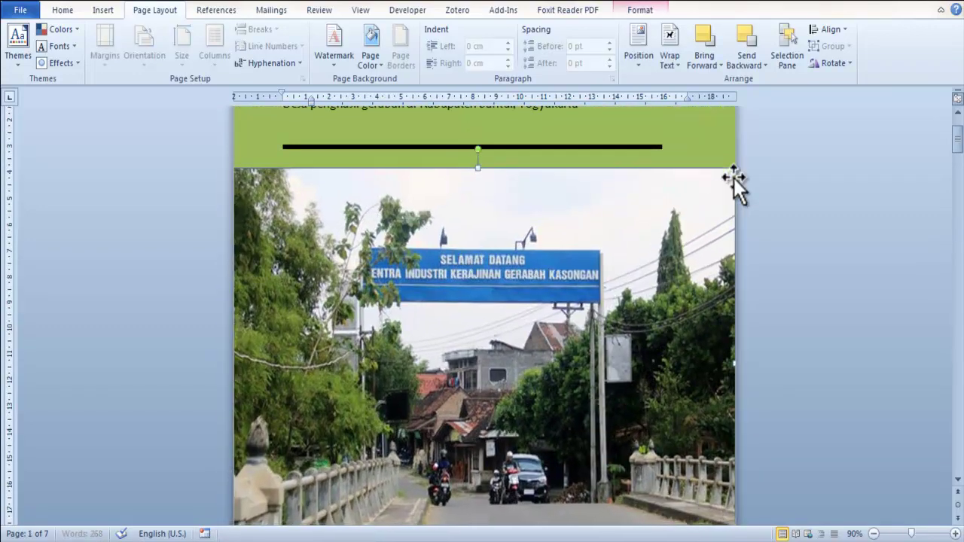
pyautogui.scroll(-5, 695, 179)
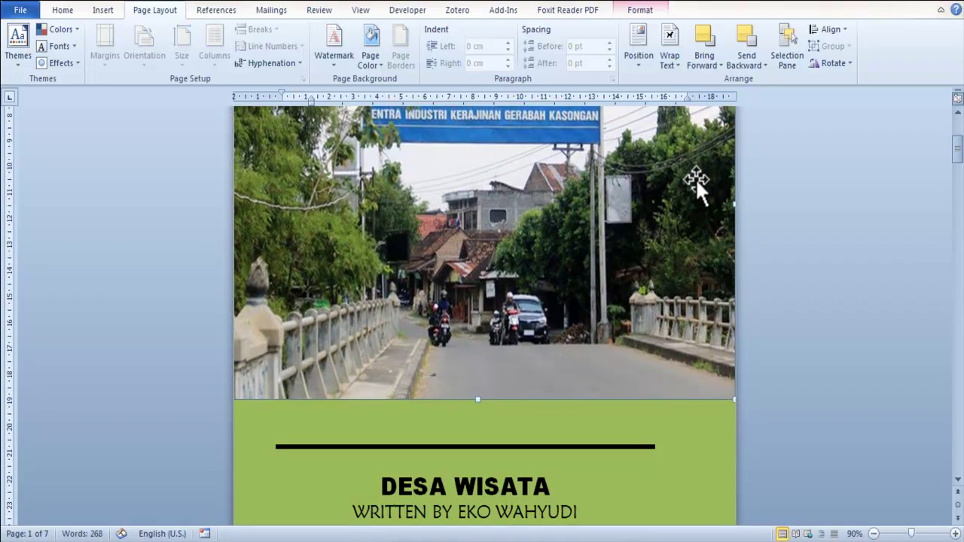
pyautogui.press('Down')
pyautogui.press('Down')
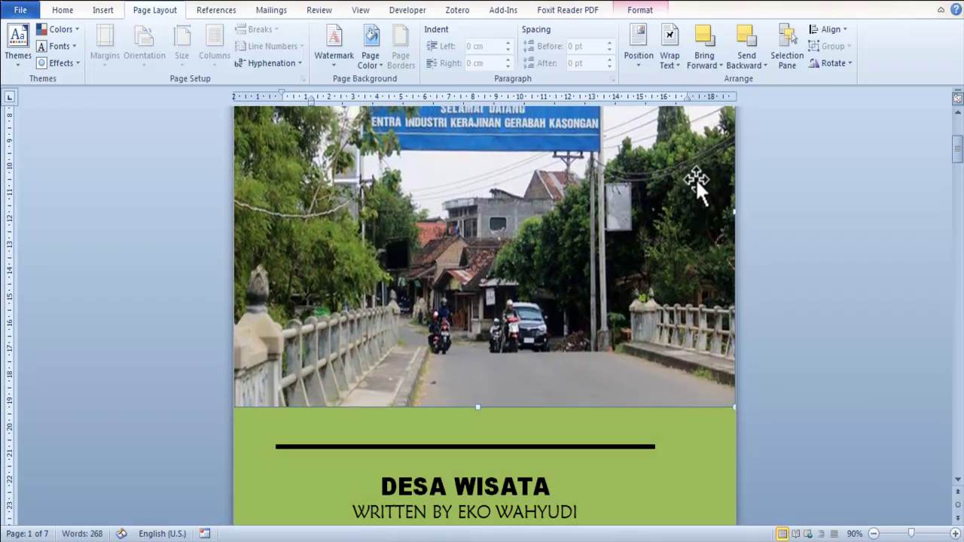
# Check the cover in print preview, then return to editing the cover title.
pyautogui.hotkey('ctrl', 'p')
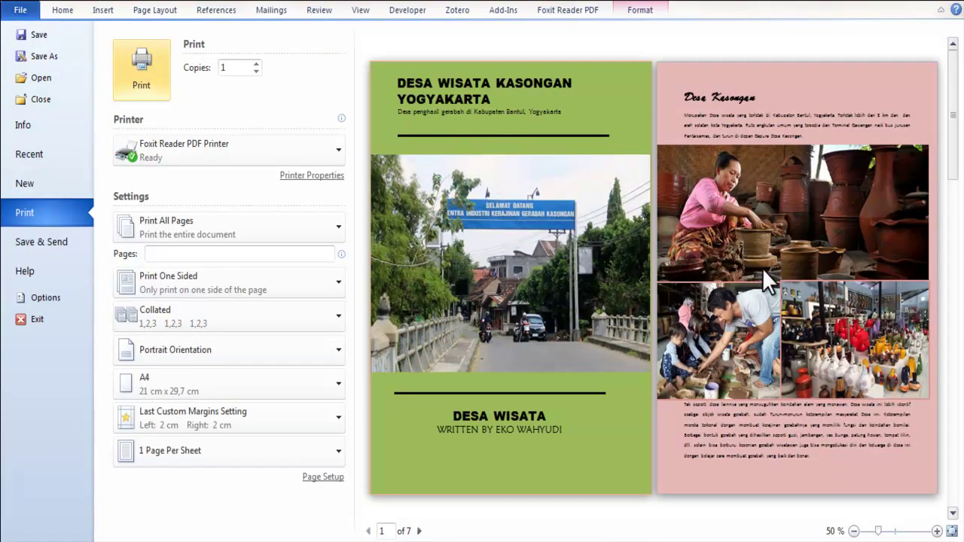
pyautogui.click(57, 9)
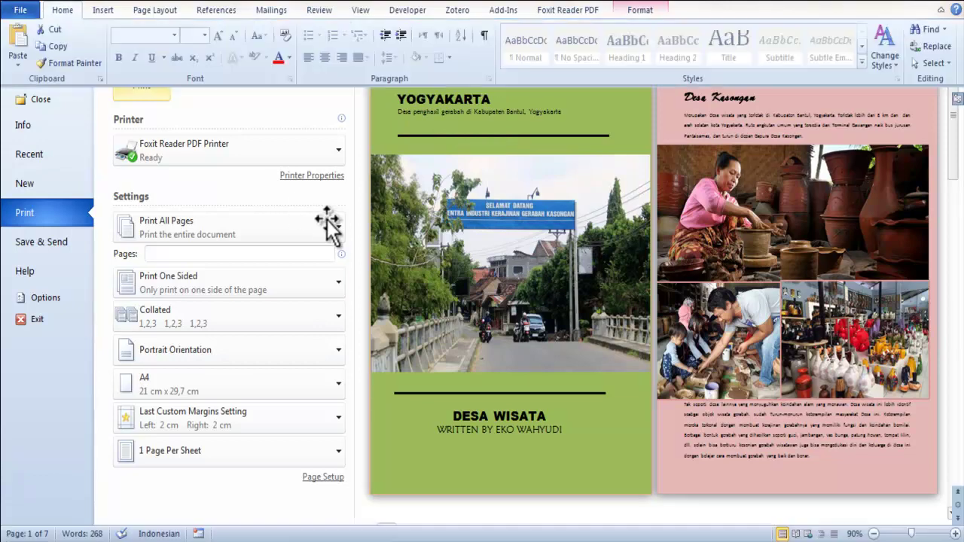
pyautogui.click(319, 168)
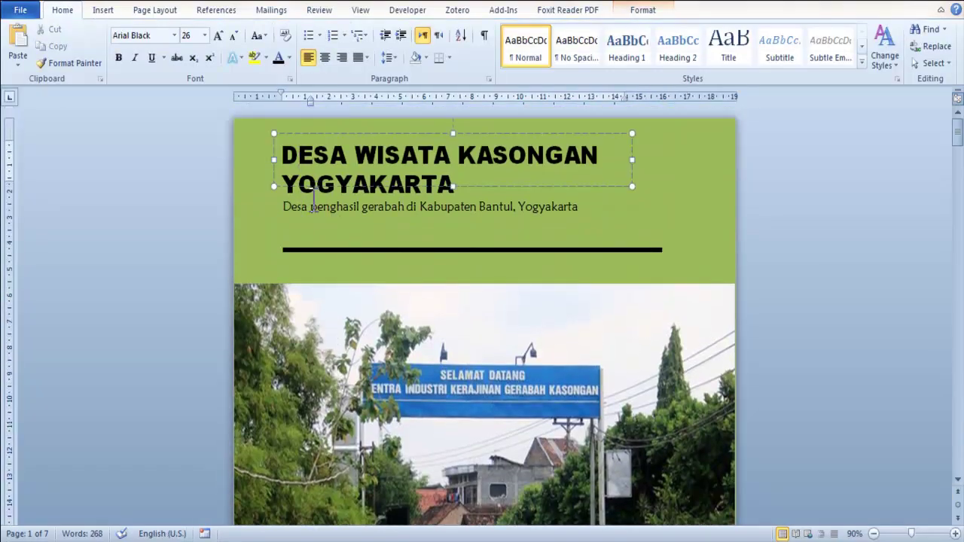
# Align the cover's bridge photo to the middle using the picture Align options.
pyautogui.click(332, 320)
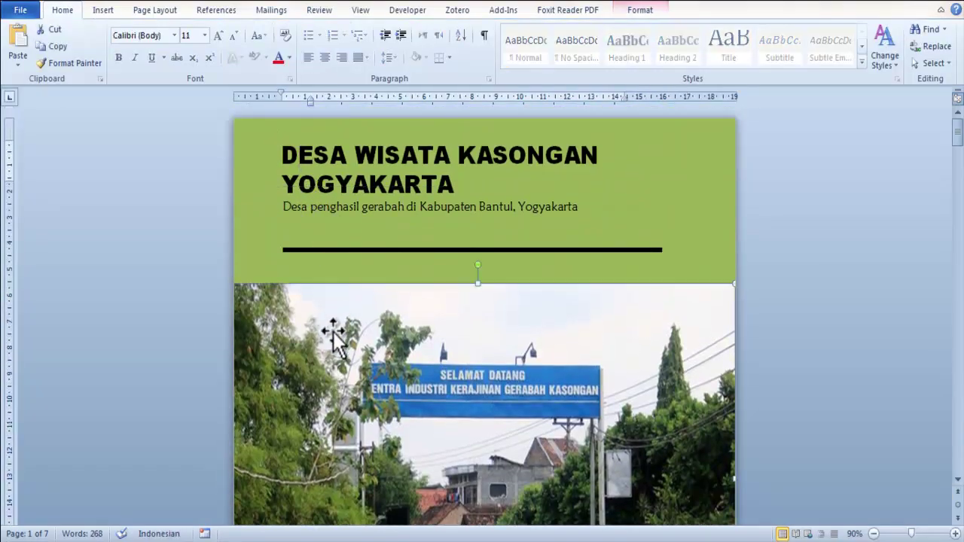
pyautogui.click(641, 10)
pyautogui.click(682, 58)
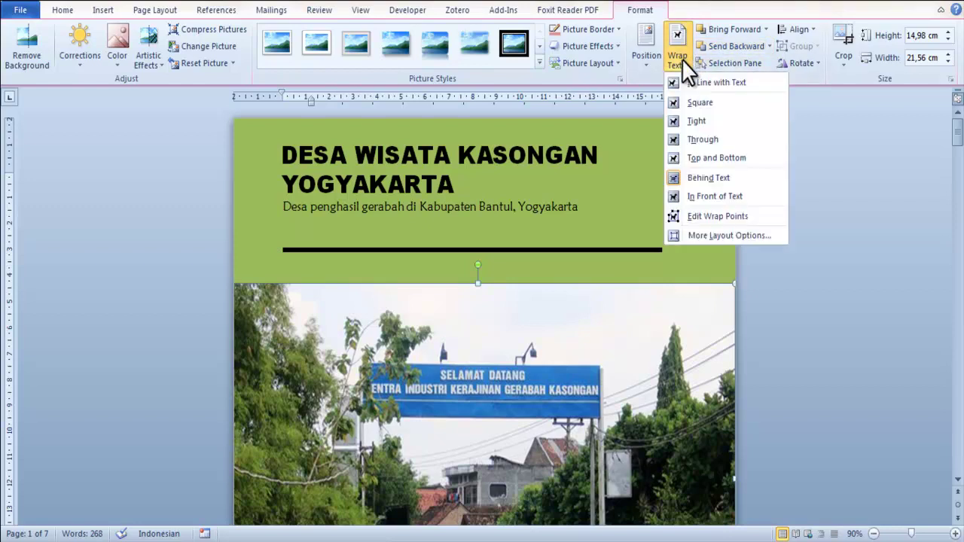
pyautogui.click(800, 46)
pyautogui.click(798, 28)
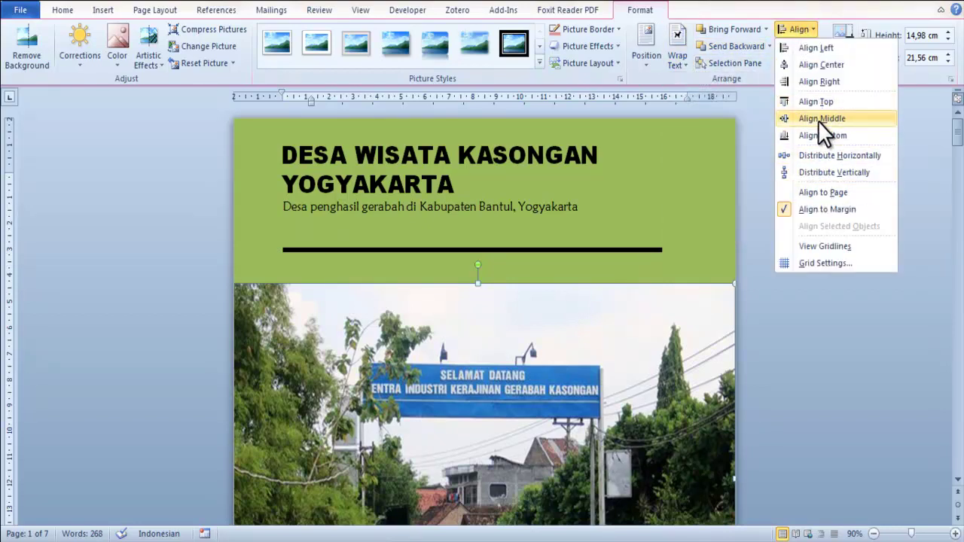
pyautogui.click(818, 121)
# Select the word YOGYAKARTA in the cover title.
pyautogui.click(357, 155)
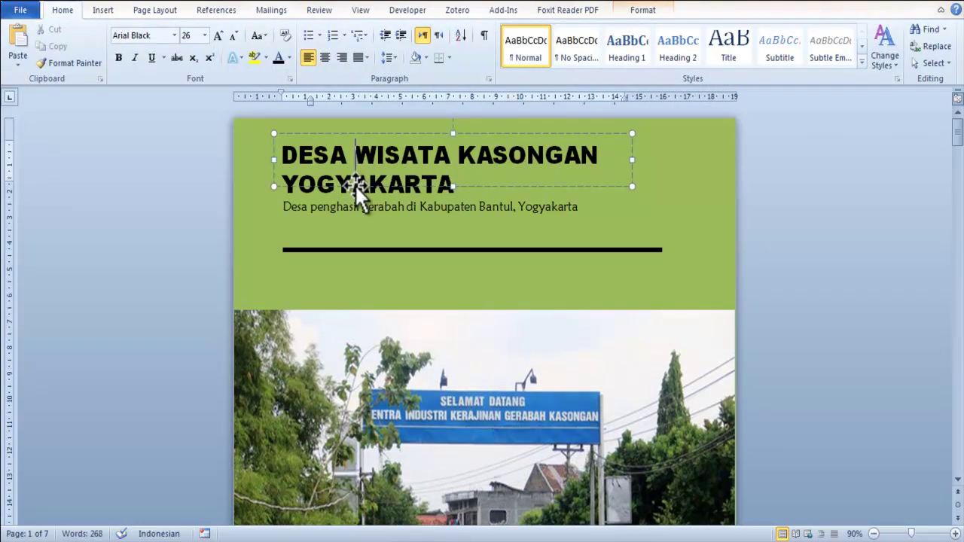
pyautogui.doubleClick(373, 188)
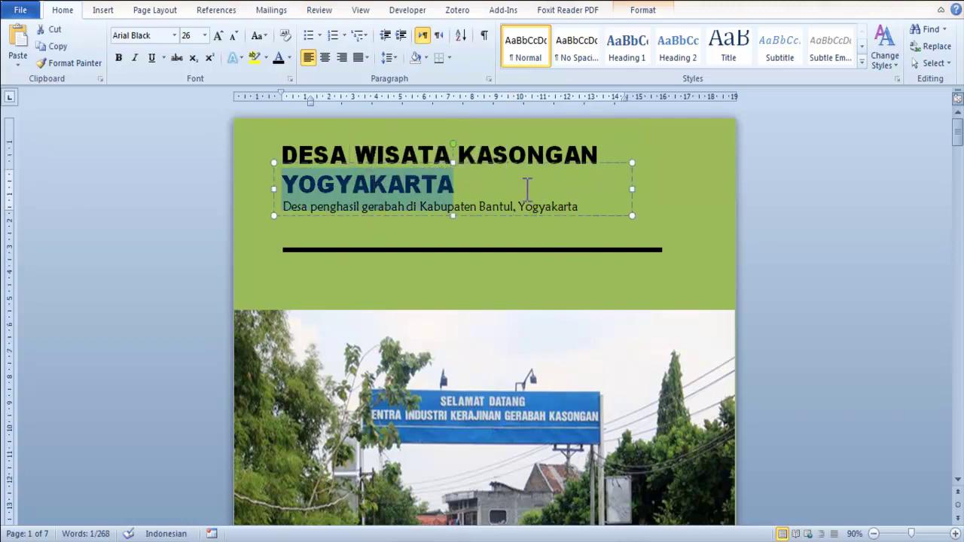
pyautogui.click(510, 154)
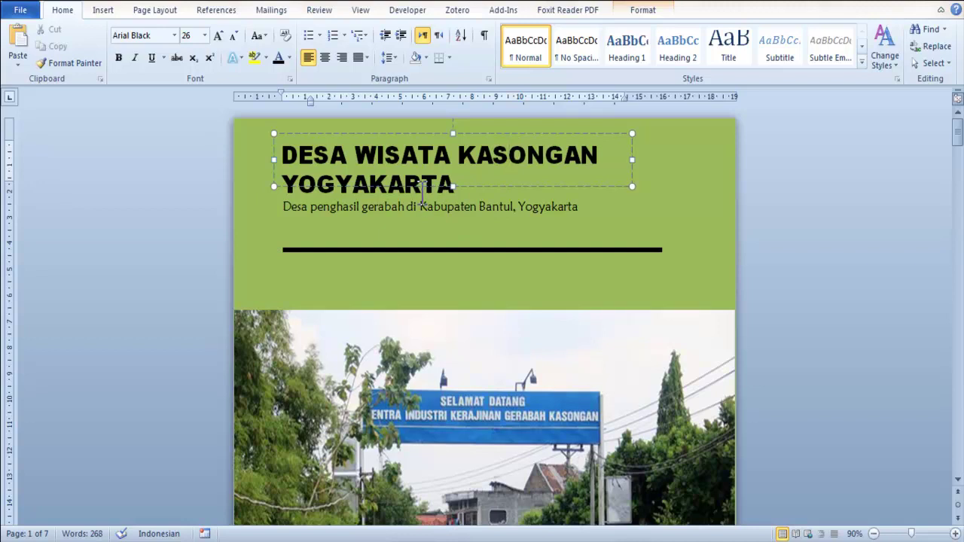
pyautogui.doubleClick(304, 188)
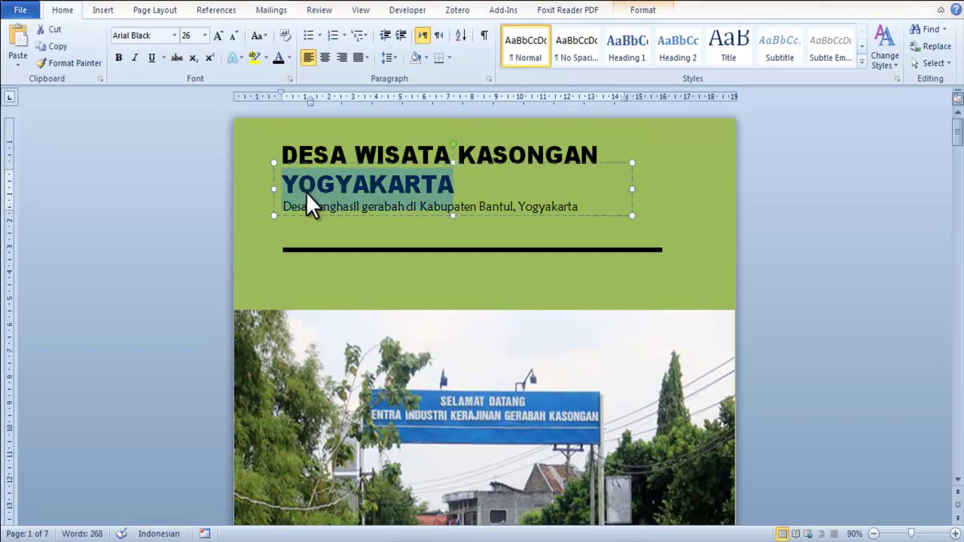
# Move the cover subtitle box slightly lower so it takes in the black divider line.
pyautogui.click(309, 165)
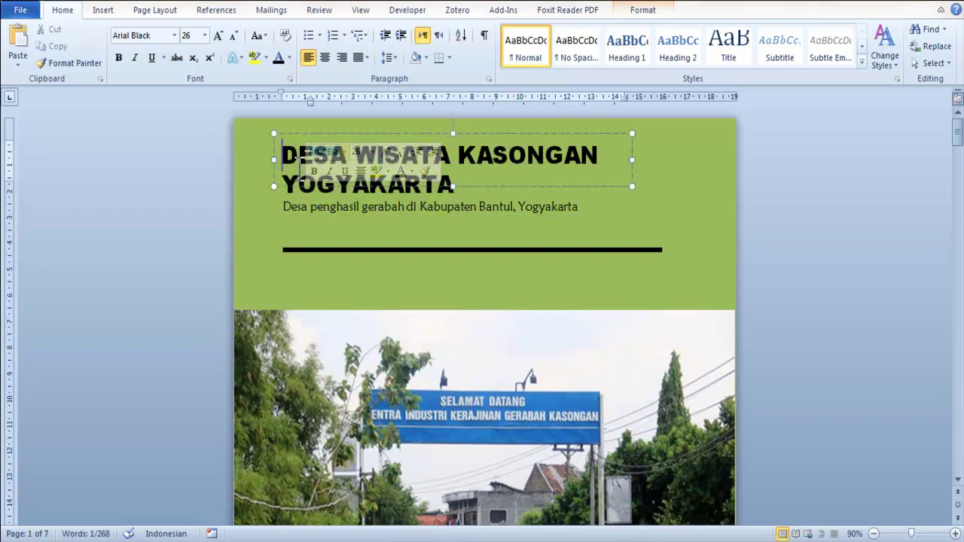
pyautogui.click(309, 207)
pyautogui.click(302, 246)
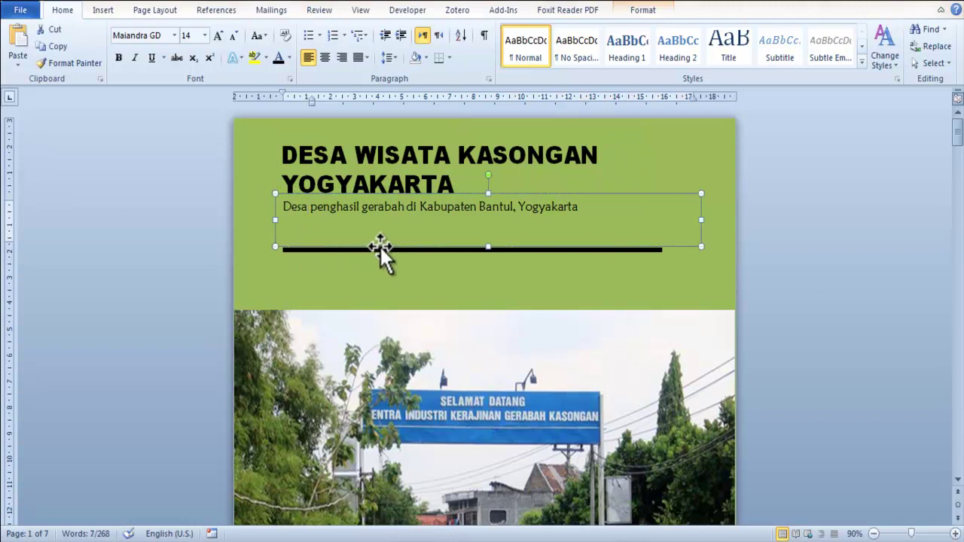
pyautogui.moveTo(379, 246); pyautogui.dragTo(397, 254)
pyautogui.hotkey('ctrl', 'Down')
pyautogui.hotkey('ctrl', 'Down')
pyautogui.hotkey('ctrl', 'Down')
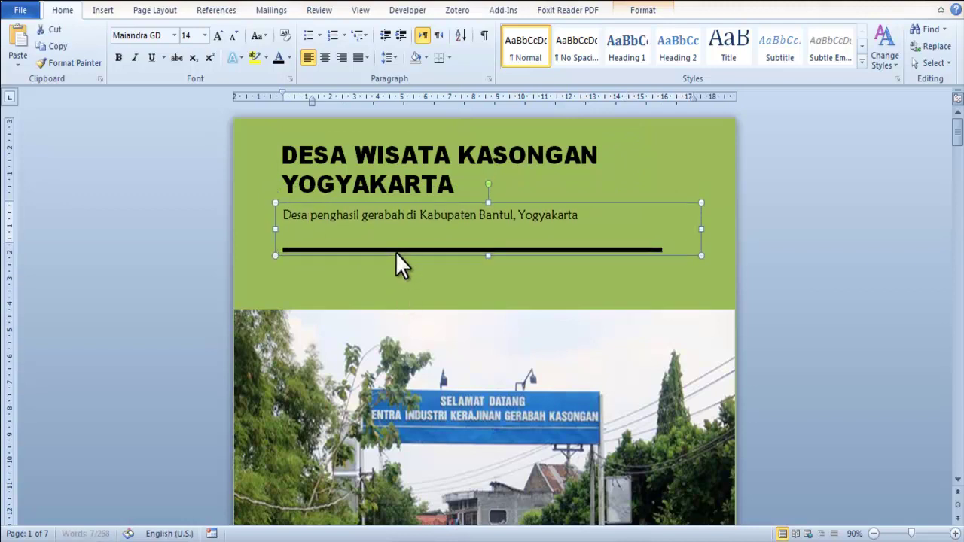
pyautogui.hotkey('ctrl', 'Down')
pyautogui.hotkey('ctrl', 'Down')
pyautogui.hotkey('ctrl', 'Down')
pyautogui.hotkey('ctrl', 'Down')
pyautogui.hotkey('ctrl', 'Down')
pyautogui.hotkey('ctrl', 'Down')
pyautogui.hotkey('ctrl', 'Down')
pyautogui.hotkey('ctrl', 'Down')
pyautogui.hotkey('ctrl', 'Down')
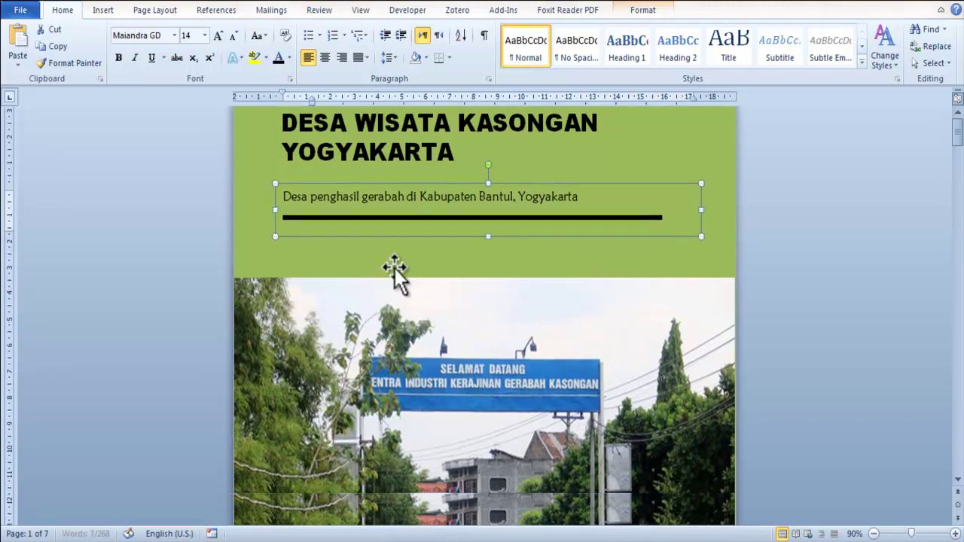
pyautogui.scroll(-10, 394, 260)
pyautogui.scroll(1, 424, 264)
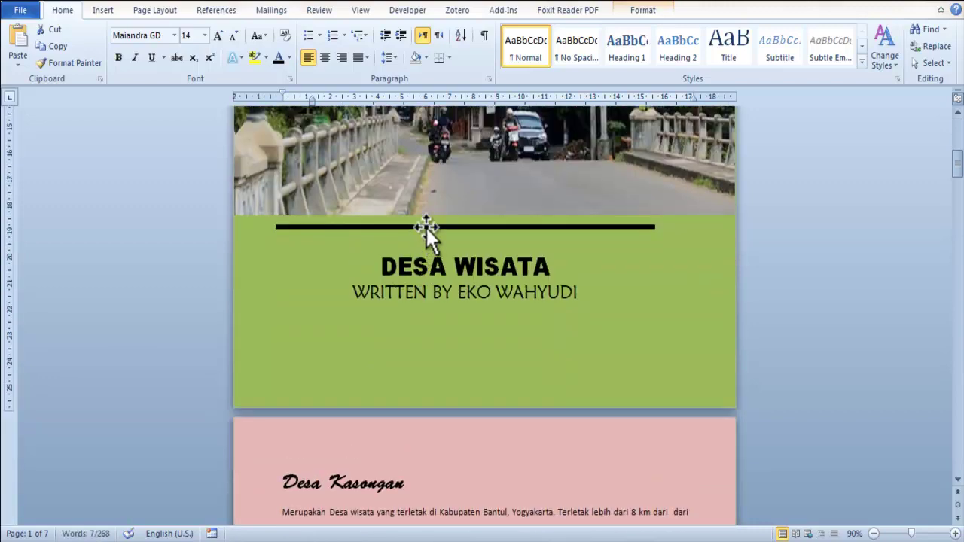
# Nudge the lower panel's black rule right and down, and the DESA WISATA box right.
pyautogui.click(419, 223)
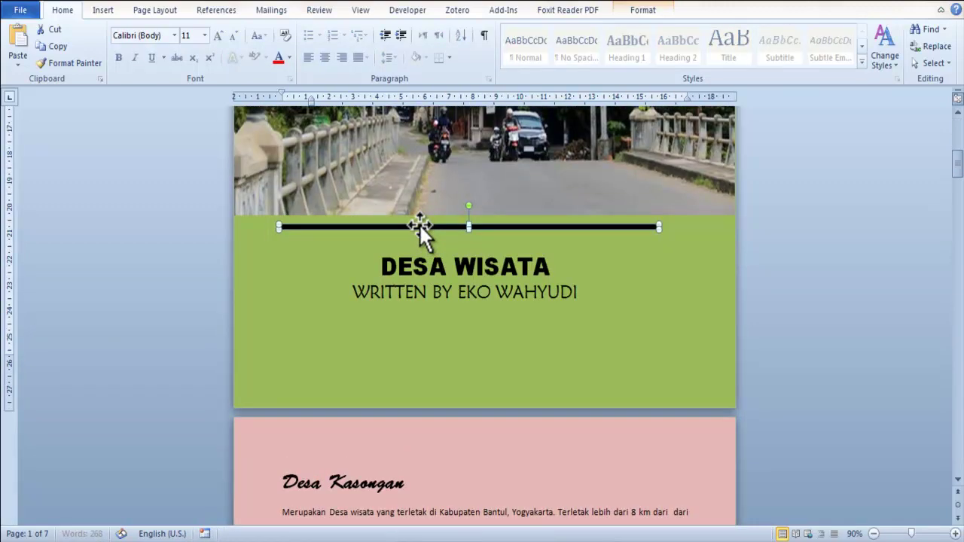
pyautogui.hotkey('ctrl', 'Right')
pyautogui.hotkey('ctrl', 'Right')
pyautogui.hotkey('ctrl', 'Right')
pyautogui.hotkey('ctrl', 'Right')
pyautogui.hotkey('ctrl', 'Right')
pyautogui.hotkey('ctrl', 'Right')
pyautogui.hotkey('ctrl', 'Down')
pyautogui.hotkey('ctrl', 'Down')
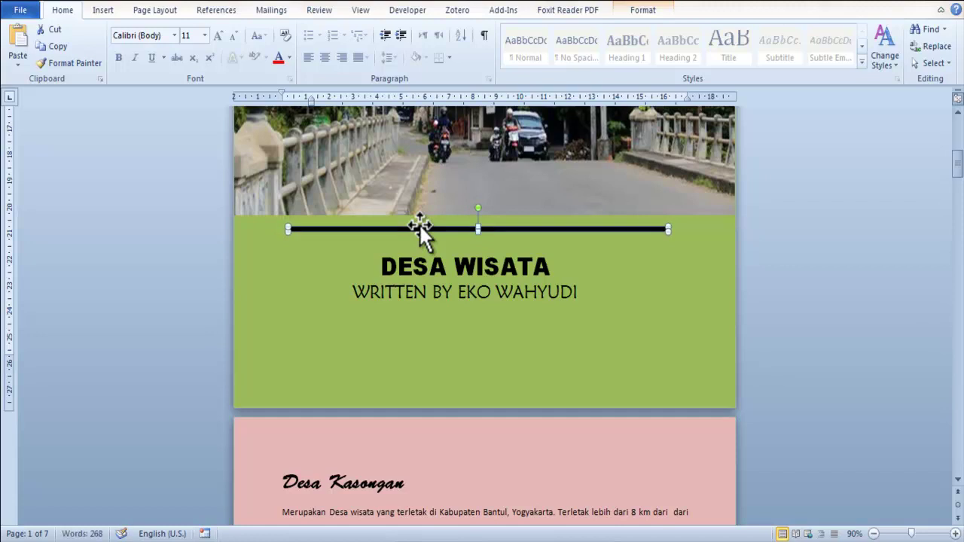
pyautogui.hotkey('ctrl', 'Down')
pyautogui.hotkey('ctrl', 'Down')
pyautogui.hotkey('ctrl', 'Down')
pyautogui.hotkey('ctrl', 'Down')
pyautogui.hotkey('ctrl', 'Down')
pyautogui.click(421, 271)
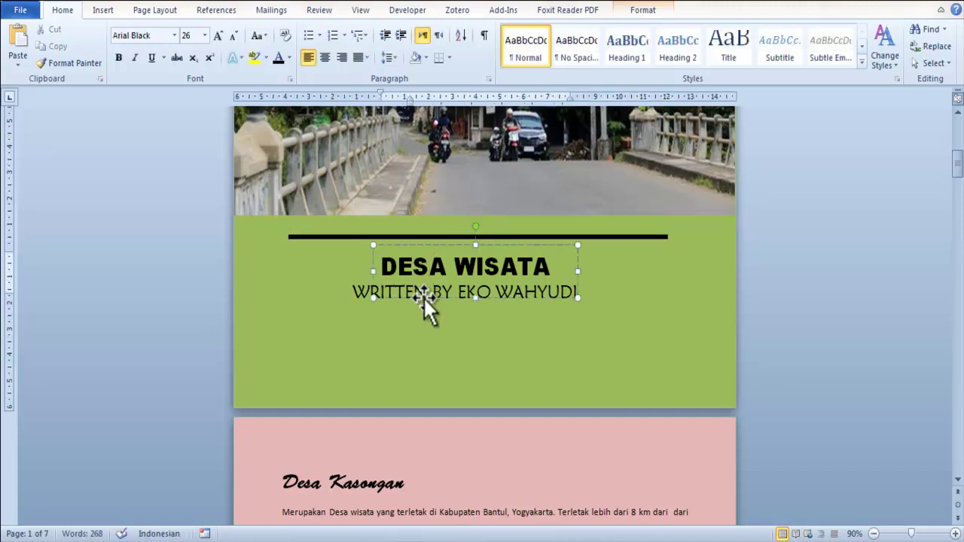
pyautogui.click(426, 299)
pyautogui.hotkey('ctrl', 'Right')
pyautogui.hotkey('ctrl', 'Right')
pyautogui.hotkey('ctrl', 'Right')
pyautogui.hotkey('ctrl', 'Right')
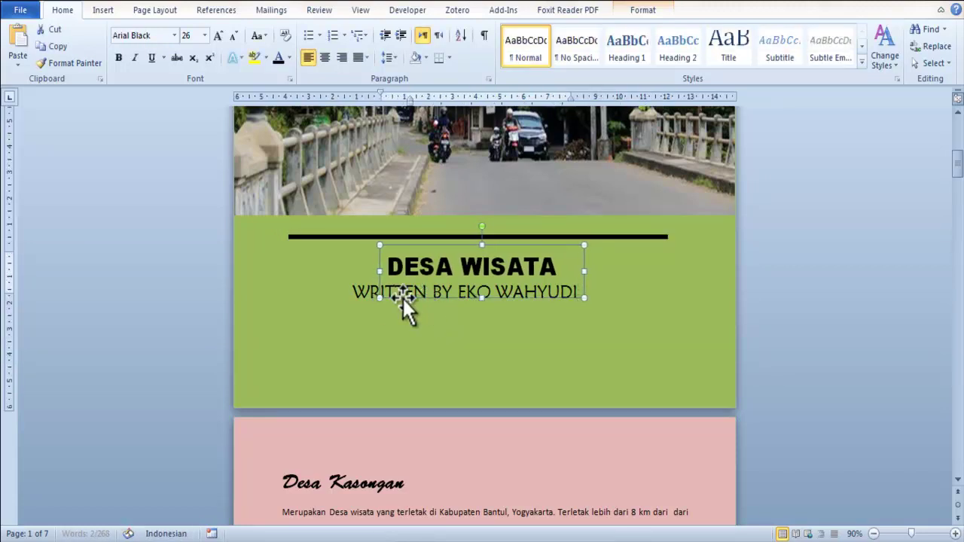
pyautogui.hotkey('ctrl', 'Right')
# Shift the author credit box right and down, then back slightly left.
pyautogui.click(373, 296)
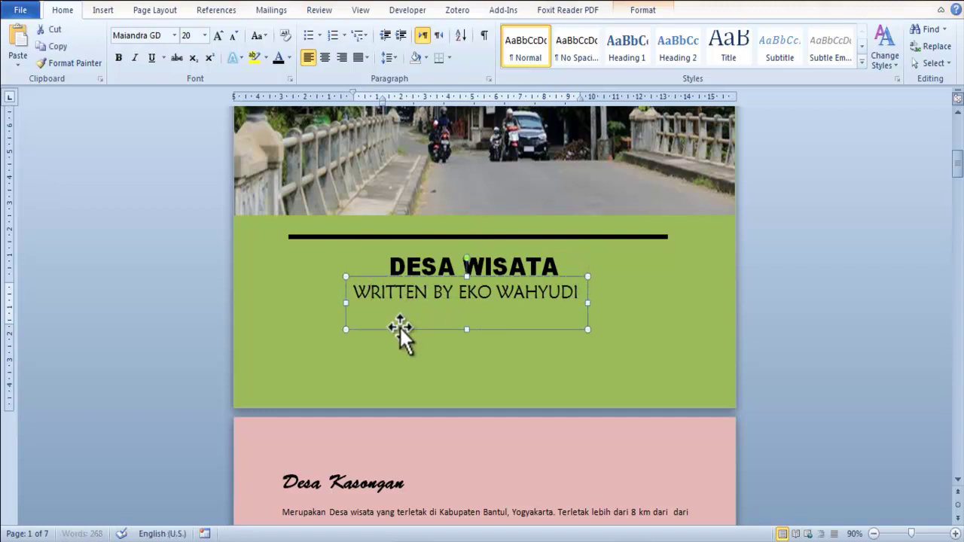
pyautogui.click(399, 326)
pyautogui.hotkey('ctrl', 'Right')
pyautogui.hotkey('ctrl', 'Right')
pyautogui.hotkey('ctrl', 'Right')
pyautogui.hotkey('ctrl', 'Right')
pyautogui.hotkey('ctrl', 'Right')
pyautogui.hotkey('ctrl', 'Right')
pyautogui.hotkey('ctrl', 'Right')
pyautogui.hotkey('ctrl', 'Right')
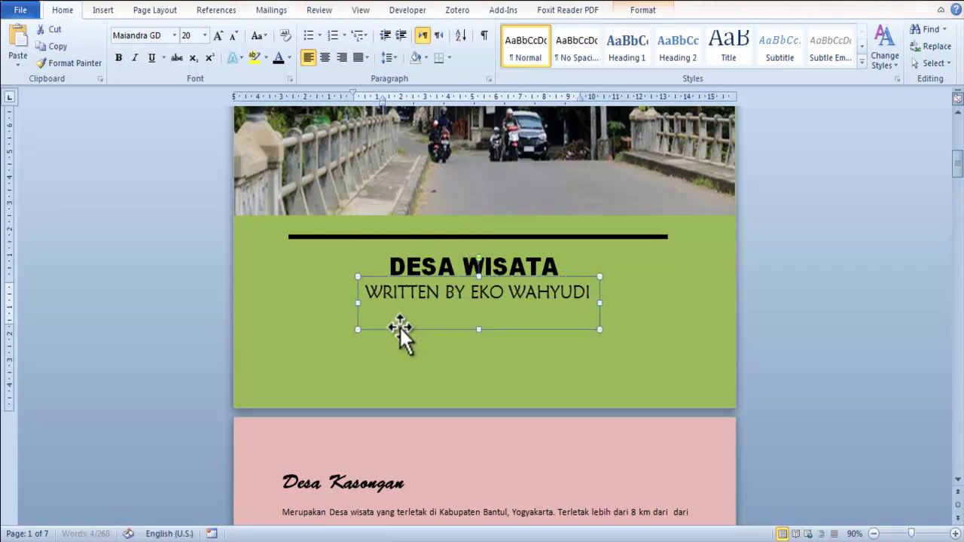
pyautogui.hotkey('ctrl', 'Right')
pyautogui.hotkey('ctrl', 'Down')
pyautogui.hotkey('ctrl', 'Down')
pyautogui.hotkey('ctrl', 'Down')
pyautogui.hotkey('ctrl', 'Down')
pyautogui.hotkey('ctrl', 'Down')
pyautogui.hotkey('ctrl', 'Down')
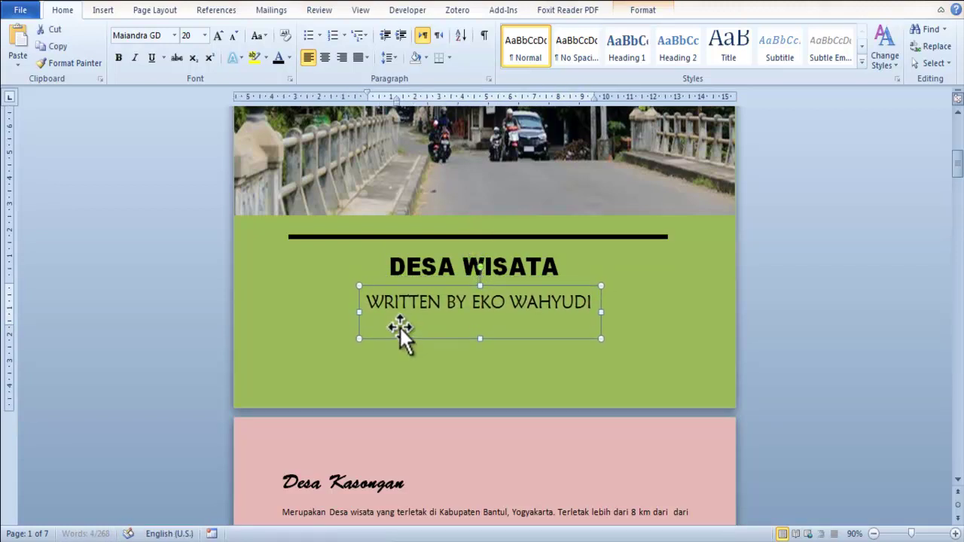
pyautogui.hotkey('ctrl', 'Left')
pyautogui.hotkey('ctrl', 'Left')
pyautogui.hotkey('ctrl', 'Left')
pyautogui.hotkey('ctrl', 'Left')
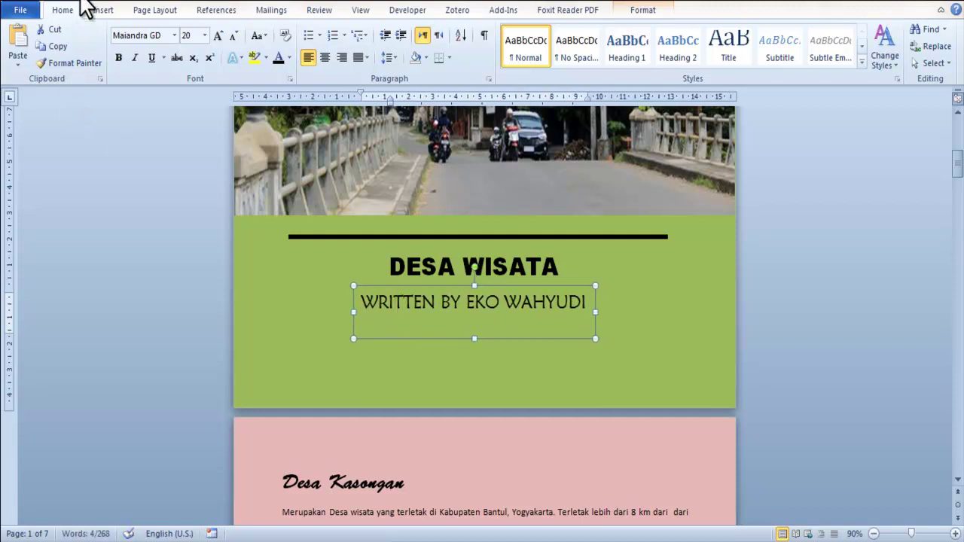
# Check the cover in print preview and return to editing.
pyautogui.hotkey('ctrl', 'p')
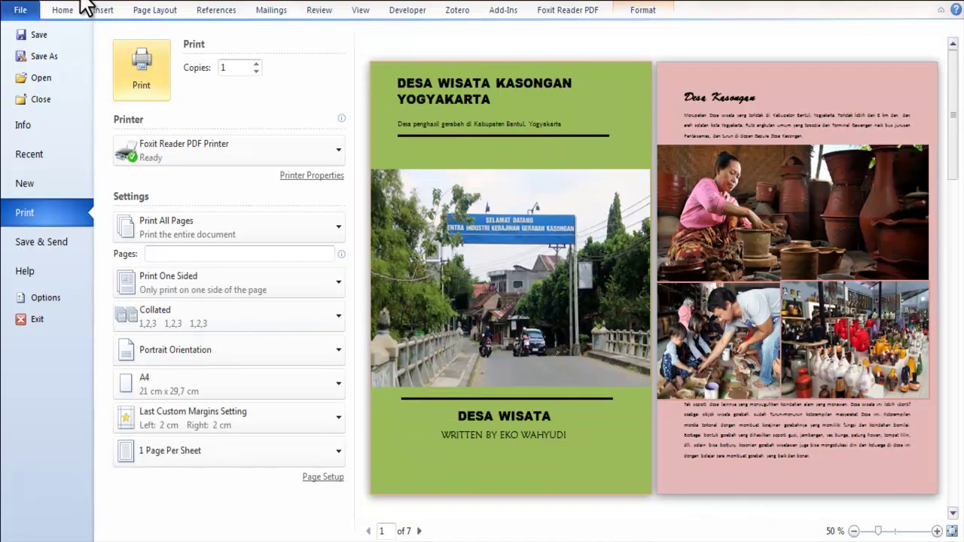
pyautogui.click(64, 10)
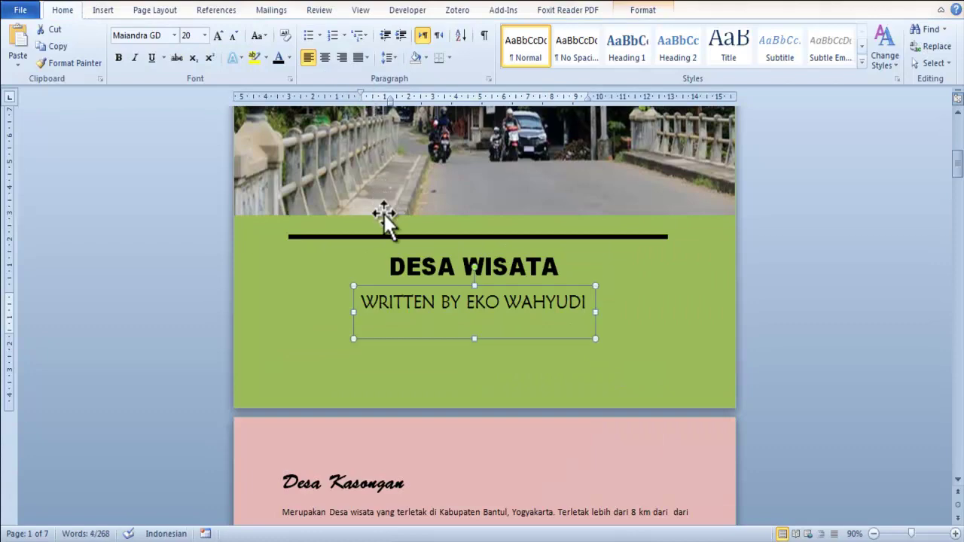
pyautogui.scroll(6, 384, 234)
pyautogui.scroll(2, 389, 234)
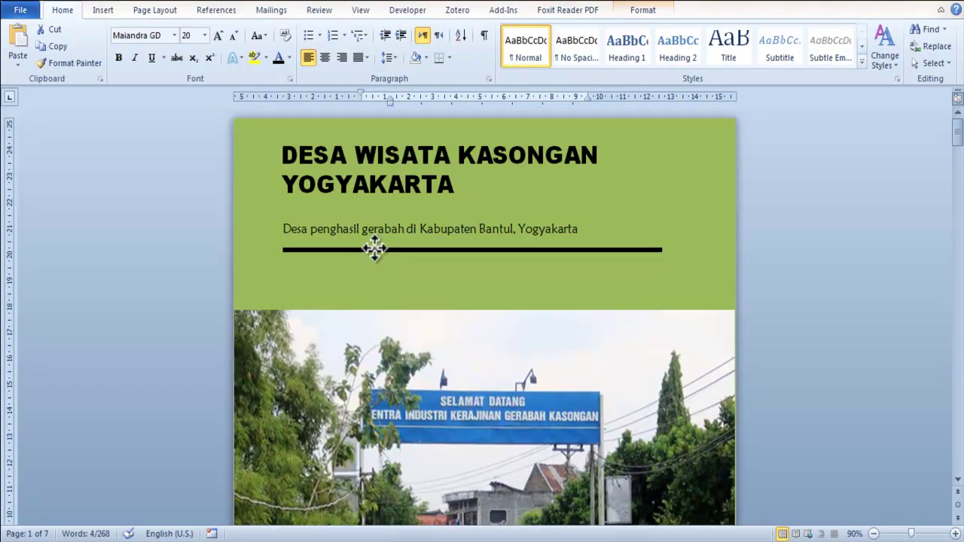
# Lower the black rule under the cover subtitle by three steps.
pyautogui.click(375, 249)
pyautogui.press('Down')
pyautogui.press('Down')
pyautogui.press('Down')
pyautogui.press('Down')
pyautogui.press('Down')
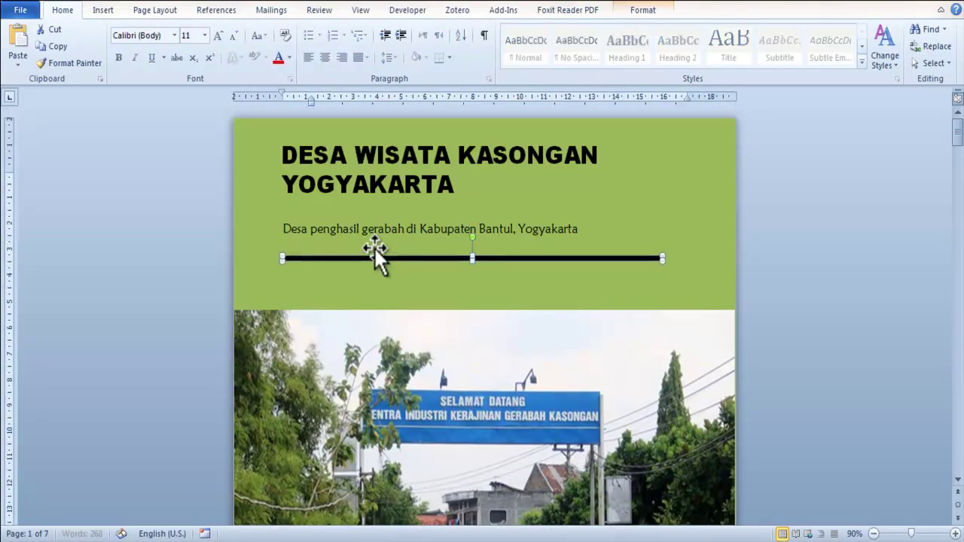
pyautogui.press('Down')
pyautogui.press('Down')
pyautogui.press('Down')
pyautogui.press('Down')
pyautogui.press('Down')
pyautogui.press('Down')
pyautogui.press('Down')
pyautogui.press('Down')
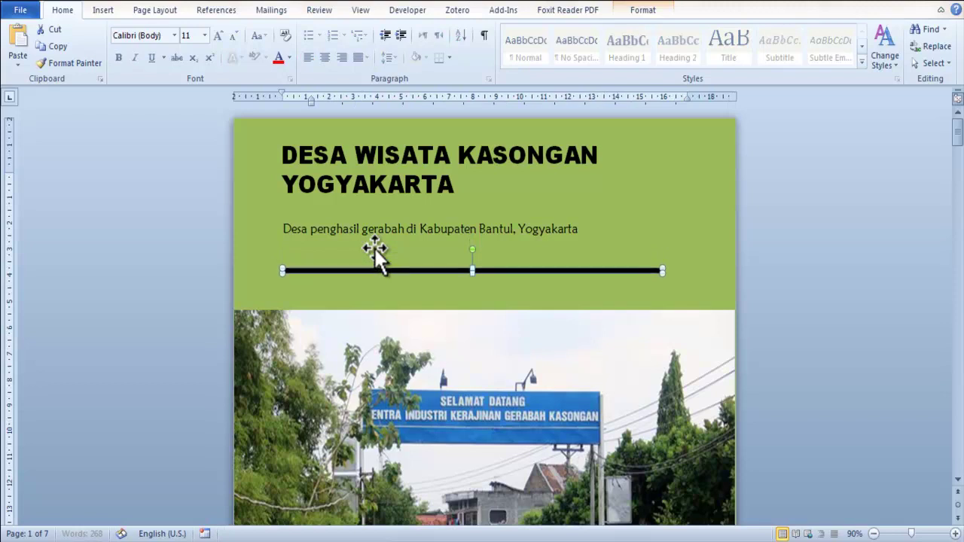
pyautogui.press('Down')
pyautogui.press('Down')
pyautogui.press('Down')
pyautogui.press('Down')
pyautogui.press('Down')
pyautogui.press('Down')
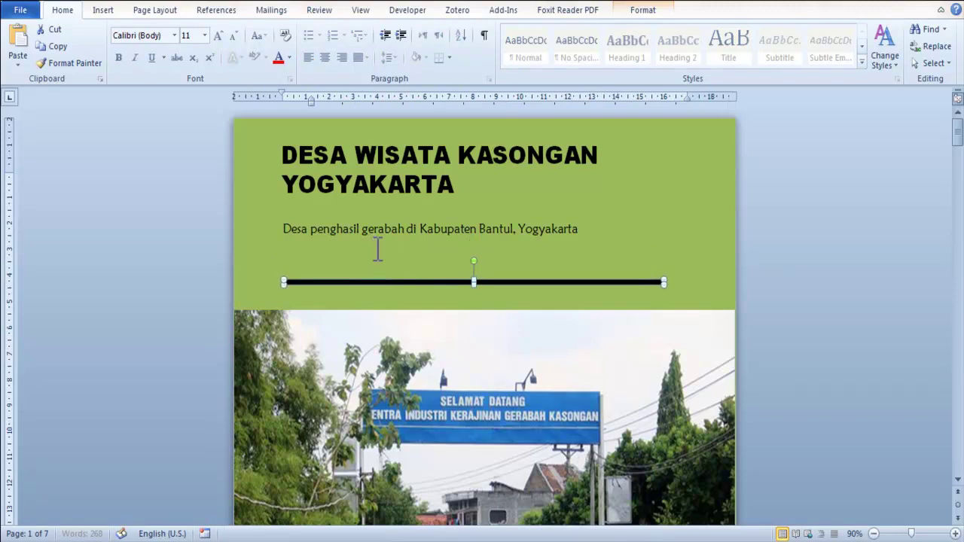
# Shift the top rule slightly right and move the subtitle box down three steps.
pyautogui.press('Right')
pyautogui.press('Right')
pyautogui.press('Right')
pyautogui.press('Right')
pyautogui.click(375, 229)
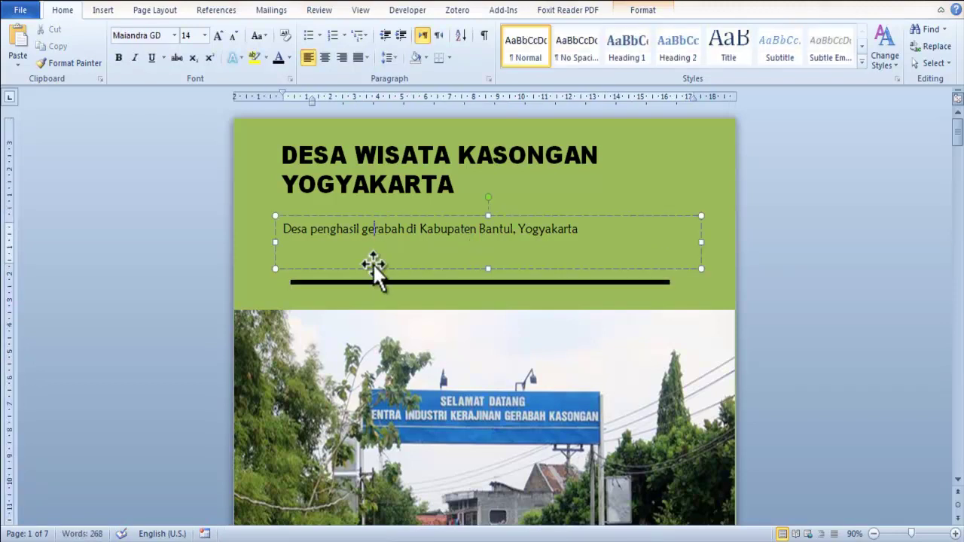
pyautogui.click(366, 265)
pyautogui.press('Down')
pyautogui.press('Down')
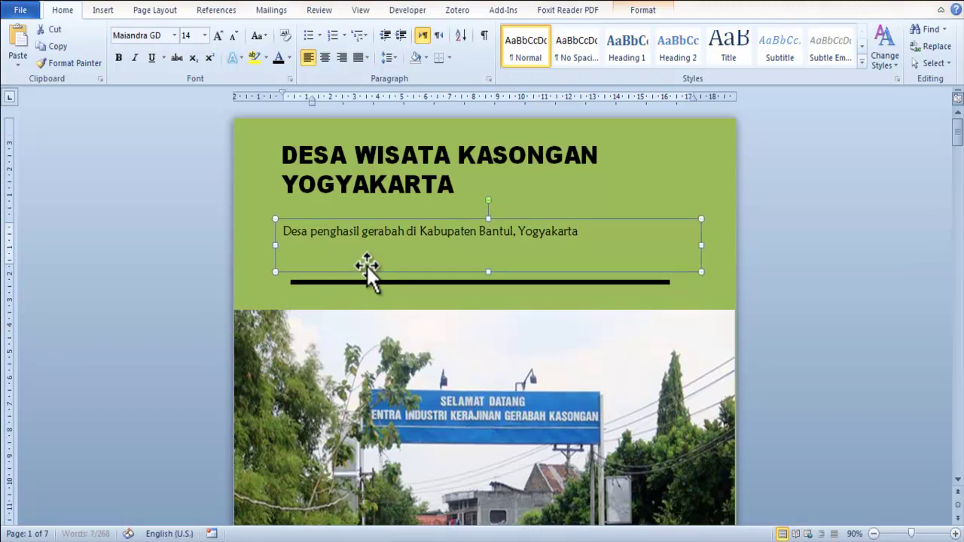
pyautogui.press('Down')
pyautogui.press('Down')
pyautogui.press('Down')
pyautogui.press('Down')
pyautogui.press('Down')
pyautogui.press('Down')
pyautogui.press('Down')
pyautogui.press('Down')
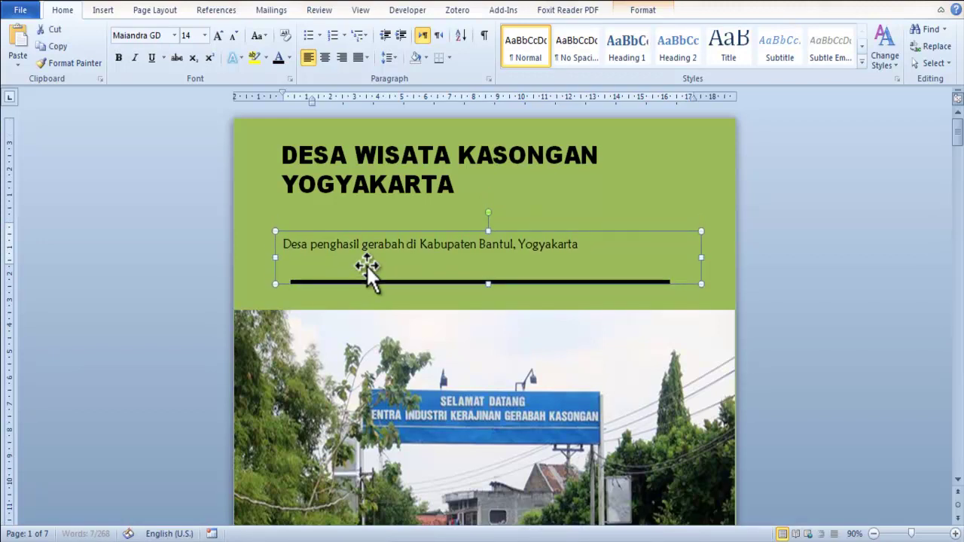
pyautogui.press('Down')
pyautogui.press('Down')
# Move the YOGYAKARTA title line down several steps.
pyautogui.press('Down')
pyautogui.press('Down')
pyautogui.press('Down')
pyautogui.click(363, 218)
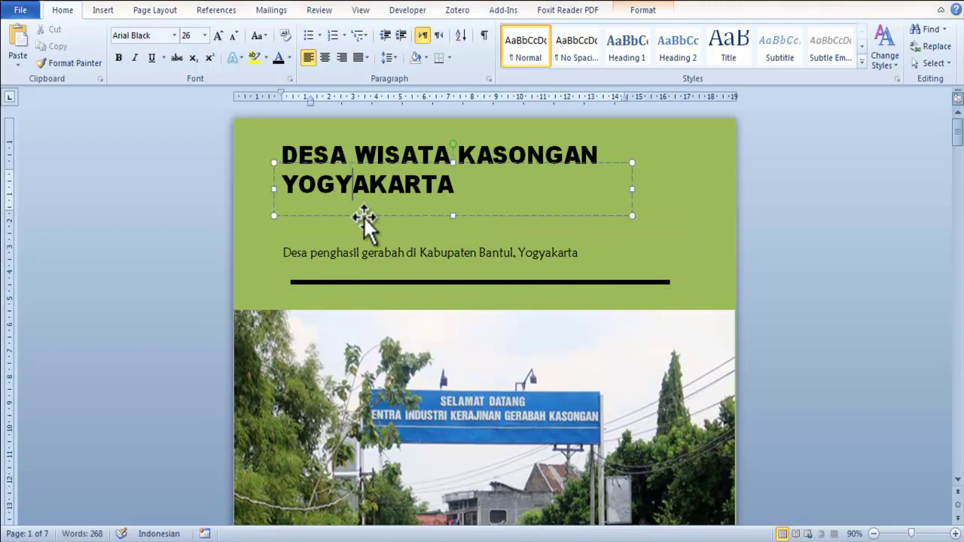
pyautogui.click(364, 216)
pyautogui.press('Down')
pyautogui.press('Down')
pyautogui.press('Down')
pyautogui.press('Down')
pyautogui.press('Down')
pyautogui.press('Down')
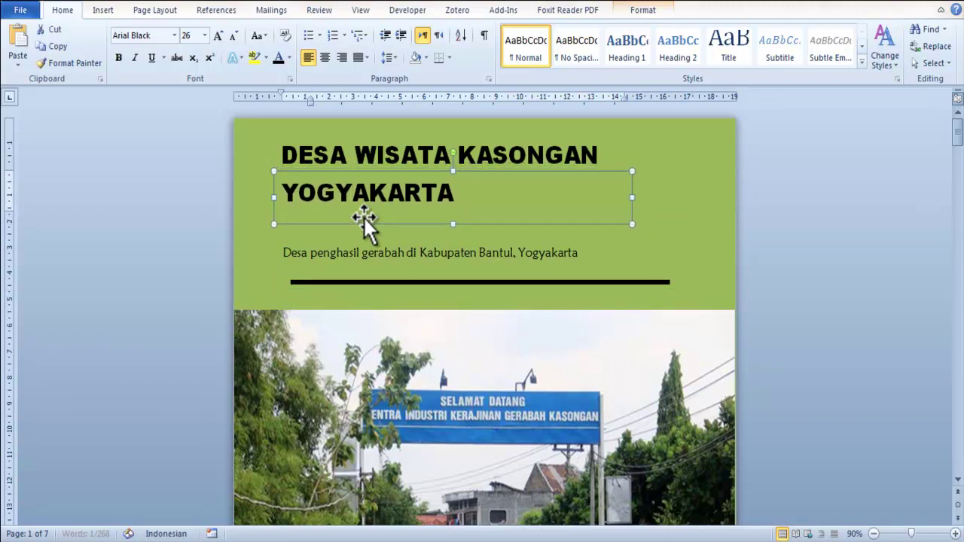
pyautogui.press('Down')
pyautogui.press('Down')
pyautogui.press('Down')
pyautogui.press('Down')
pyautogui.press('Down')
pyautogui.press('Down')
pyautogui.press('Down')
pyautogui.press('Down')
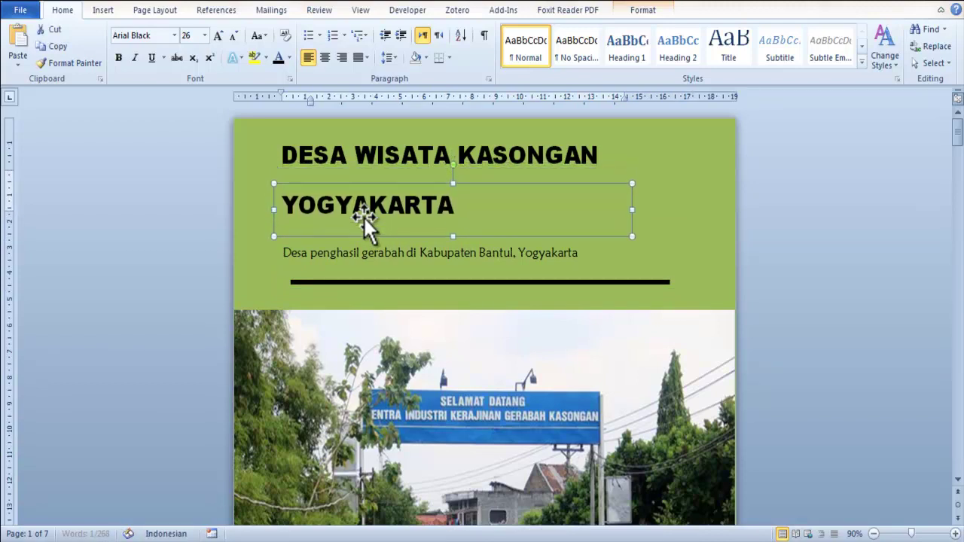
pyautogui.press('Down')
pyautogui.press('Down')
pyautogui.press('Down')
pyautogui.press('Down')
pyautogui.press('Down')
pyautogui.press('Down')
pyautogui.press('Down')
pyautogui.press('Down')
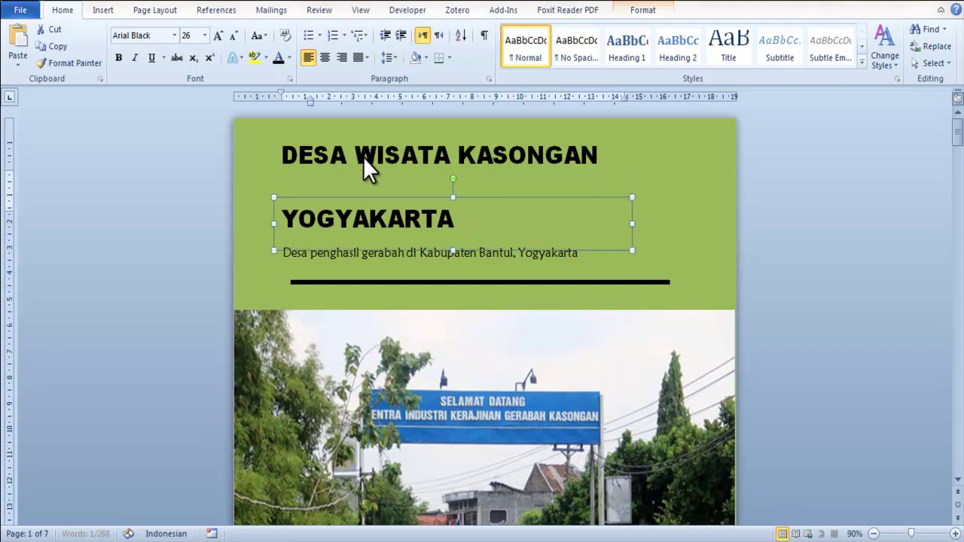
pyautogui.press('Down')
# Move the DESA WISATA KASONGAN title line down three steps and preview the printed pages.
pyautogui.click(363, 157)
pyautogui.click(370, 190)
pyautogui.click(375, 156)
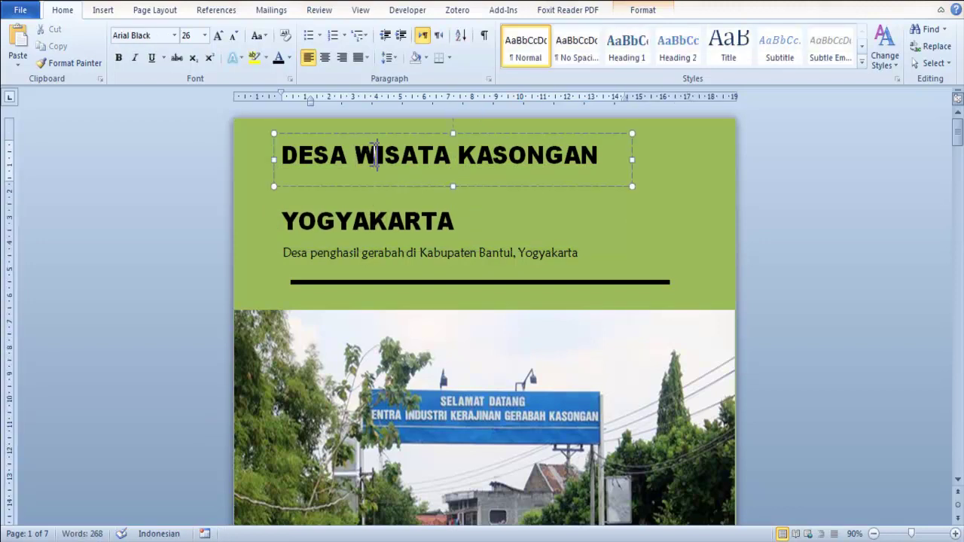
pyautogui.click(367, 187)
pyautogui.press('Down')
pyautogui.press('Down')
pyautogui.press('Down')
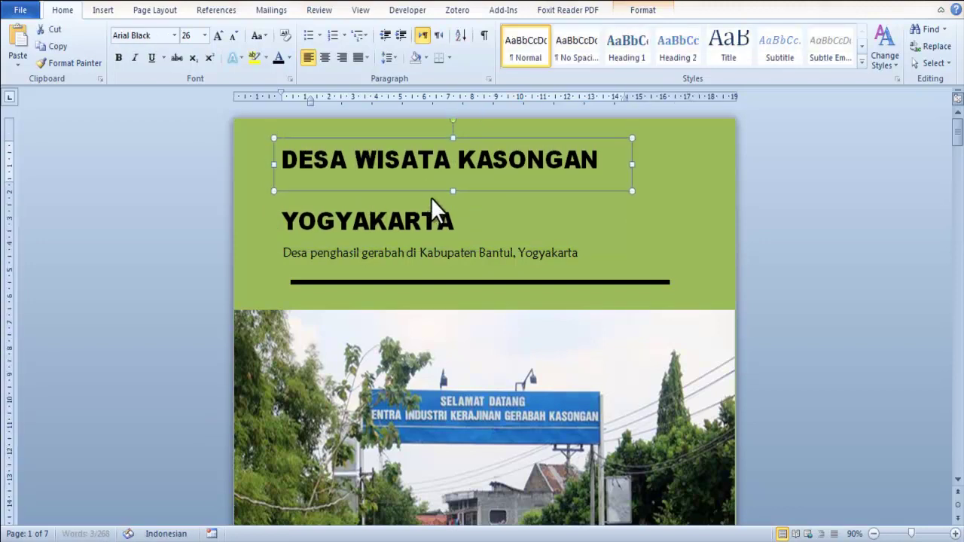
pyautogui.press('Down')
pyautogui.press('Down')
pyautogui.press('Down')
pyautogui.press('Down')
pyautogui.press('Down')
pyautogui.press('Down')
pyautogui.press('Down')
pyautogui.press('Down')
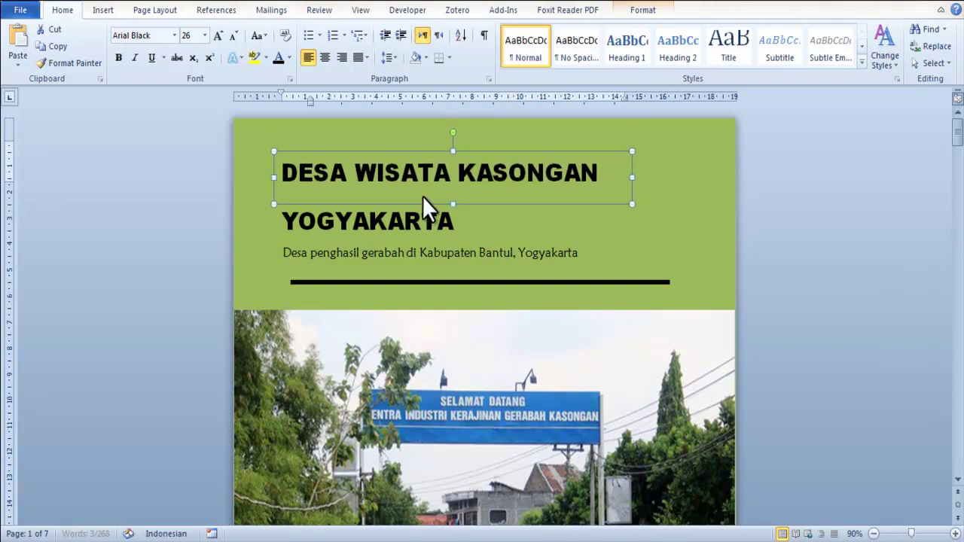
pyautogui.press('Down')
pyautogui.press('Down')
pyautogui.press('Down')
pyautogui.press('Down')
pyautogui.press('Down')
pyautogui.press('Down')
pyautogui.press('Down')
pyautogui.press('Down')
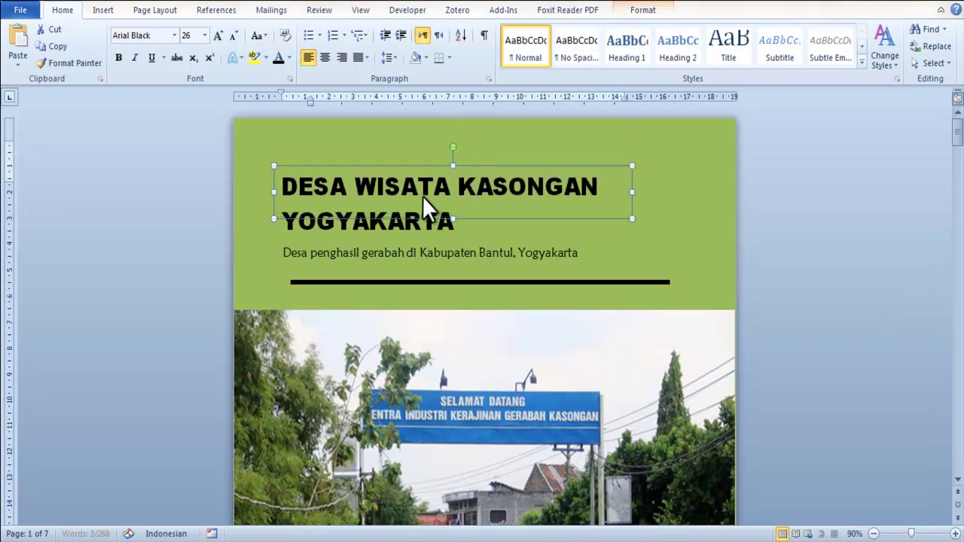
pyautogui.hotkey('ctrl', 'p')
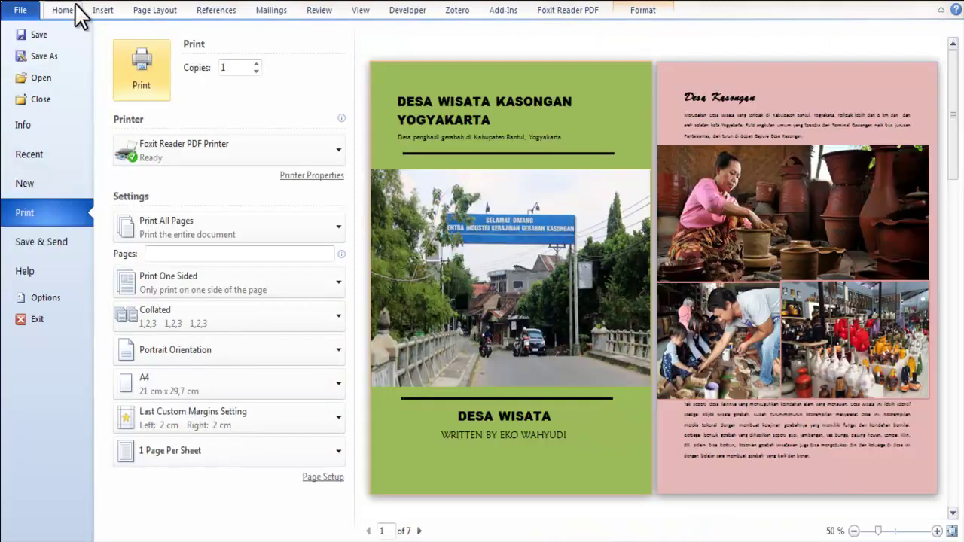
# Leave the print preview and go down to the pink Gerabah page.
pyautogui.click(63, 10)
pyautogui.scroll(-5, 552, 254)
pyautogui.scroll(-7, 554, 253)
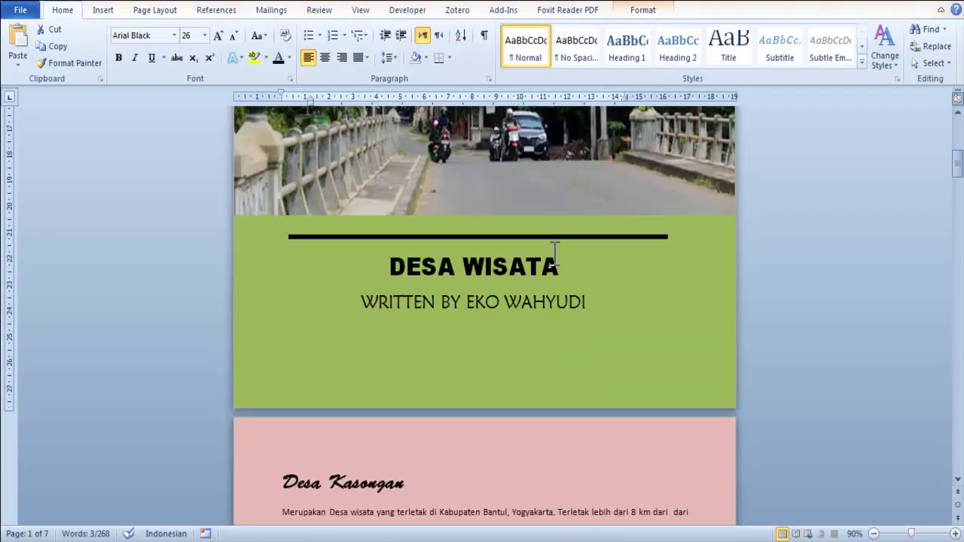
pyautogui.scroll(-2, 554, 253)
pyautogui.scroll(-4, 552, 253)
pyautogui.scroll(-6, 551, 252)
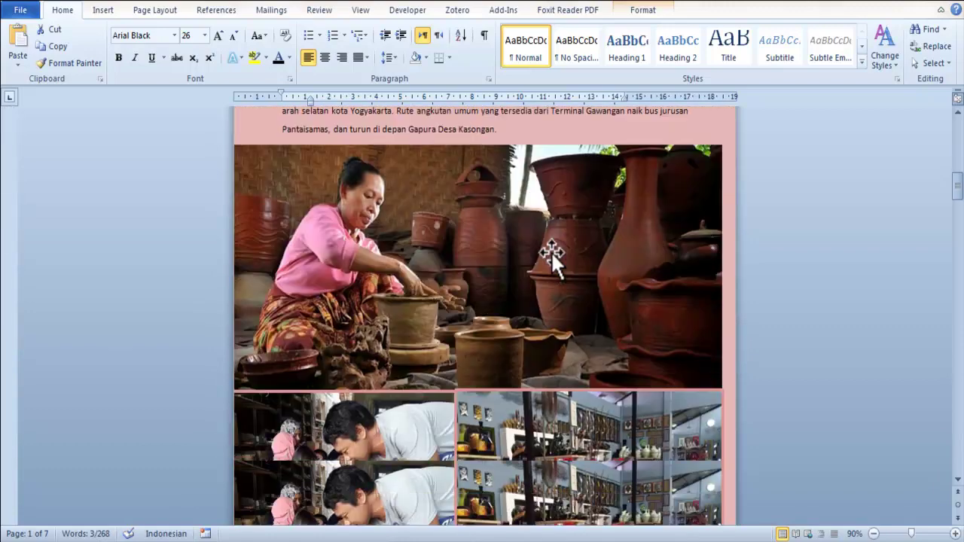
pyautogui.scroll(-3, 550, 251)
pyautogui.scroll(-3, 551, 252)
# Stretch the top pottery photo so its right edge meets the page edge.
pyautogui.click(538, 253)
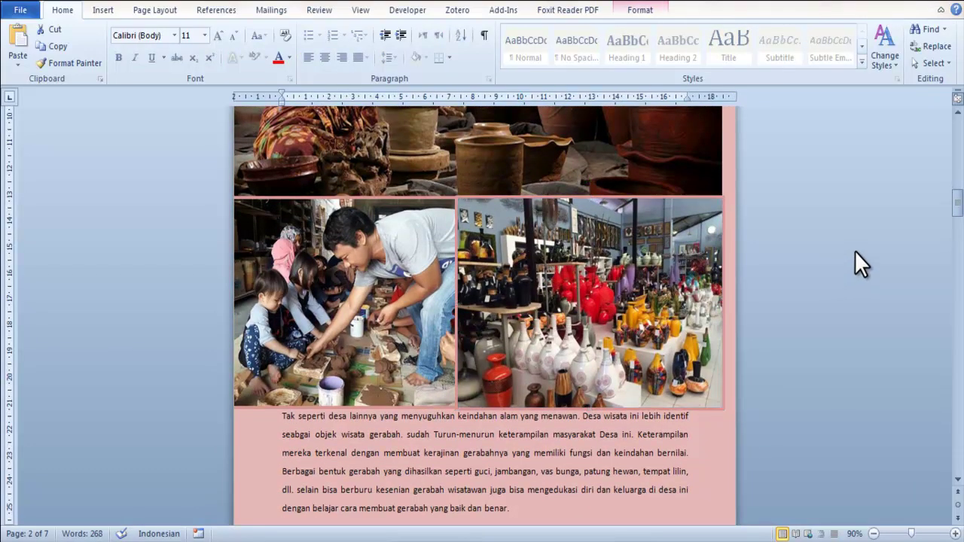
pyautogui.click(718, 162)
pyautogui.click(717, 162)
pyautogui.scroll(1, 740, 263)
pyautogui.scroll(6, 739, 263)
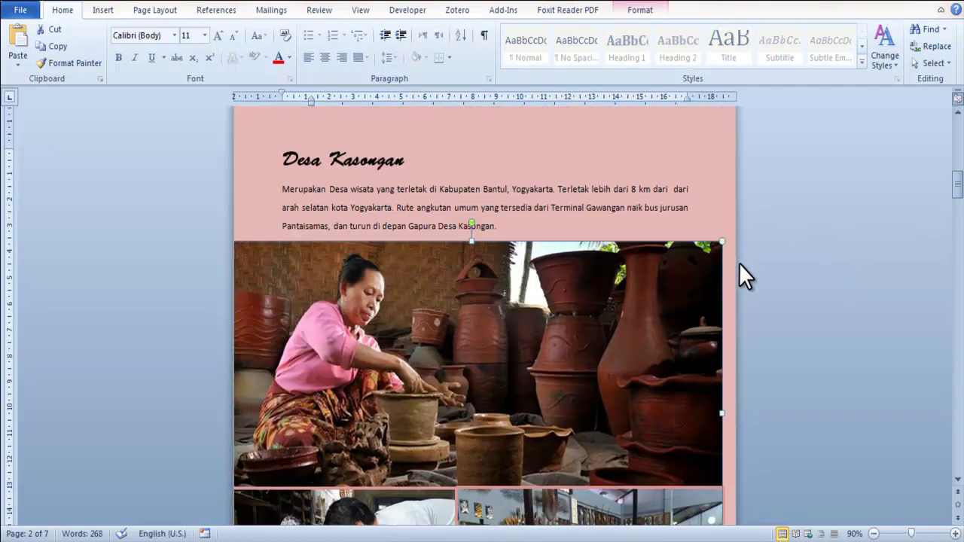
pyautogui.scroll(-3, 739, 263)
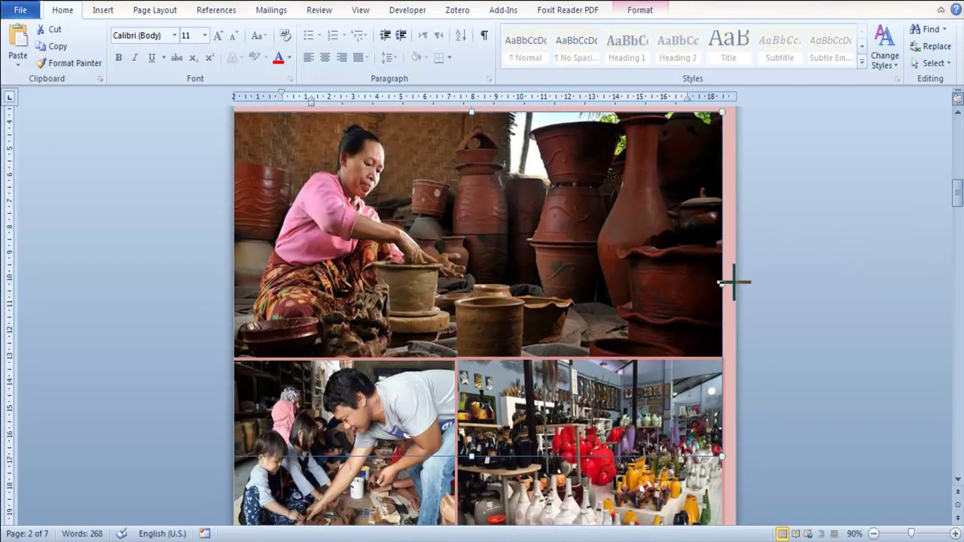
pyautogui.moveTo(735, 282); pyautogui.dragTo(768, 270)
pyautogui.click(666, 294)
# Shift the vase-shop photo right to align with the page's right edge.
pyautogui.scroll(-3, 659, 301)
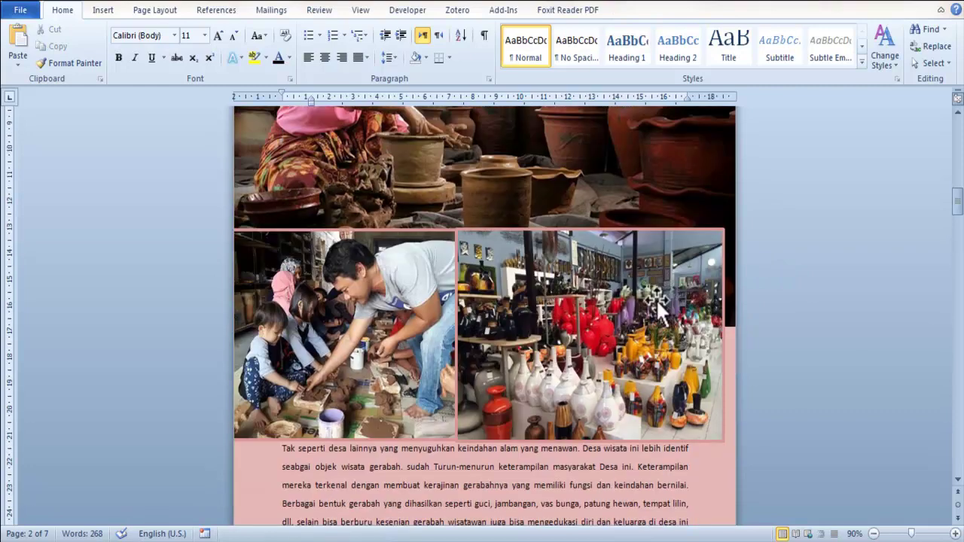
pyautogui.click(656, 301)
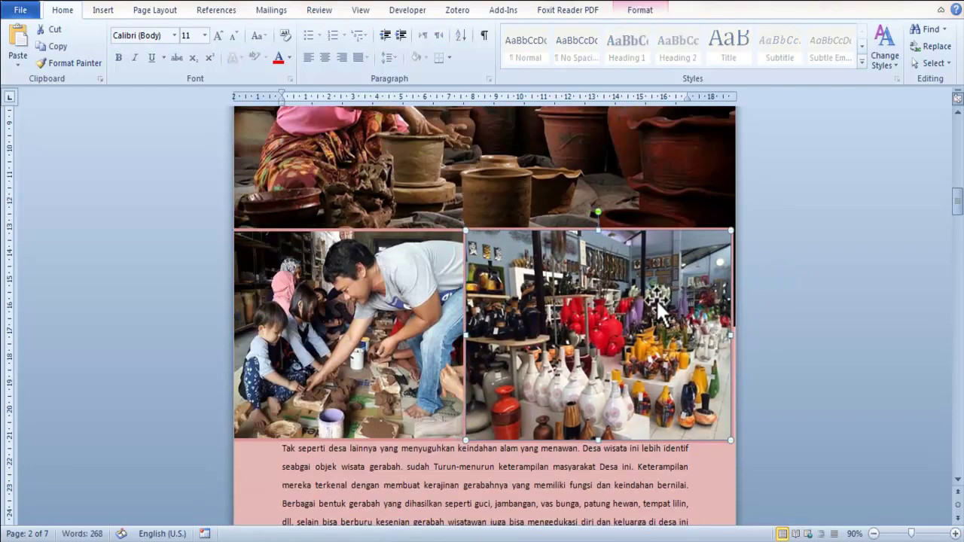
pyautogui.moveTo(656, 299); pyautogui.dragTo(661, 299)
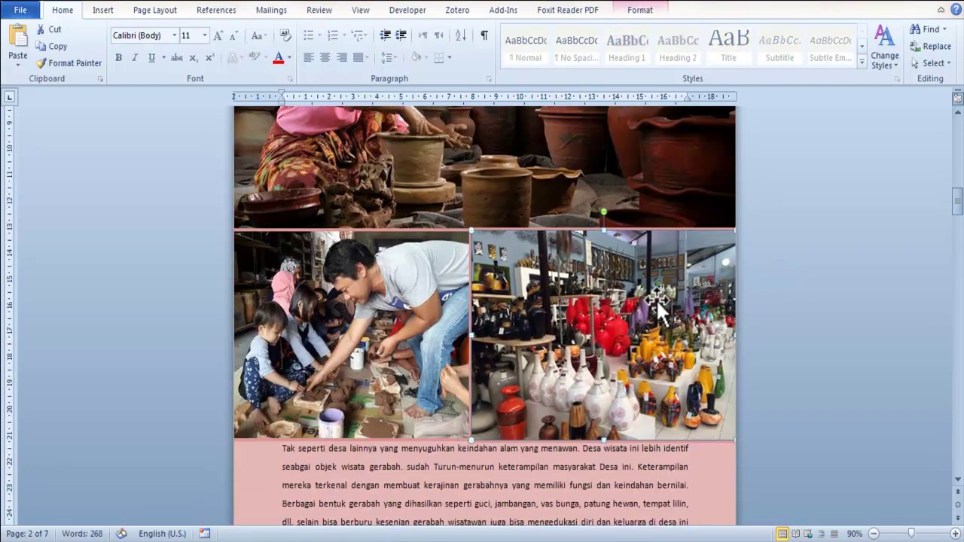
pyautogui.click(767, 298)
pyautogui.scroll(-5, 596, 299)
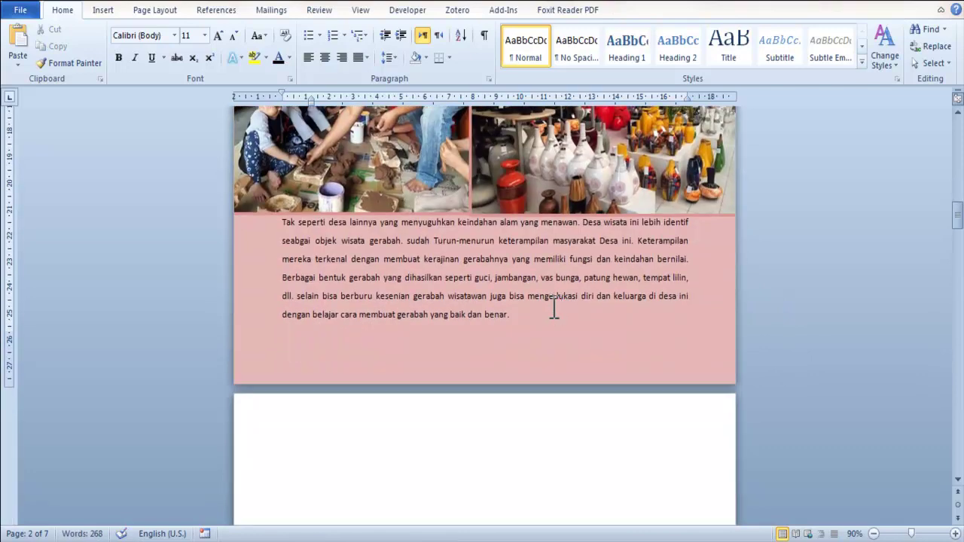
pyautogui.scroll(2, 543, 308)
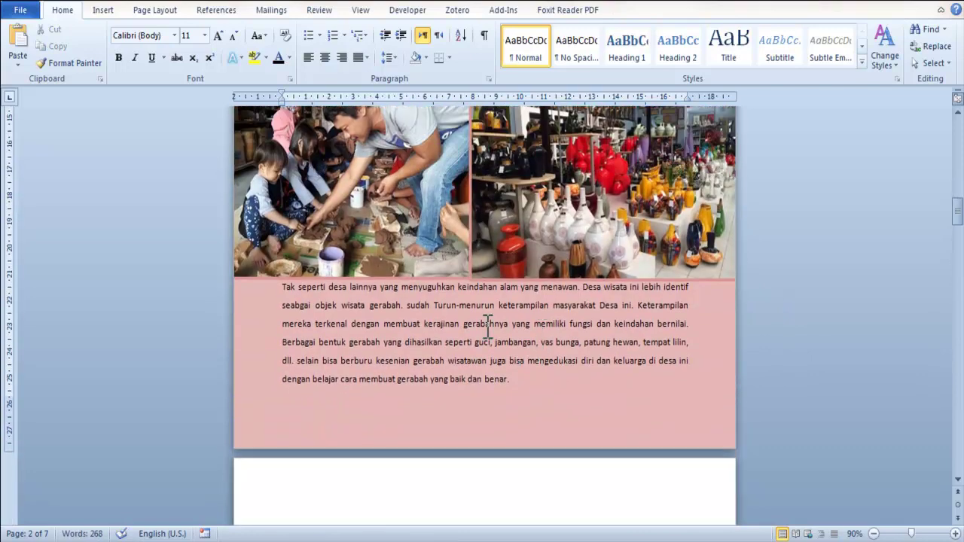
pyautogui.click(518, 374)
pyautogui.moveTo(517, 378); pyautogui.dragTo(276, 260)
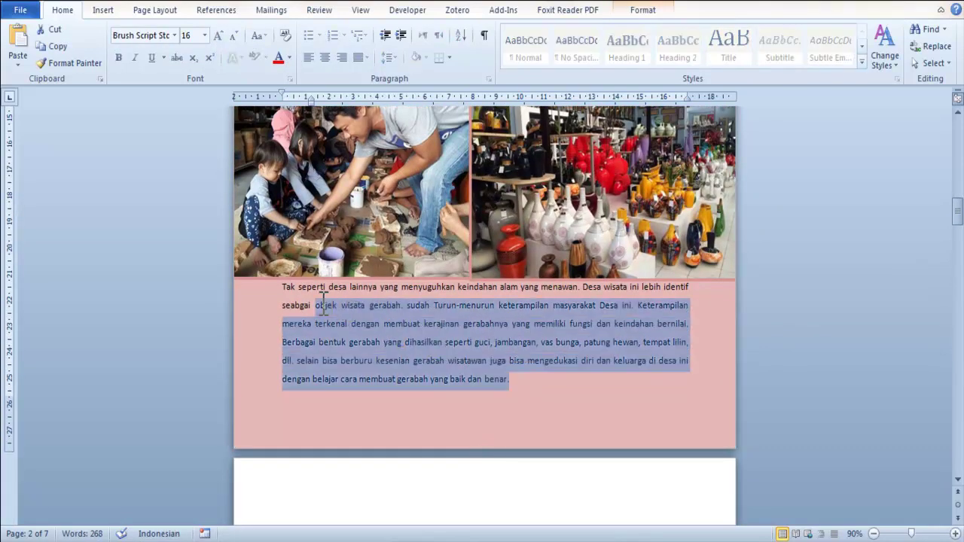
pyautogui.click(203, 35)
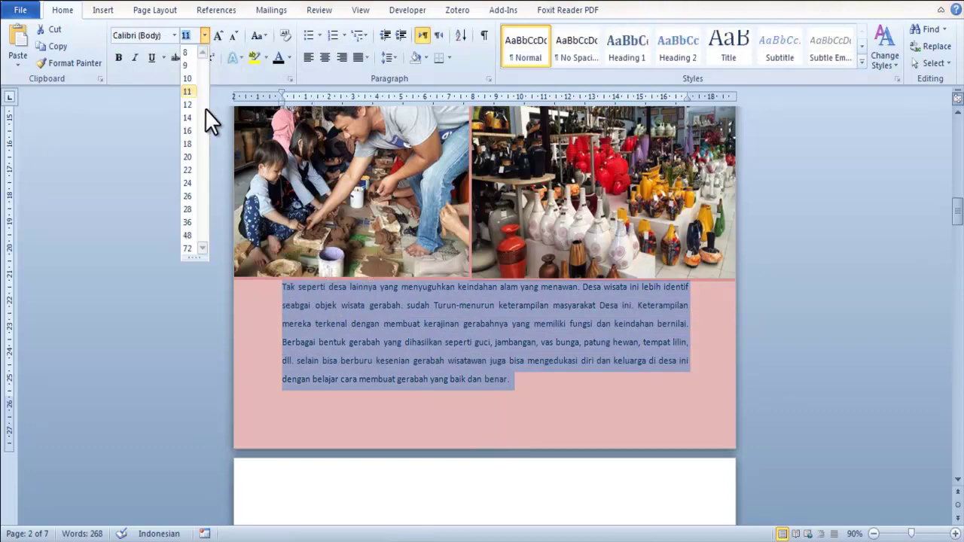
pyautogui.click(190, 103)
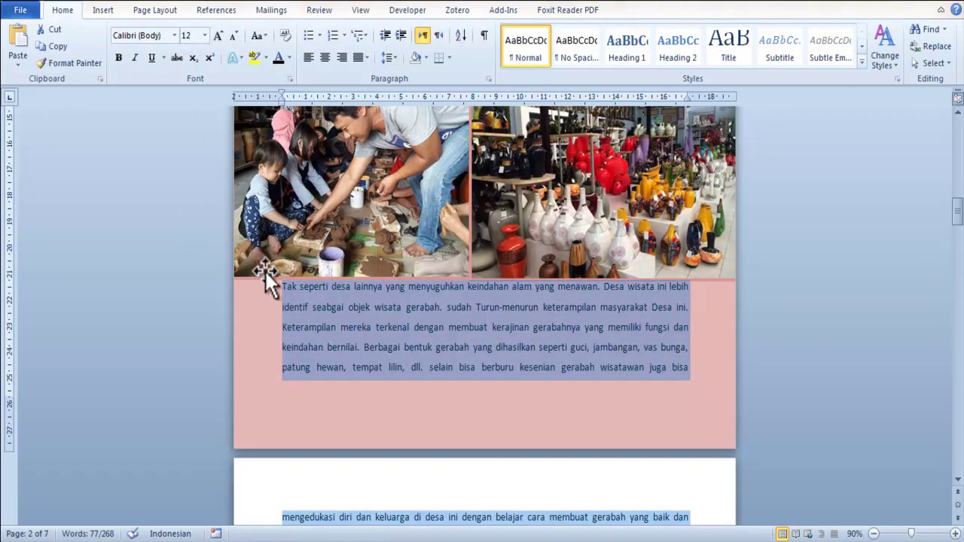
pyautogui.click(235, 36)
pyautogui.click(767, 338)
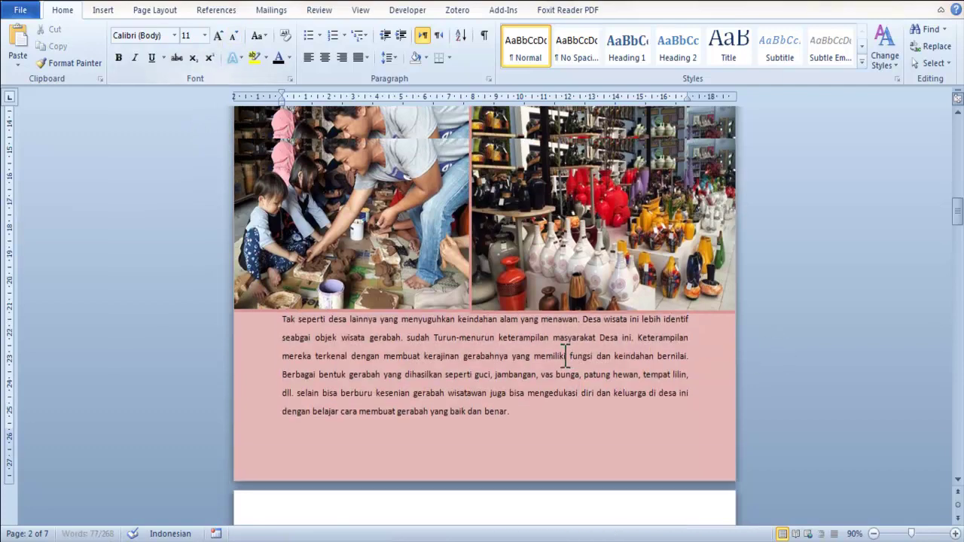
pyautogui.scroll(5, 534, 319)
pyautogui.scroll(3, 533, 320)
pyautogui.scroll(-3, 534, 319)
pyautogui.scroll(-5, 533, 319)
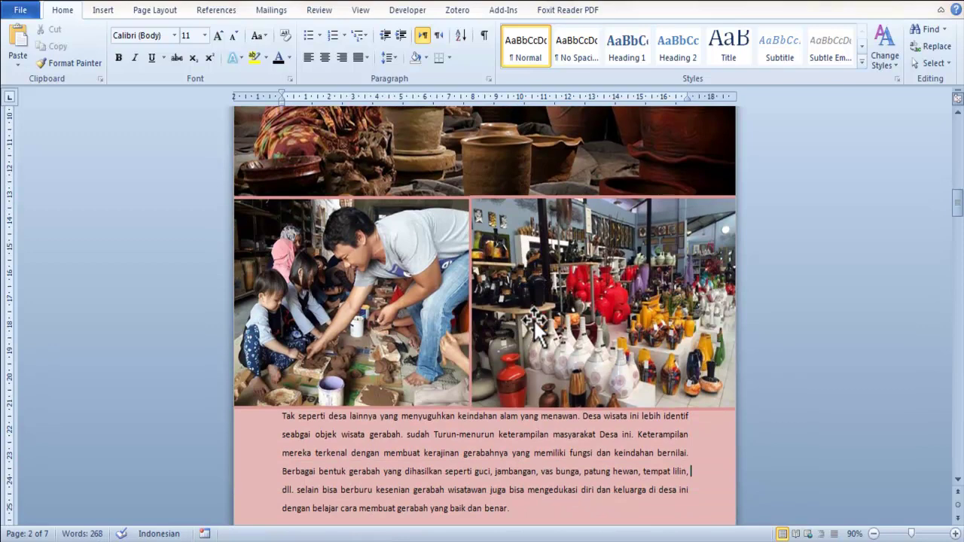
pyautogui.scroll(4, 533, 320)
pyautogui.scroll(10, 478, 282)
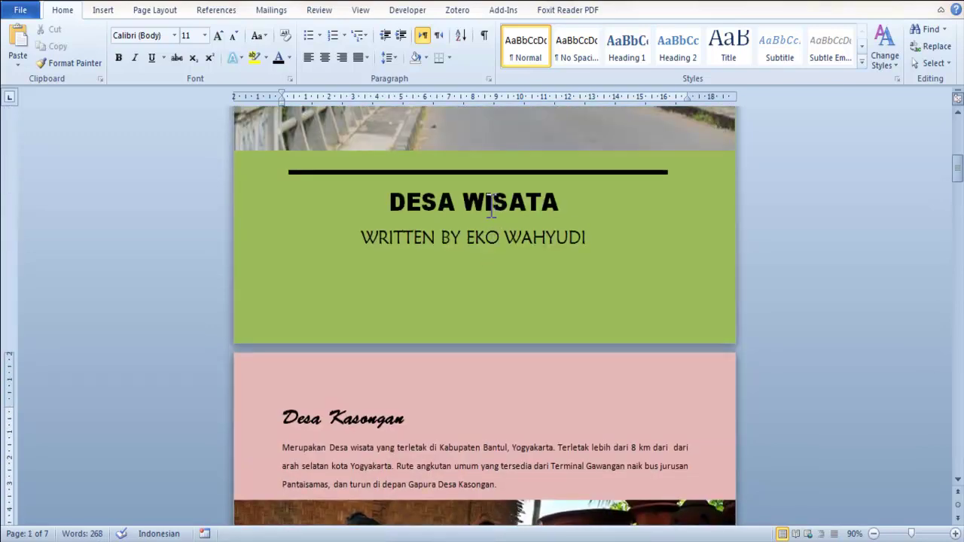
# Paste a copy of the cover's author credit box onto the pink page, over the pottery photos.
pyautogui.click(465, 231)
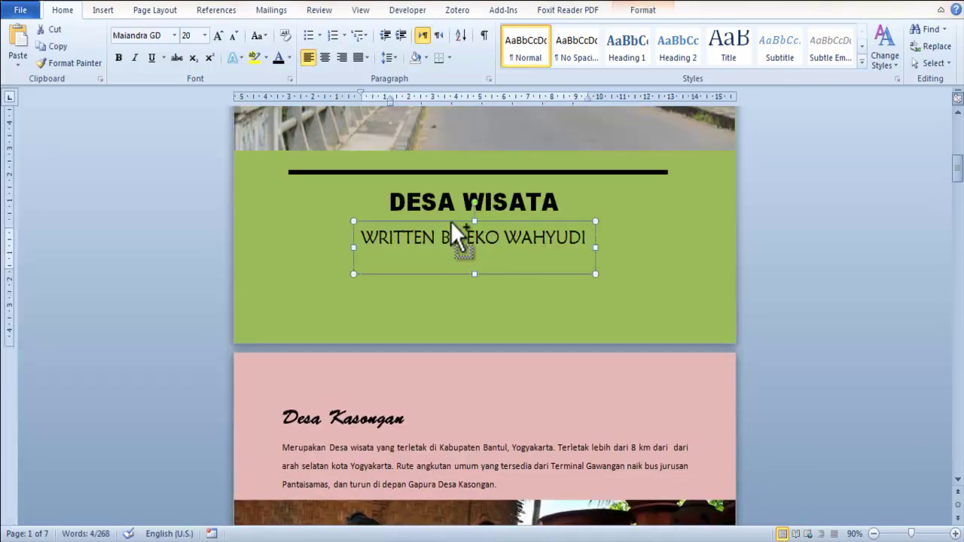
pyautogui.scroll(-6, 452, 218)
pyautogui.scroll(-4, 469, 168)
pyautogui.click(478, 138)
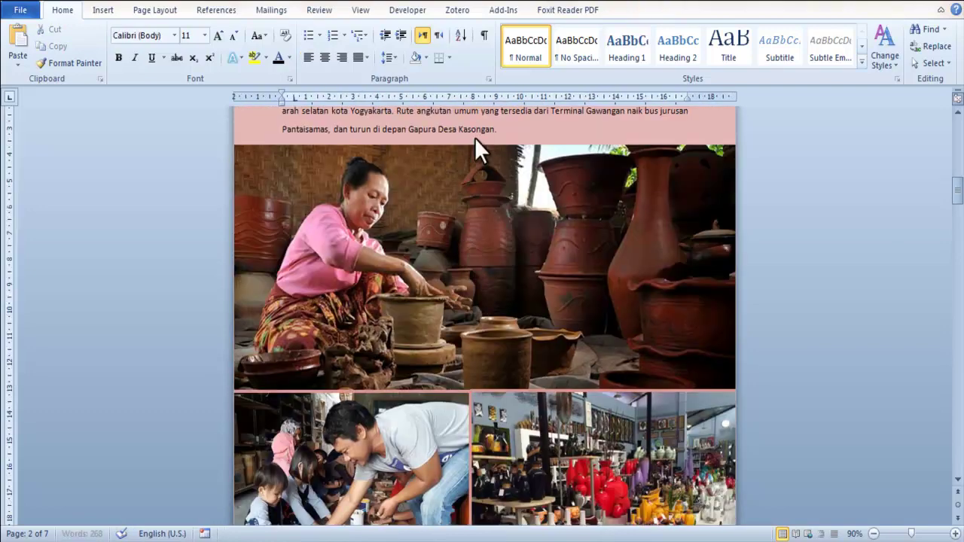
pyautogui.hotkey('ctrl', 'v')
pyautogui.scroll(3, 509, 234)
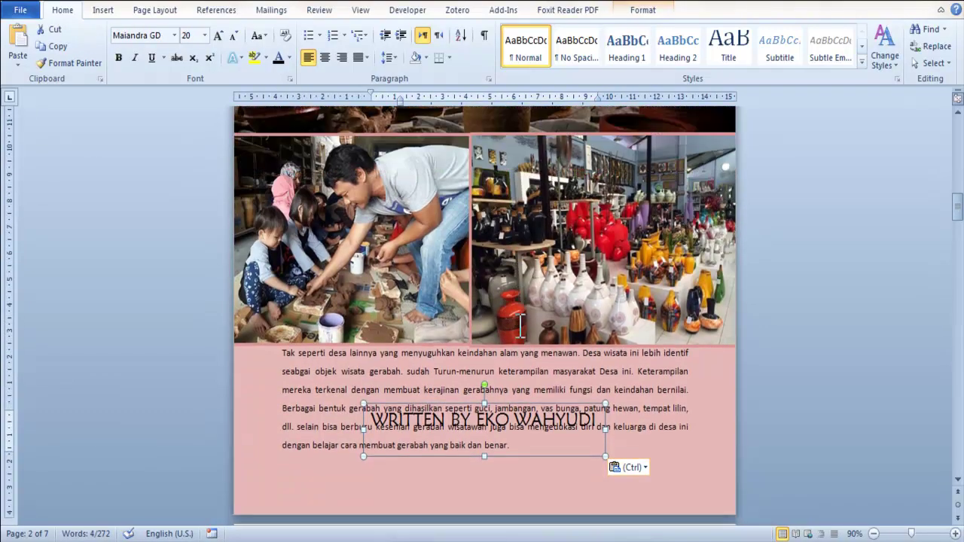
pyautogui.moveTo(523, 392); pyautogui.dragTo(585, 152)
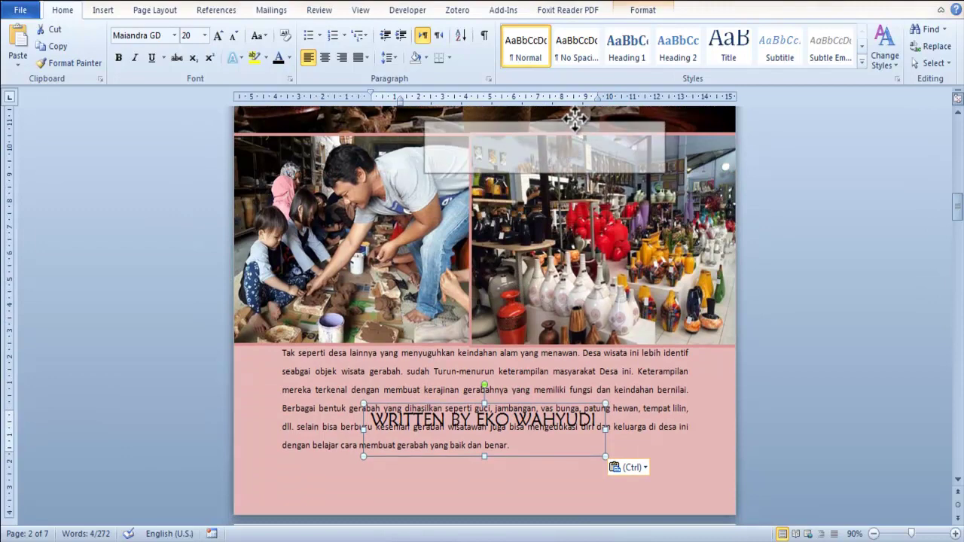
# Fill the copied box pink, remove its outline, and widen it to the page's right edge.
pyautogui.scroll(2, 586, 151)
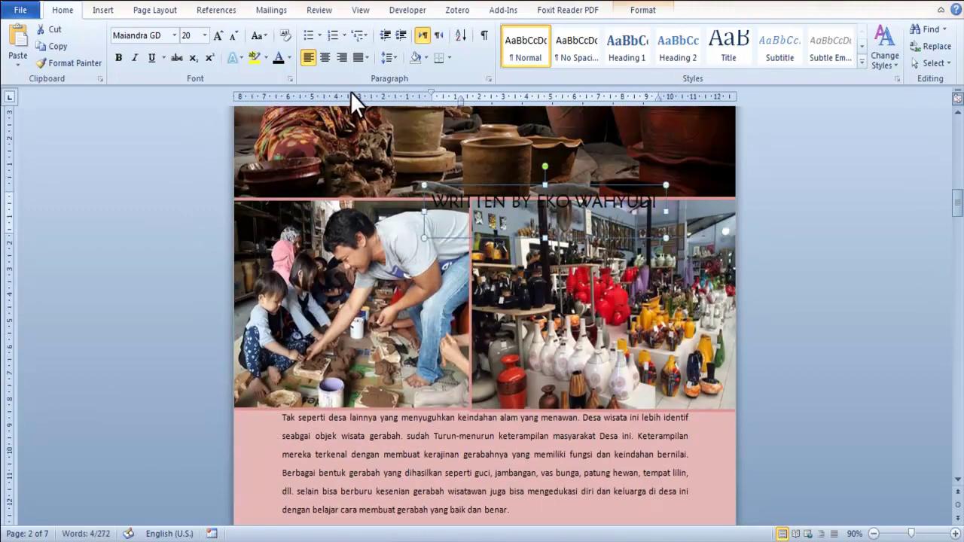
pyautogui.click(641, 15)
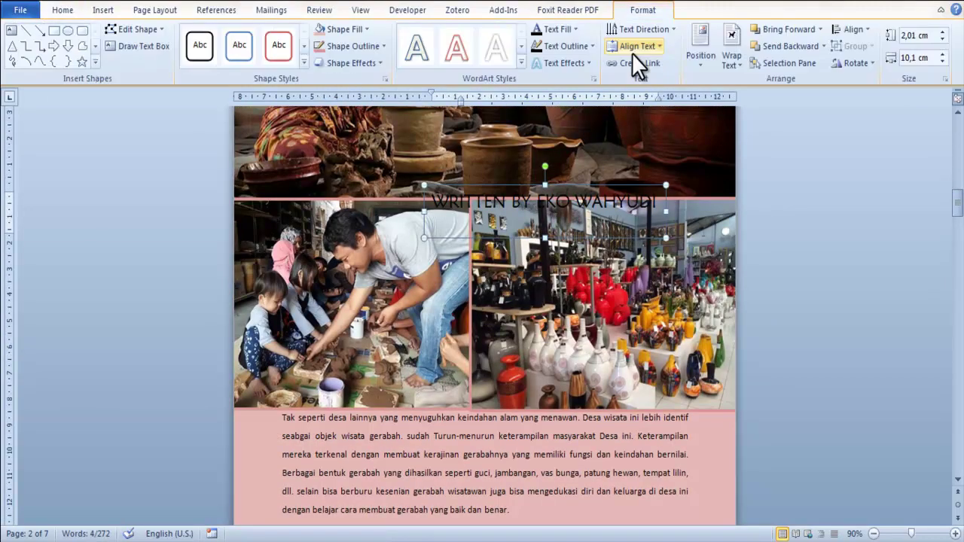
pyautogui.click(322, 29)
pyautogui.click(338, 45)
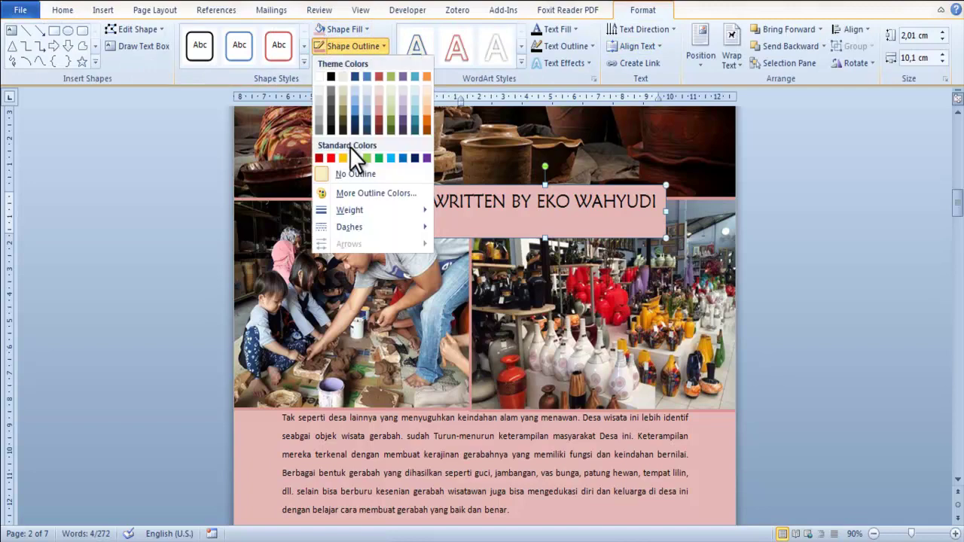
pyautogui.click(352, 173)
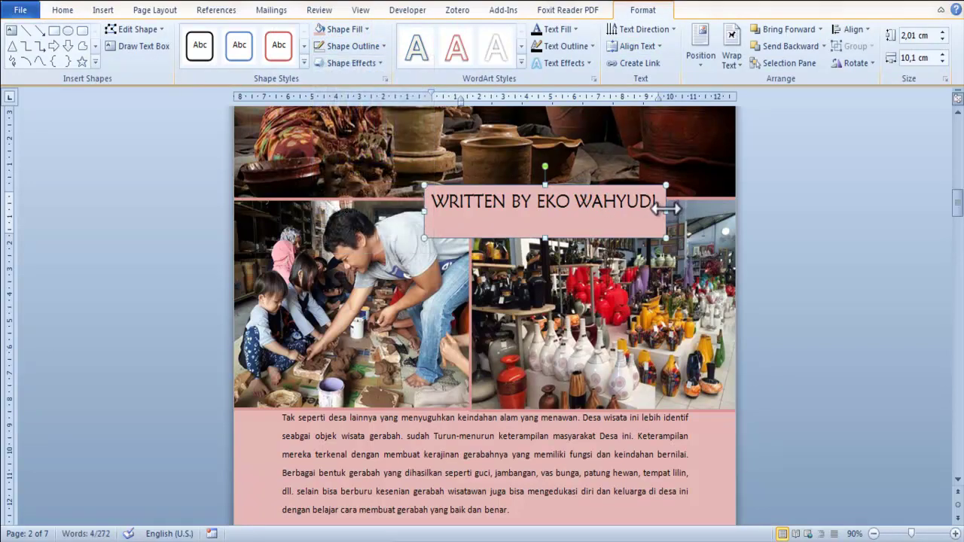
pyautogui.moveTo(666, 209); pyautogui.dragTo(740, 209)
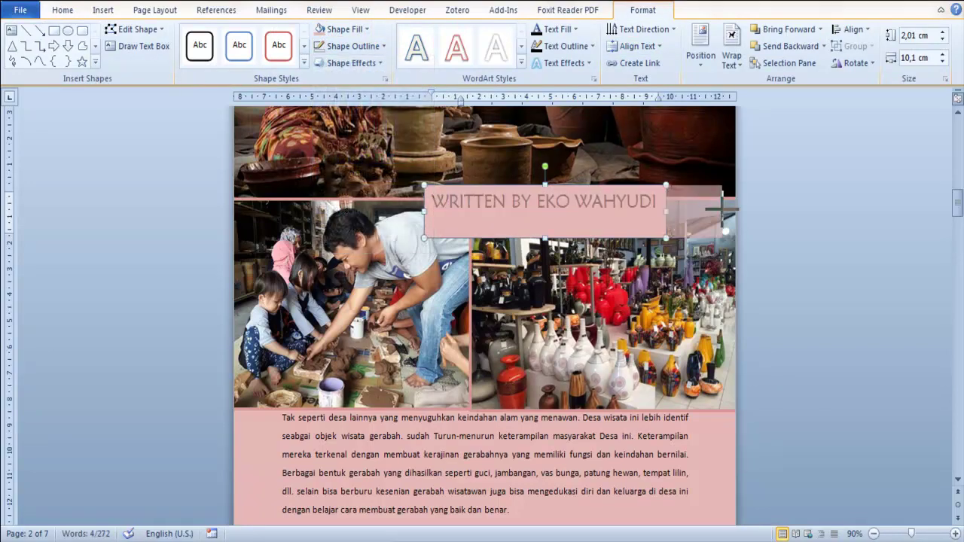
# Replace the copied box's text with the heading 'HAL YANG MENARIK DI DESA'.
pyautogui.tripleClick(607, 202)
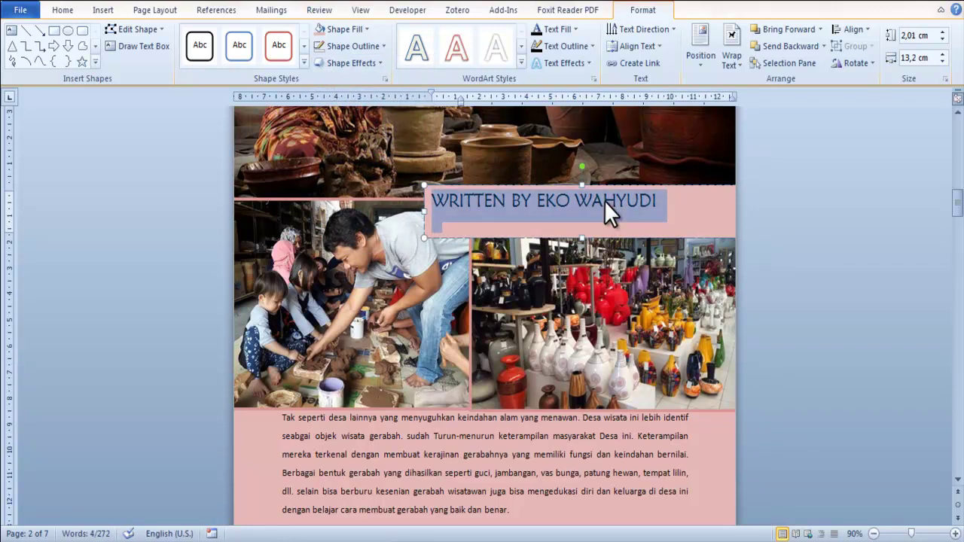
pyautogui.write('HAL YAG MEARIK')
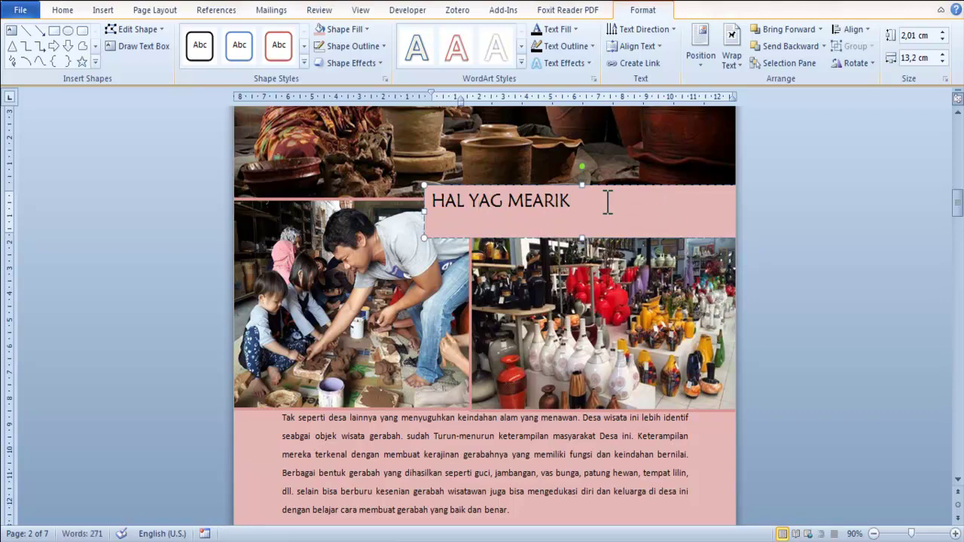
pyautogui.scroll(-5, 607, 201)
pyautogui.scroll(-10, 606, 208)
pyautogui.scroll(2, 607, 202)
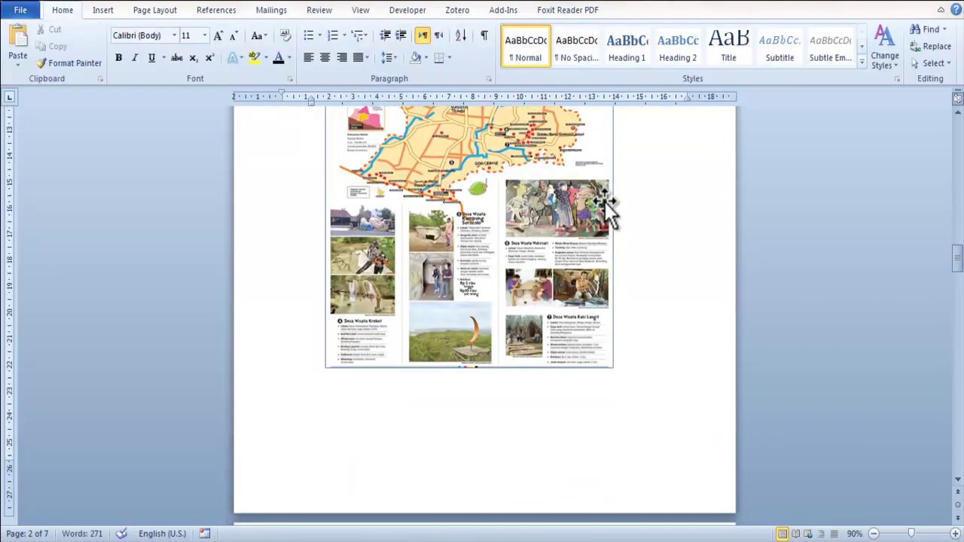
pyautogui.scroll(5, 607, 200)
pyautogui.scroll(5, 577, 204)
pyautogui.scroll(2, 565, 242)
pyautogui.scroll(5, 565, 242)
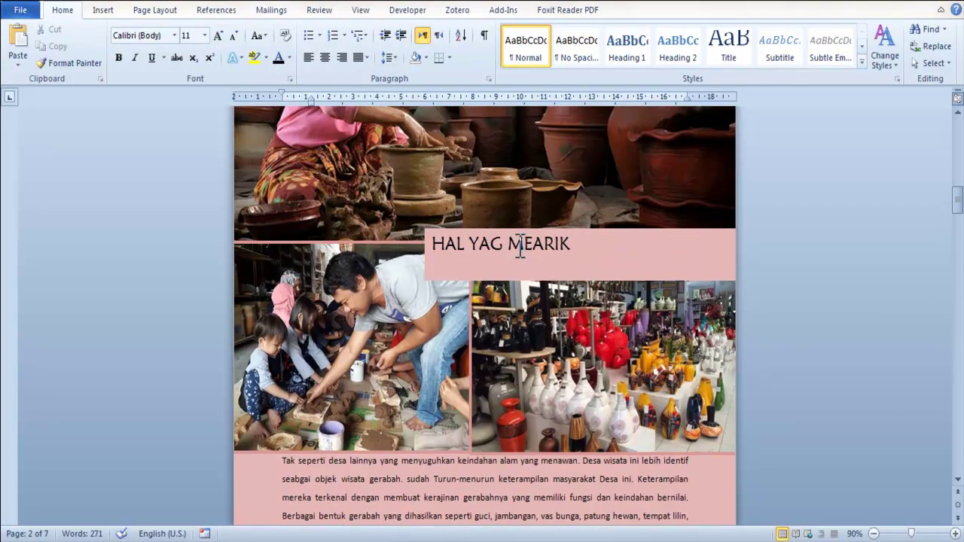
pyautogui.click(497, 243)
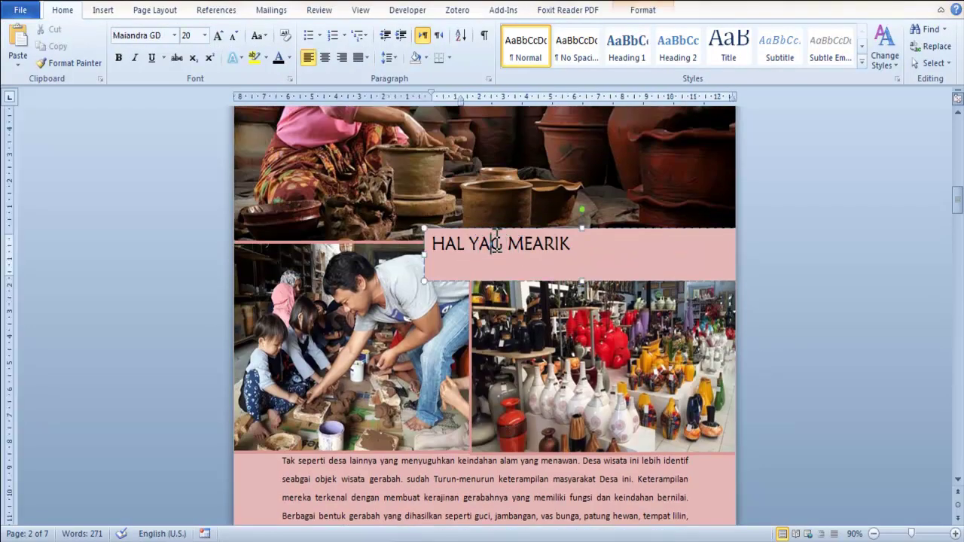
pyautogui.write('N')
pyautogui.click(554, 243)
pyautogui.write('N')
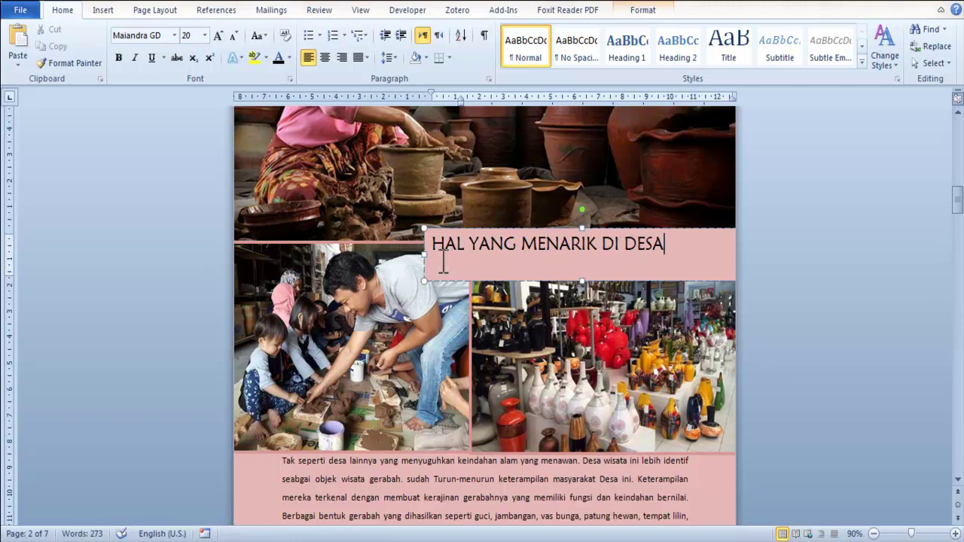
# Set the heading in Swis721 BlkCn BT and narrow its box toward the right edge.
pyautogui.hotkey('ctrl', 'a')
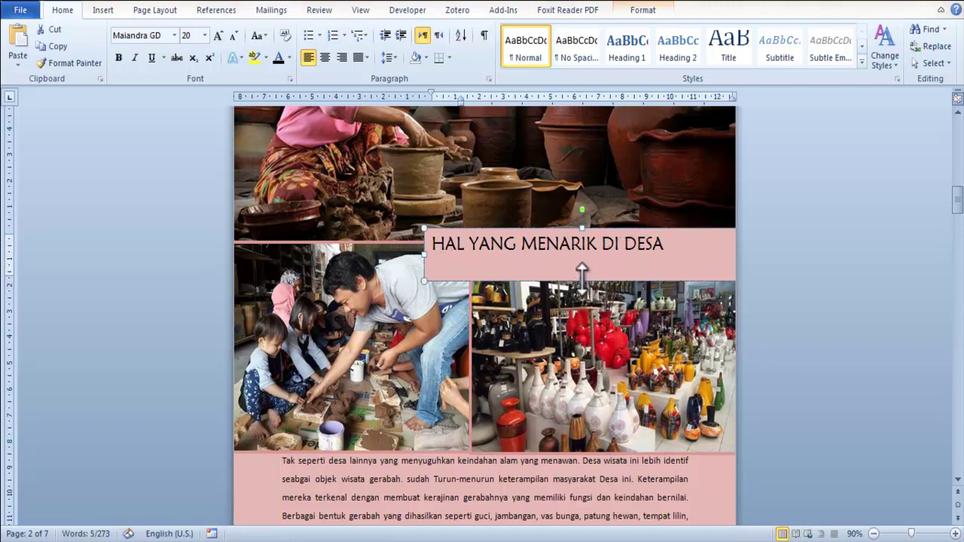
pyautogui.moveTo(576, 257); pyautogui.dragTo(577, 257)
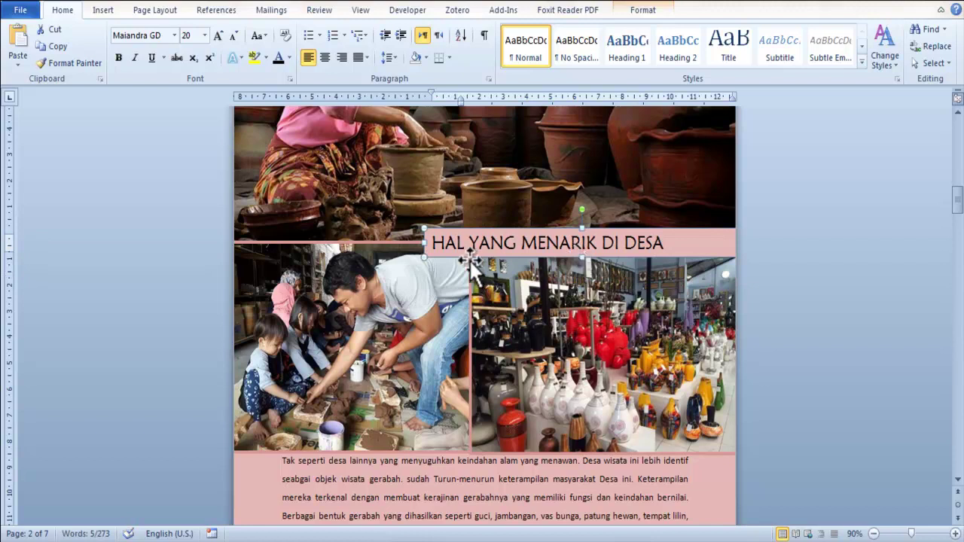
pyautogui.moveTo(422, 242); pyautogui.dragTo(473, 241)
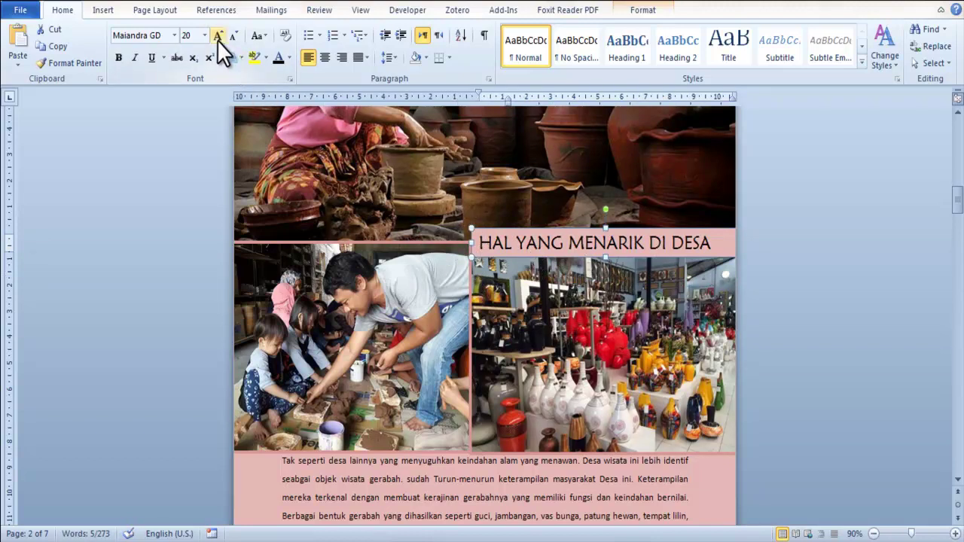
pyautogui.click(174, 36)
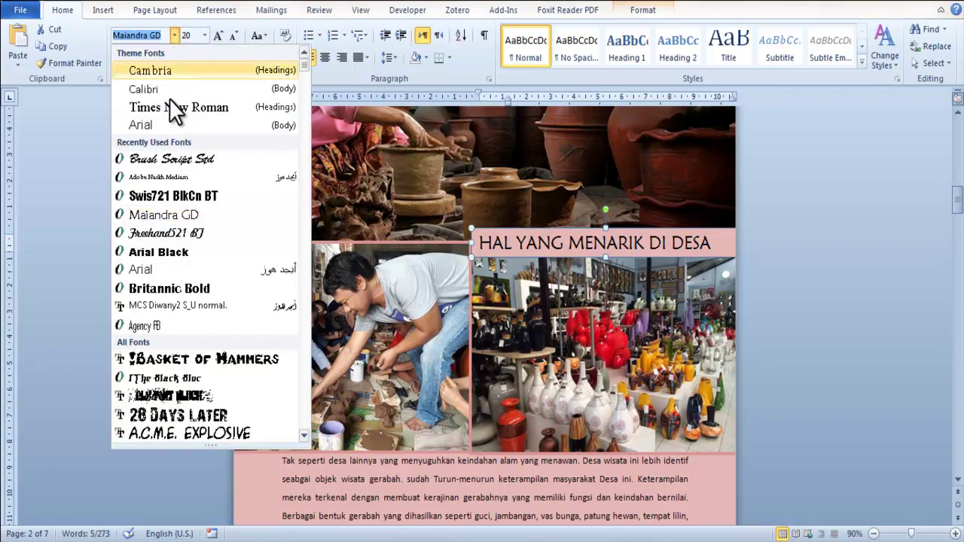
pyautogui.click(158, 195)
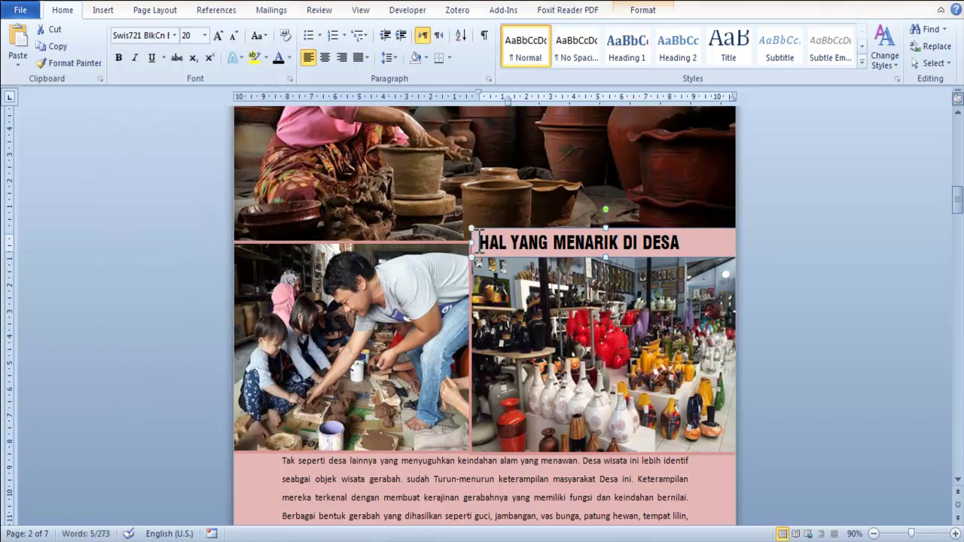
pyautogui.moveTo(471, 242); pyautogui.dragTo(520, 241)
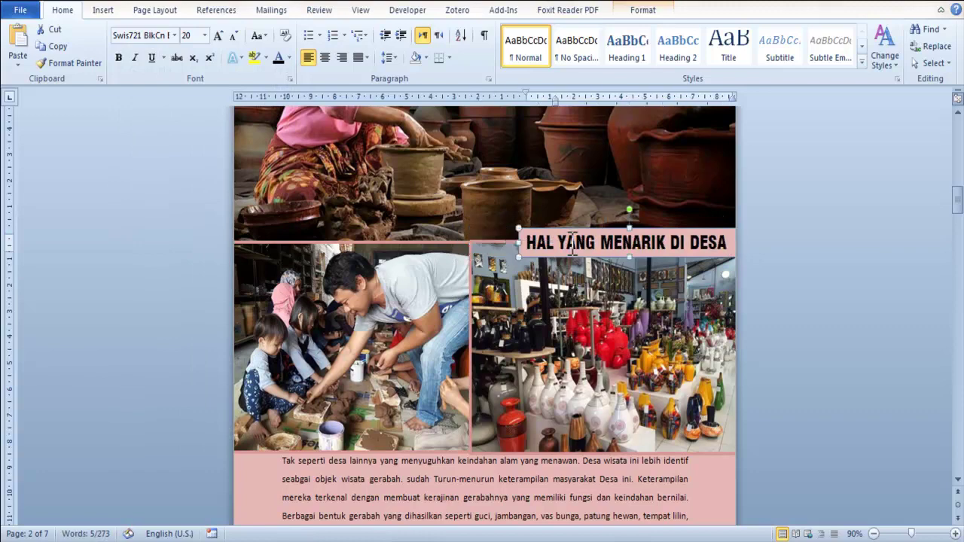
pyautogui.click(777, 267)
# Paste a copy of the cover's DESA WISATA title box onto the pottery photo.
pyautogui.scroll(2, 768, 268)
pyautogui.scroll(2, 723, 270)
pyautogui.scroll(2, 626, 269)
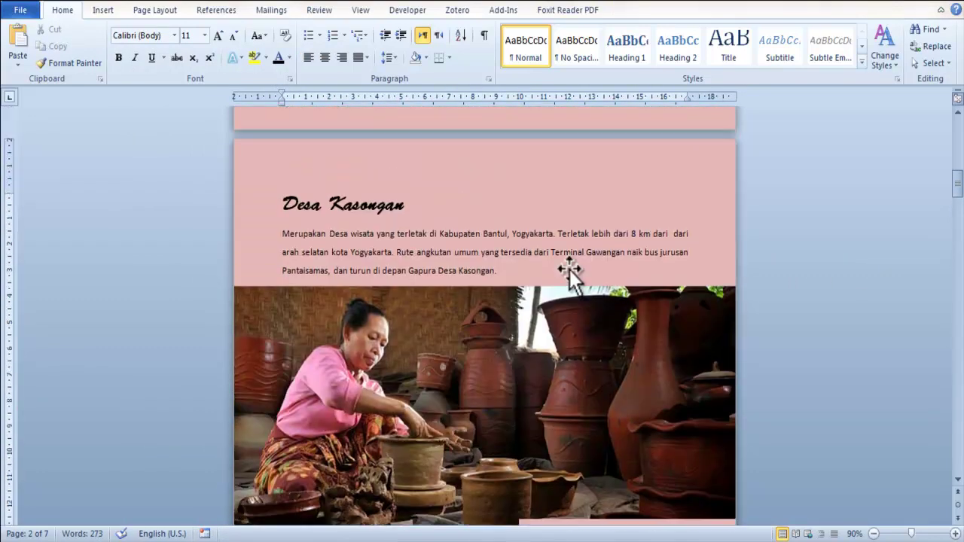
pyautogui.scroll(4, 554, 260)
pyautogui.scroll(1, 538, 250)
pyautogui.click(482, 194)
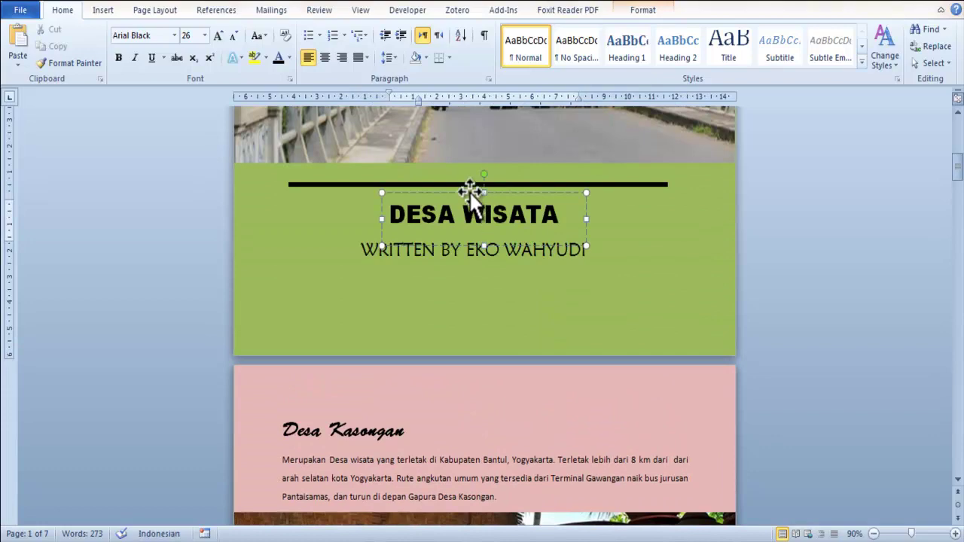
pyautogui.scroll(-3, 509, 227)
pyautogui.scroll(-3, 520, 257)
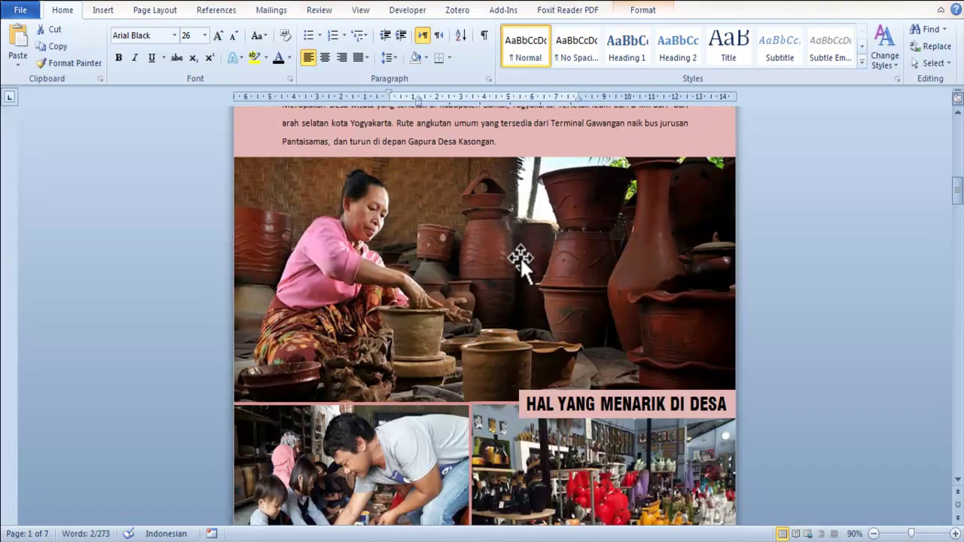
pyautogui.click(514, 134)
pyautogui.hotkey('ctrl', 'v')
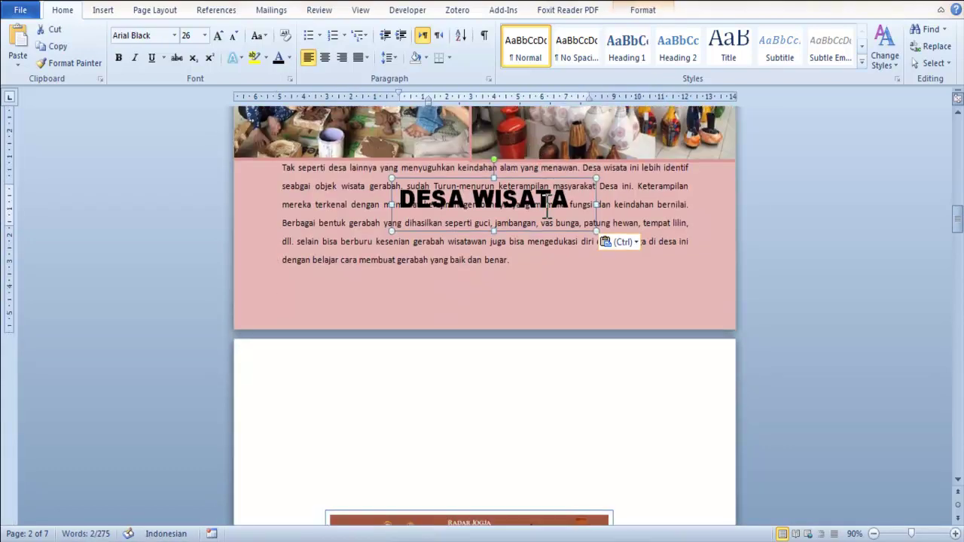
pyautogui.scroll(3, 538, 276)
pyautogui.scroll(1, 539, 276)
pyautogui.moveTo(526, 446); pyautogui.dragTo(662, 145)
pyautogui.scroll(1, 659, 165)
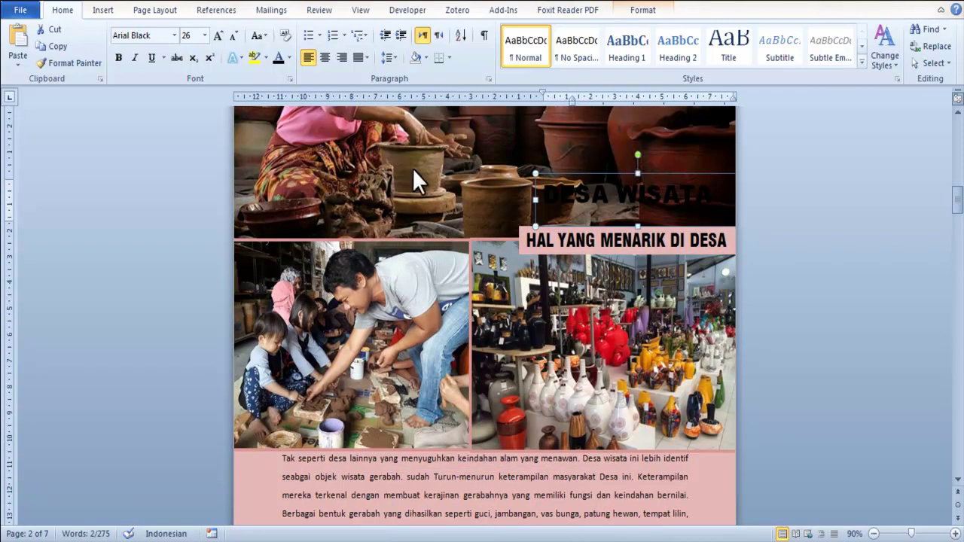
# Make the pasted title white Brush Script Std and retype it as 'Gerabah'.
pyautogui.click(172, 35)
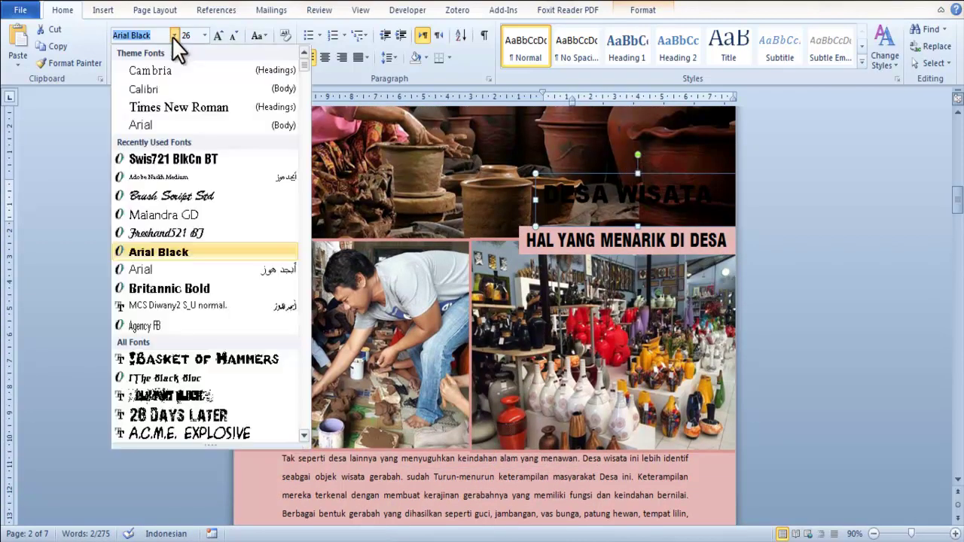
pyautogui.click(155, 195)
pyautogui.click(288, 54)
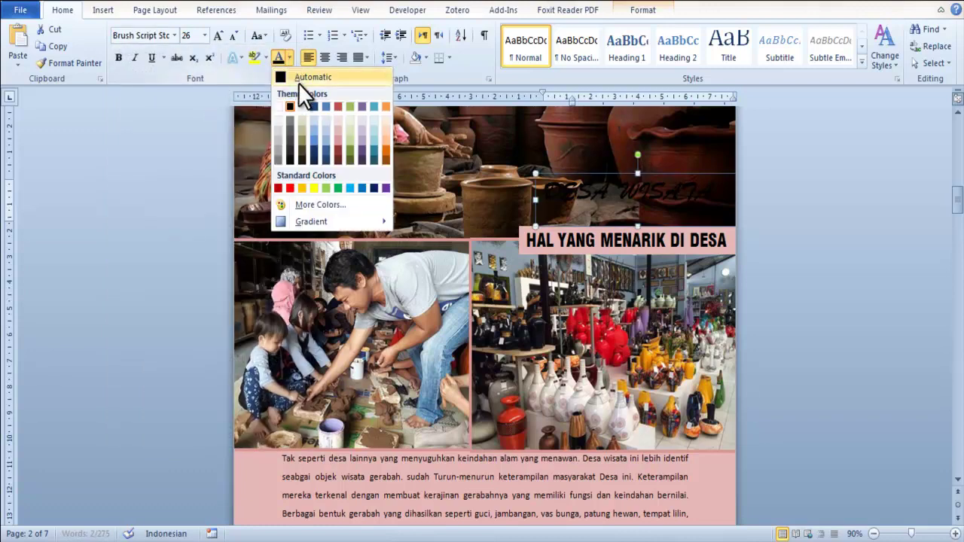
pyautogui.click(278, 105)
pyautogui.tripleClick(633, 197)
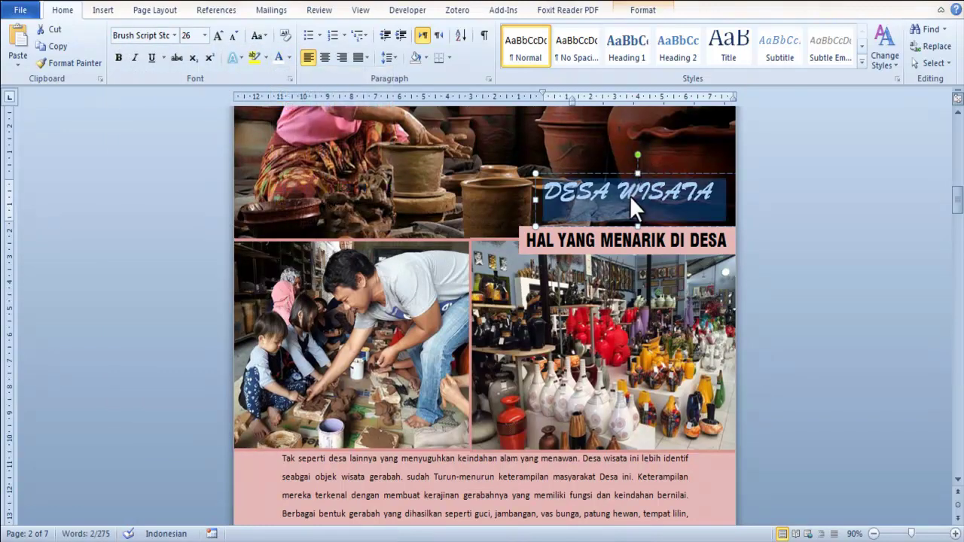
pyautogui.press('BackSpace')
pyautogui.write('Gerabah')
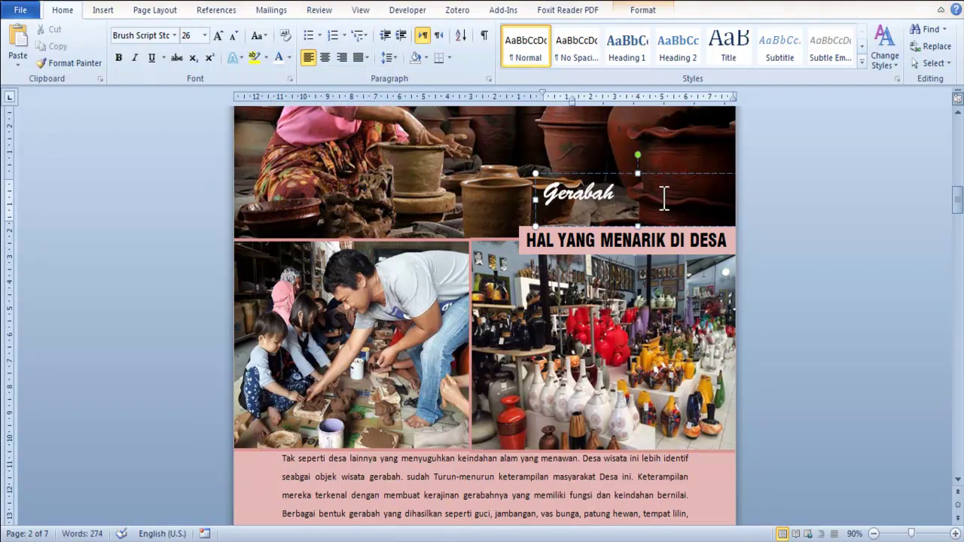
pyautogui.press('Escape')
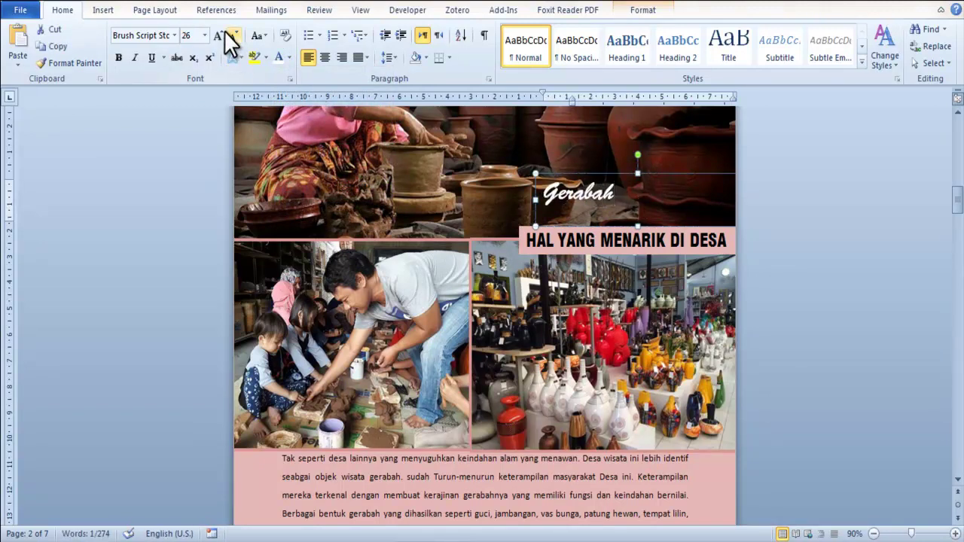
# Size 'Gerabah' to 48 and nudge it right, just above the heading.
pyautogui.click(224, 32)
pyautogui.click(224, 31)
pyautogui.click(224, 32)
pyautogui.click(224, 32)
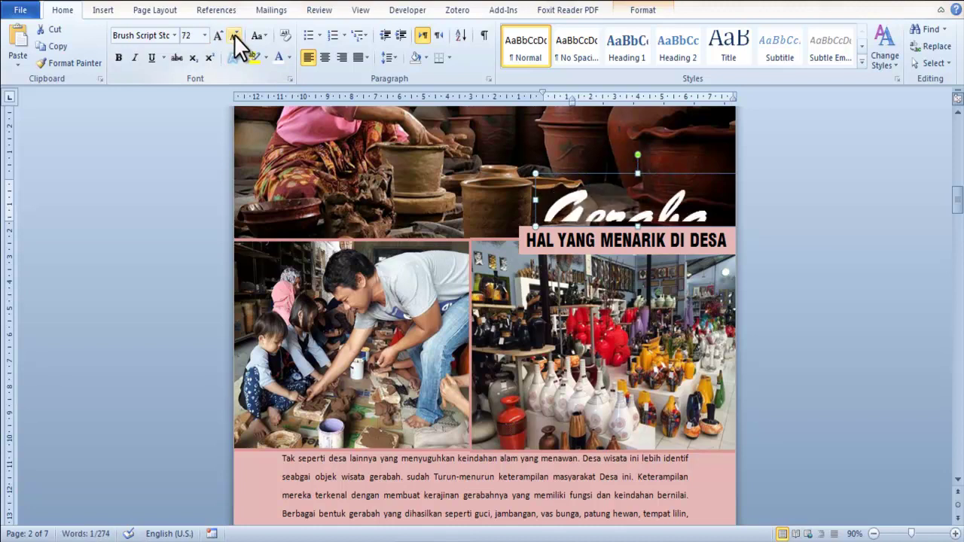
pyautogui.click(235, 35)
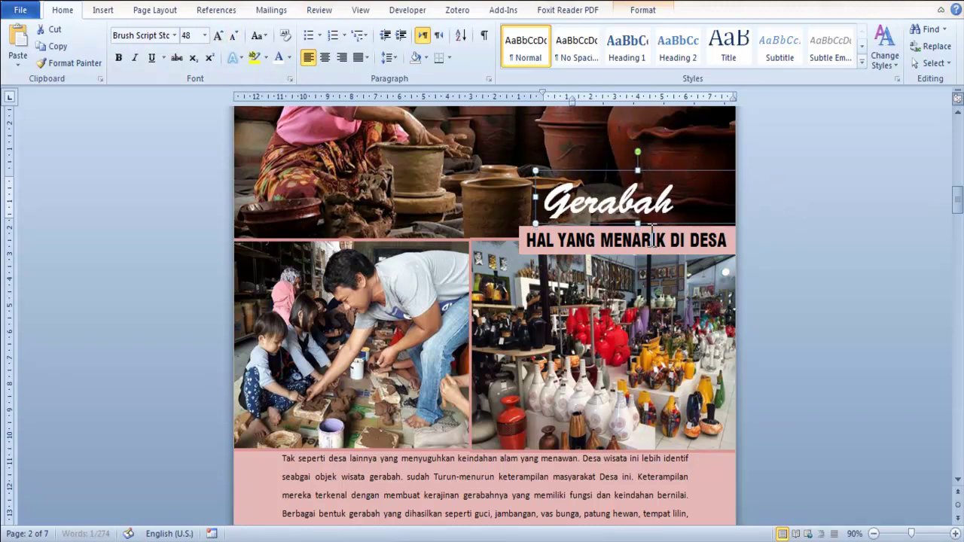
pyautogui.moveTo(638, 224); pyautogui.dragTo(638, 219)
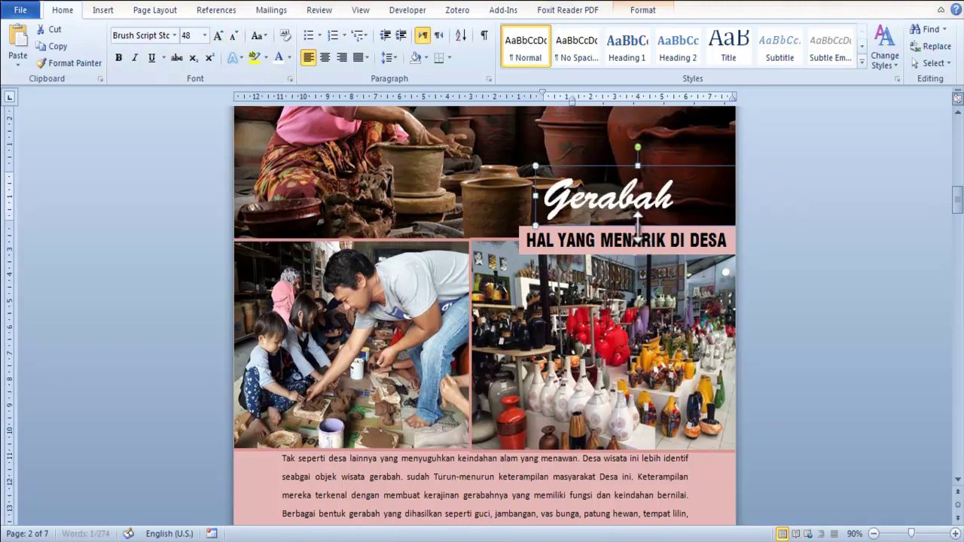
pyautogui.press('Right')
pyautogui.press('Right')
pyautogui.press('Right')
pyautogui.press('Right')
pyautogui.press('Right')
pyautogui.press('Right')
pyautogui.press('Right')
pyautogui.press('Right')
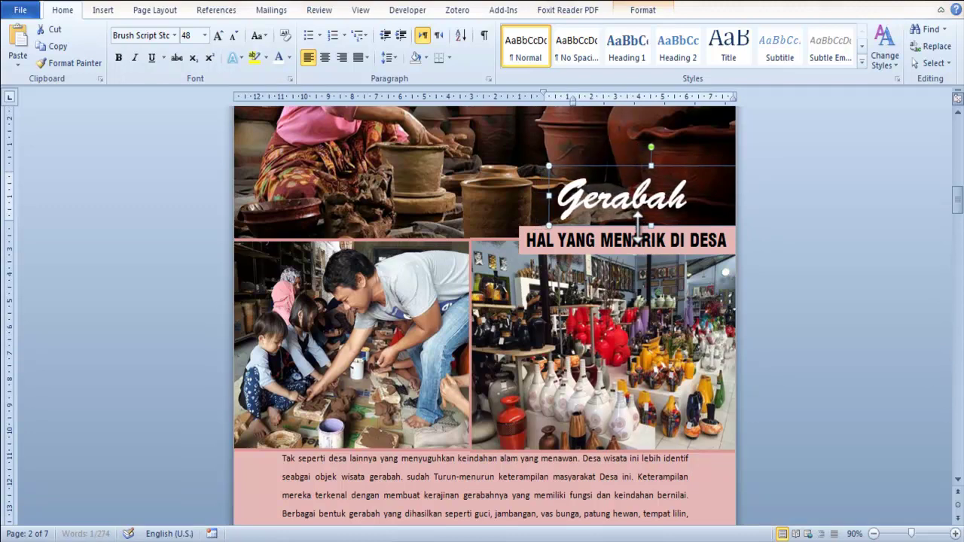
pyautogui.press('Right')
pyautogui.press('Right')
pyautogui.press('Right')
pyautogui.press('Right')
pyautogui.press('Right')
pyautogui.press('Right')
pyautogui.press('Right')
pyautogui.press('Right')
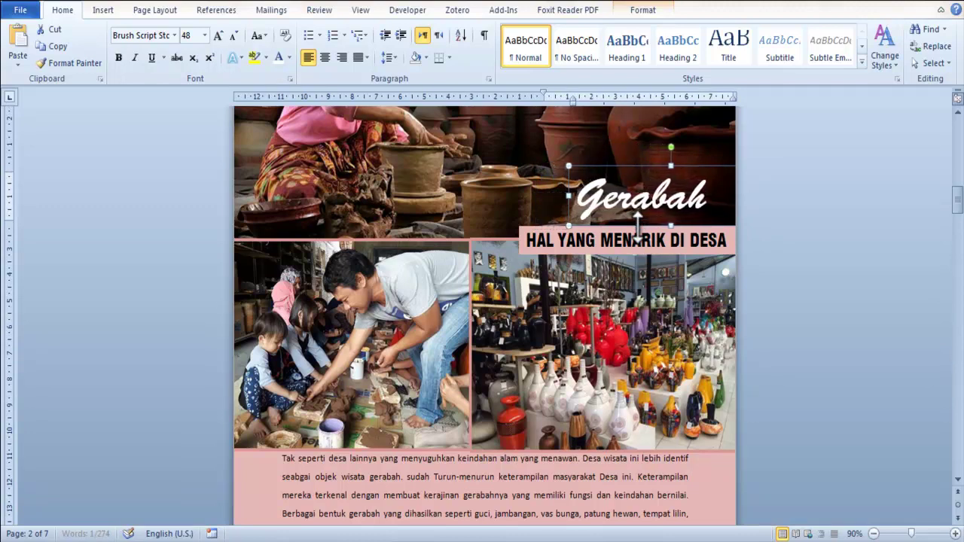
pyautogui.press('Right')
pyautogui.press('Right')
pyautogui.press('Right')
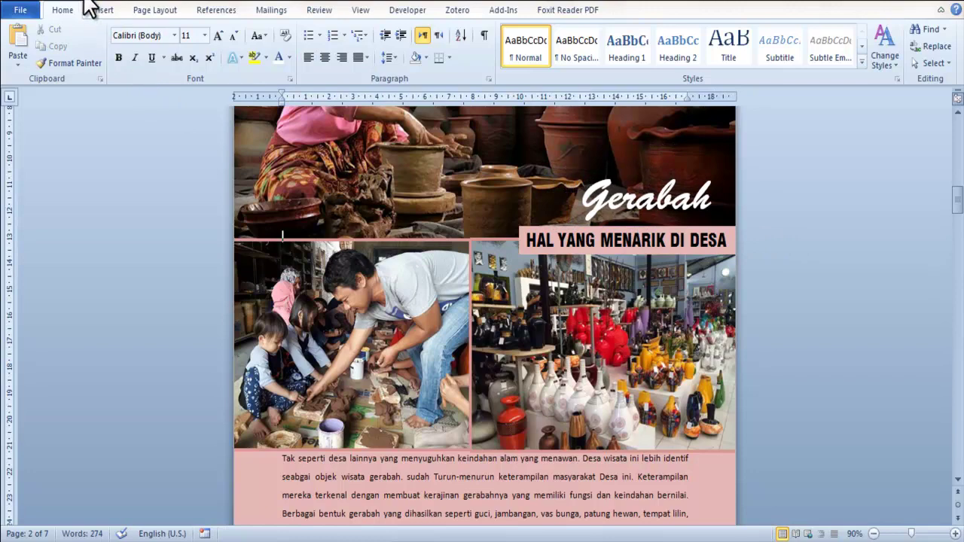
pyautogui.hotkey('ctrl', 'p')
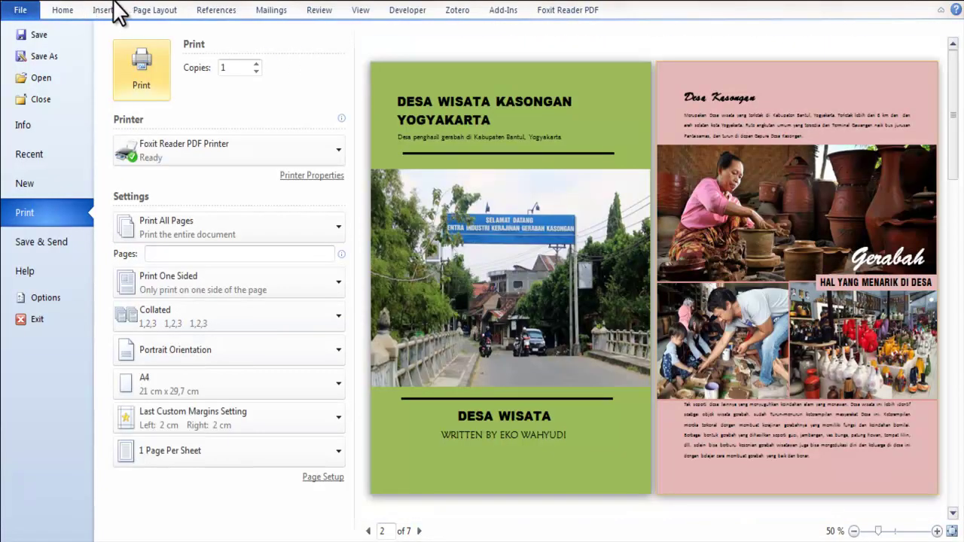
pyautogui.click(71, 4)
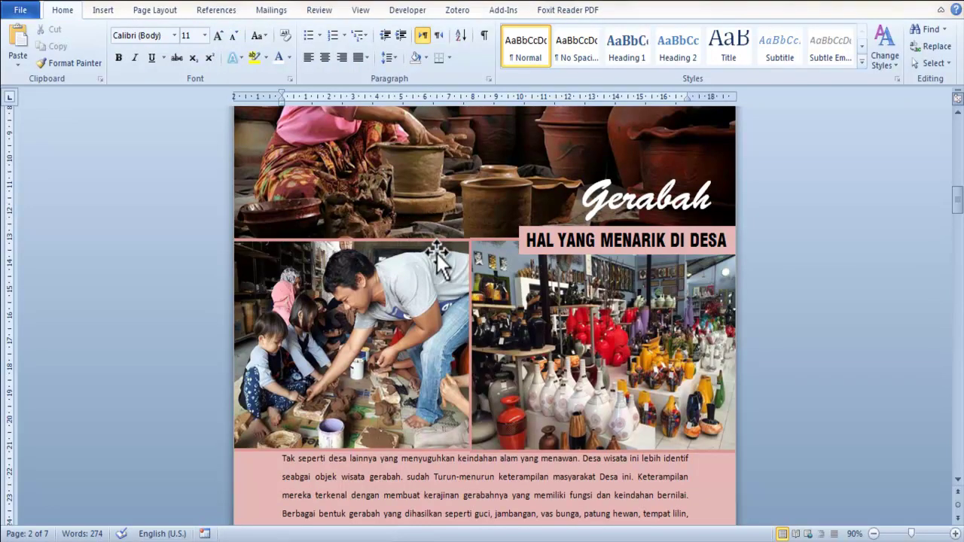
# Place the Dolan Desa map behind text and move it to the page's top-left corner.
pyautogui.scroll(-4, 437, 256)
pyautogui.scroll(-7, 444, 251)
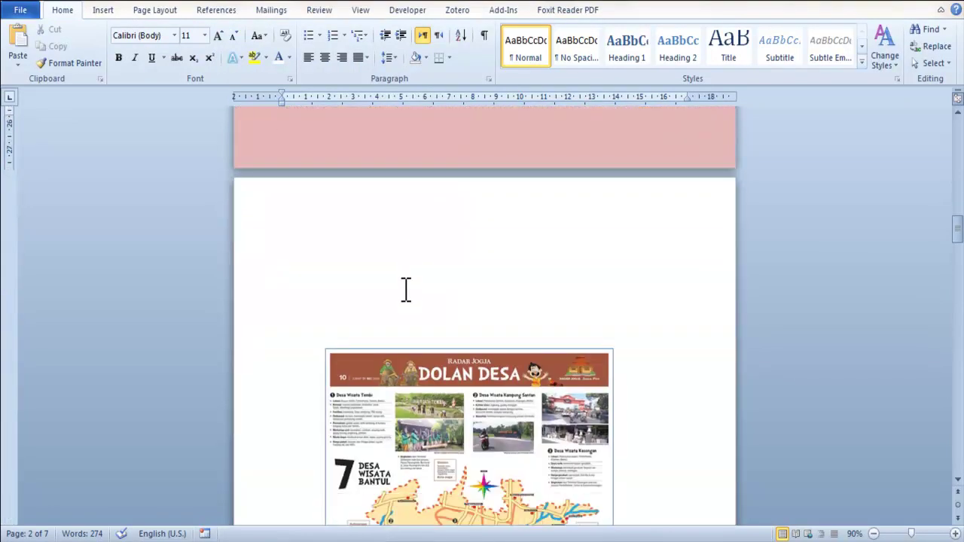
pyautogui.scroll(-2, 403, 294)
pyautogui.click(400, 315)
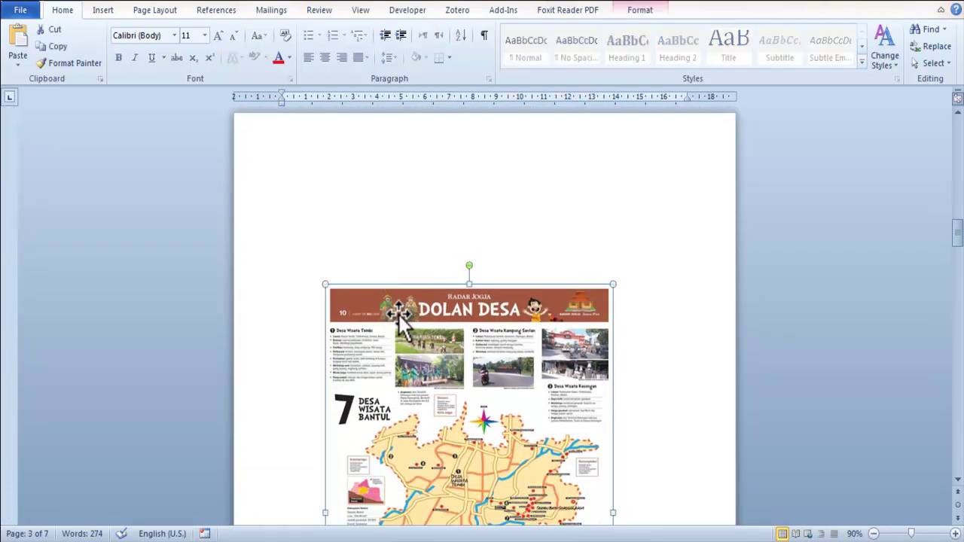
pyautogui.click(641, 12)
pyautogui.click(687, 55)
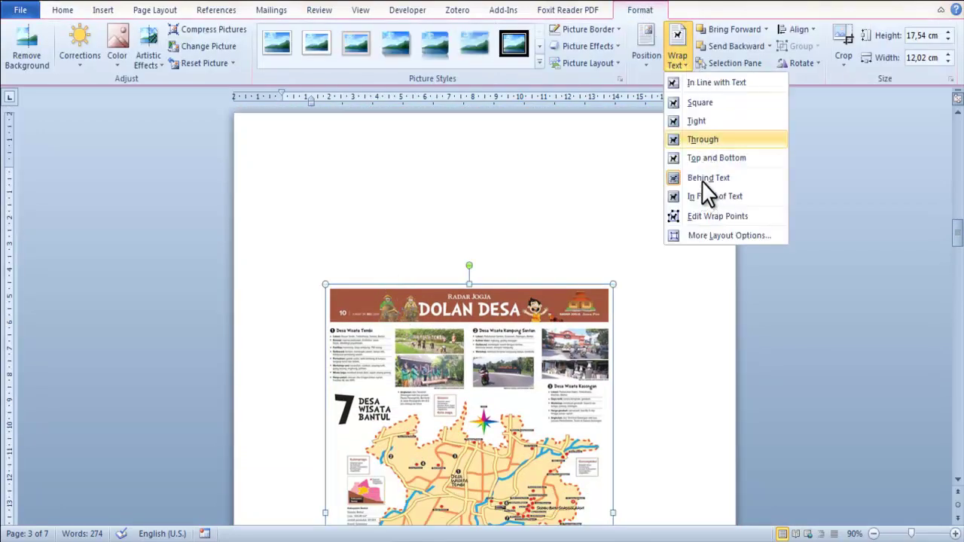
pyautogui.click(705, 178)
pyautogui.moveTo(385, 371)
pyautogui.mouseDown()
pyautogui.moveTo(337, 243)
pyautogui.moveTo(314, 215)
pyautogui.mouseUp()
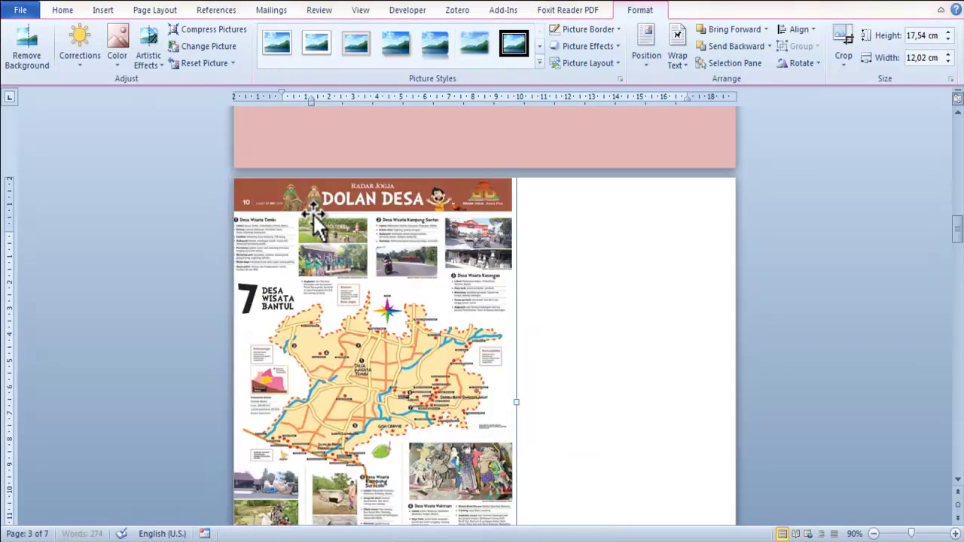
# Undo the accidental drag-resize and set the map's size to 21 cm wide.
pyautogui.scroll(-4, 588, 156)
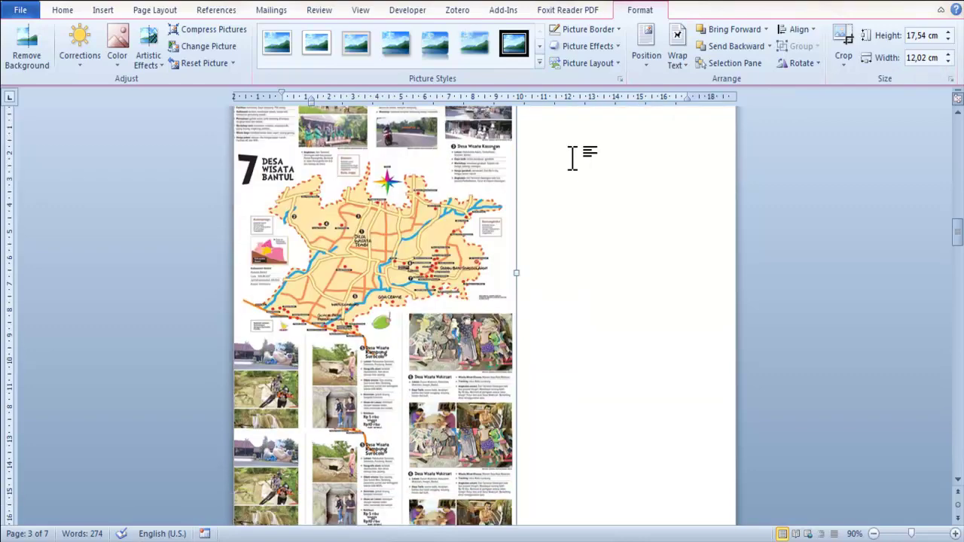
pyautogui.scroll(-6, 570, 157)
pyautogui.moveTo(516, 211); pyautogui.dragTo(742, 477)
pyautogui.scroll(-6, 689, 339)
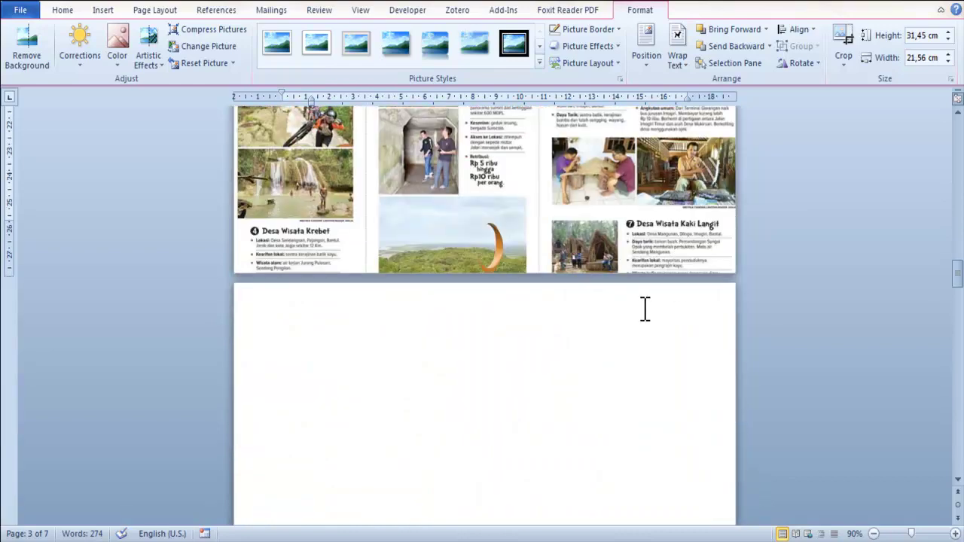
pyautogui.scroll(1, 640, 309)
pyautogui.scroll(-1, 638, 260)
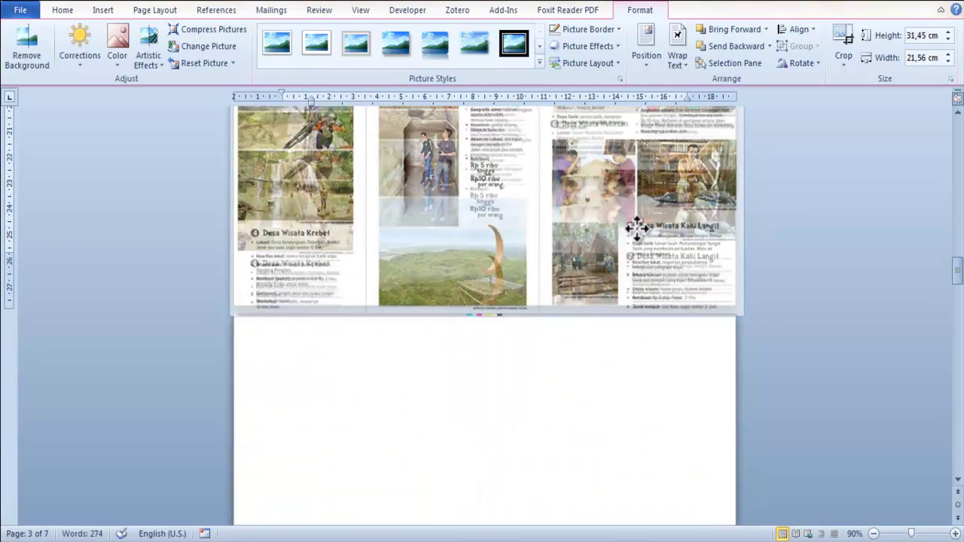
pyautogui.hotkey('ctrl', 'z')
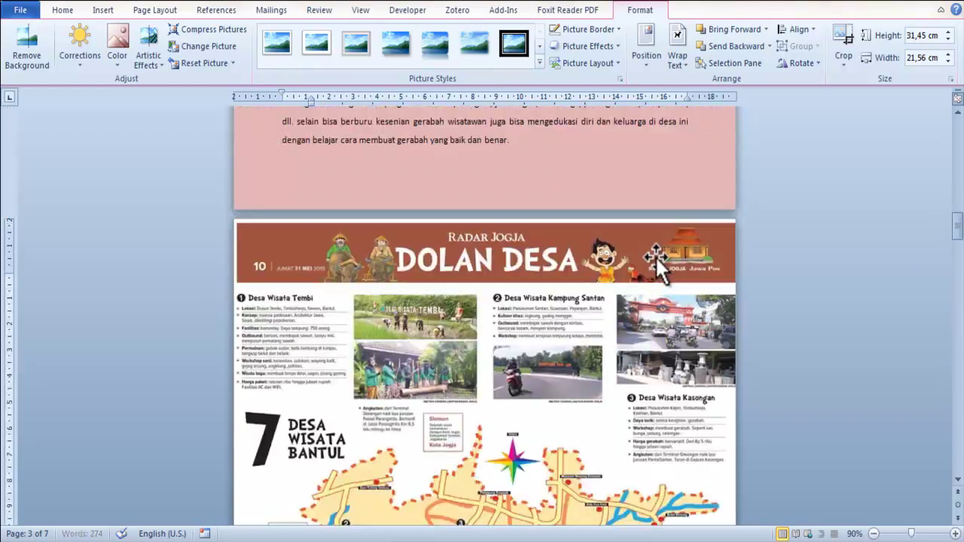
pyautogui.scroll(-1, 614, 315)
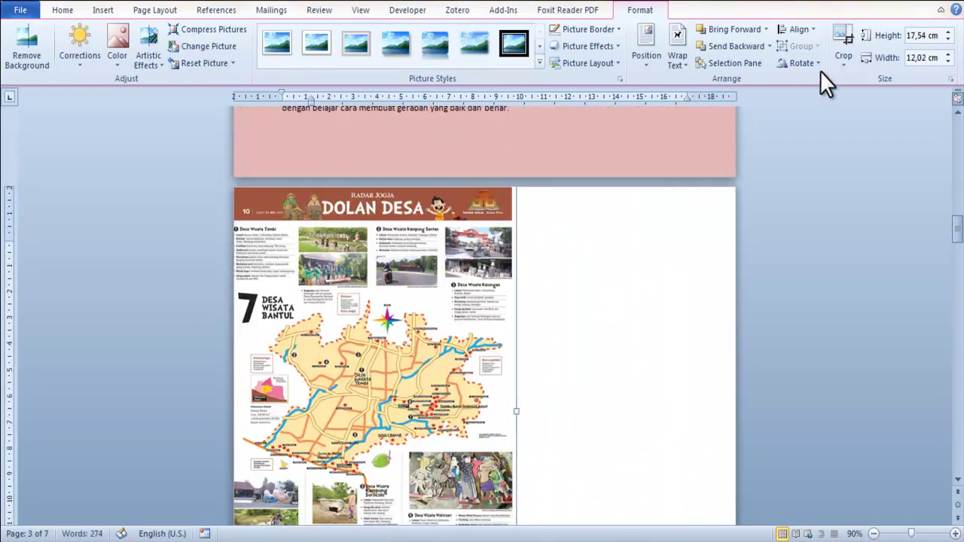
pyautogui.click(923, 35)
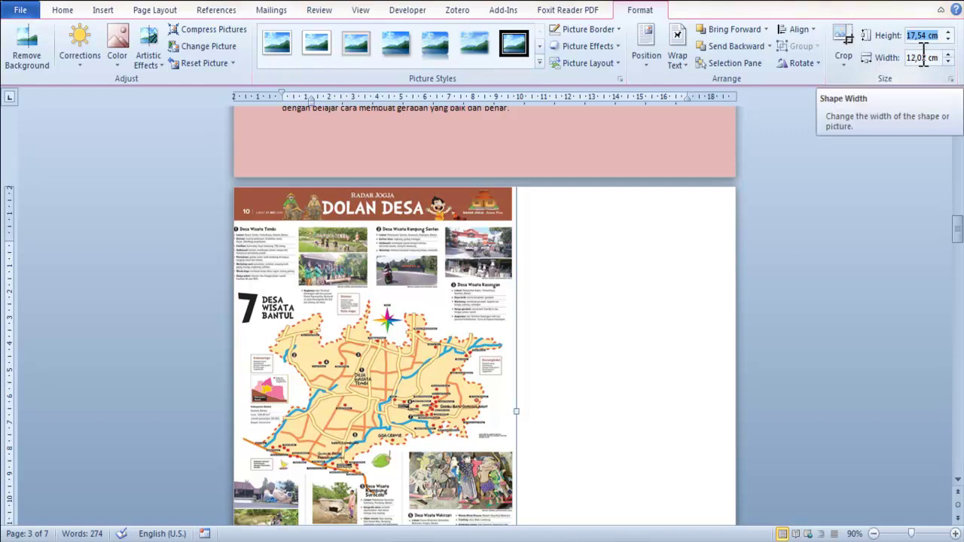
pyautogui.write('29,')
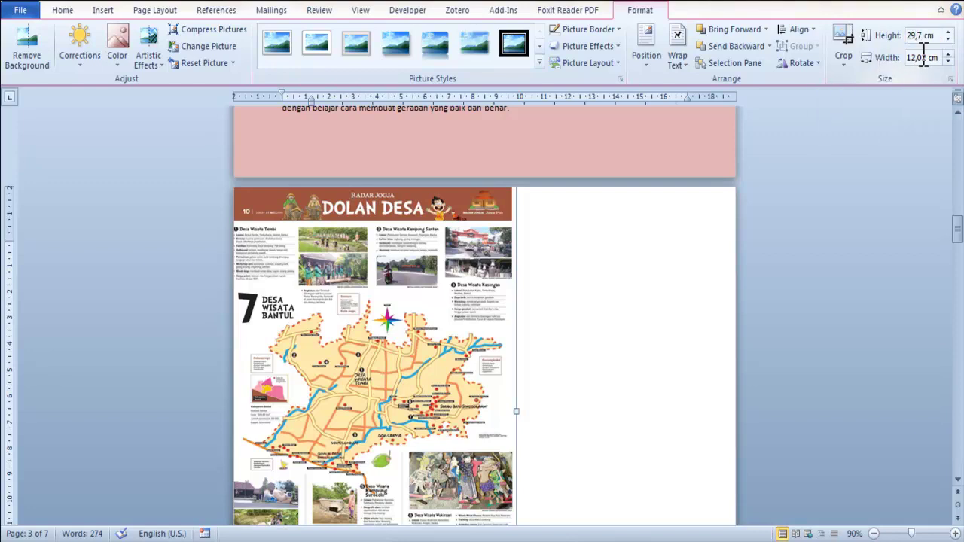
pyautogui.click(924, 58)
pyautogui.write('21')
pyautogui.press('Return')
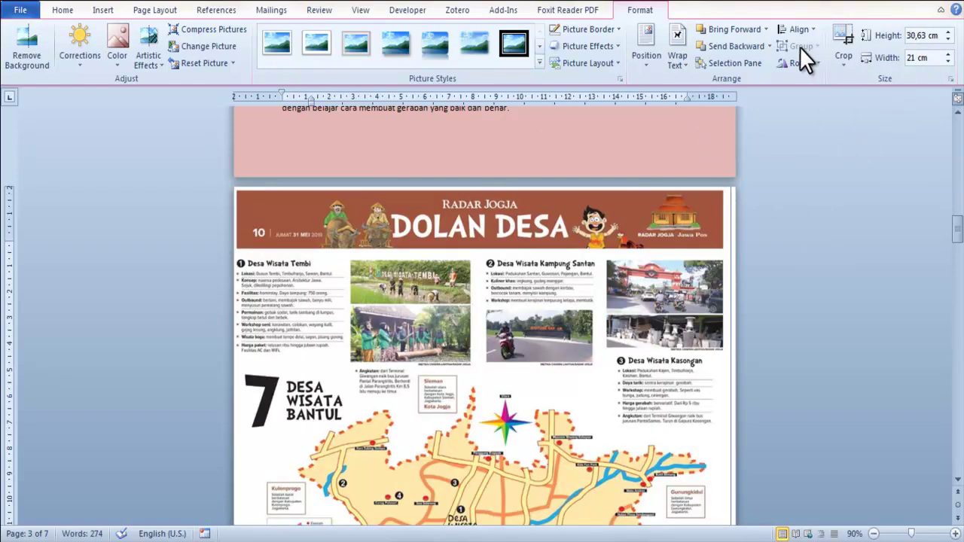
# Align the map to the top and centre it horizontally on the page.
pyautogui.click(790, 30)
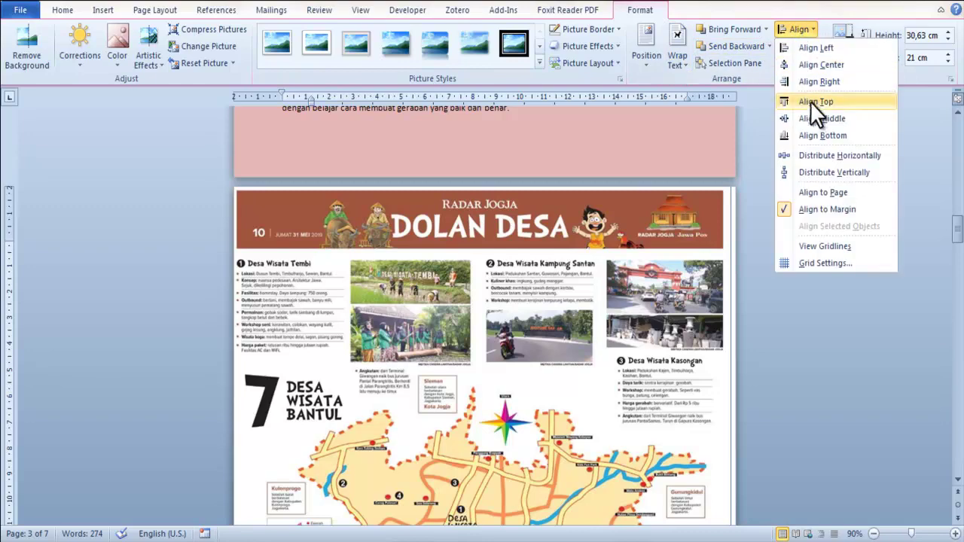
pyautogui.click(812, 113)
pyautogui.scroll(-3, 796, 155)
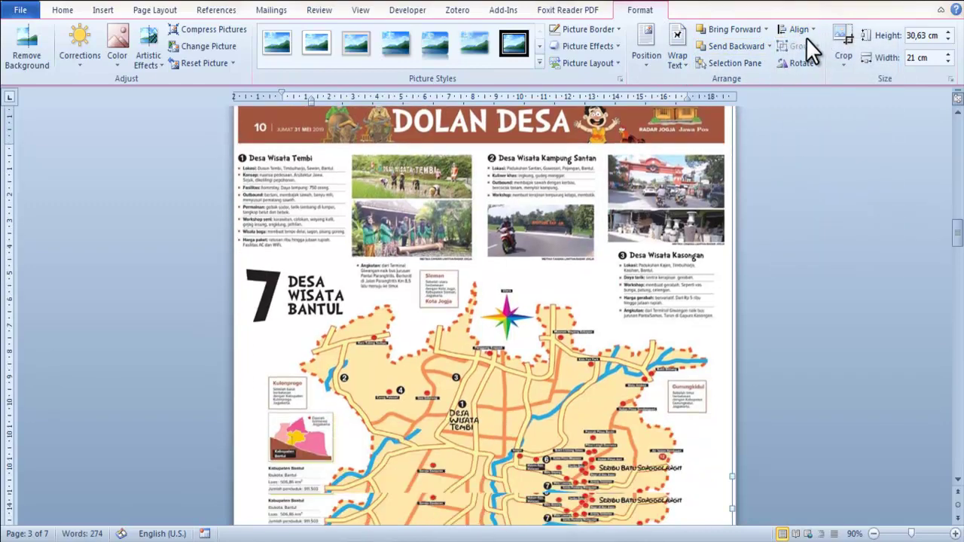
pyautogui.click(804, 31)
pyautogui.click(806, 64)
pyautogui.scroll(-2, 786, 172)
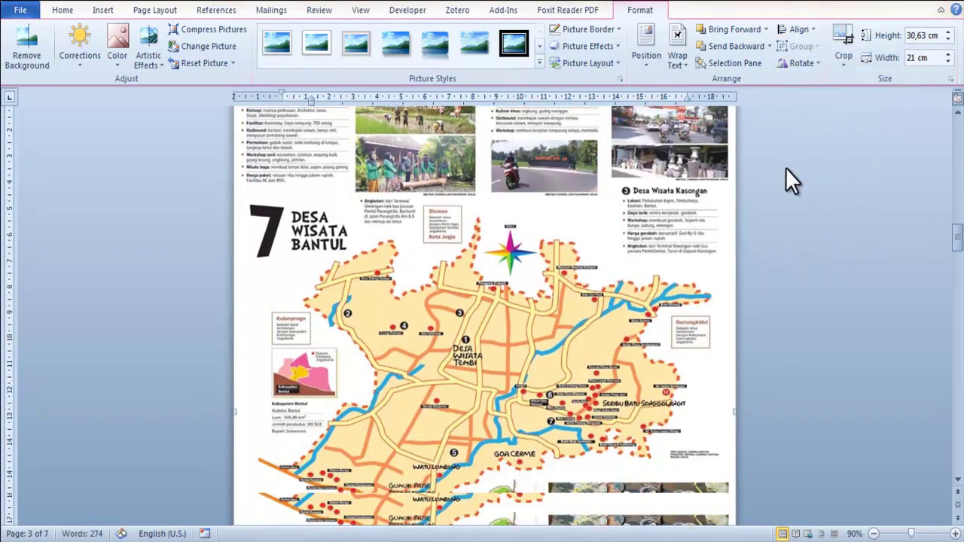
pyautogui.scroll(-5, 657, 212)
pyautogui.scroll(-3, 657, 213)
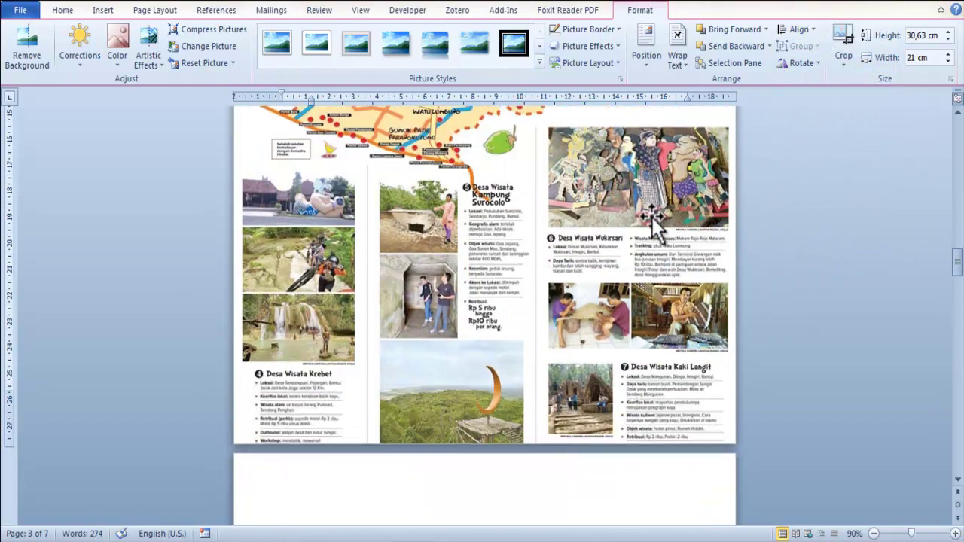
pyautogui.scroll(1, 657, 212)
pyautogui.scroll(3, 641, 214)
pyautogui.scroll(6, 626, 215)
pyautogui.scroll(1, 626, 215)
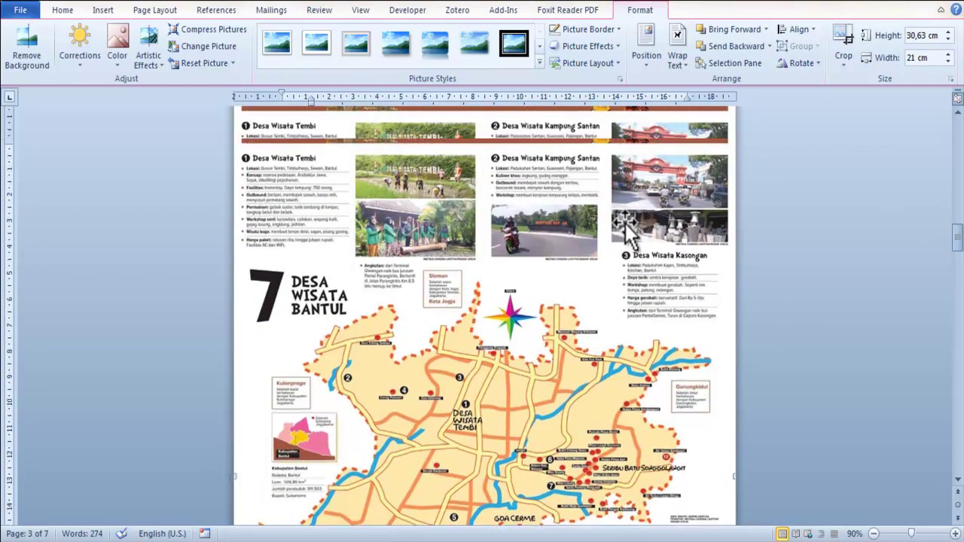
pyautogui.scroll(2, 626, 219)
pyautogui.scroll(1, 624, 233)
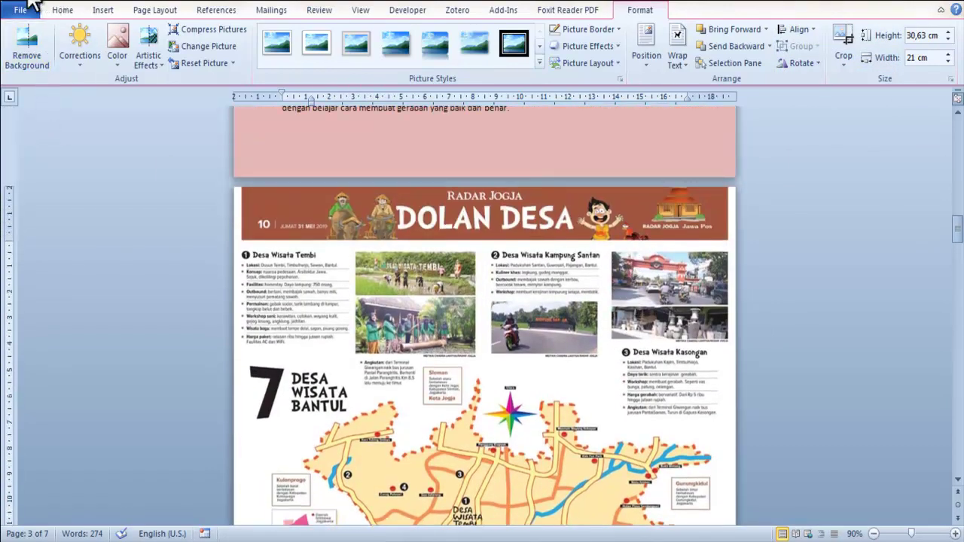
pyautogui.hotkey('ctrl', 'p')
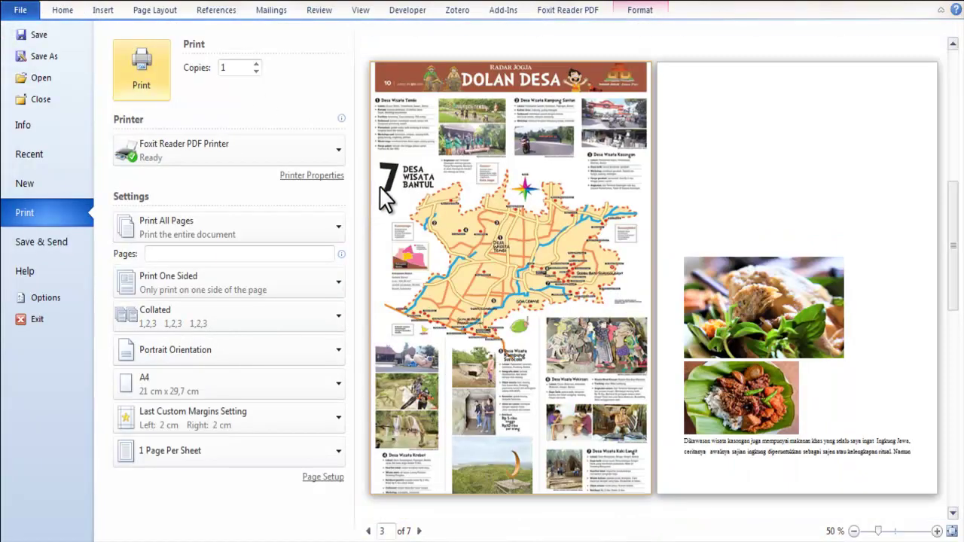
pyautogui.click(64, 21)
pyautogui.scroll(-1, 549, 283)
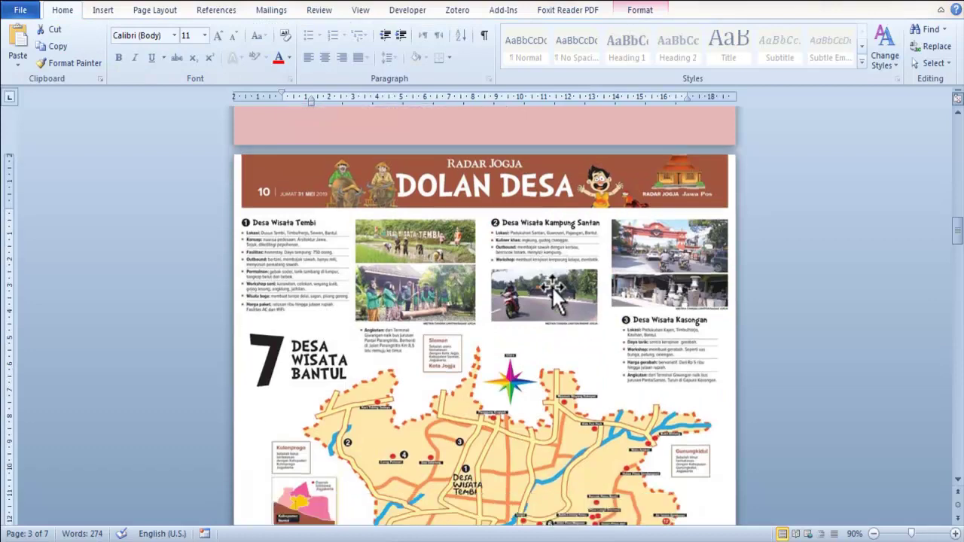
pyautogui.scroll(-4, 553, 287)
pyautogui.scroll(-2, 553, 289)
pyautogui.scroll(-7, 553, 289)
pyautogui.scroll(-4, 553, 290)
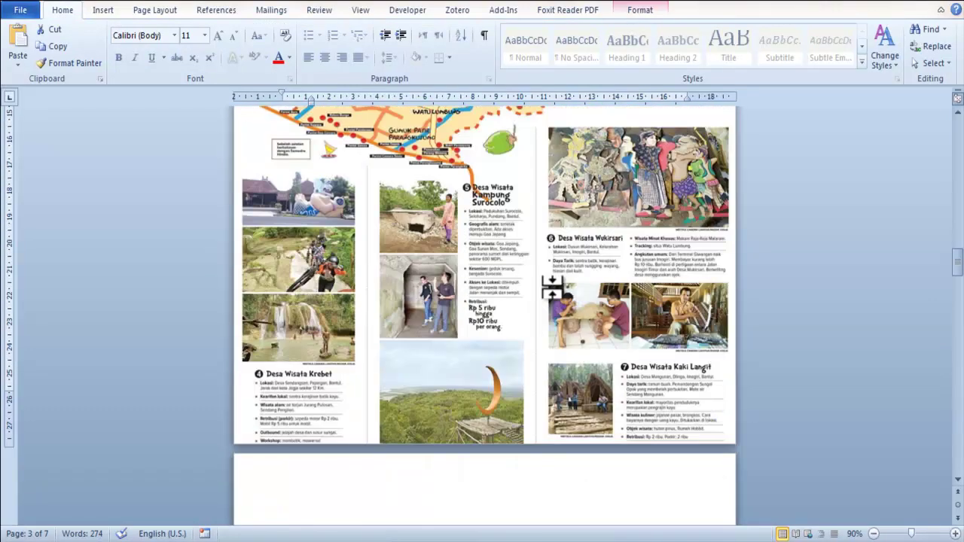
pyautogui.scroll(-5, 555, 293)
pyautogui.scroll(-4, 555, 289)
pyautogui.scroll(-3, 527, 294)
# Place the caret at the top of the food-photo page.
pyautogui.click(452, 306)
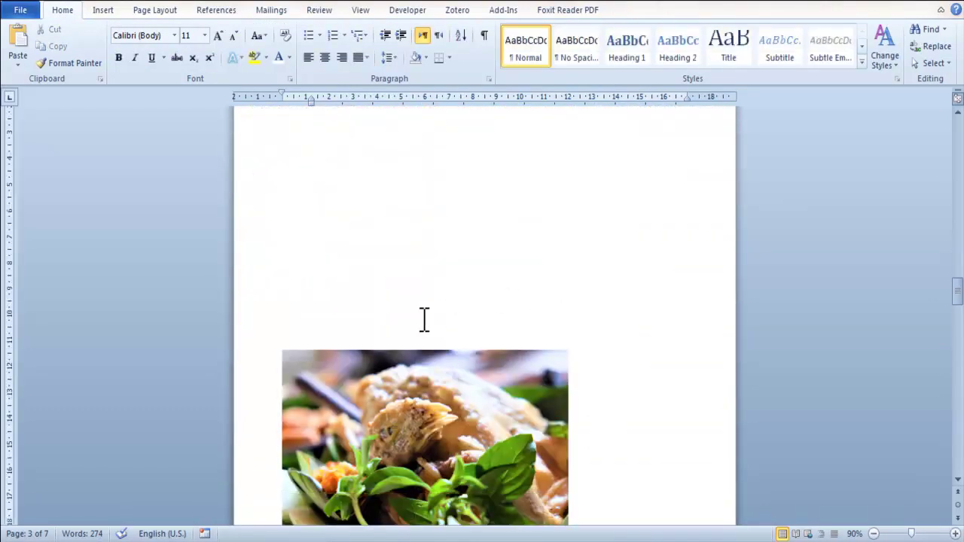
pyautogui.scroll(2, 392, 320)
pyautogui.scroll(2, 344, 387)
pyautogui.scroll(1, 323, 452)
pyautogui.moveTo(322, 467); pyautogui.dragTo(320, 202)
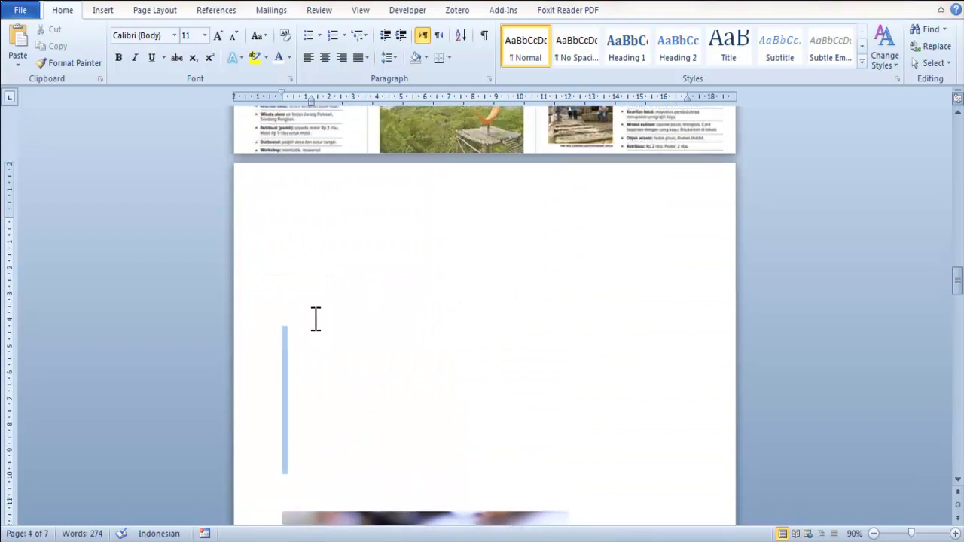
pyautogui.click(343, 213)
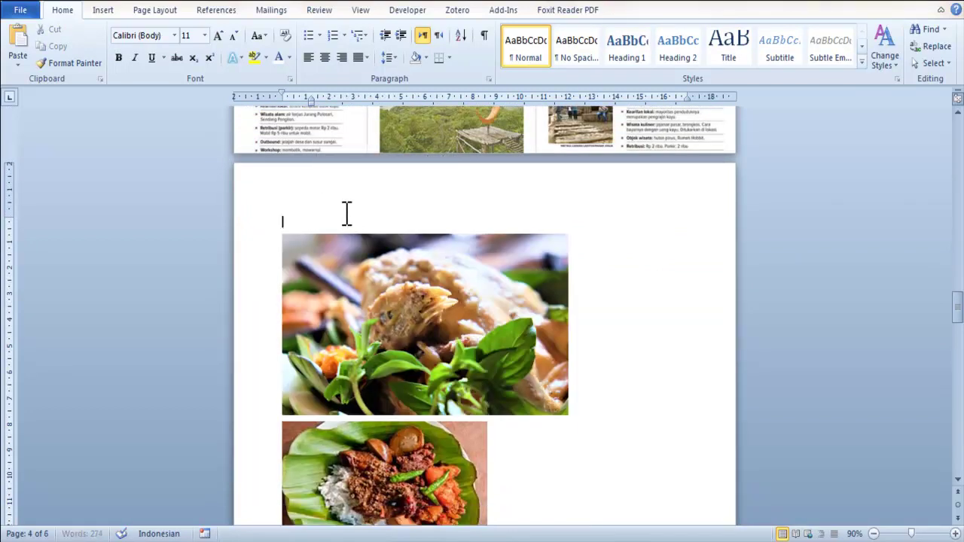
pyautogui.scroll(-5, 348, 217)
pyautogui.scroll(-5, 349, 220)
pyautogui.scroll(-1, 351, 224)
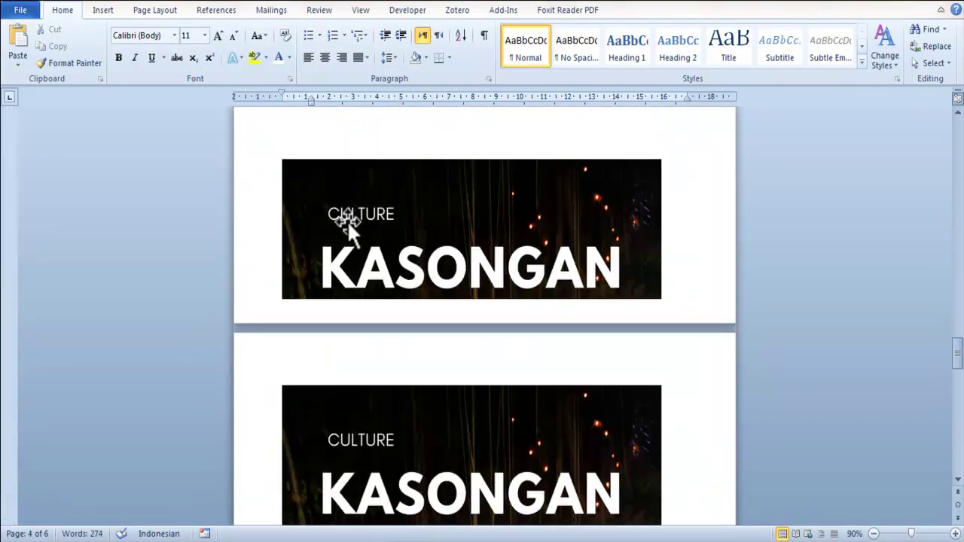
pyautogui.scroll(4, 351, 223)
pyautogui.scroll(4, 347, 221)
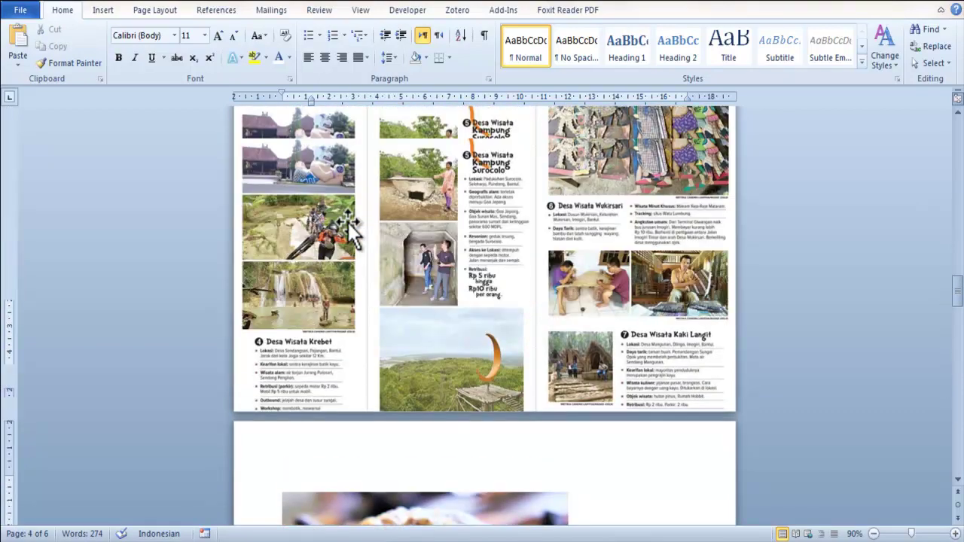
pyautogui.scroll(4, 348, 221)
pyautogui.scroll(3, 348, 223)
# Copy the pink background rectangle and paste it onto the food-photo page.
pyautogui.click(263, 183)
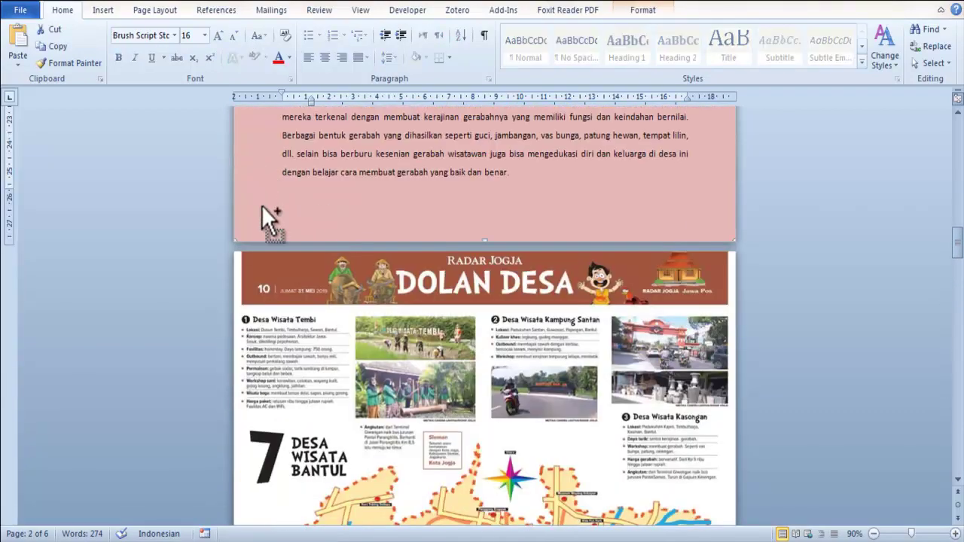
pyautogui.scroll(-5, 262, 226)
pyautogui.scroll(-5, 269, 256)
pyautogui.scroll(-5, 269, 256)
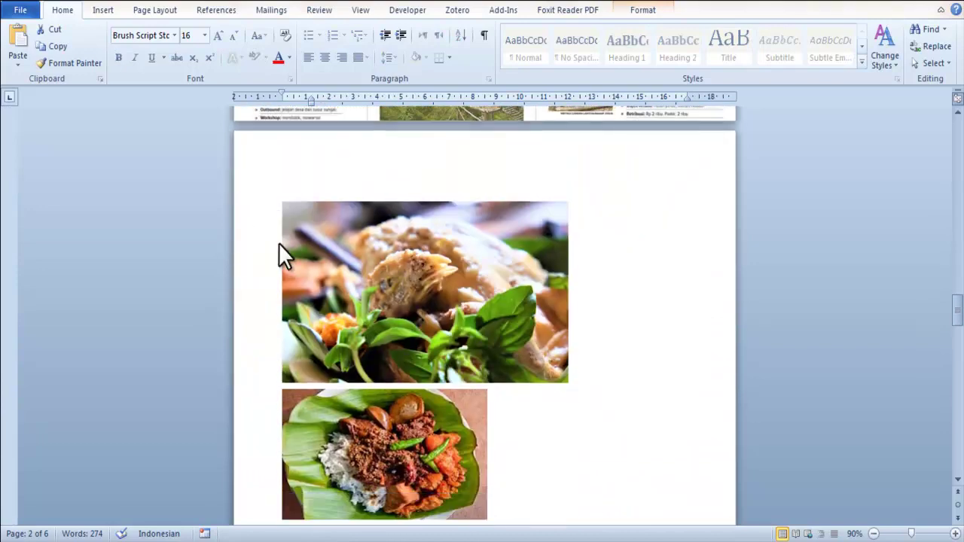
pyautogui.click(274, 224)
pyautogui.click(296, 223)
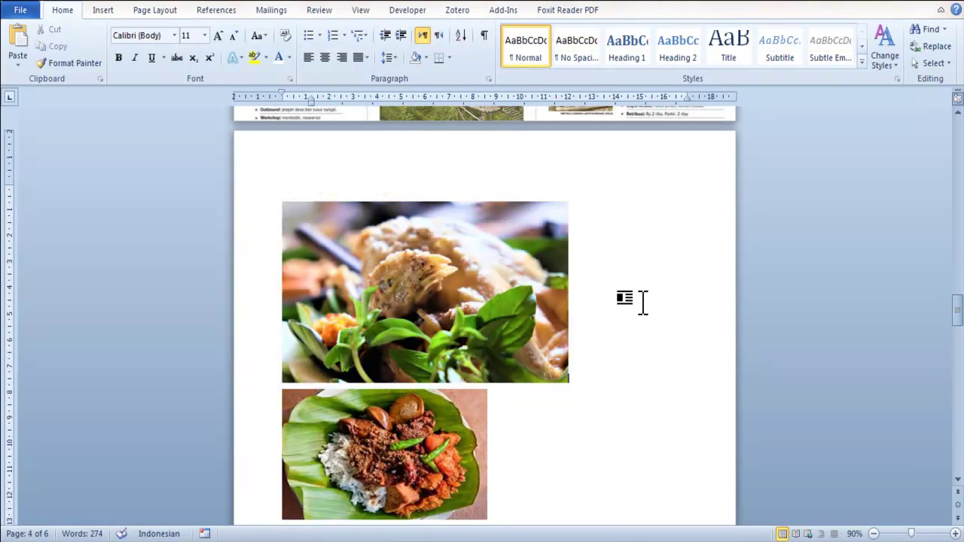
pyautogui.hotkey('ctrl', 'v')
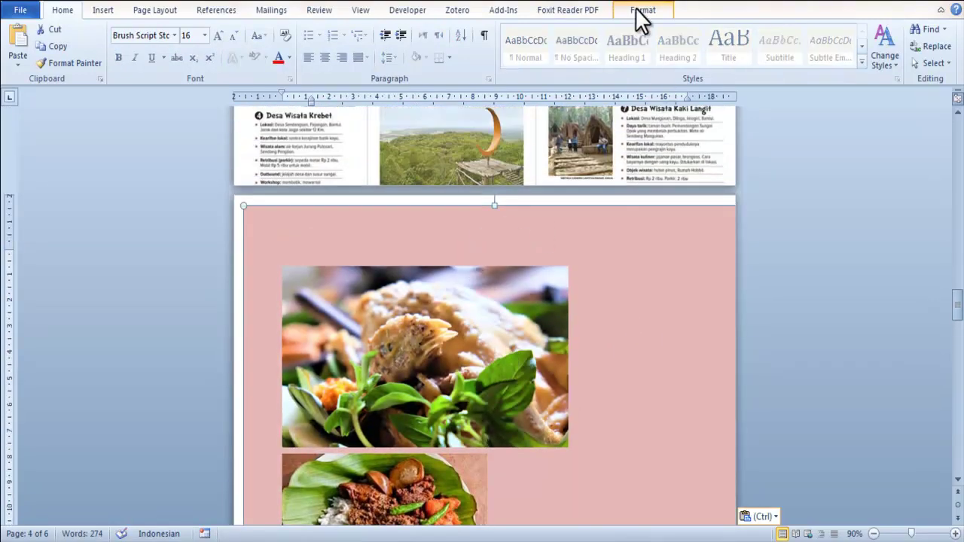
# Centre the pasted rectangle horizontally and vertically on the page.
pyautogui.click(637, 12)
pyautogui.click(844, 30)
pyautogui.click(857, 64)
pyautogui.click(851, 31)
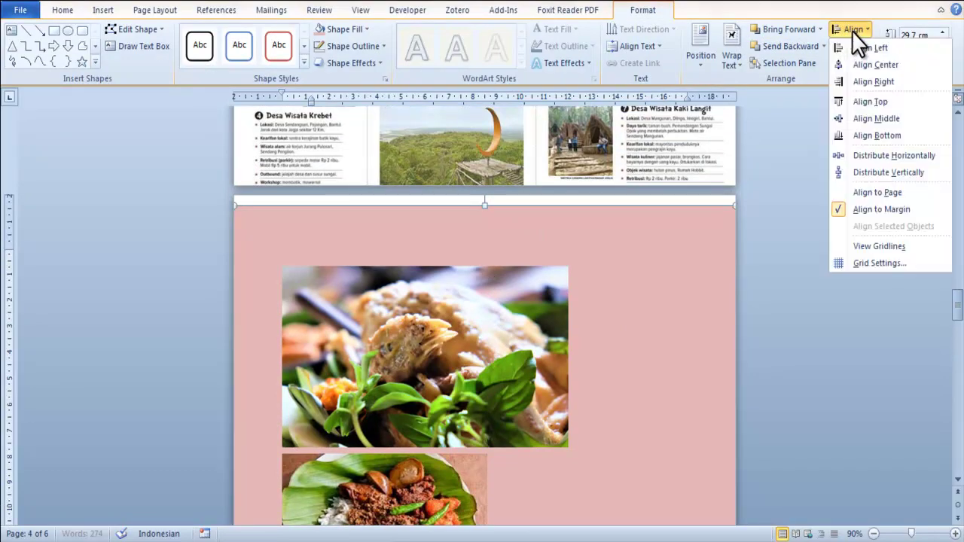
pyautogui.click(872, 119)
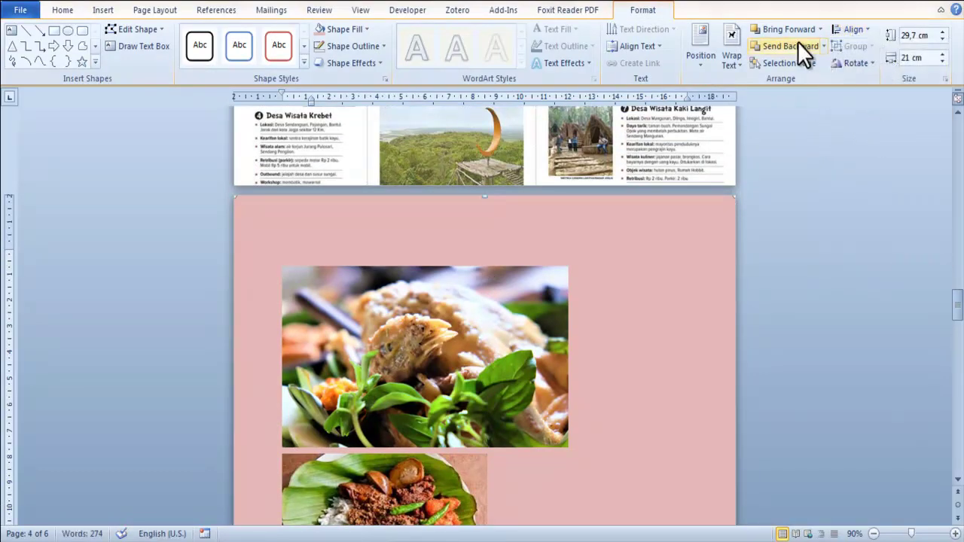
# Recolour the rectangle light green, then bring the food photo and Ingkung Jawa paragraph into view.
pyautogui.click(346, 27)
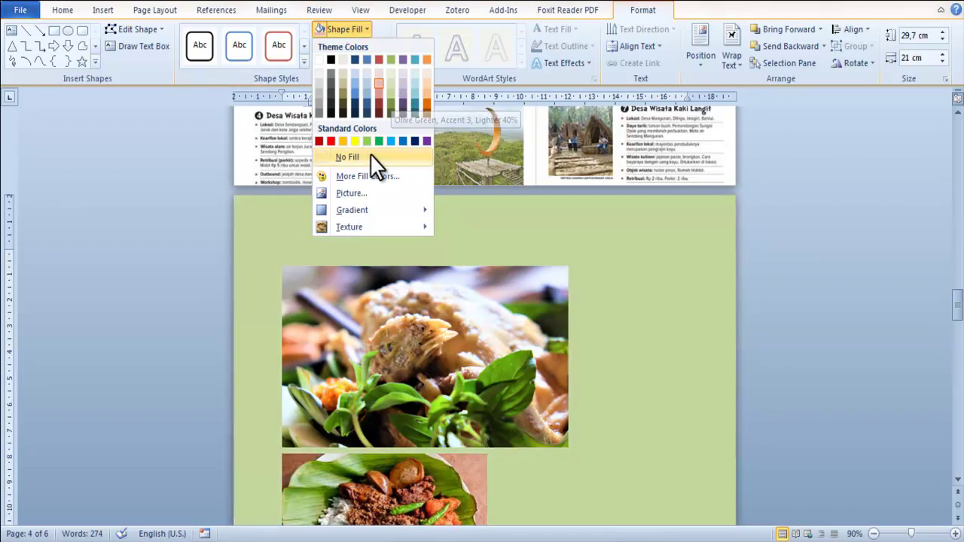
pyautogui.click(366, 143)
pyautogui.scroll(1, 519, 251)
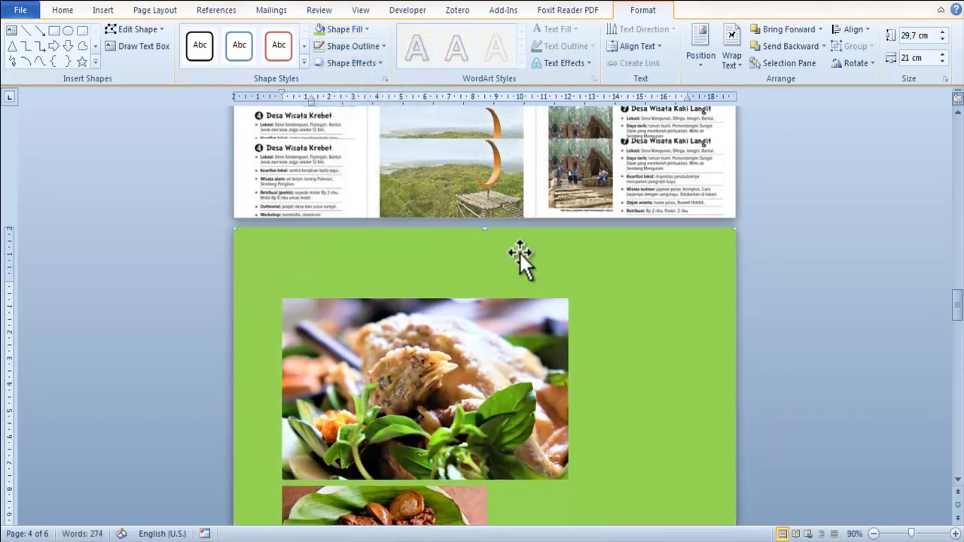
pyautogui.scroll(9, 519, 252)
pyautogui.scroll(5, 519, 252)
pyautogui.scroll(5, 504, 247)
pyautogui.scroll(-3, 504, 246)
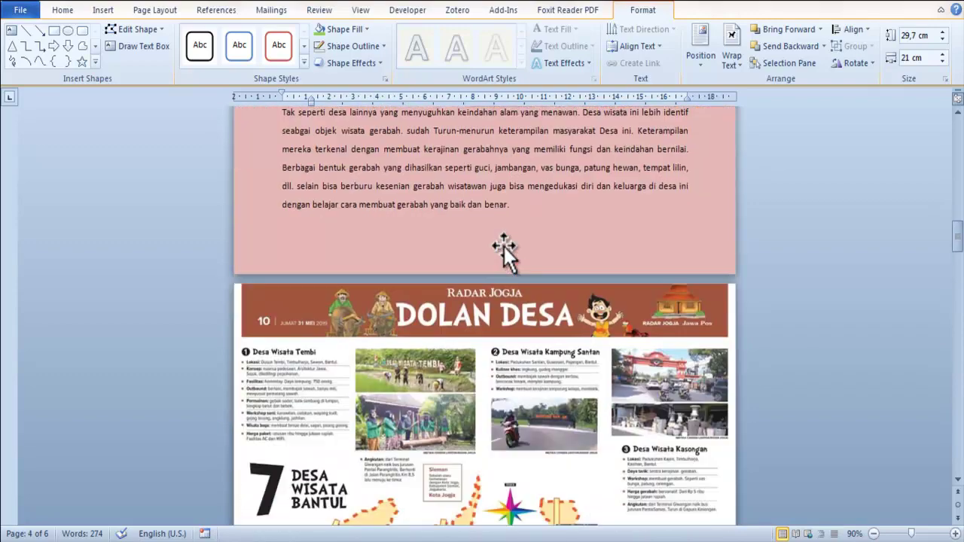
pyautogui.scroll(-2, 504, 246)
pyautogui.scroll(-10, 504, 246)
pyautogui.scroll(-3, 504, 247)
pyautogui.scroll(-6, 504, 247)
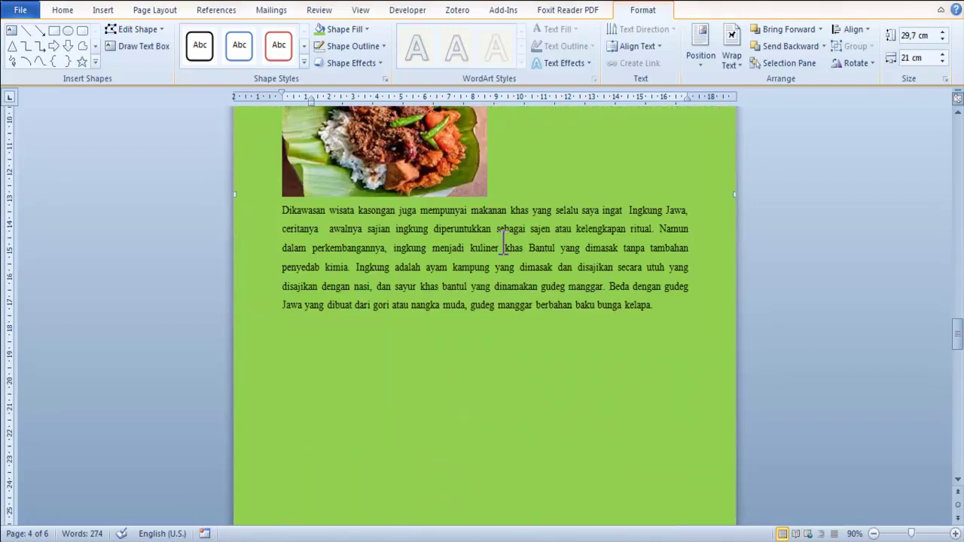
pyautogui.scroll(-7, 474, 269)
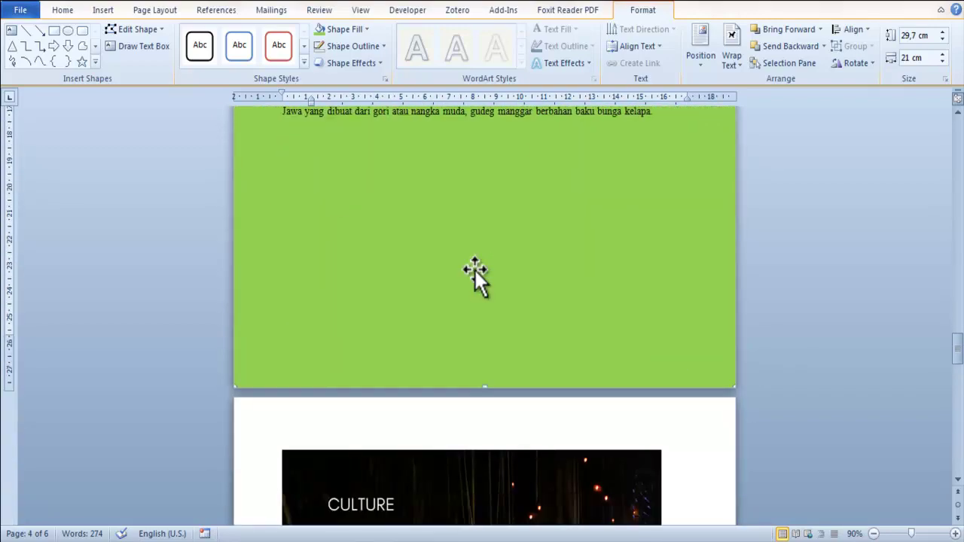
pyautogui.scroll(3, 459, 280)
pyautogui.scroll(3, 440, 291)
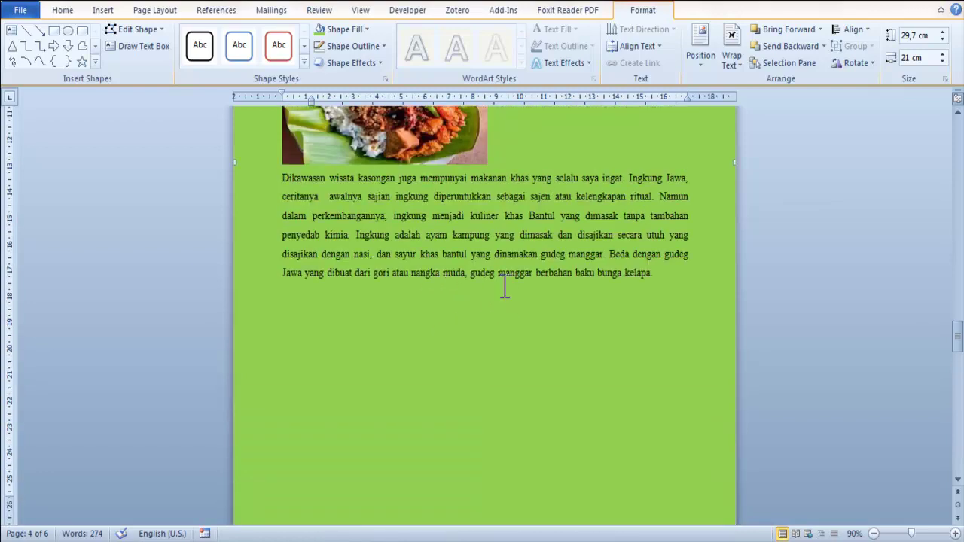
pyautogui.scroll(2, 503, 287)
# Set the gudeg food photo to Behind Text wrapping.
pyautogui.moveTo(284, 243); pyautogui.dragTo(670, 338)
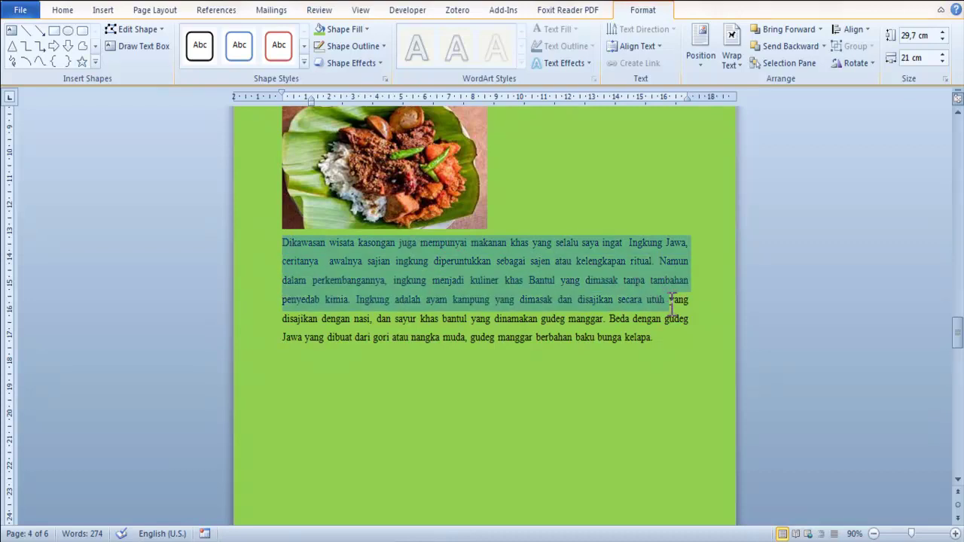
pyautogui.click(416, 207)
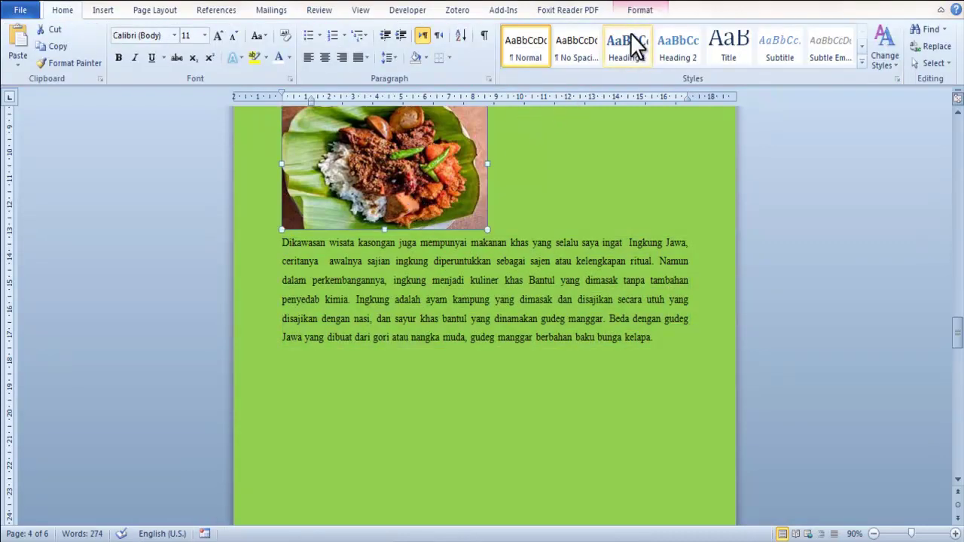
pyautogui.click(640, 11)
pyautogui.click(679, 61)
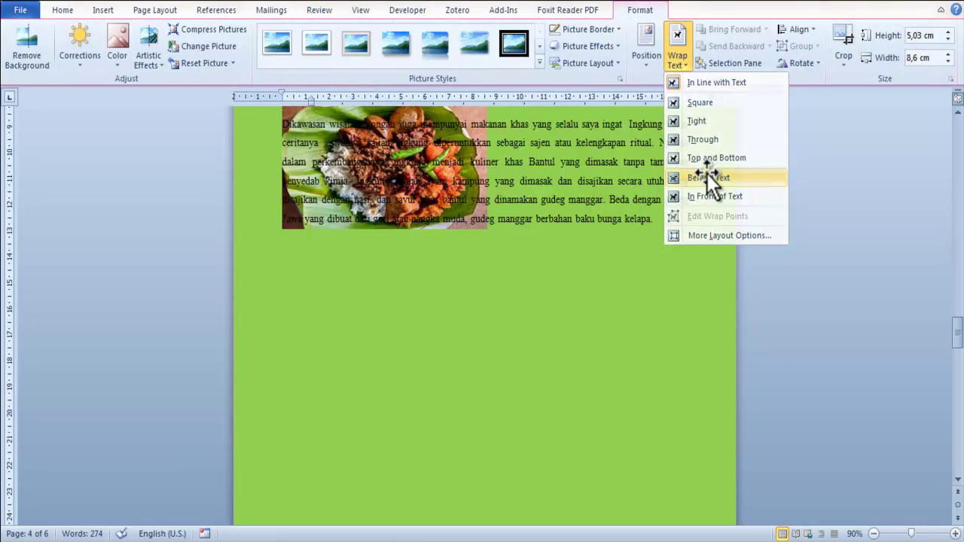
pyautogui.click(706, 173)
# Set the basil photo to Behind Text and move it below the Ingkung Jawa paragraph.
pyautogui.click(504, 167)
pyautogui.click(676, 65)
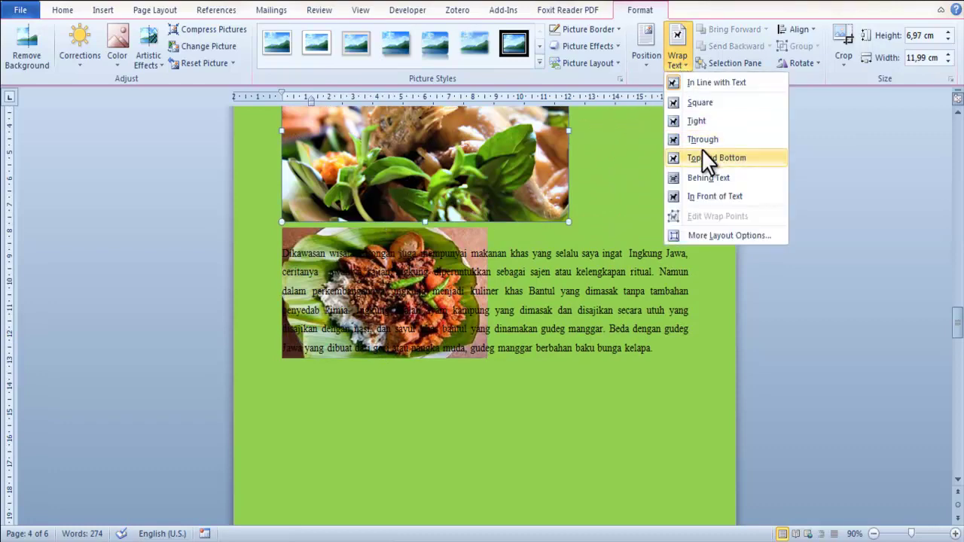
pyautogui.click(697, 179)
pyautogui.moveTo(366, 213); pyautogui.dragTo(343, 448)
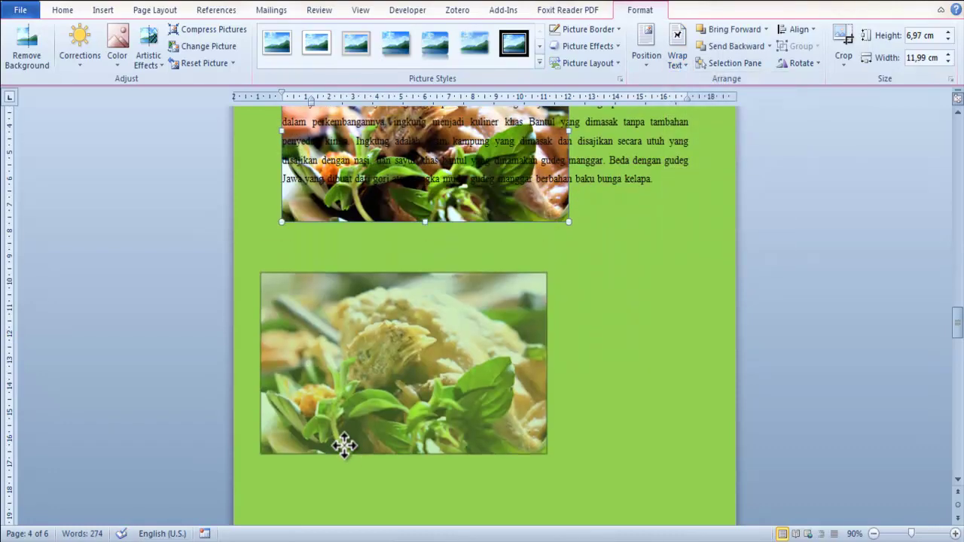
pyautogui.moveTo(375, 181); pyautogui.dragTo(396, 215)
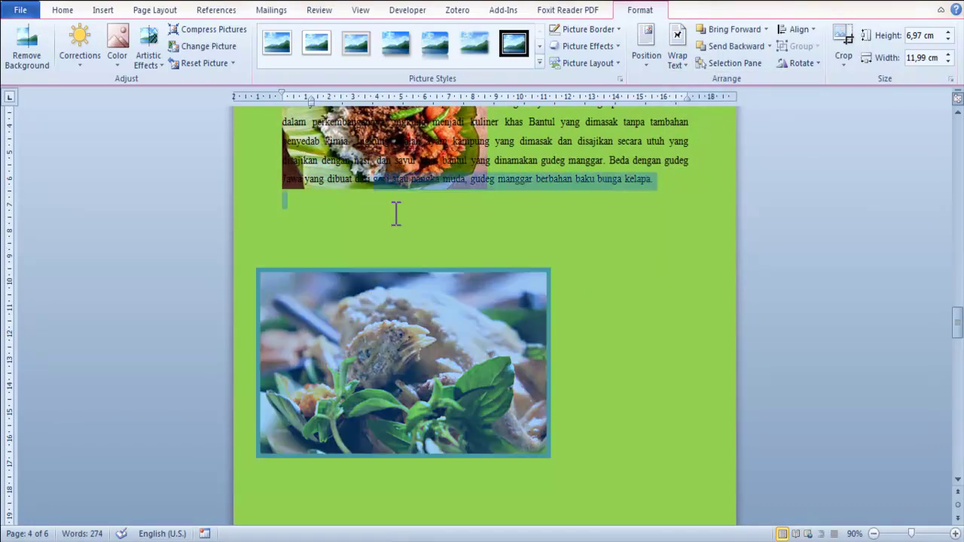
pyautogui.click(297, 200)
# Insert a blank line before 'Dikawasan' at the start of the paragraph.
pyautogui.scroll(3, 282, 168)
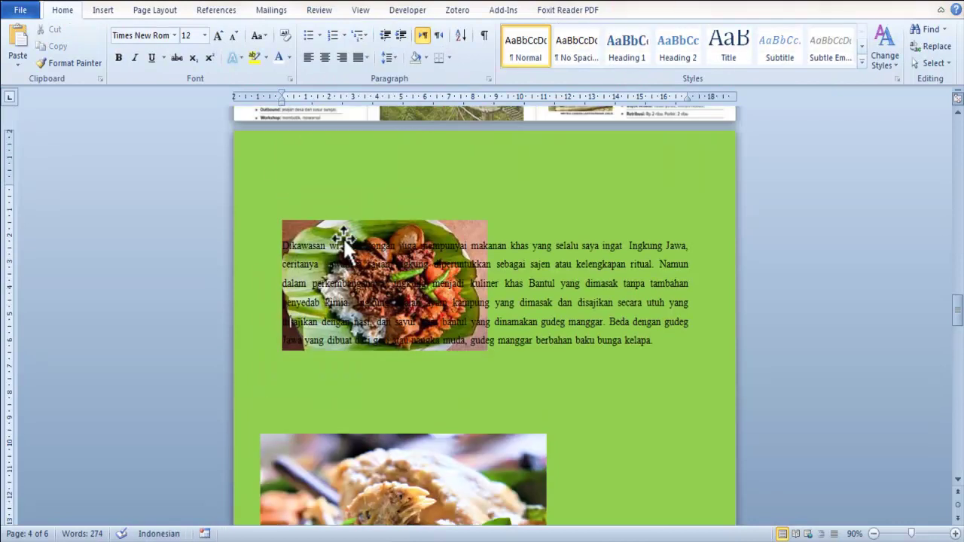
pyautogui.moveTo(439, 224); pyautogui.dragTo(637, 394)
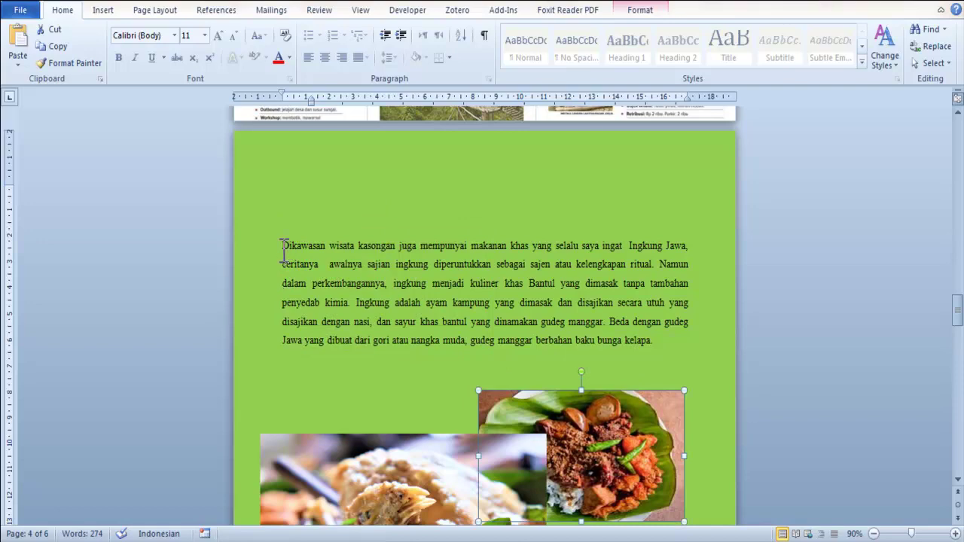
pyautogui.click(420, 253)
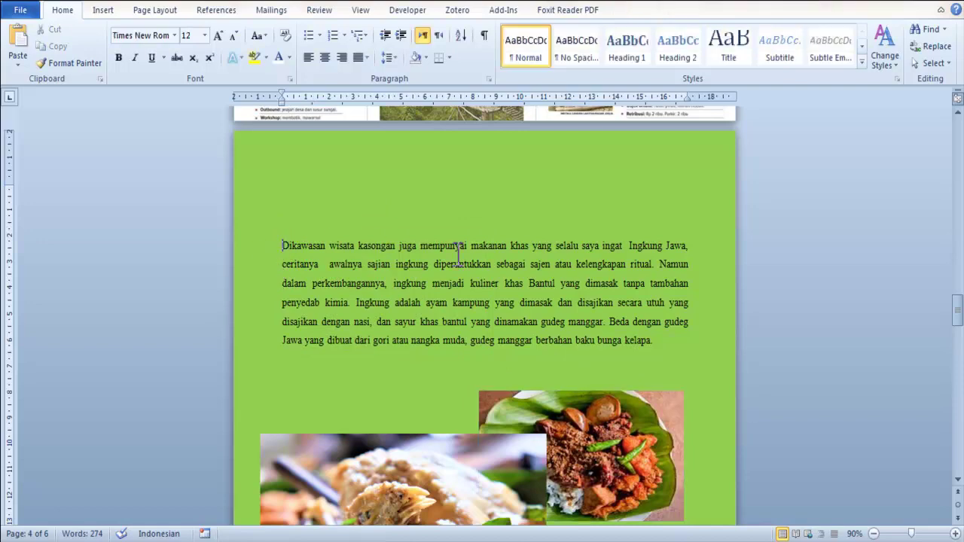
pyautogui.press('Return')
# Copy the Gerabah title box onto the green food page and place it at the top.
pyautogui.scroll(15, 457, 252)
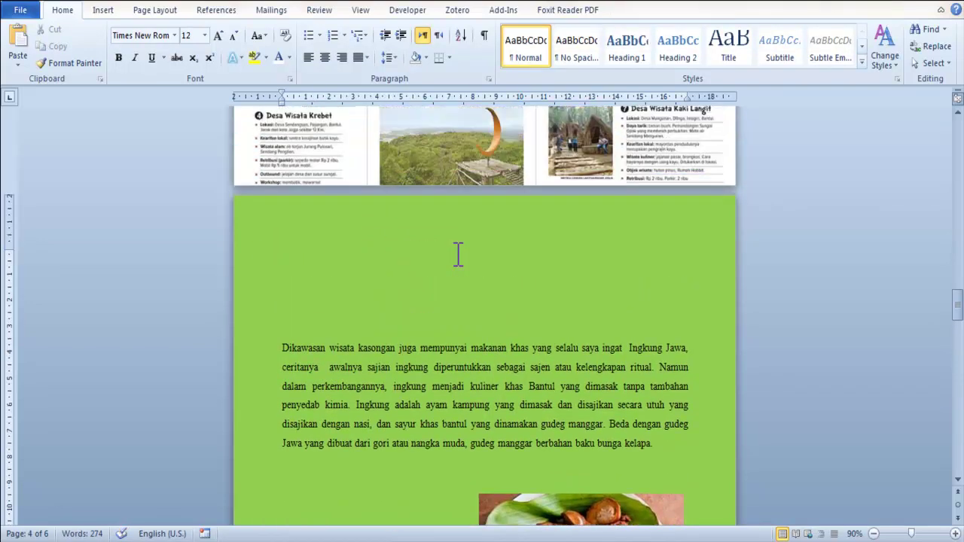
pyautogui.scroll(10, 455, 253)
pyautogui.scroll(10, 455, 252)
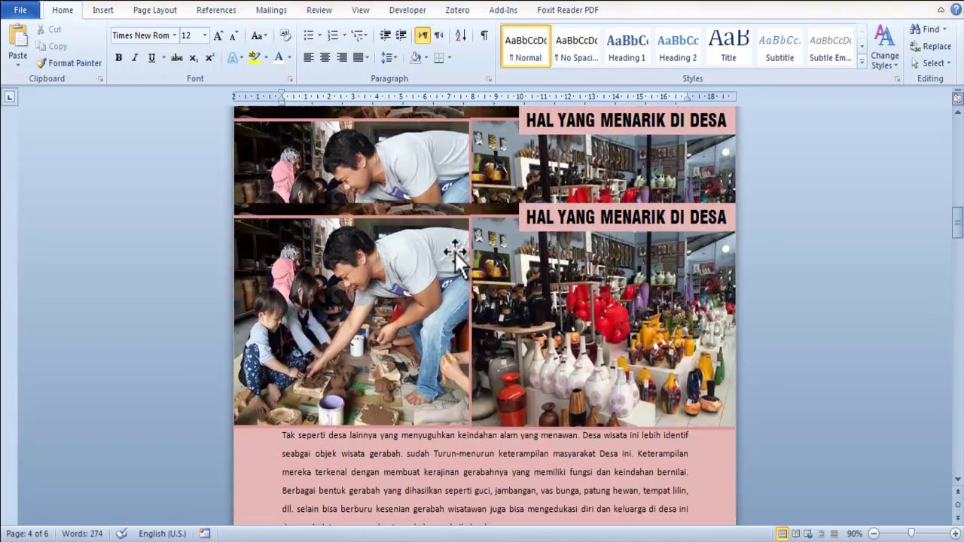
pyautogui.scroll(2, 455, 253)
pyautogui.click(619, 164)
pyautogui.doubleClick(619, 164)
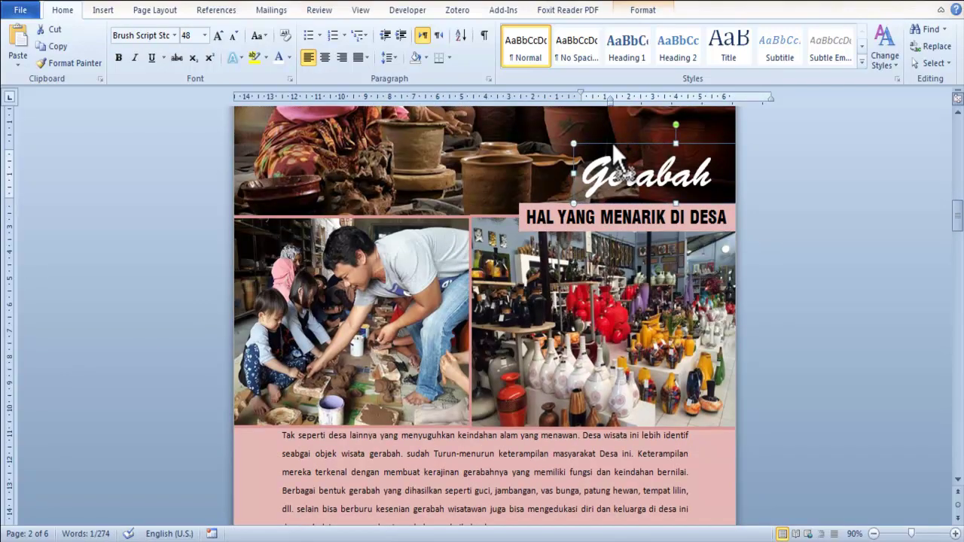
pyautogui.scroll(-4, 523, 250)
pyautogui.scroll(-4, 523, 251)
pyautogui.scroll(-8, 519, 256)
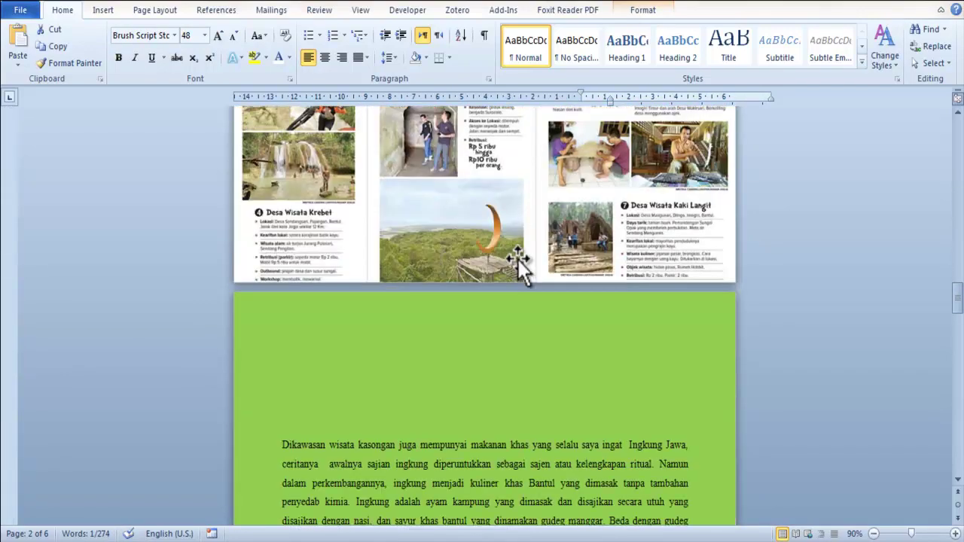
pyautogui.scroll(-3, 518, 259)
pyautogui.click(437, 239)
pyautogui.hotkey('ctrl', 'v')
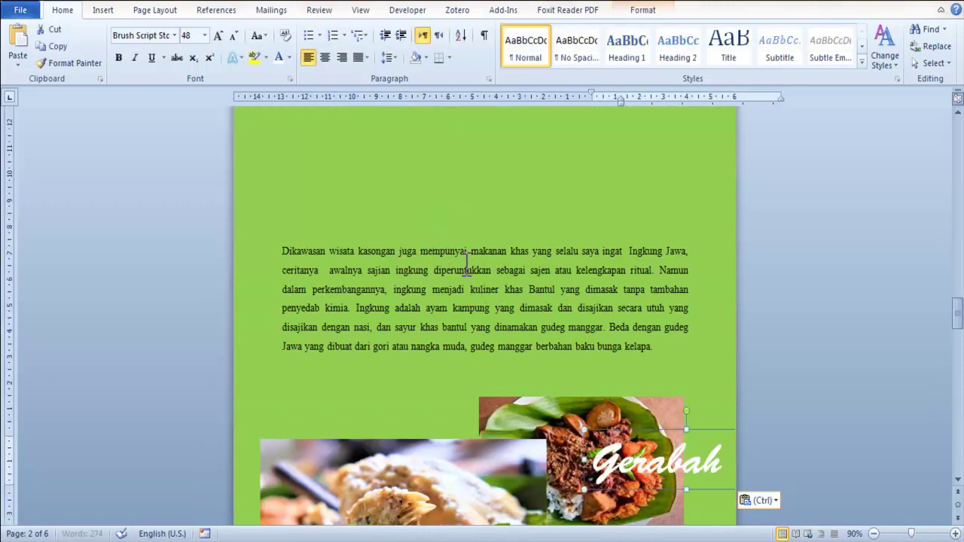
pyautogui.moveTo(616, 428); pyautogui.dragTo(426, 152)
# Change the pasted title text to 'Gudeng Manggar' and widen its box to fit.
pyautogui.scroll(3, 501, 256)
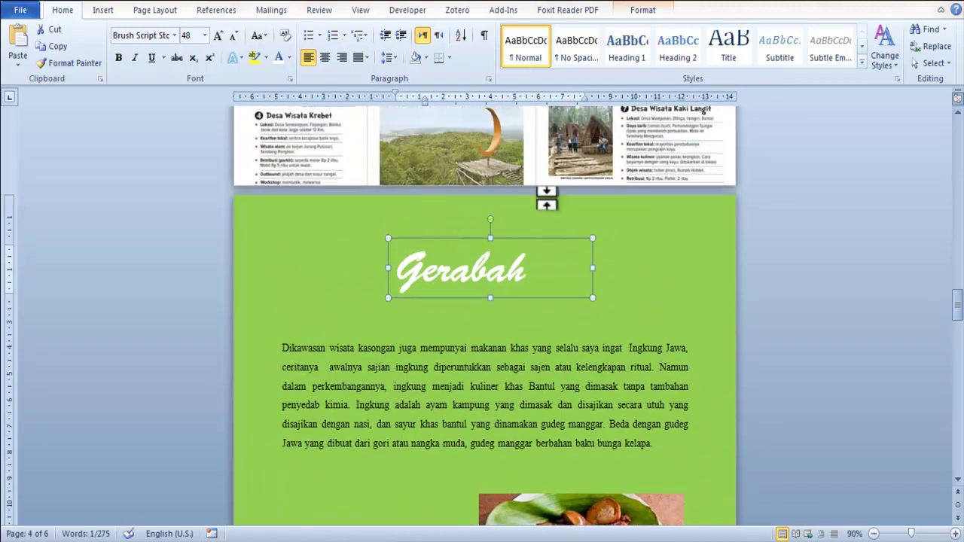
pyautogui.doubleClick(465, 268)
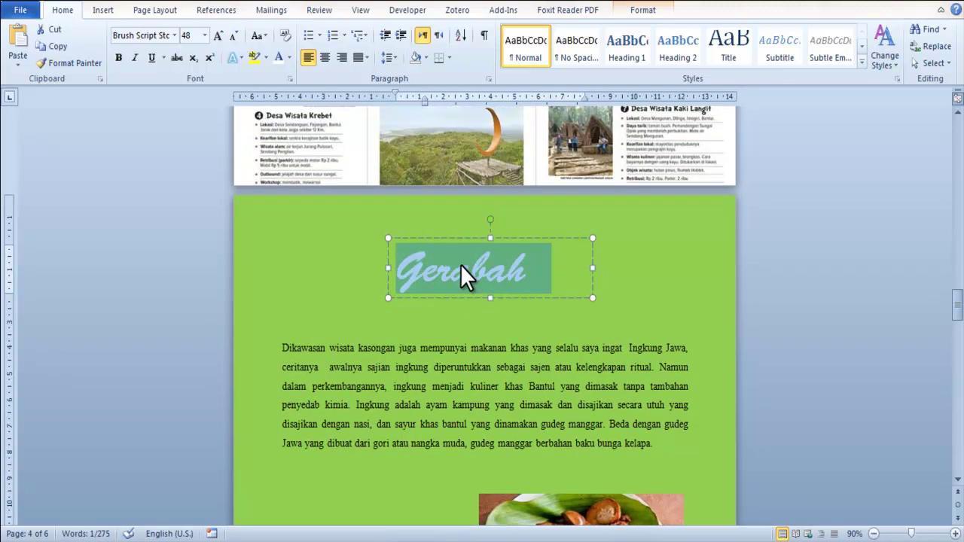
pyautogui.write('Gu')
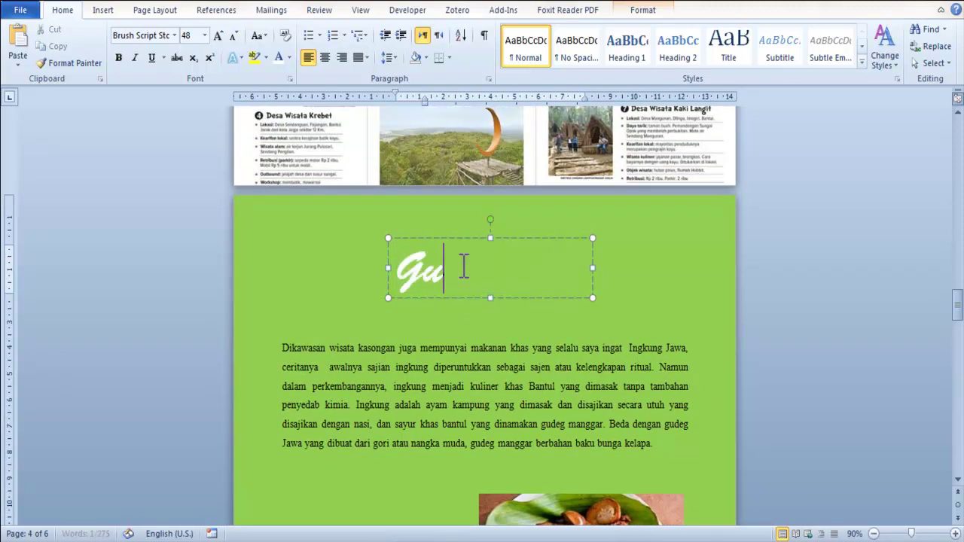
pyautogui.write('deng M')
pyautogui.press('BackSpace')
pyautogui.press('BackSpace')
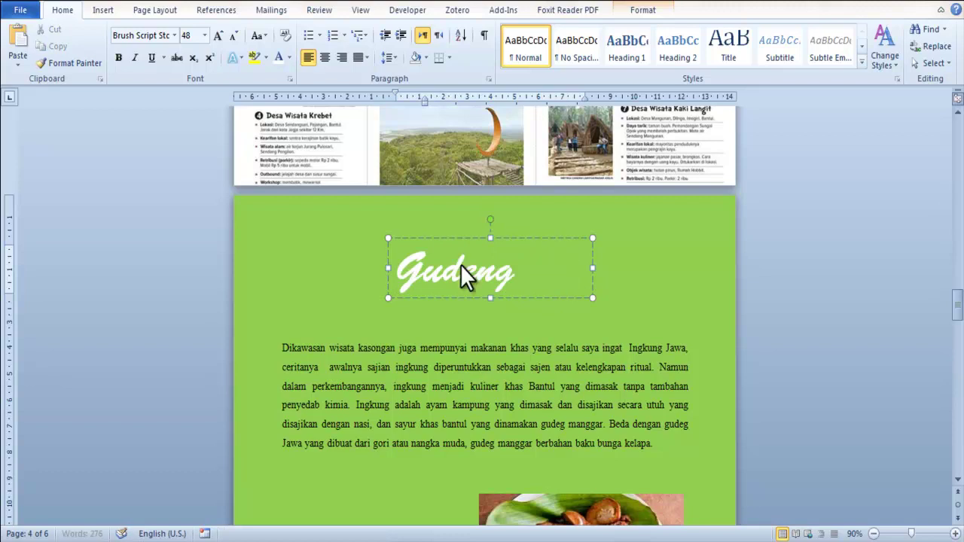
pyautogui.moveTo(593, 268); pyautogui.dragTo(720, 269)
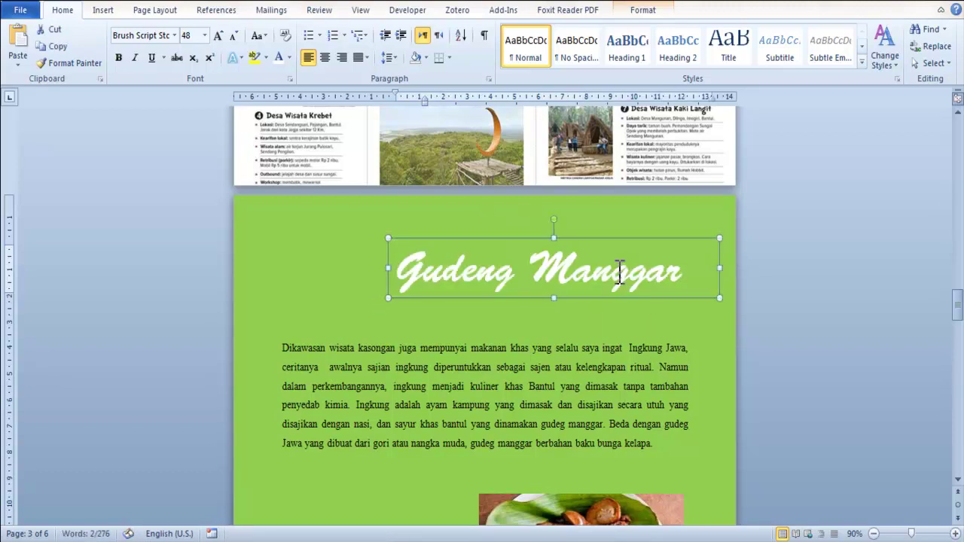
# Centre the title box horizontally on the page and bring up its font colour choices.
pyautogui.click(647, 13)
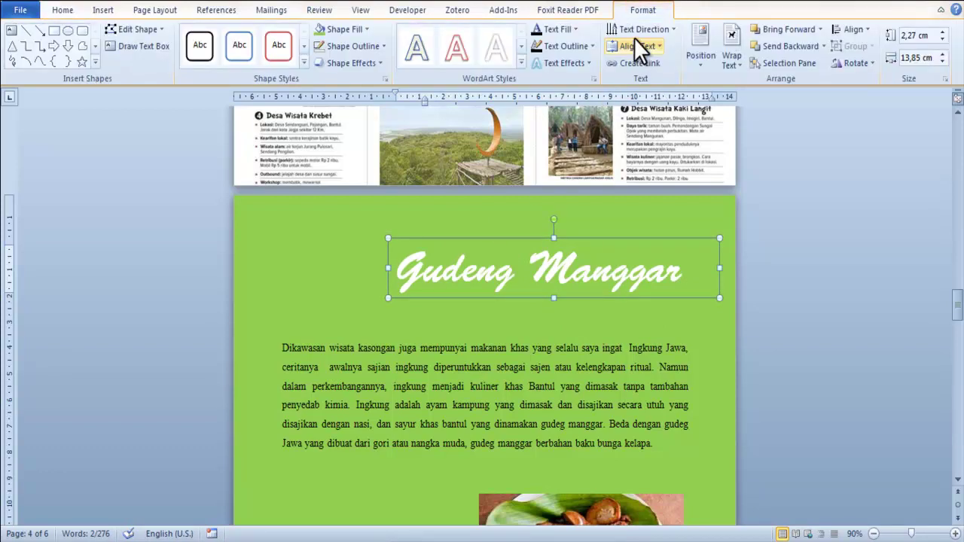
pyautogui.click(855, 29)
pyautogui.click(859, 62)
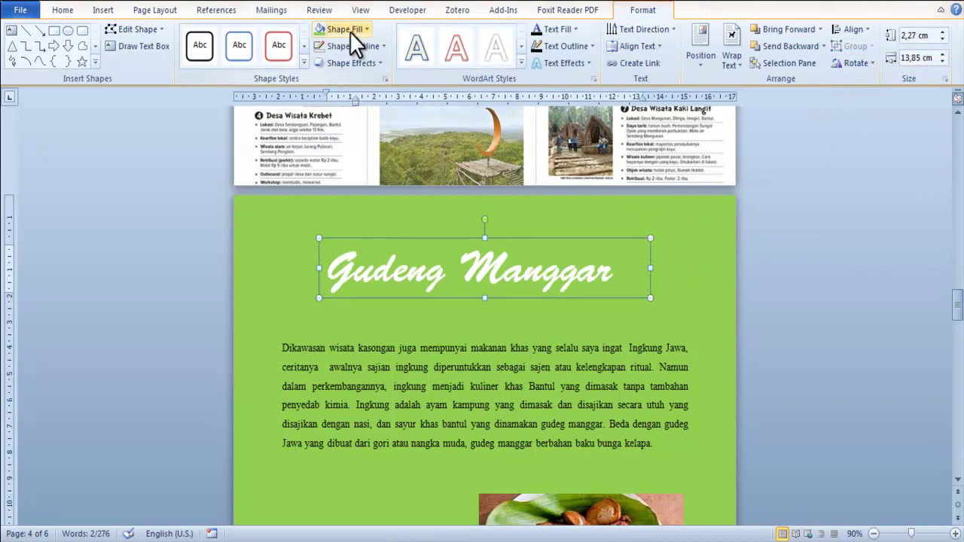
pyautogui.click(63, 11)
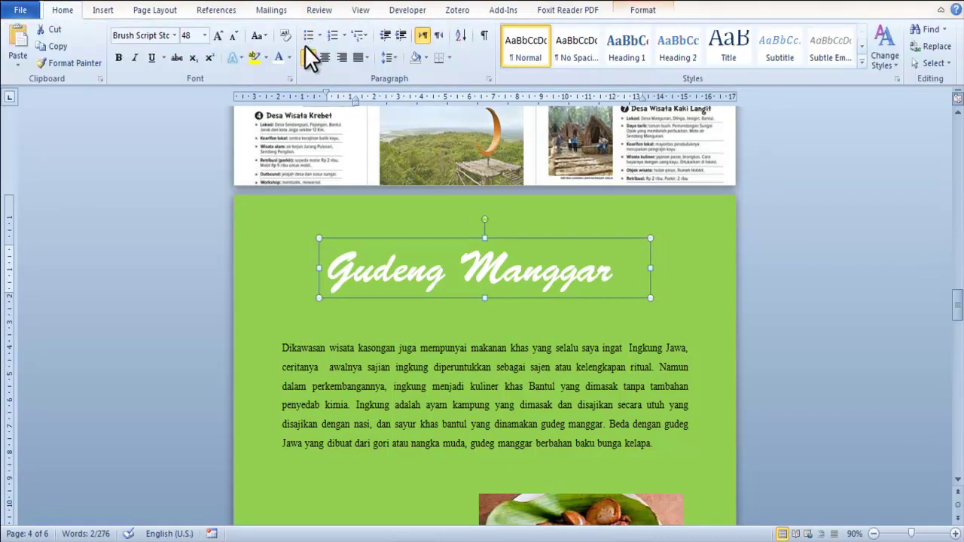
pyautogui.click(290, 58)
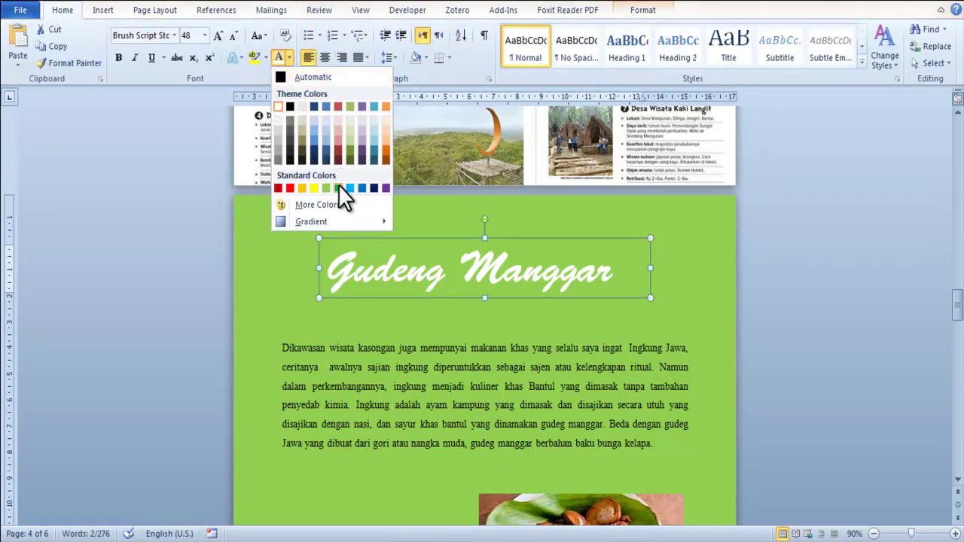
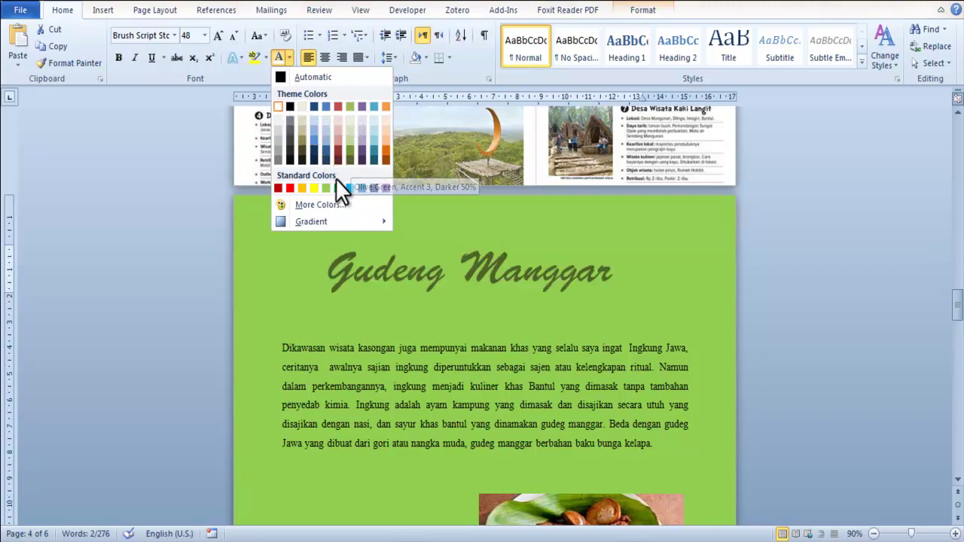
# Make the Gudeng Manggar title black and nudge it slightly up and right.
pyautogui.click(287, 104)
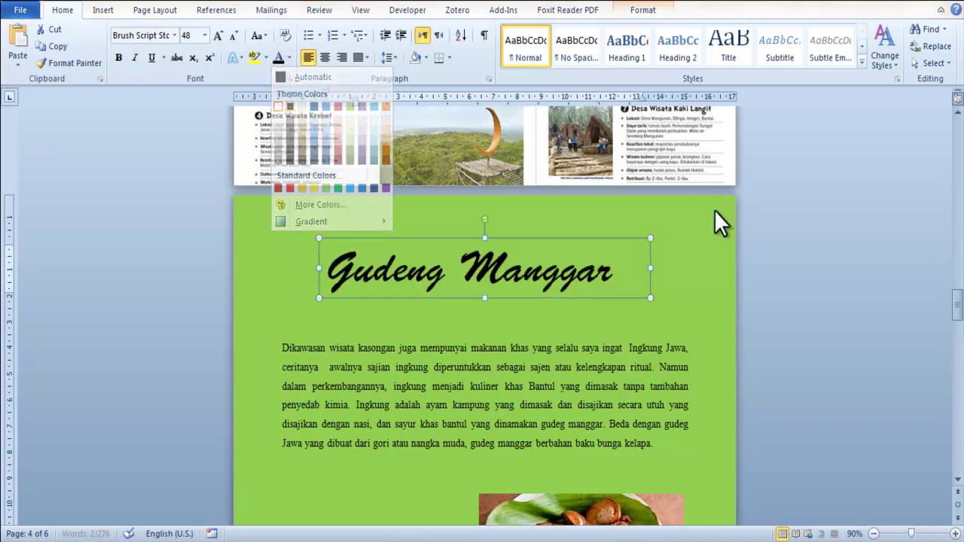
pyautogui.press('Up')
pyautogui.press('Up')
pyautogui.press('Up')
pyautogui.press('Right')
pyautogui.press('Right')
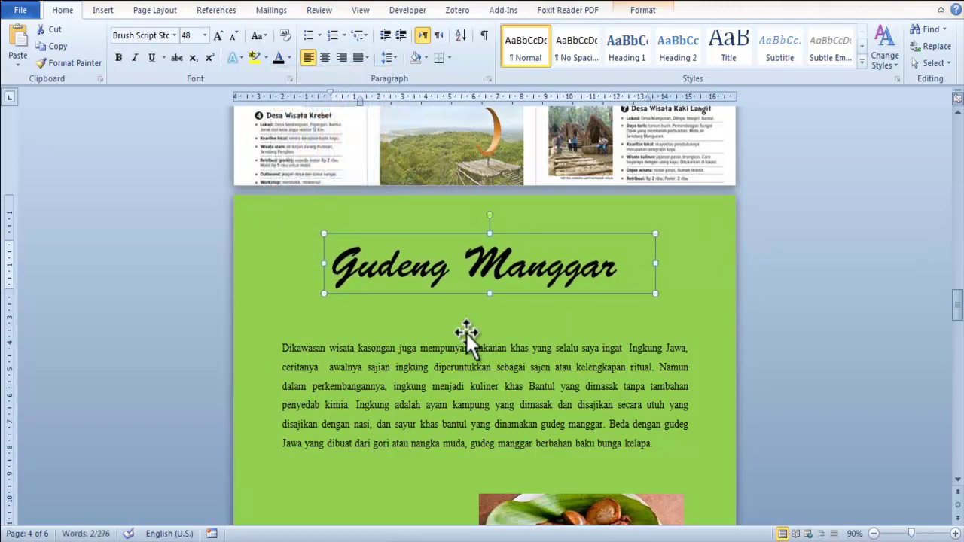
# Delete the two empty lines above the paragraph.
pyautogui.click(403, 325)
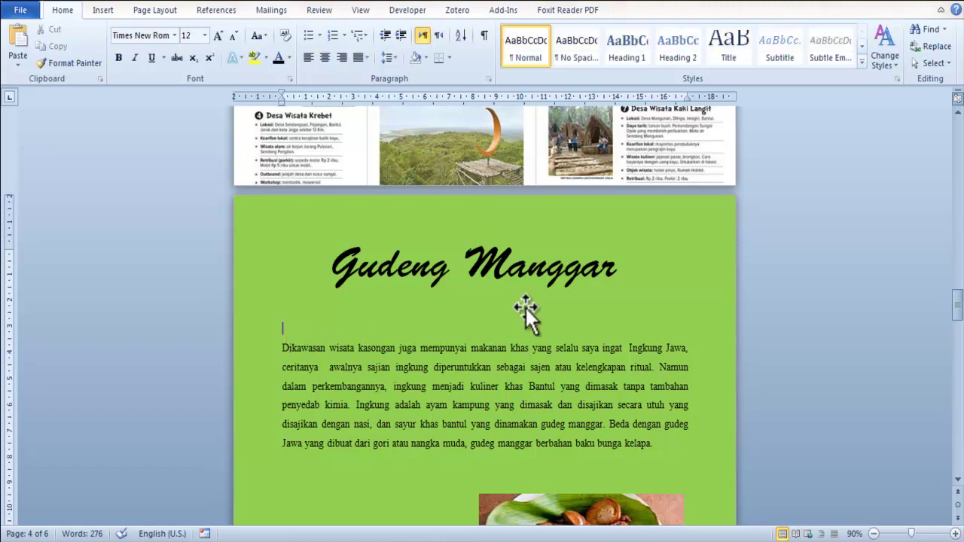
pyautogui.press('Delete')
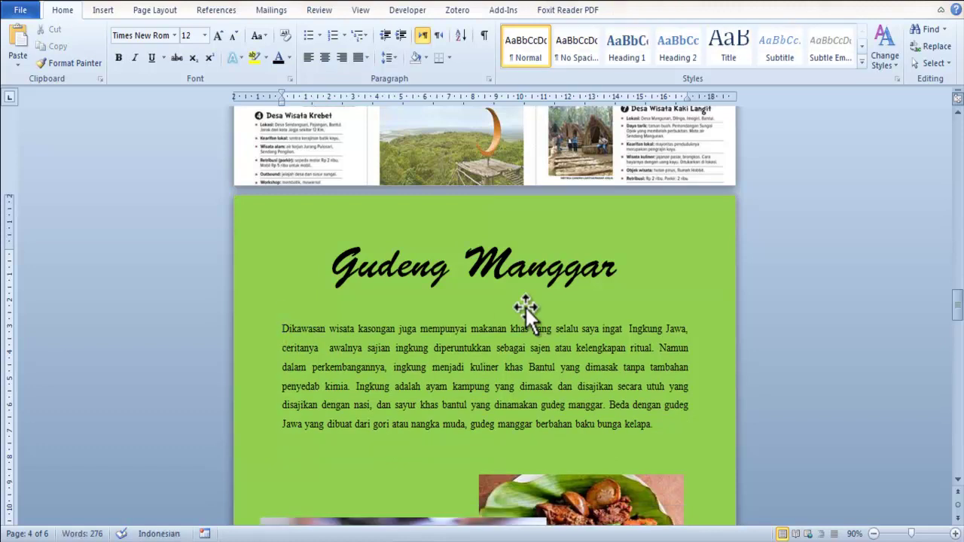
pyautogui.press('Delete')
# Move both food photos lower and stretch the bottom photo across the page width.
pyautogui.scroll(-3, 529, 309)
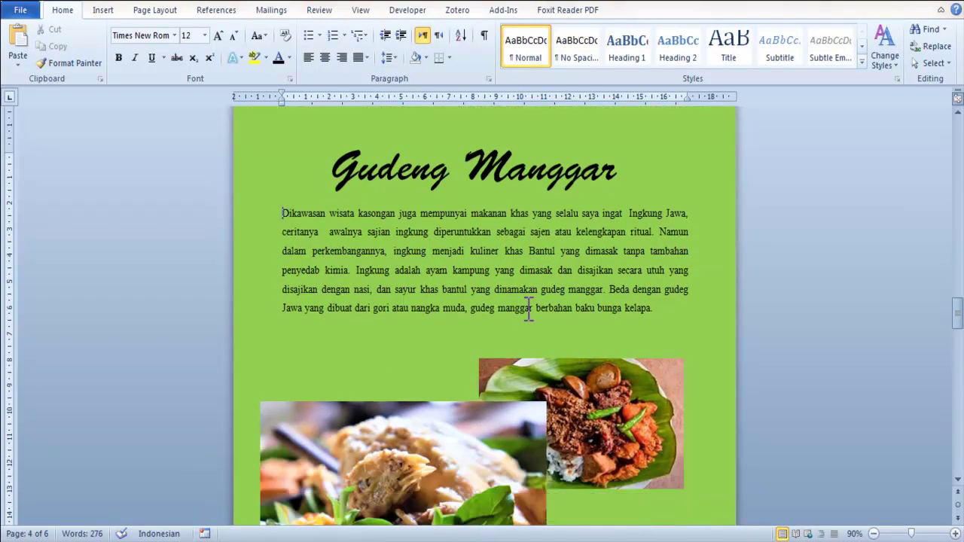
pyautogui.scroll(-2, 529, 309)
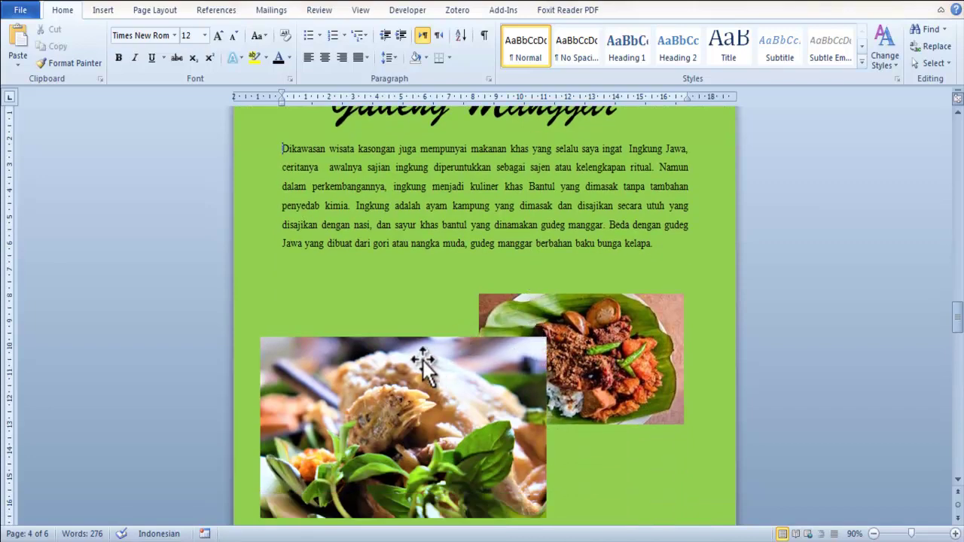
pyautogui.moveTo(404, 359); pyautogui.dragTo(420, 388)
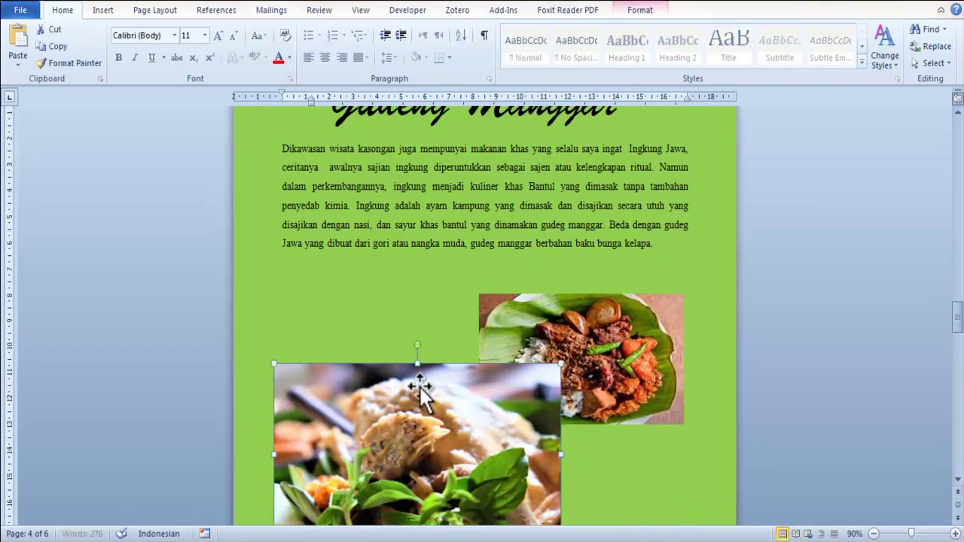
pyautogui.scroll(-2, 420, 388)
pyautogui.scroll(-9, 420, 388)
pyautogui.scroll(-1, 407, 339)
pyautogui.moveTo(364, 147); pyautogui.dragTo(320, 388)
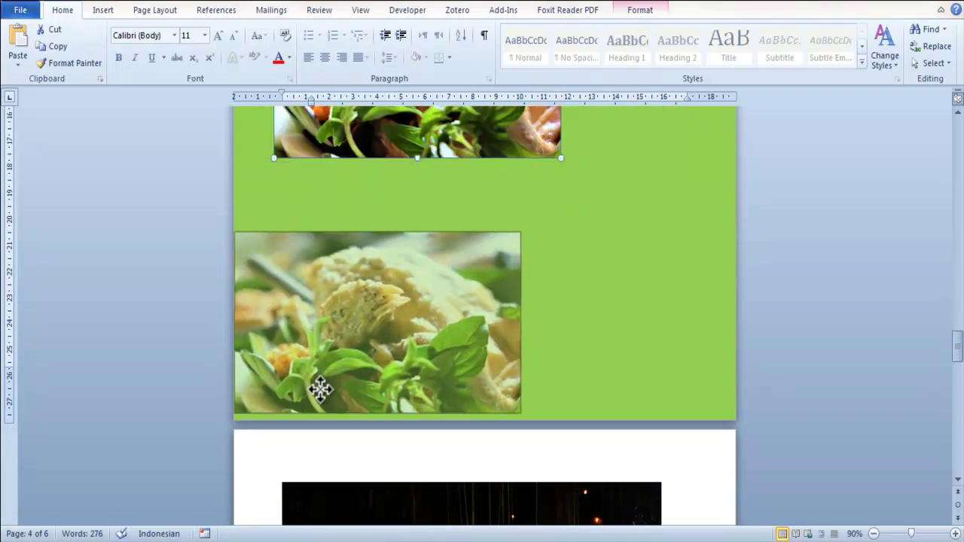
pyautogui.moveTo(320, 388); pyautogui.dragTo(319, 391)
pyautogui.scroll(4, 501, 287)
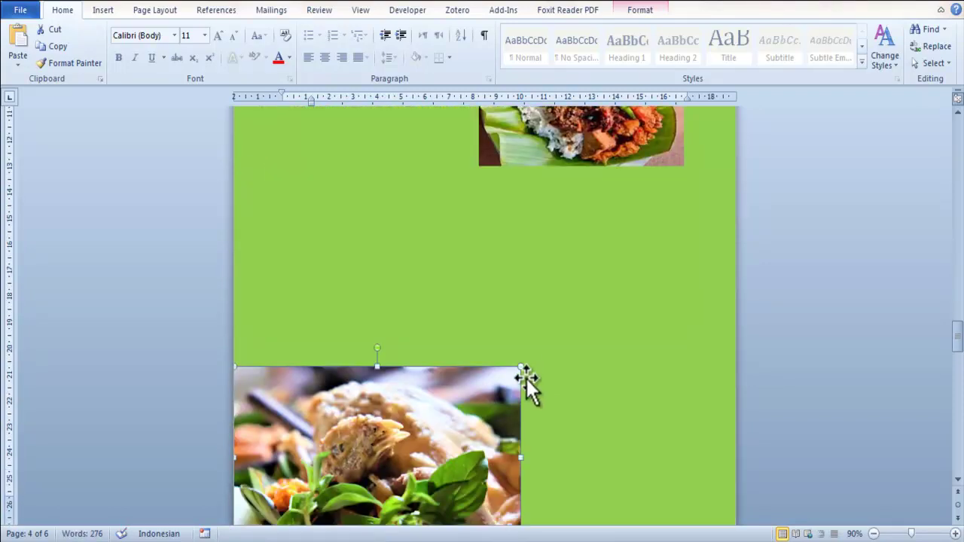
pyautogui.moveTo(521, 369); pyautogui.dragTo(736, 254)
# Move the gudeg photo to the left edge and enlarge it below the paragraph.
pyautogui.scroll(4, 631, 260)
pyautogui.moveTo(543, 260); pyautogui.dragTo(297, 326)
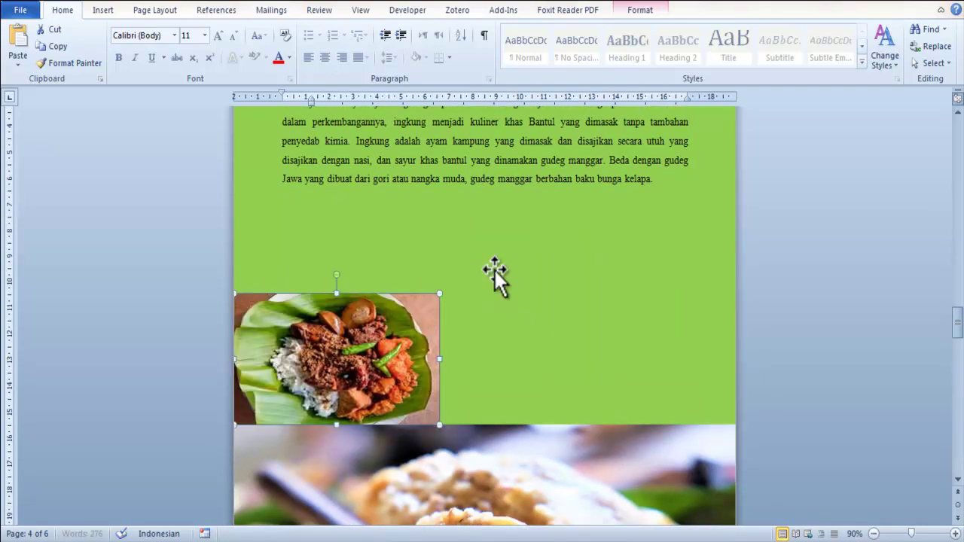
pyautogui.moveTo(440, 294); pyautogui.dragTo(598, 221)
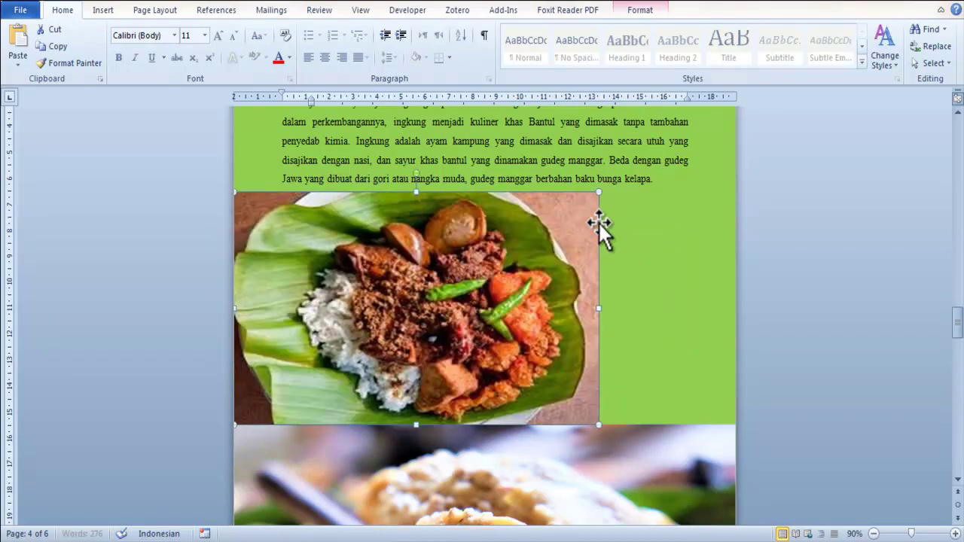
pyautogui.click(781, 256)
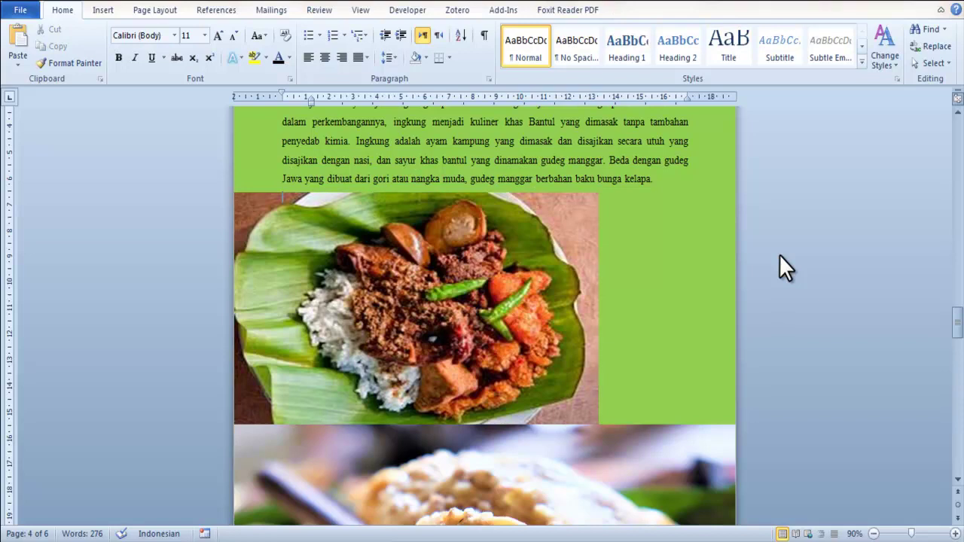
# Draw a light blue rectangle beside the gudeg photo.
pyautogui.click(103, 11)
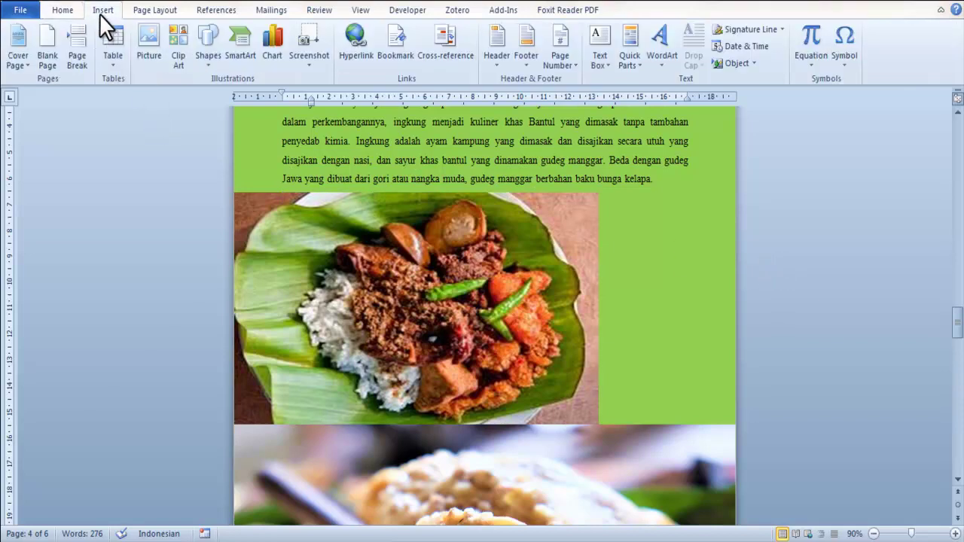
pyautogui.click(213, 58)
pyautogui.click(242, 93)
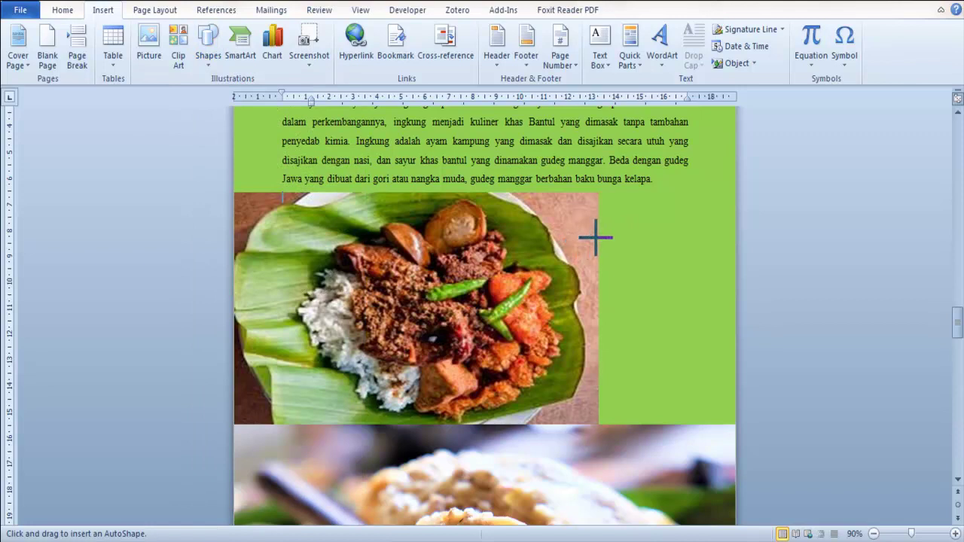
pyautogui.moveTo(587, 237); pyautogui.dragTo(735, 361)
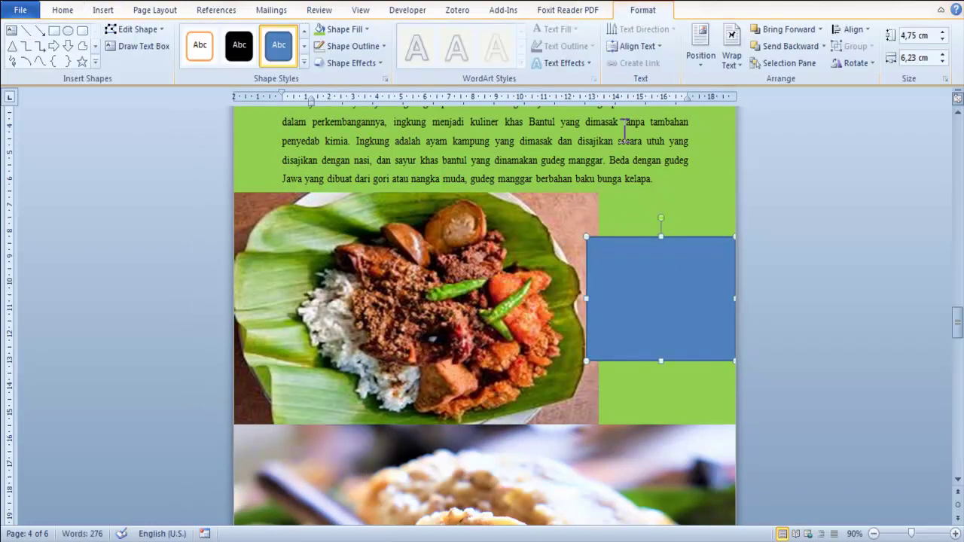
pyautogui.click(335, 34)
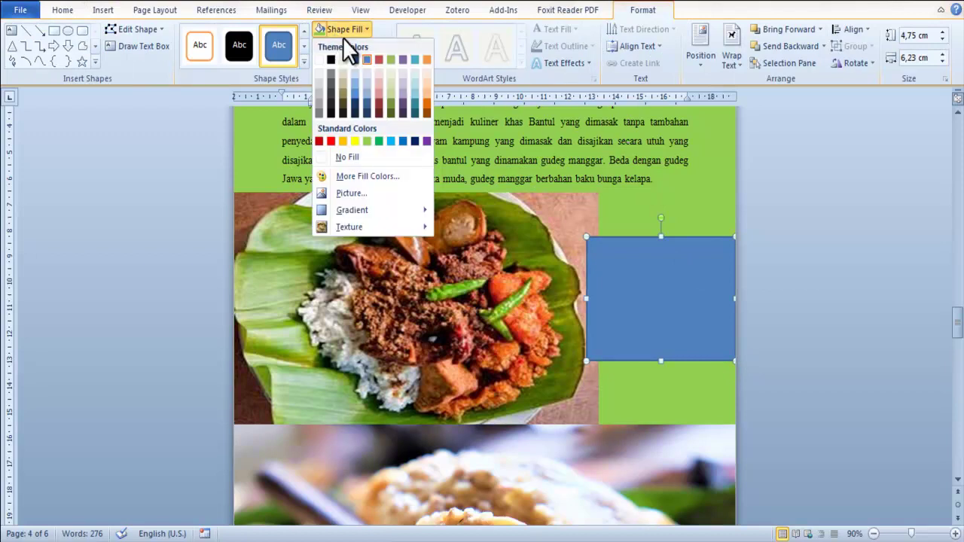
pyautogui.click(391, 140)
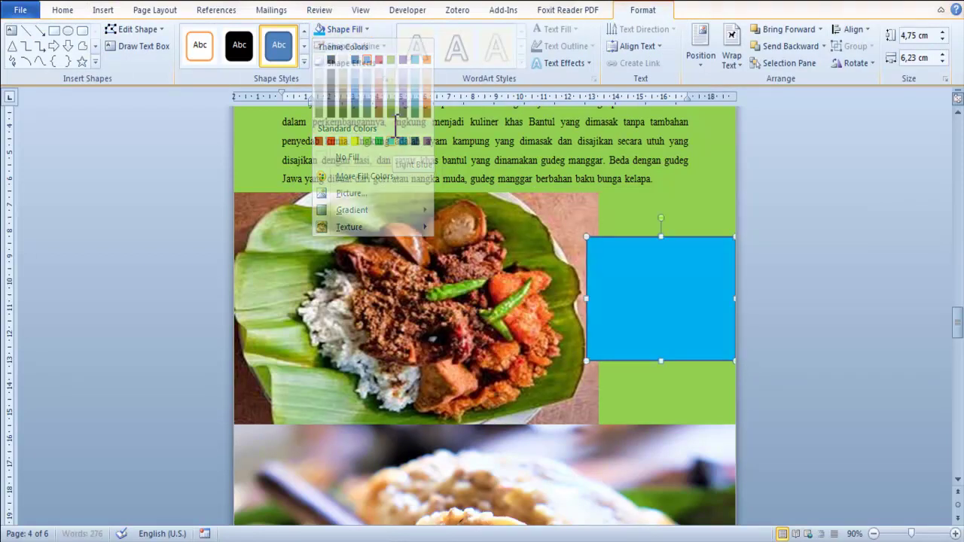
# Type 'MAKANAN KHAS' and 'DAERAH BANTUL YOGYAKARTA' on two lines in the box, then select it.
pyautogui.rightClick(617, 276)
pyautogui.click(656, 90)
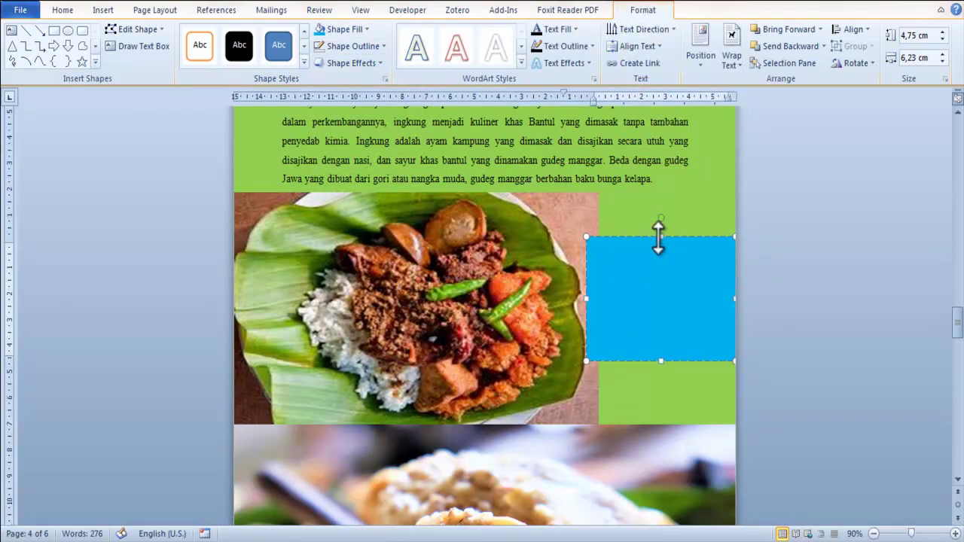
pyautogui.write('M')
pyautogui.press('BackSpace')
pyautogui.write('N')
pyautogui.write('A')
pyautogui.write('N KHAS')
pyautogui.press('Return')
pyautogui.write('DAERAH ')
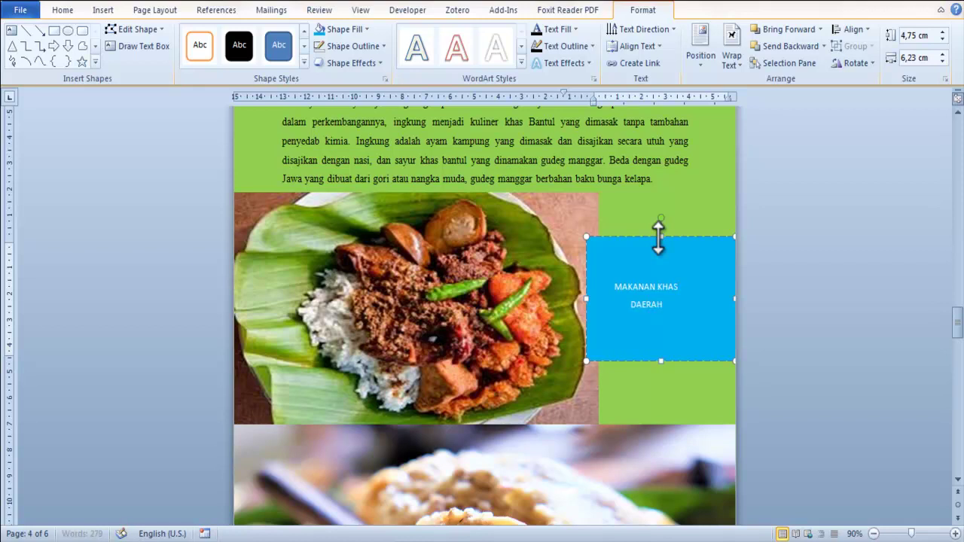
pyautogui.write('BA')
pyautogui.write('NTUL')
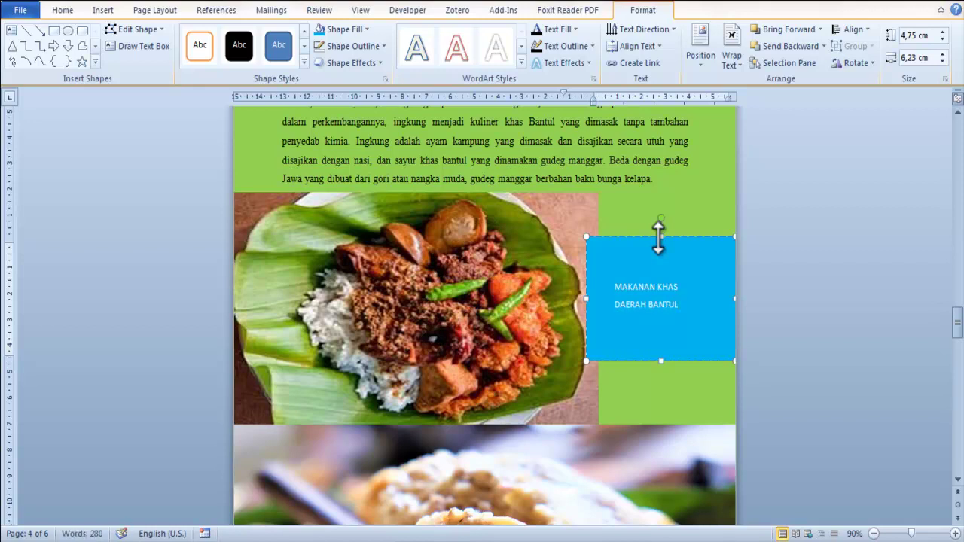
pyautogui.write(' YO')
pyautogui.write('GYAK')
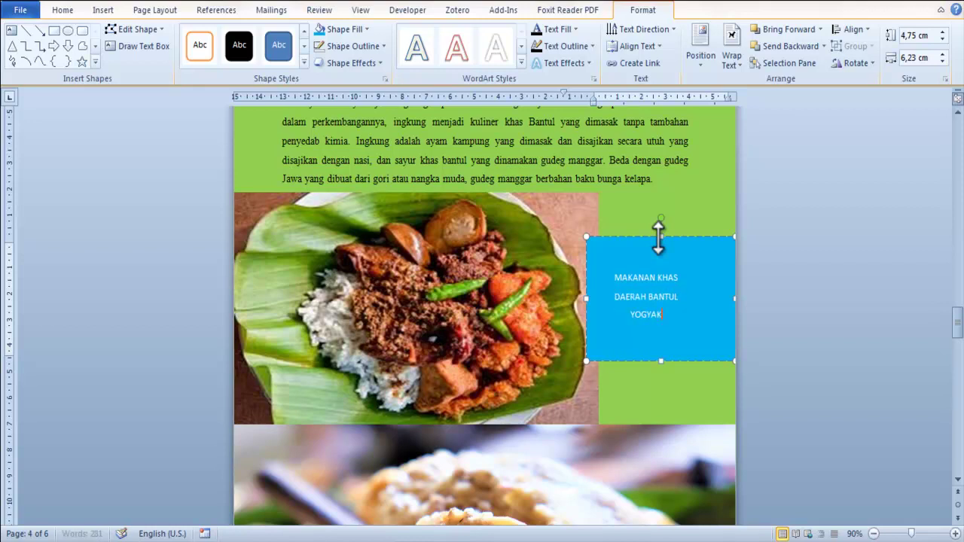
pyautogui.write('ARTA')
pyautogui.hotkey('ctrl', 'a')
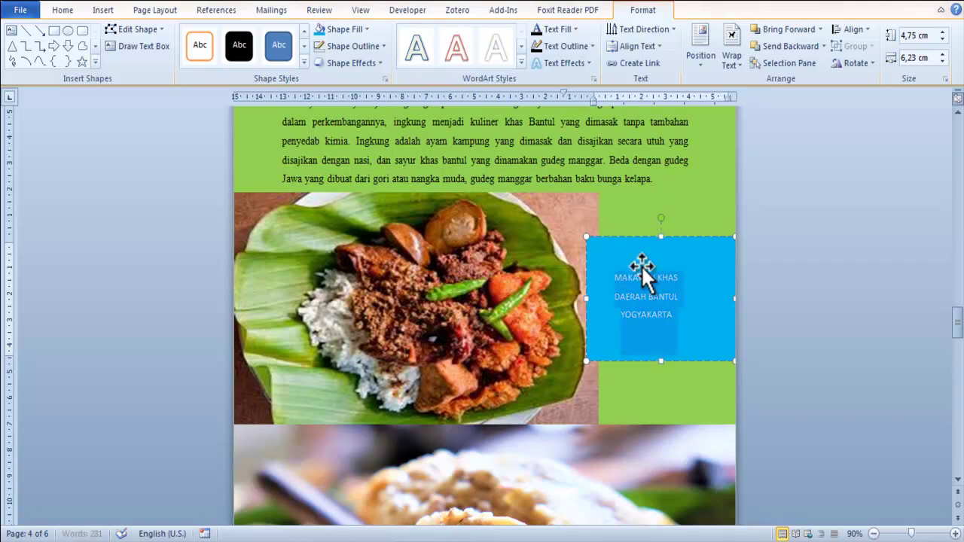
pyautogui.click(64, 10)
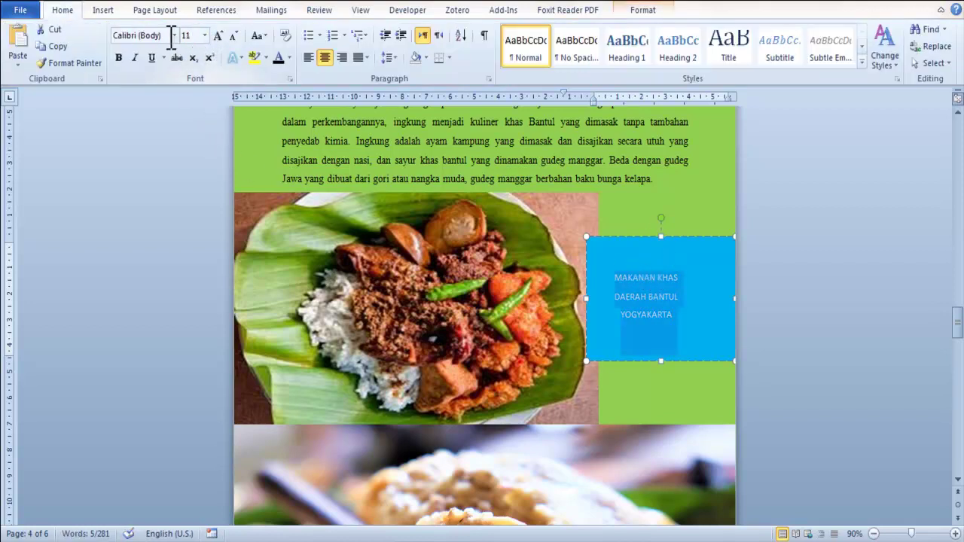
# Format the box text as right-aligned 16 pt Arial Black with tighter line spacing.
pyautogui.click(174, 35)
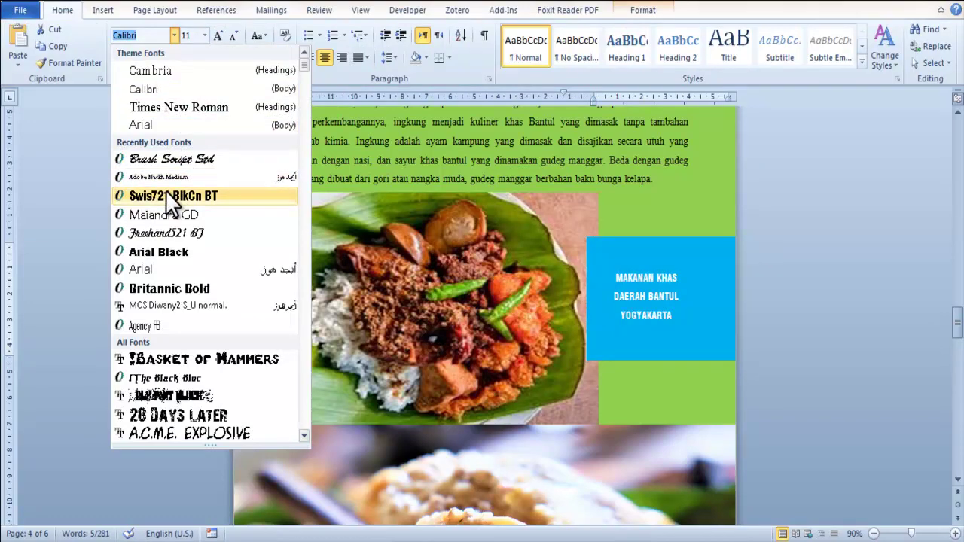
pyautogui.click(162, 252)
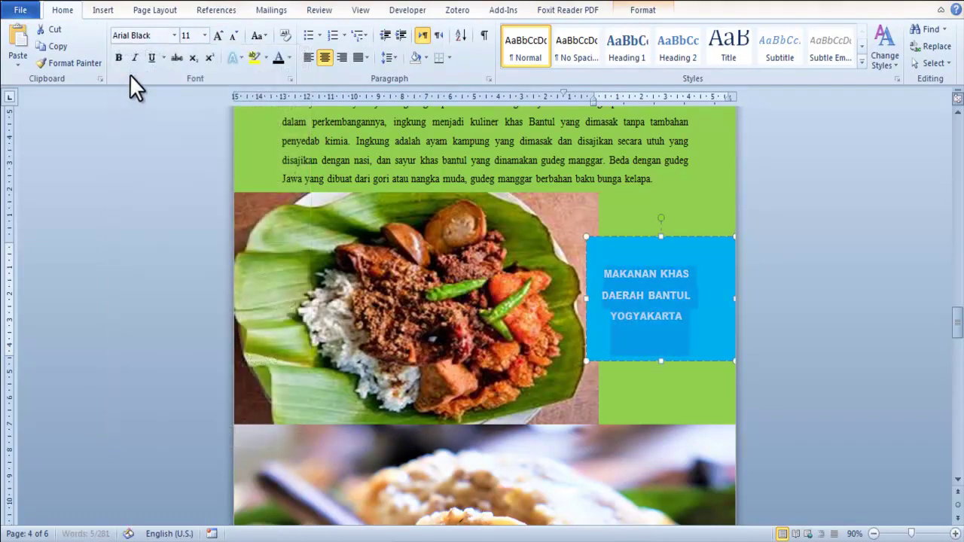
pyautogui.click(340, 58)
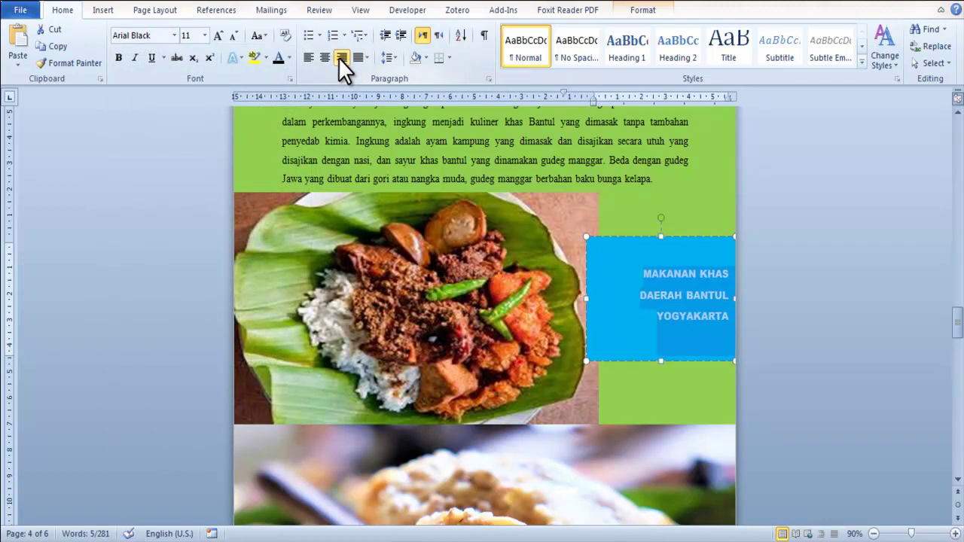
pyautogui.click(218, 36)
pyautogui.click(217, 36)
pyautogui.click(217, 35)
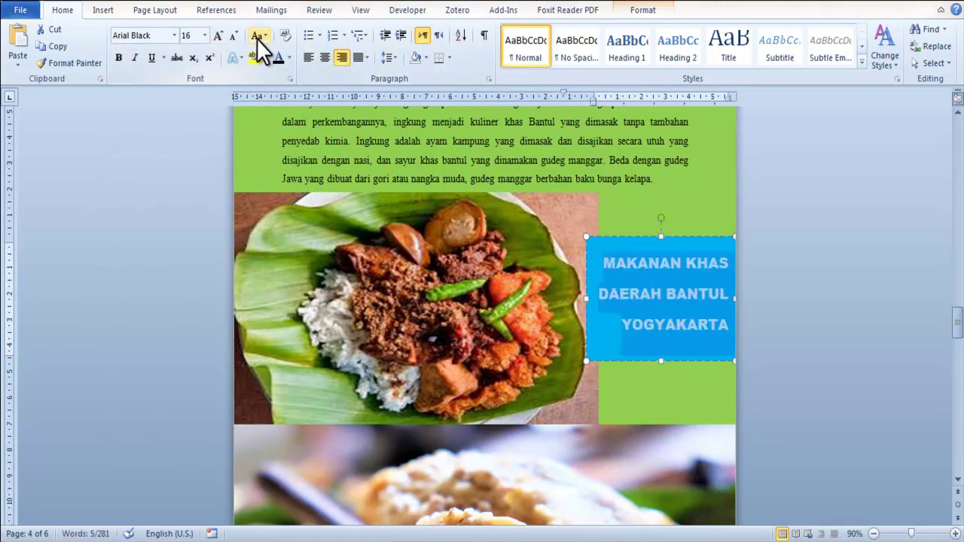
pyautogui.click(389, 57)
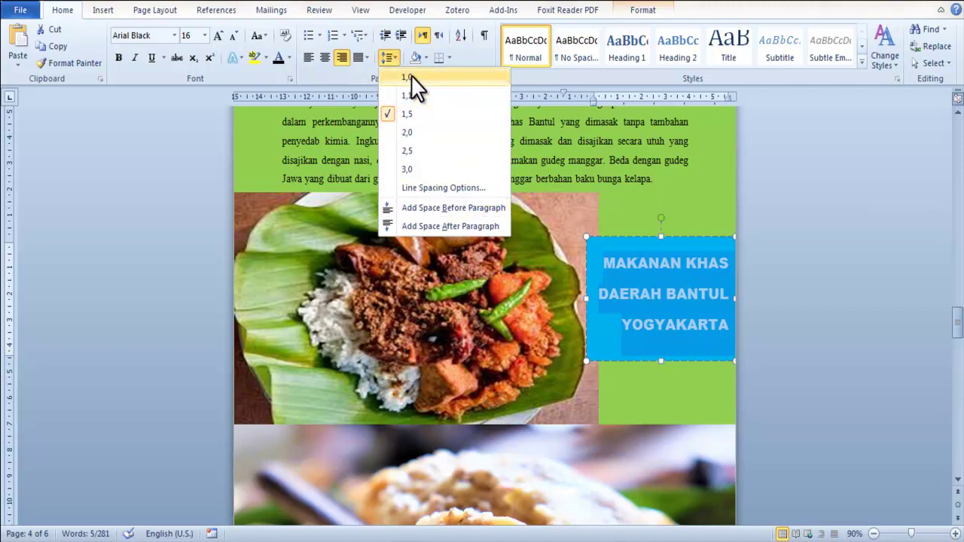
pyautogui.click(411, 75)
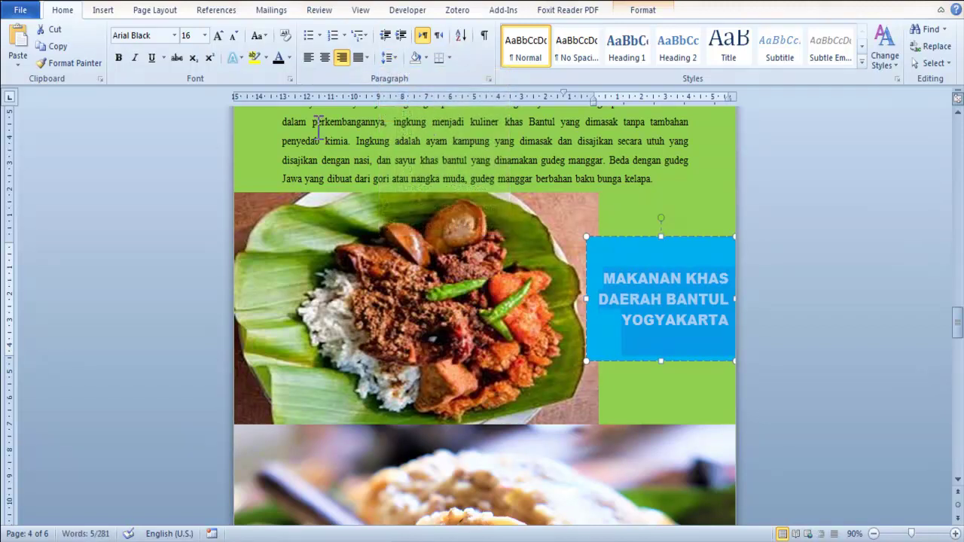
# Select all the caption text, deselect the box, and open the print preview.
pyautogui.click(749, 279)
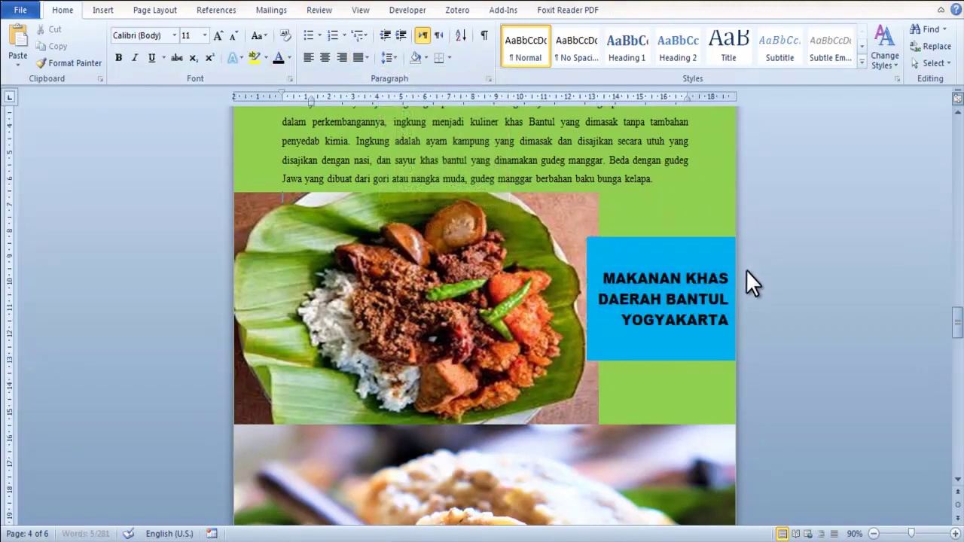
pyautogui.click(652, 281)
pyautogui.click(639, 241)
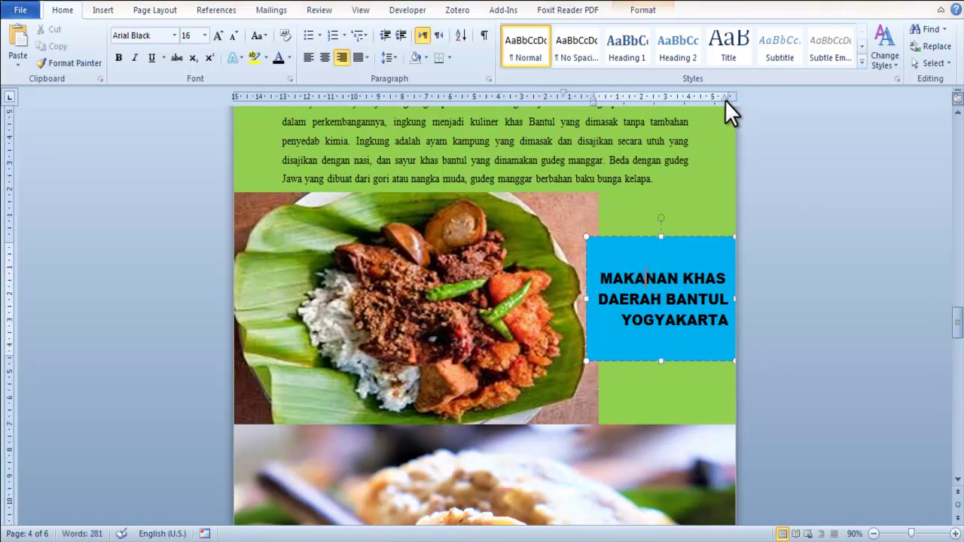
pyautogui.hotkey('ctrl', 'a')
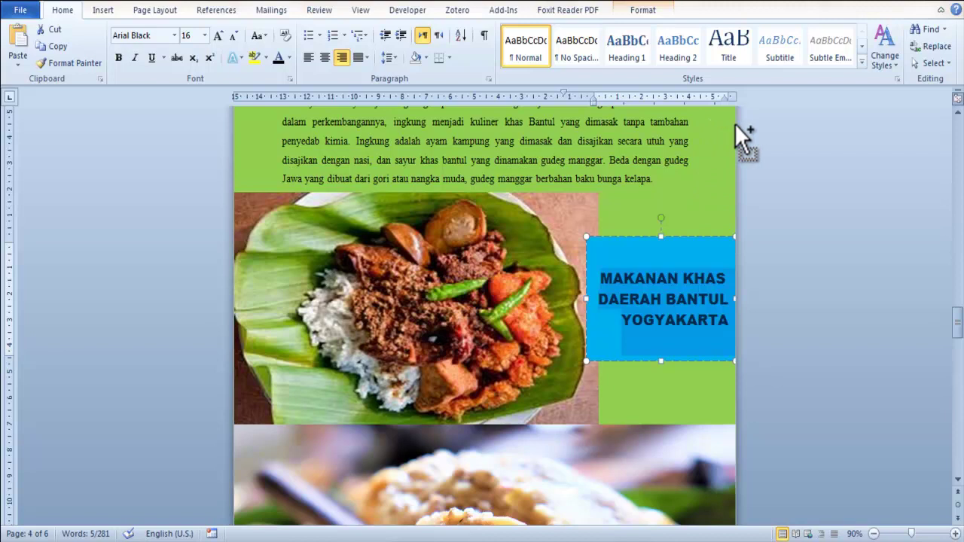
pyautogui.moveTo(735, 123); pyautogui.dragTo(726, 100)
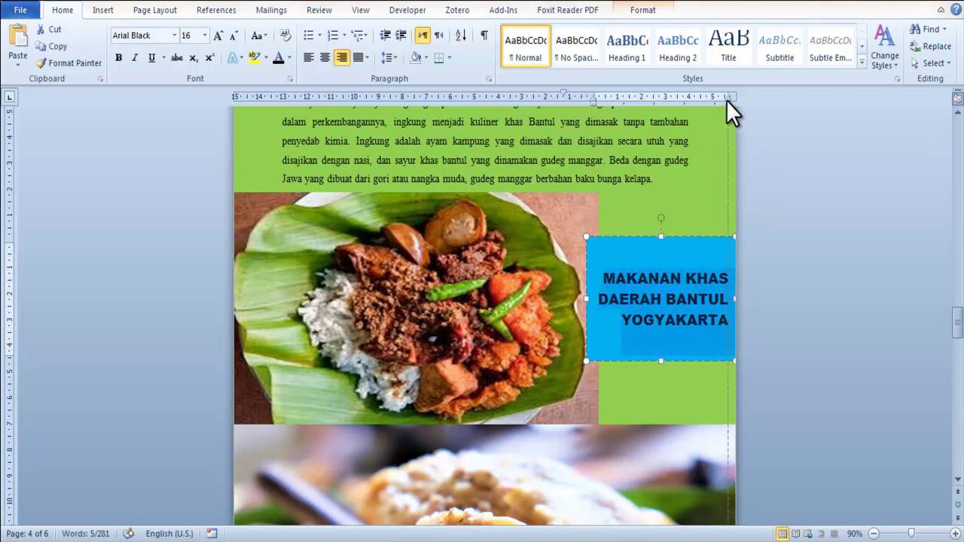
pyautogui.click(760, 243)
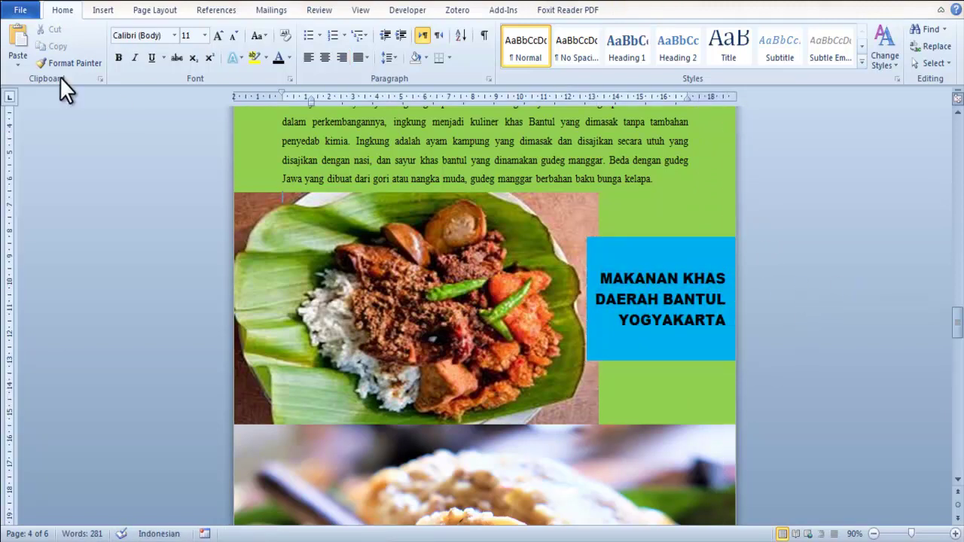
pyautogui.hotkey('ctrl', 'p')
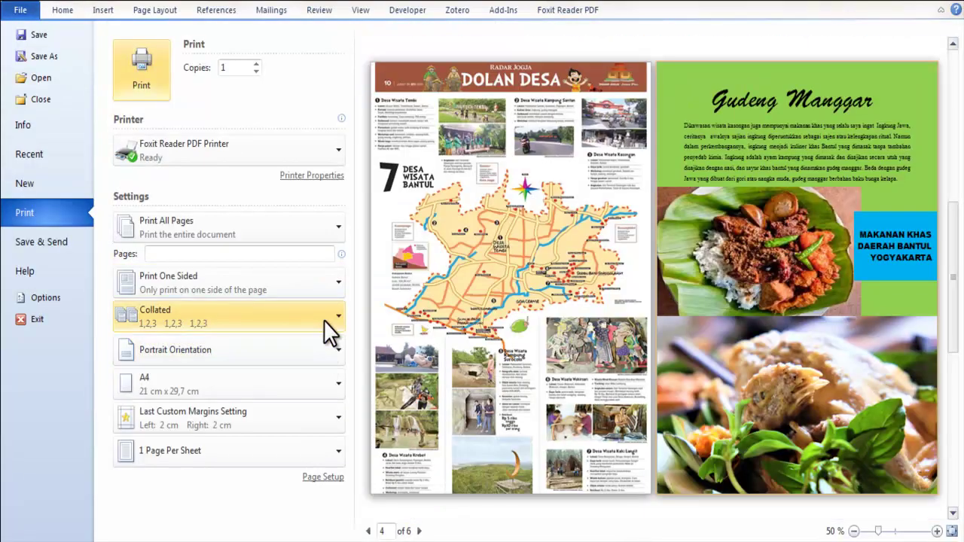
# Step back to pages 3 and 2, forward to page 4, then return to editing.
pyautogui.click(370, 531)
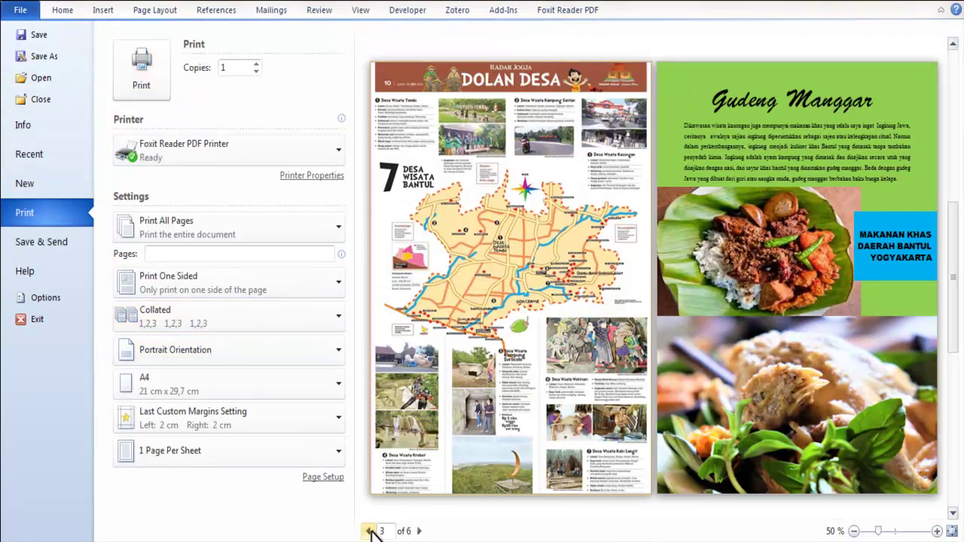
pyautogui.click(370, 531)
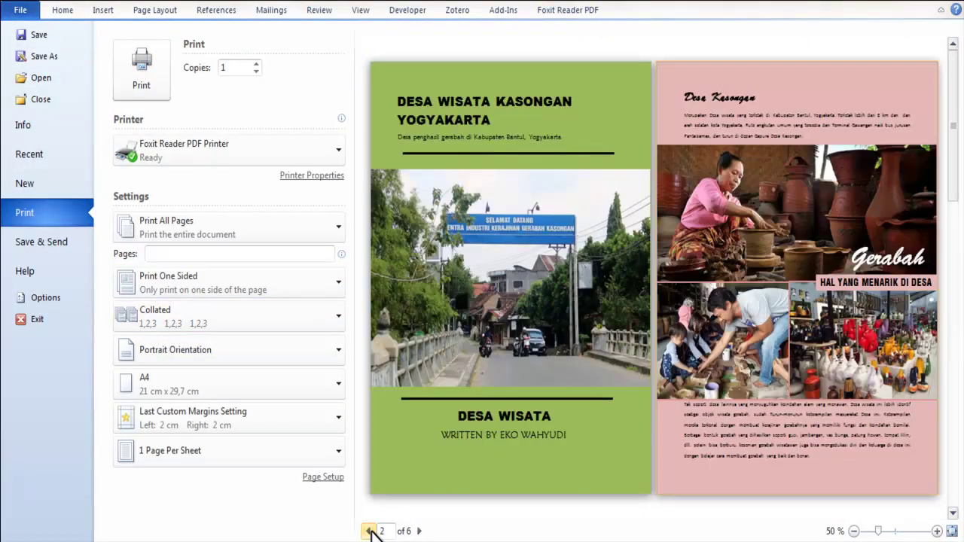
pyautogui.click(419, 531)
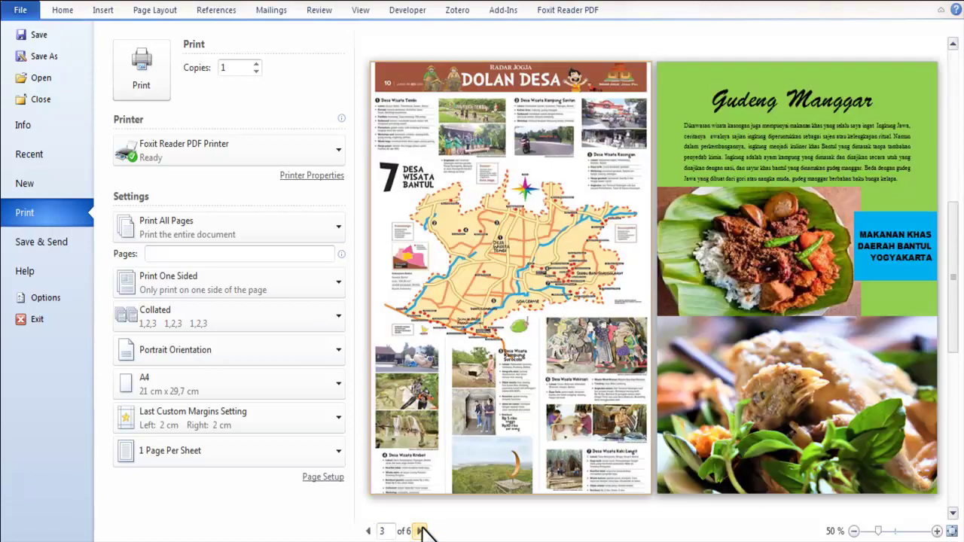
pyautogui.click(420, 531)
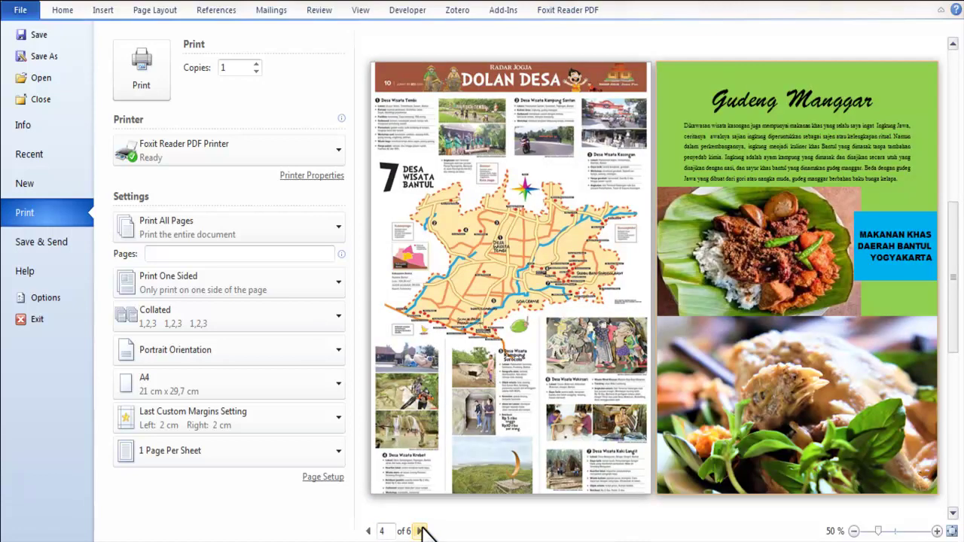
pyautogui.click(63, 10)
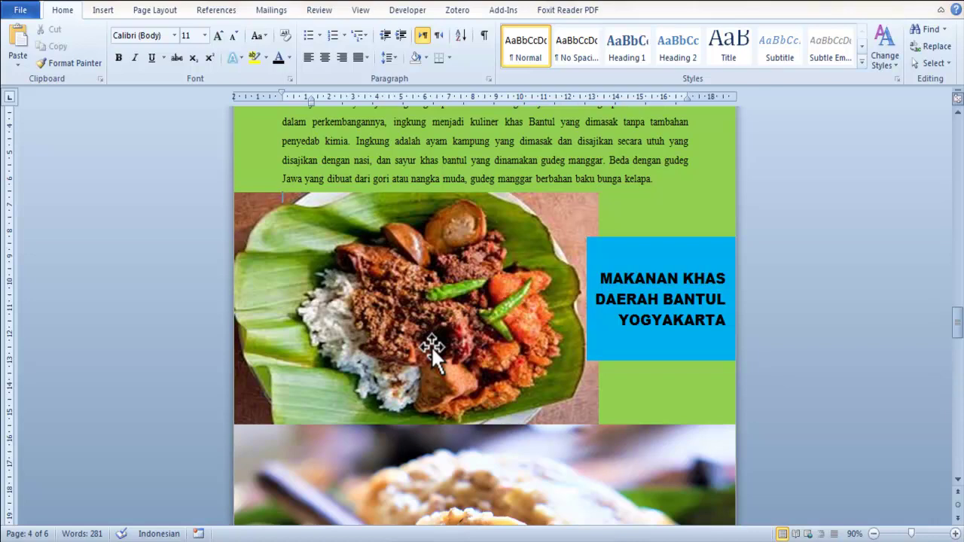
# Select the Kasongan Art Festival poster and change its text wrapping.
pyautogui.scroll(-15, 431, 345)
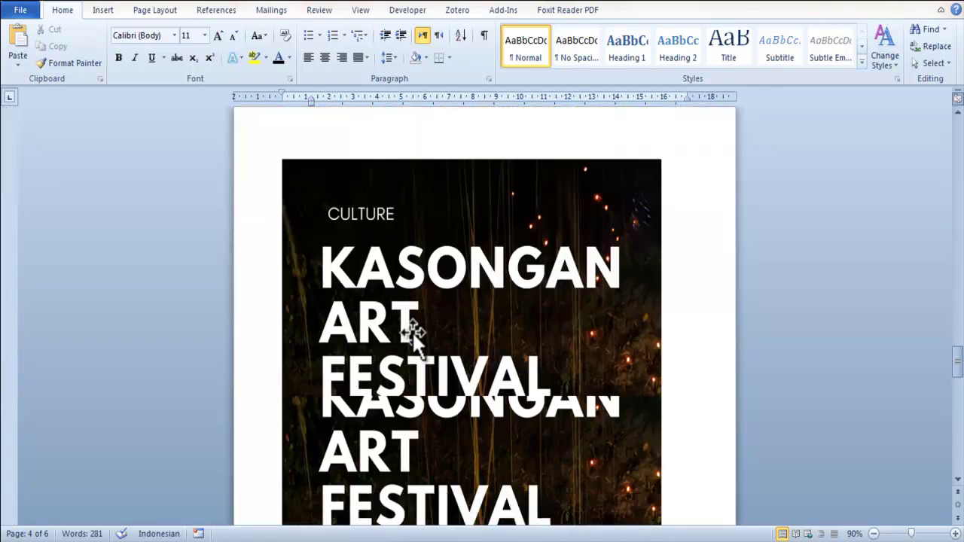
pyautogui.scroll(2, 373, 316)
pyautogui.click(358, 323)
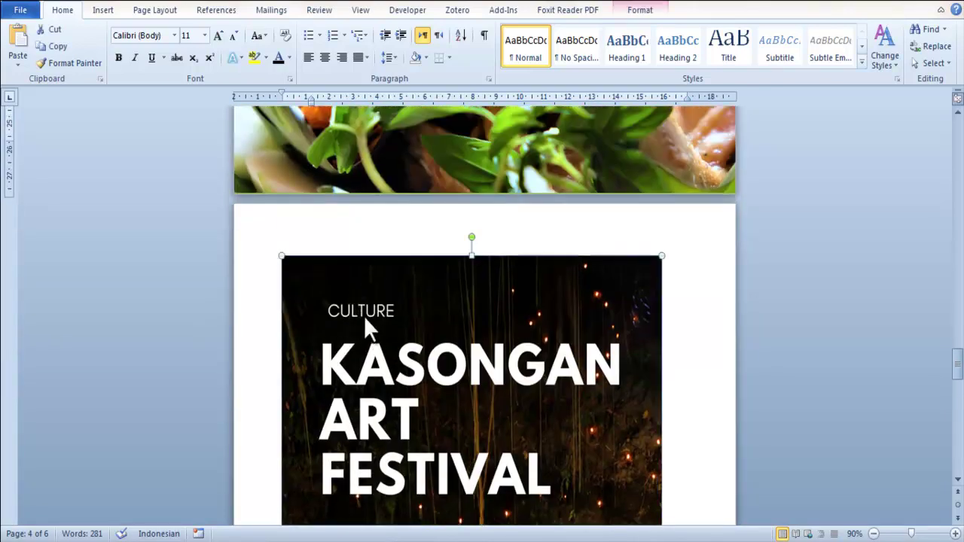
pyautogui.scroll(-9, 364, 315)
pyautogui.scroll(-5, 363, 316)
pyautogui.scroll(6, 366, 316)
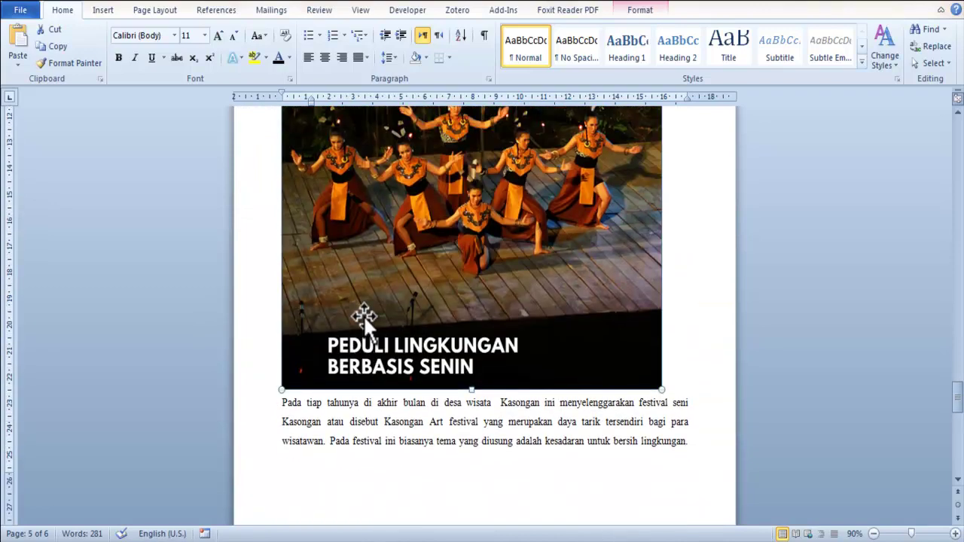
pyautogui.scroll(6, 363, 316)
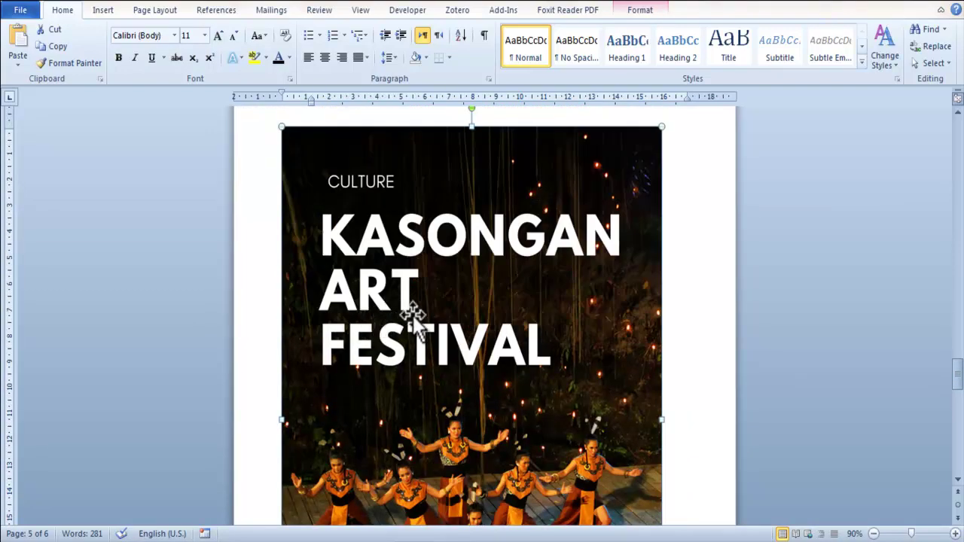
pyautogui.scroll(2, 414, 315)
pyautogui.scroll(1, 420, 315)
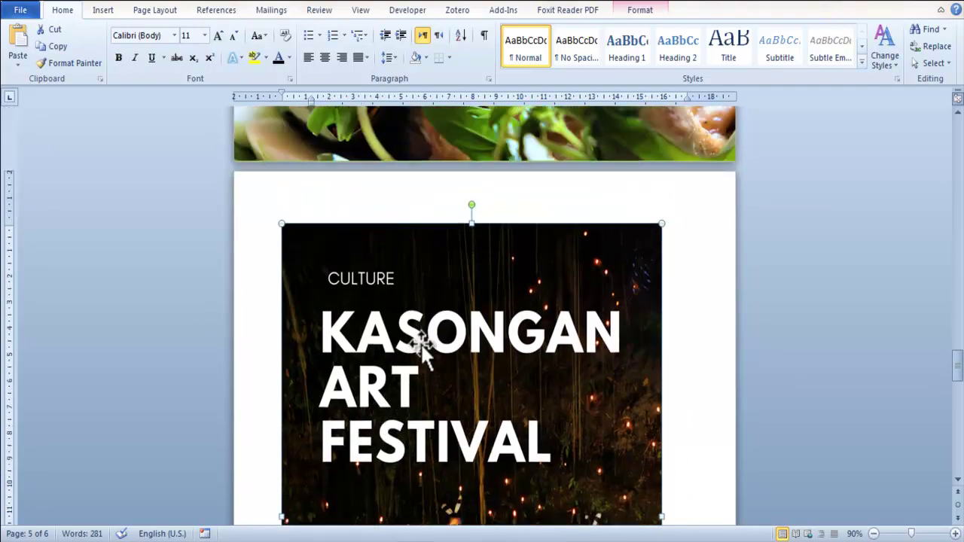
pyautogui.click(639, 10)
pyautogui.click(677, 55)
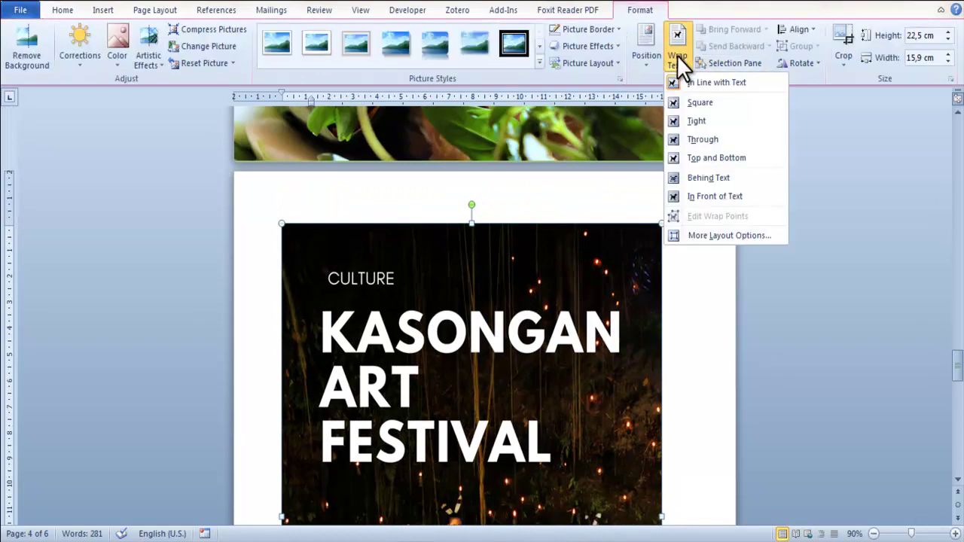
pyautogui.click(698, 172)
# Set the poster to Behind Text and place it below the gudeg photo.
pyautogui.moveTo(407, 229); pyautogui.dragTo(415, 228)
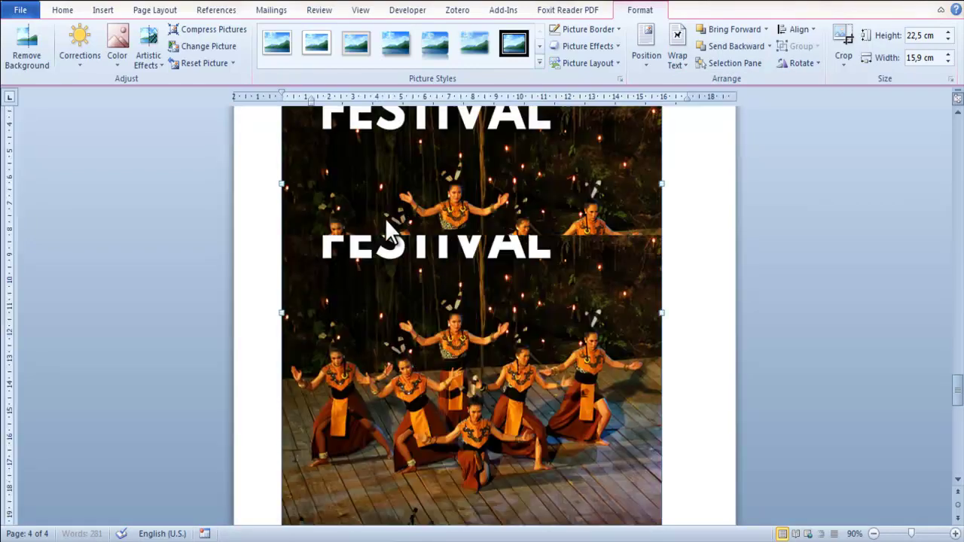
pyautogui.moveTo(414, 226)
pyautogui.mouseDown()
pyautogui.moveTo(359, 213)
pyautogui.moveTo(362, 235)
pyautogui.mouseUp()
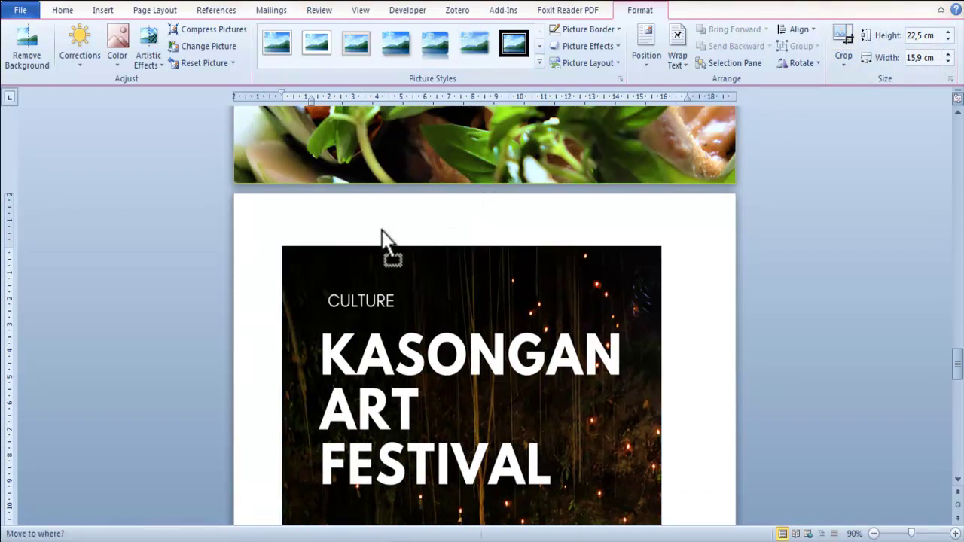
pyautogui.click(675, 55)
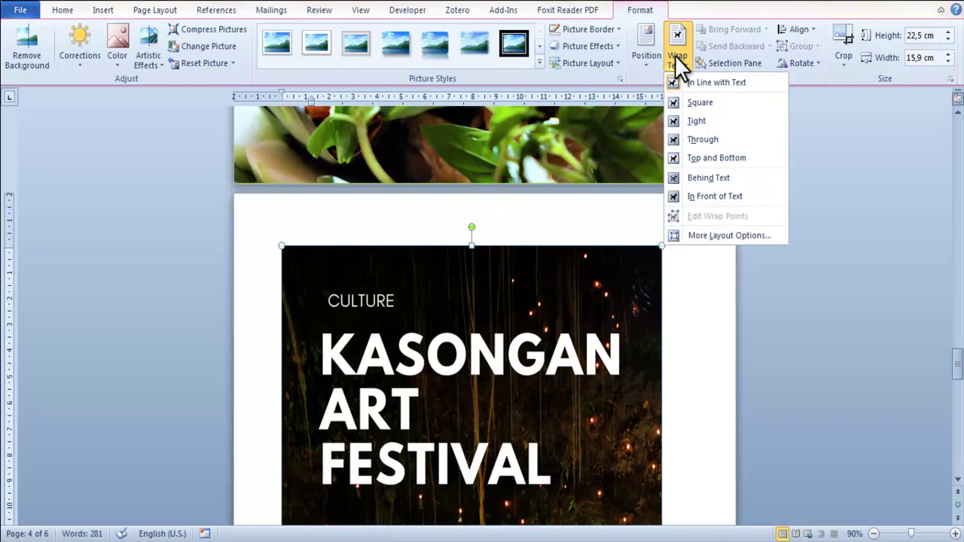
pyautogui.click(697, 177)
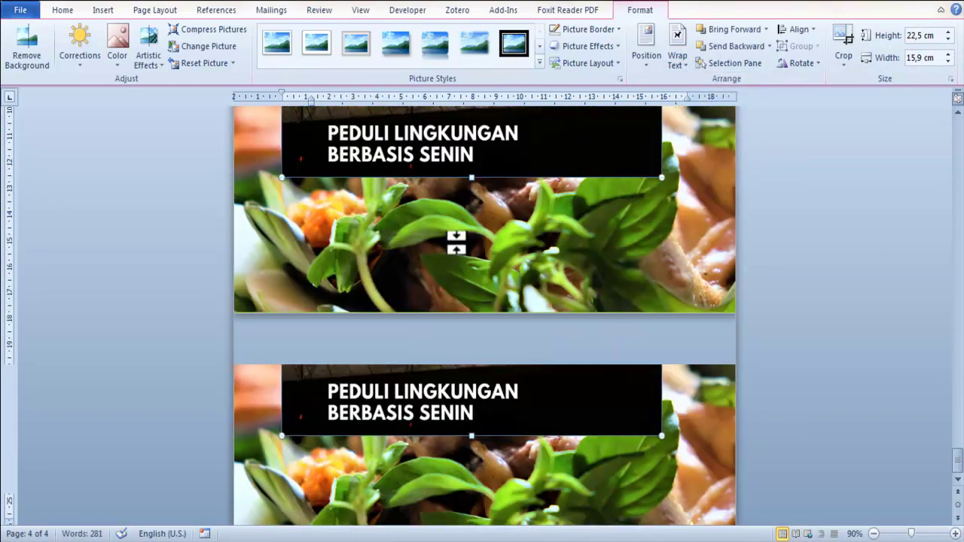
pyautogui.scroll(5, 456, 242)
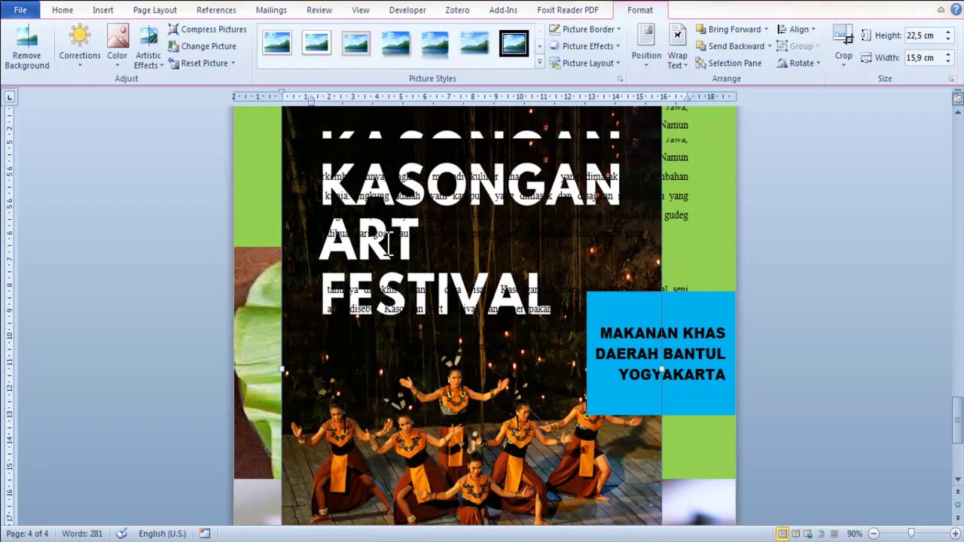
pyautogui.scroll(2, 388, 245)
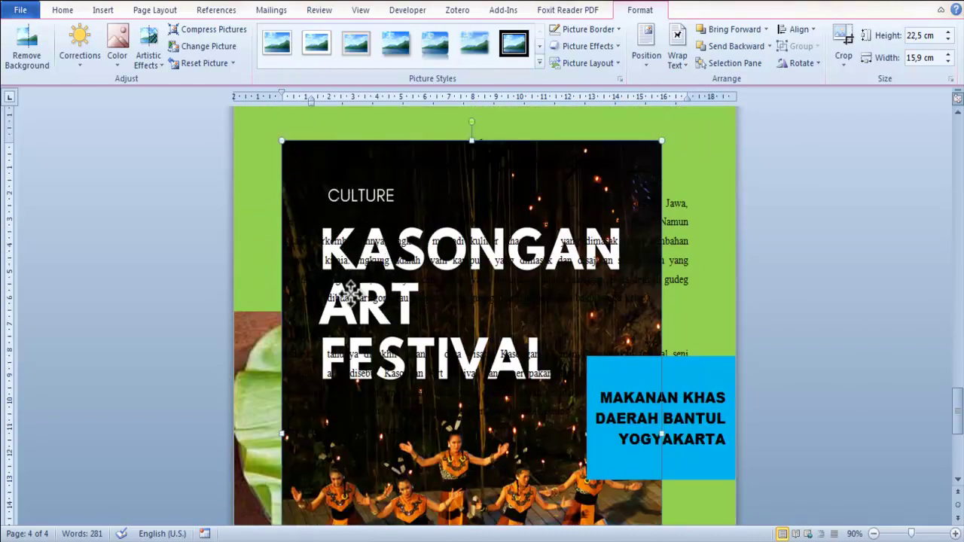
pyautogui.moveTo(323, 146); pyautogui.dragTo(349, 363)
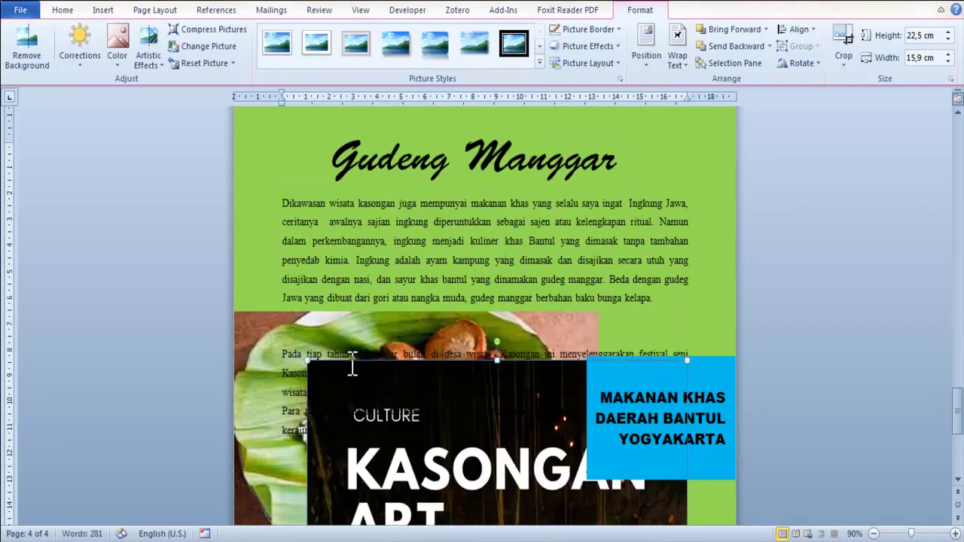
pyautogui.scroll(-5, 349, 363)
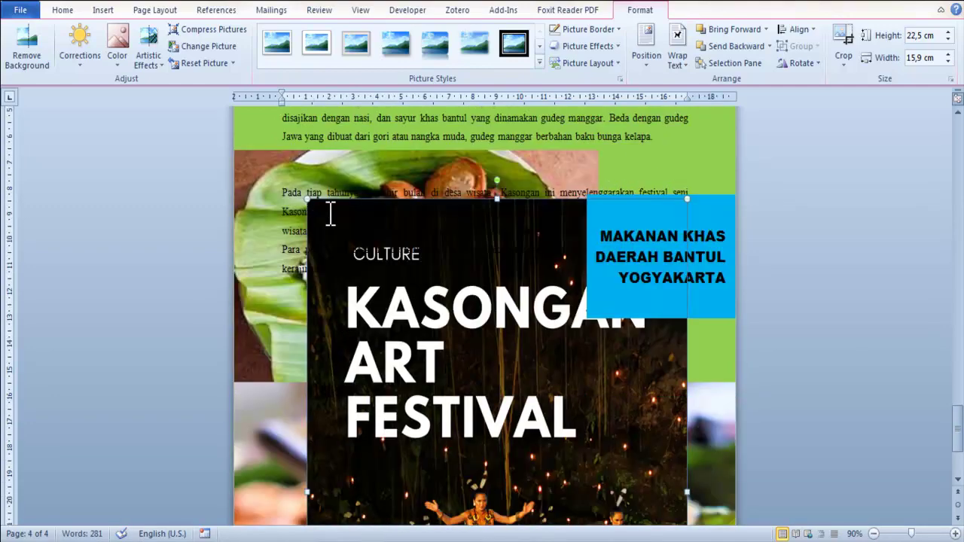
pyautogui.moveTo(335, 199); pyautogui.dragTo(328, 325)
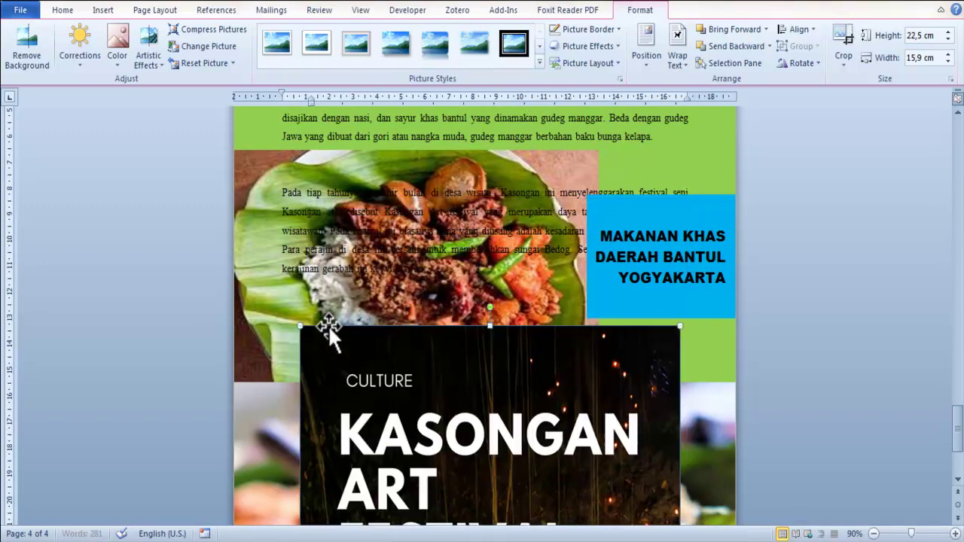
# Undo the poster moves, add blank lines, and move the KASONGAN ART FESTIVAL picture above the text.
pyautogui.click(349, 217)
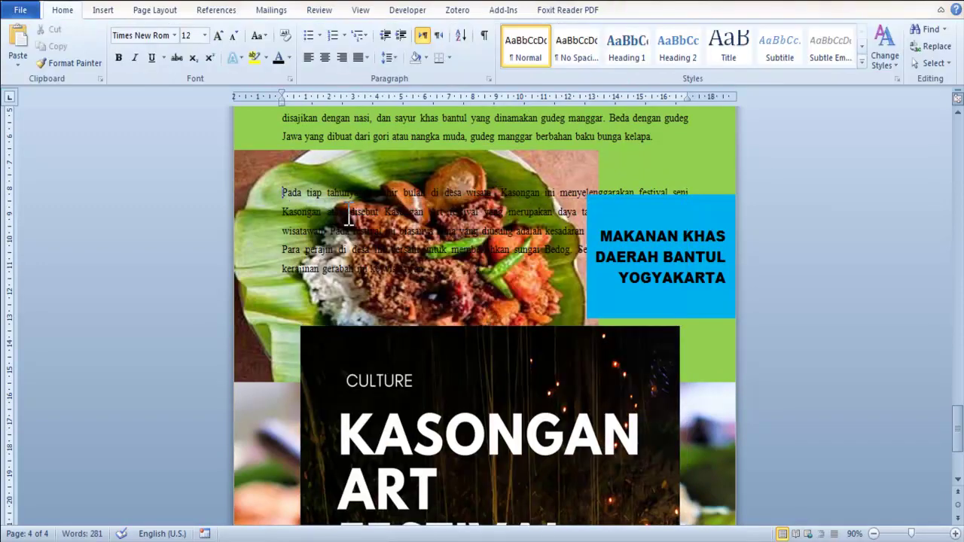
pyautogui.hotkey('ctrl', 'z')
pyautogui.hotkey('ctrl', 'z')
pyautogui.scroll(-5, 346, 217)
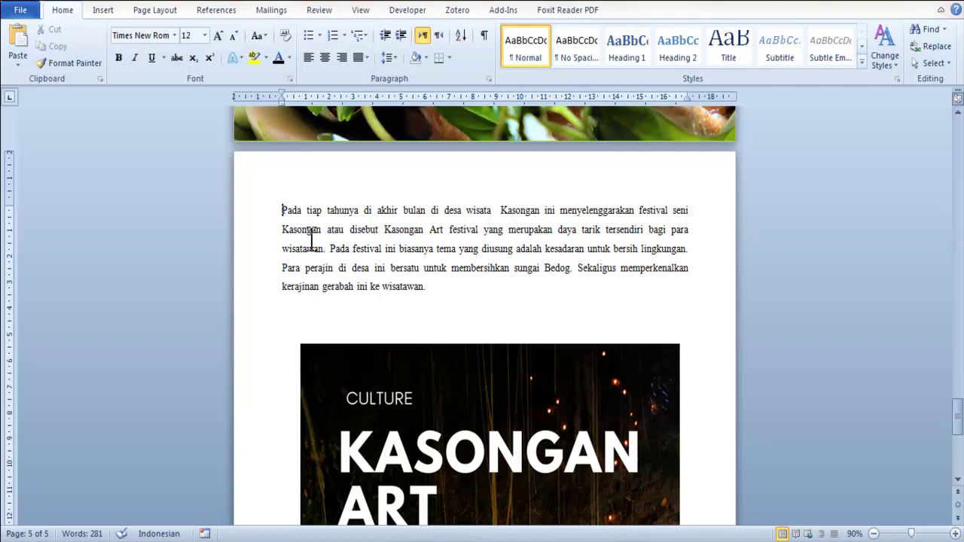
pyautogui.press('Return')
pyautogui.press('Return')
pyautogui.press('Return')
pyautogui.press('Return')
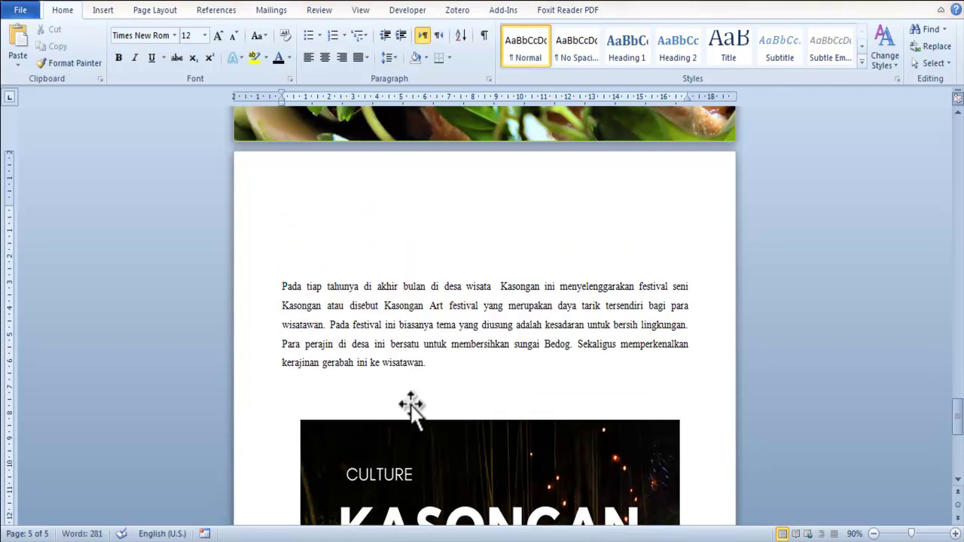
pyautogui.click(369, 362)
pyautogui.moveTo(369, 362); pyautogui.dragTo(336, 166)
# Enlarge the dancers photo to the page's full width.
pyautogui.scroll(-1, 467, 253)
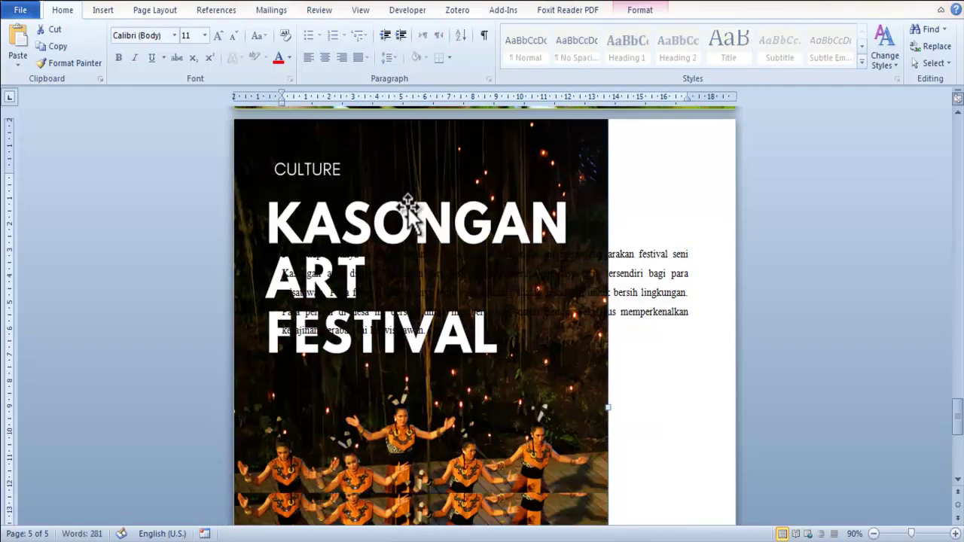
pyautogui.scroll(-4, 467, 252)
pyautogui.scroll(-2, 498, 286)
pyautogui.scroll(-6, 562, 304)
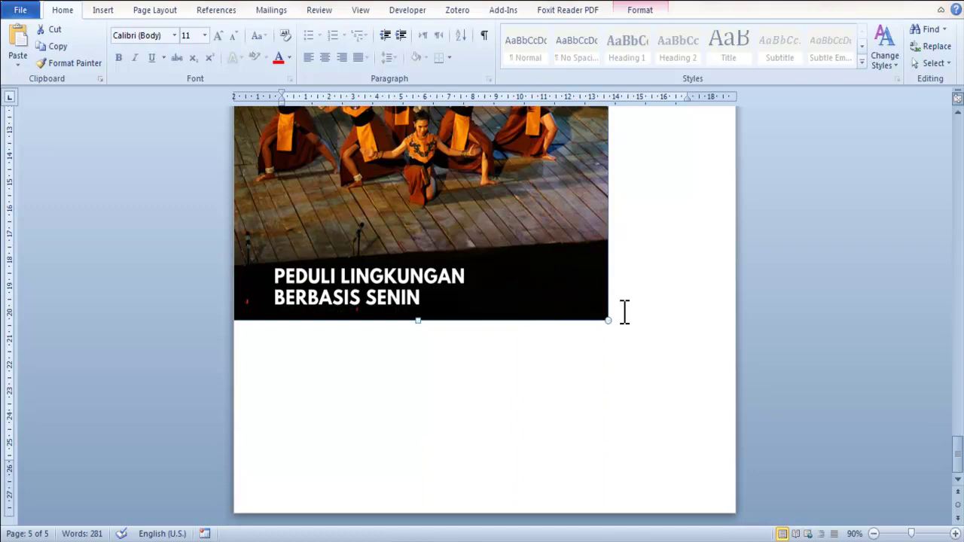
pyautogui.moveTo(610, 321)
pyautogui.mouseDown()
pyautogui.moveTo(680, 457)
pyautogui.moveTo(745, 492)
pyautogui.mouseUp()
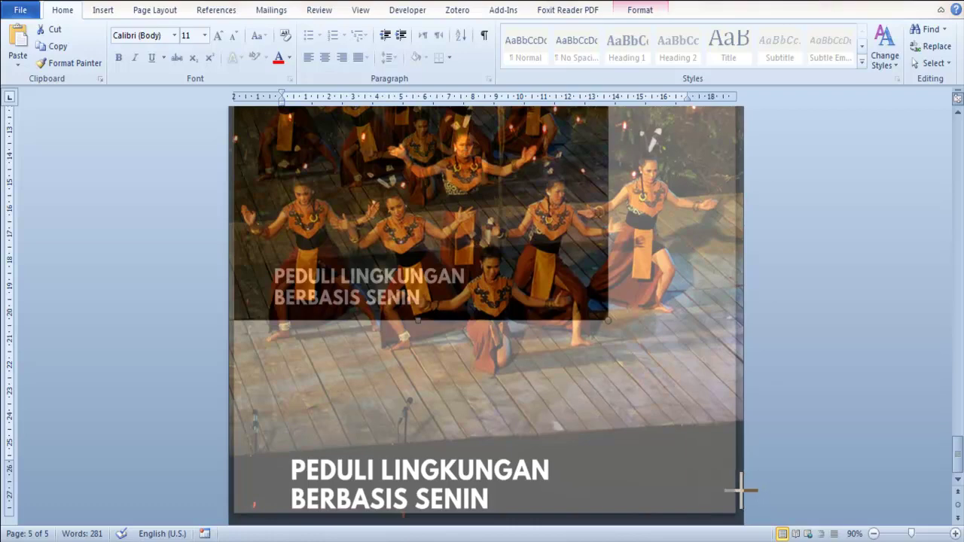
pyautogui.moveTo(743, 491); pyautogui.dragTo(741, 491)
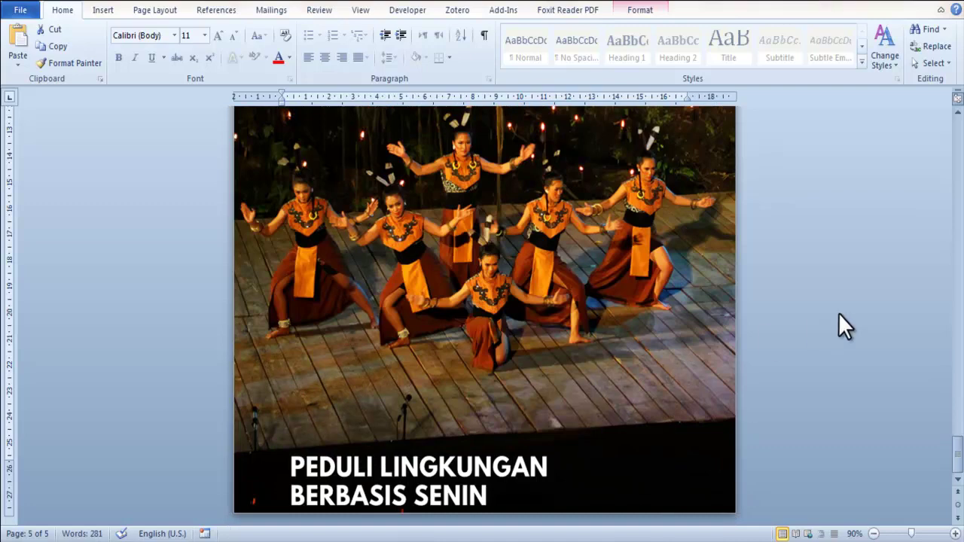
pyautogui.scroll(5, 538, 381)
pyautogui.scroll(3, 516, 376)
pyautogui.click(446, 361)
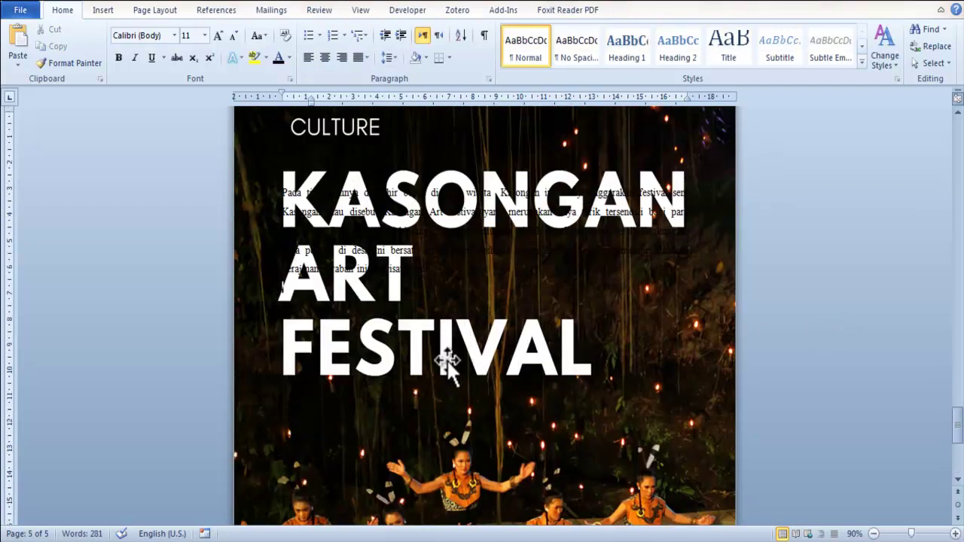
# Delete the body paragraph overlapping the title picture.
pyautogui.scroll(2, 456, 334)
pyautogui.scroll(1, 458, 332)
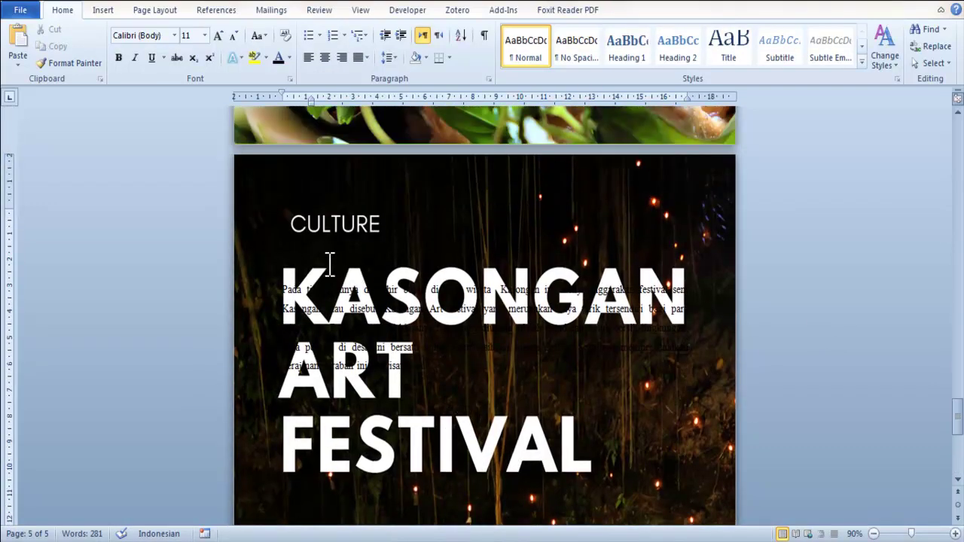
pyautogui.click(309, 294)
pyautogui.hotkey('ctrl', 'a')
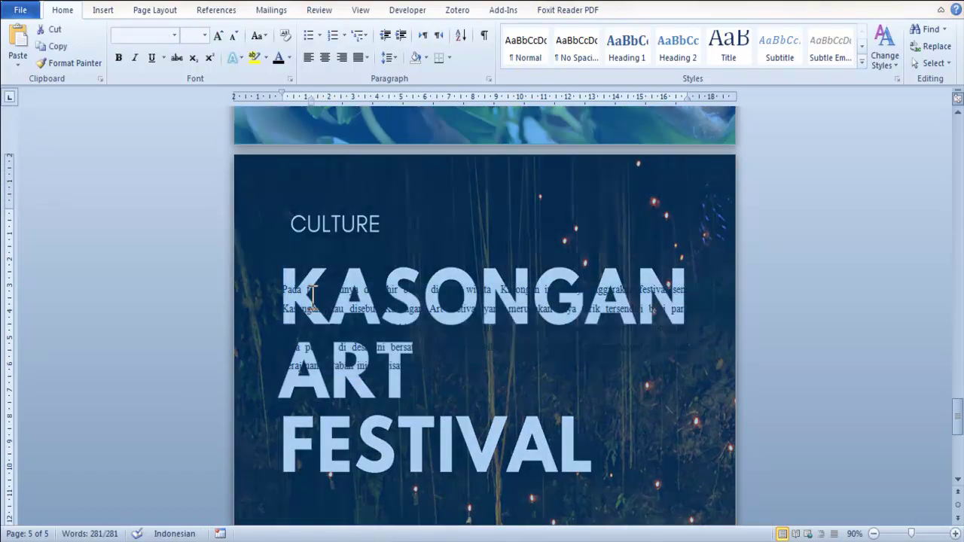
pyautogui.click(311, 294)
pyautogui.moveTo(283, 289)
pyautogui.mouseDown()
pyautogui.moveTo(412, 365)
pyautogui.moveTo(409, 392)
pyautogui.mouseUp()
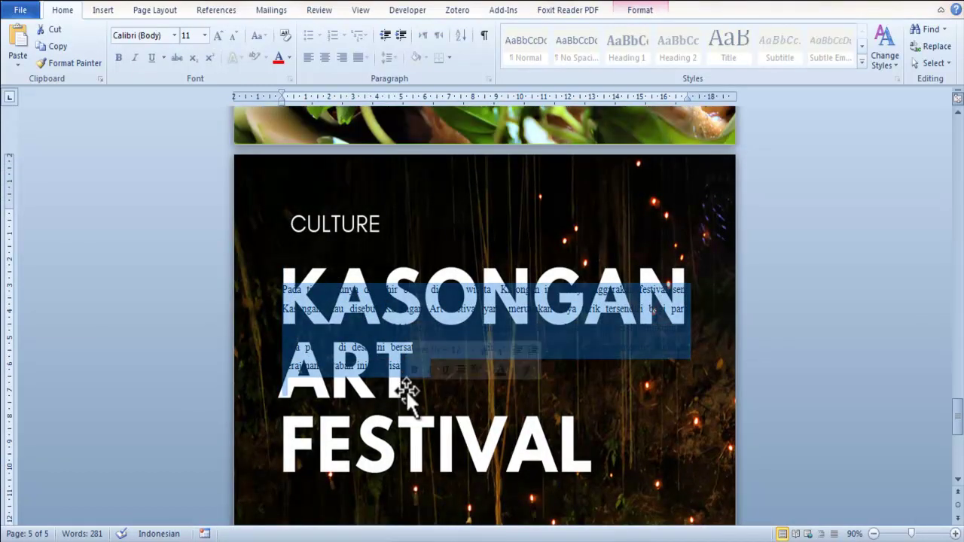
pyautogui.press('Delete')
pyautogui.scroll(-5, 430, 338)
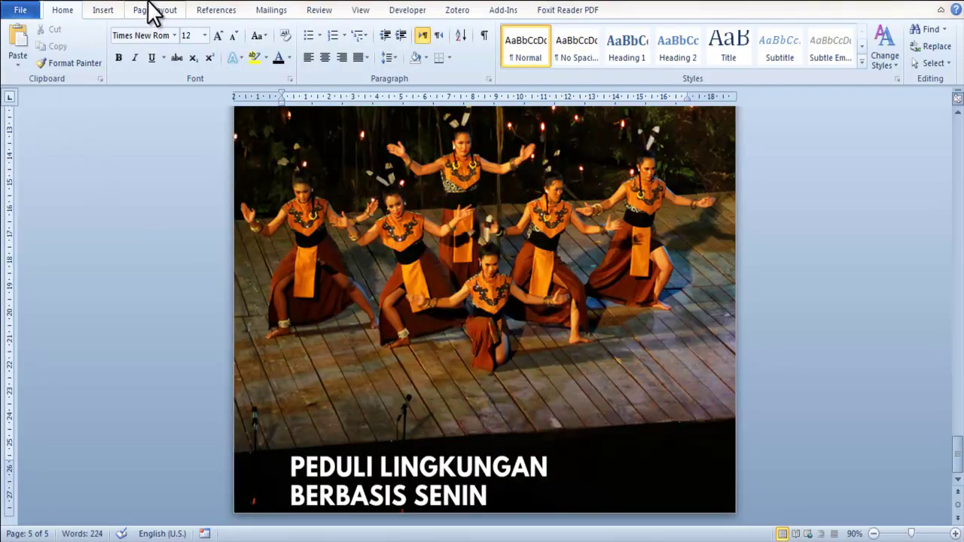
# Draw an olive-green rectangle in the dancers photo's bottom-right corner.
pyautogui.click(109, 10)
pyautogui.click(207, 56)
pyautogui.click(240, 99)
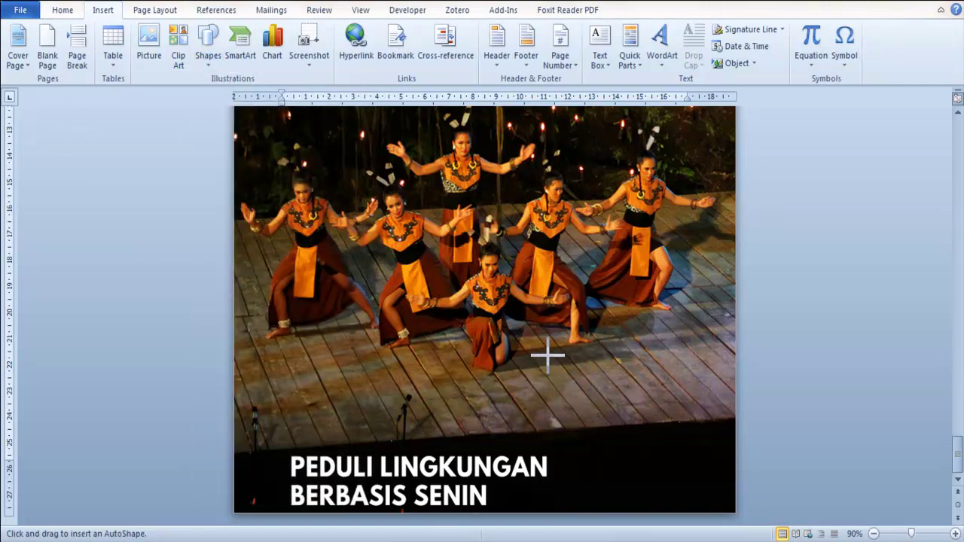
pyautogui.moveTo(544, 352); pyautogui.dragTo(735, 512)
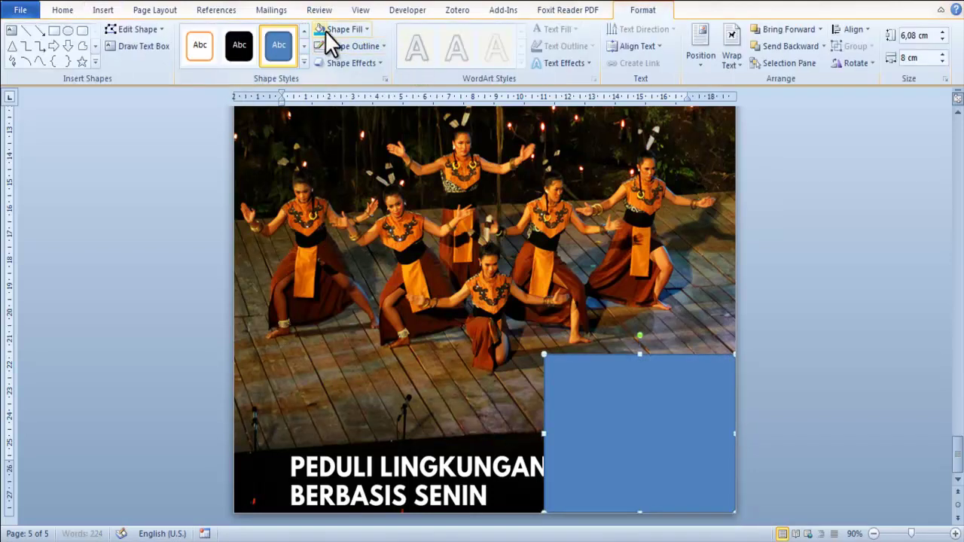
pyautogui.click(339, 29)
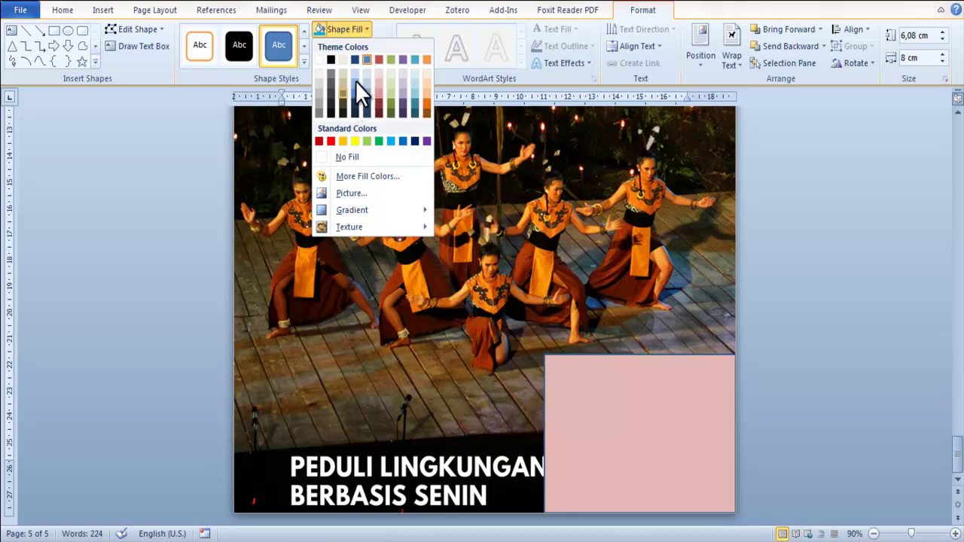
pyautogui.click(391, 58)
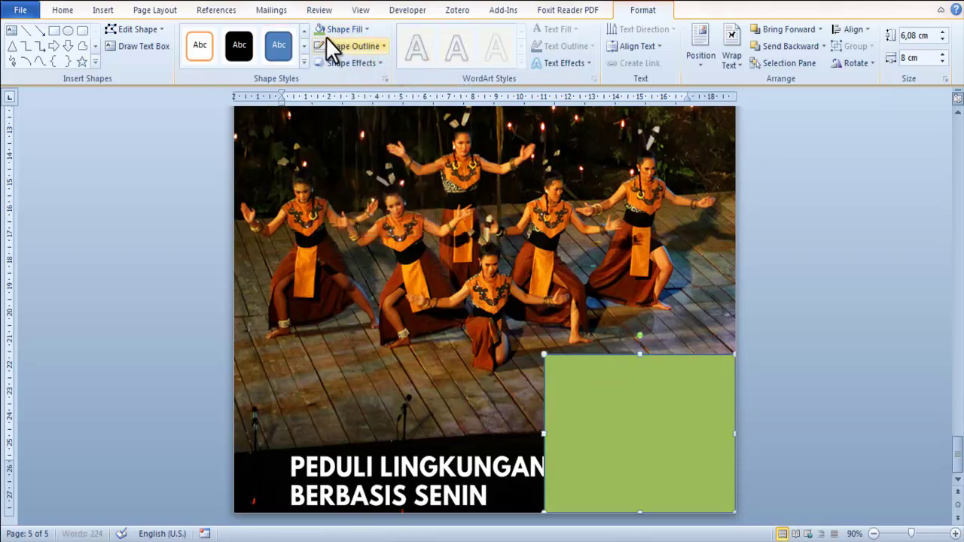
# Paste the festival paragraph into the green rectangle as text.
pyautogui.rightClick(603, 387)
pyautogui.moveTo(630, 262)
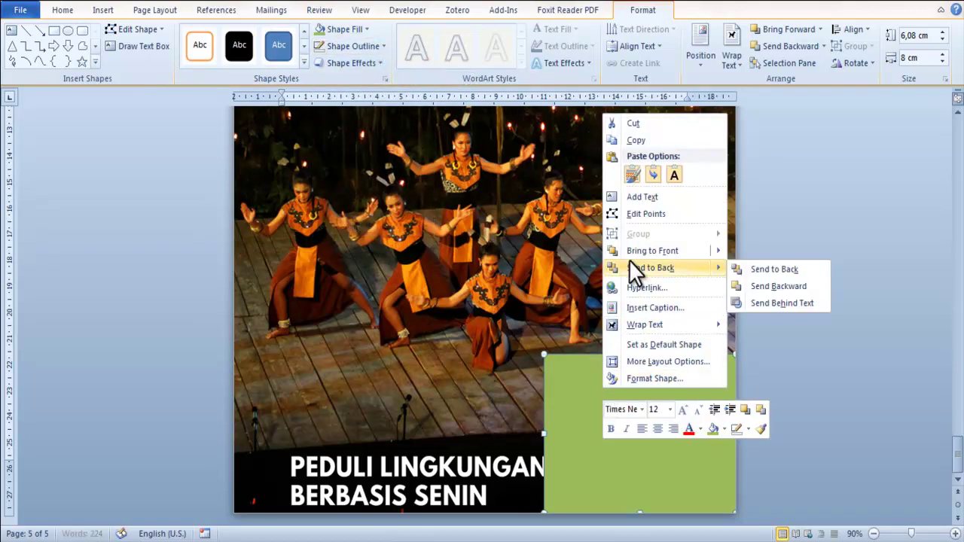
pyautogui.click(642, 197)
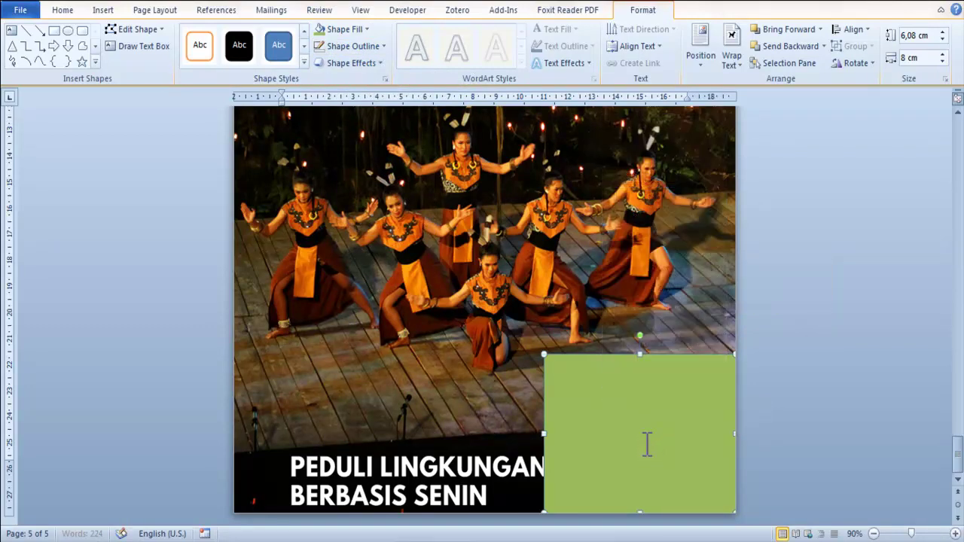
pyautogui.hotkey('ctrl', 'v')
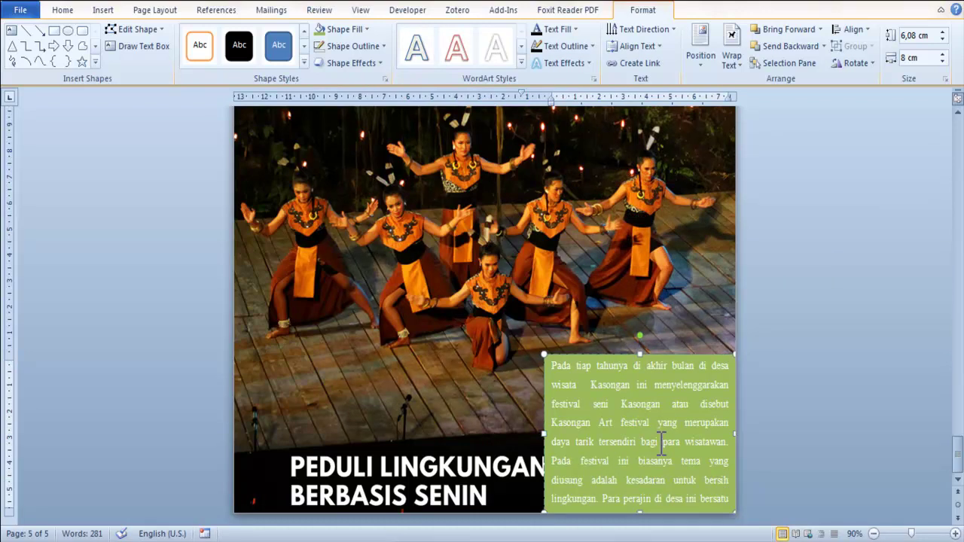
# Set the box text to 1.0 line spacing and black colour.
pyautogui.hotkey('ctrl', 'a')
pyautogui.click(66, 9)
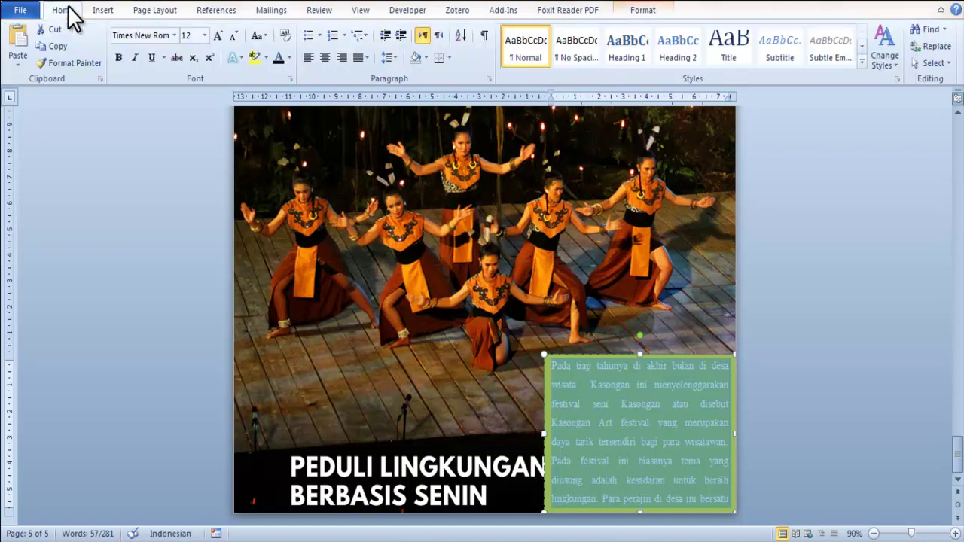
pyautogui.click(393, 57)
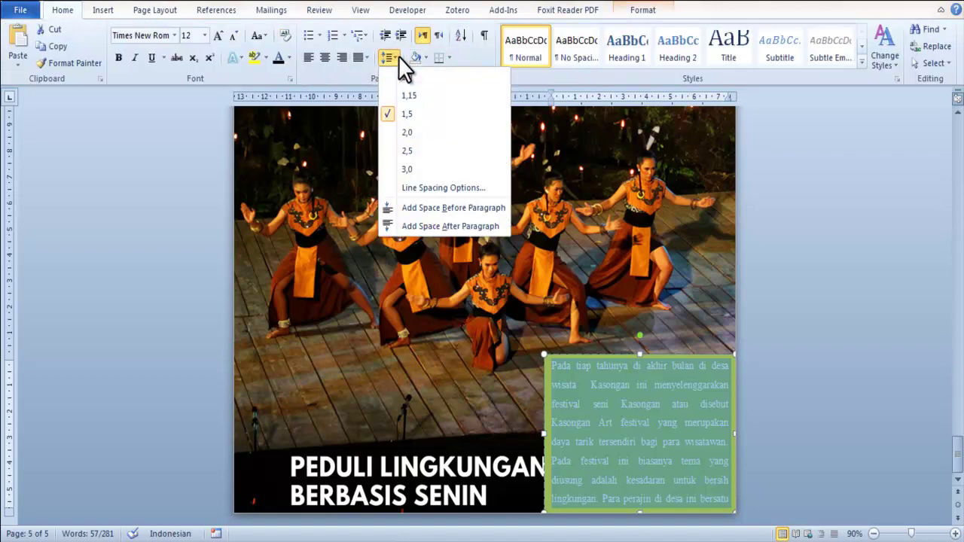
pyautogui.click(399, 78)
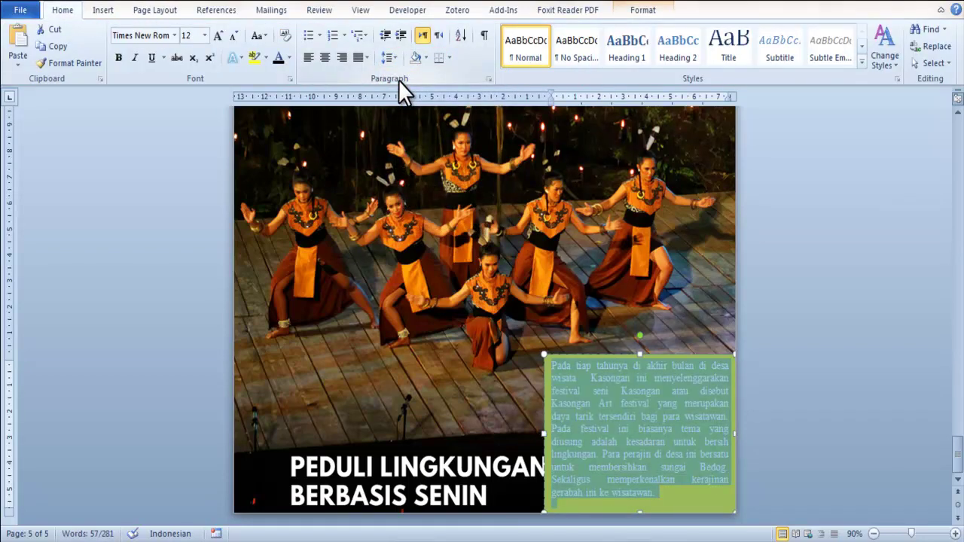
pyautogui.click(283, 55)
pyautogui.click(658, 484)
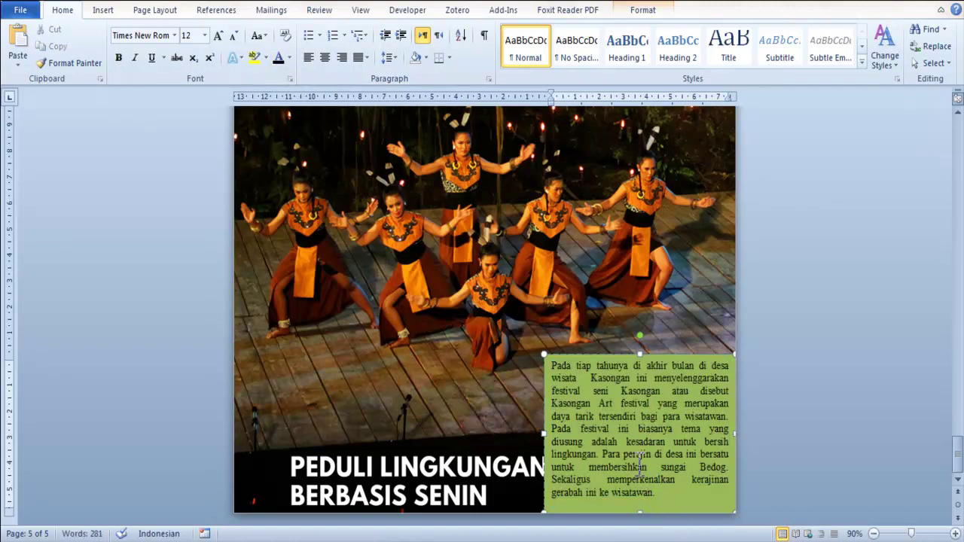
pyautogui.click(788, 374)
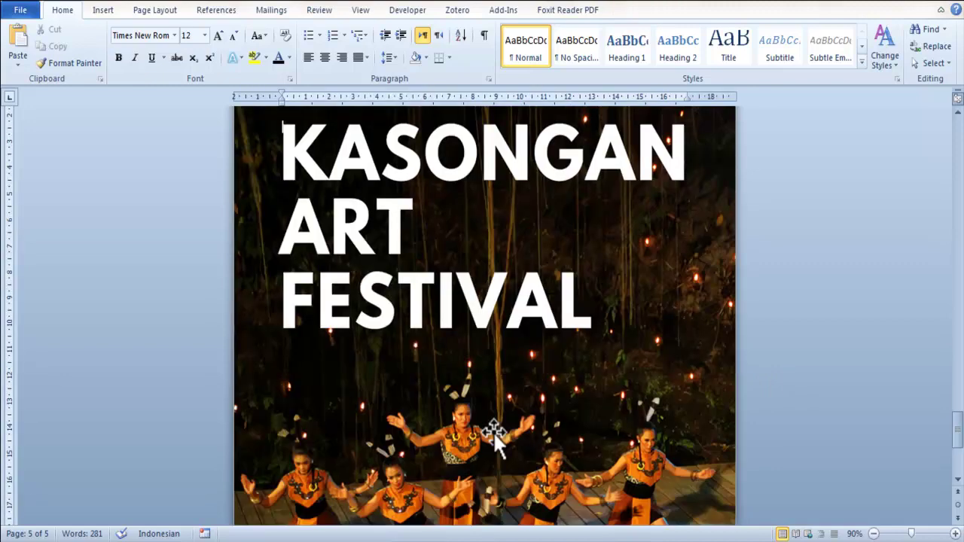
pyautogui.scroll(-5, 592, 359)
pyautogui.scroll(-2, 593, 358)
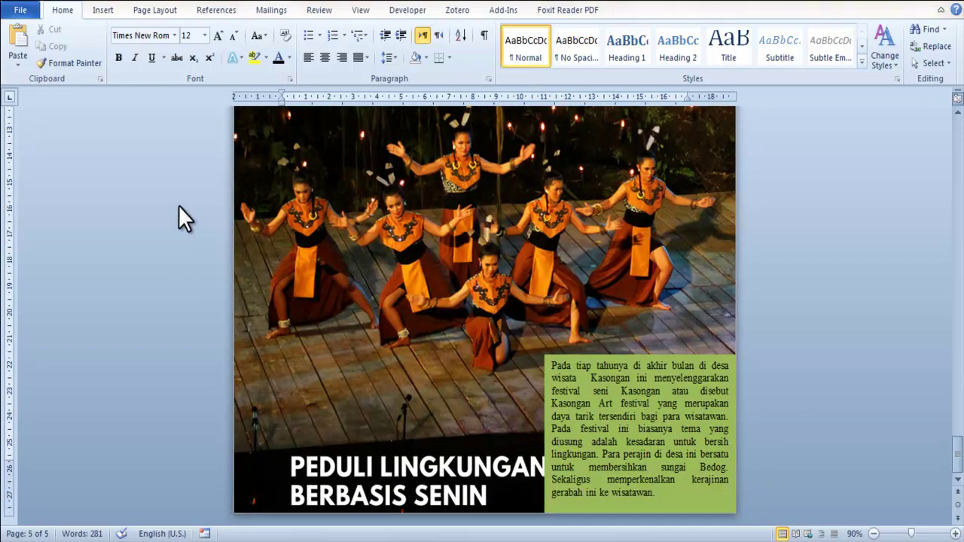
# Draw a black rectangle over the PEDULI LINGKUNGAN caption area and send it to back.
pyautogui.click(103, 11)
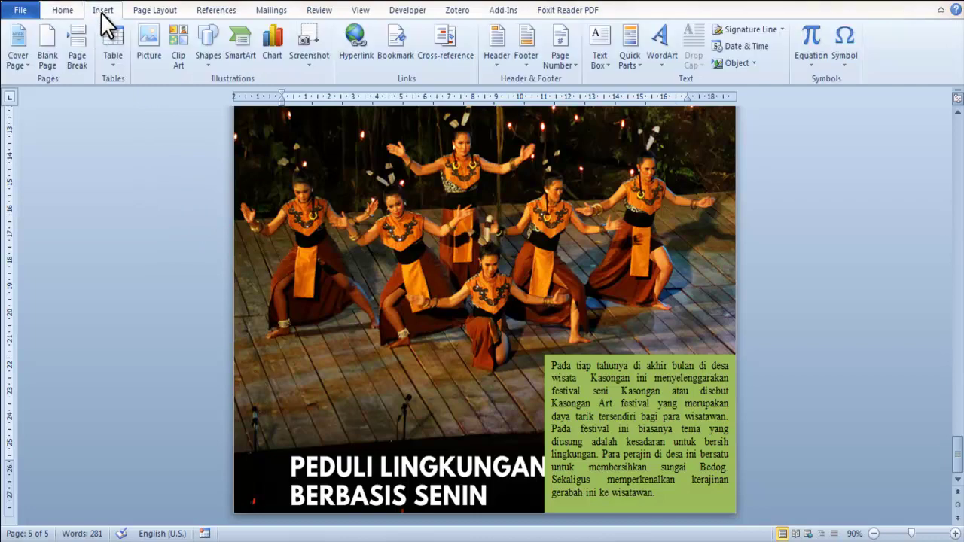
pyautogui.click(209, 52)
pyautogui.click(240, 98)
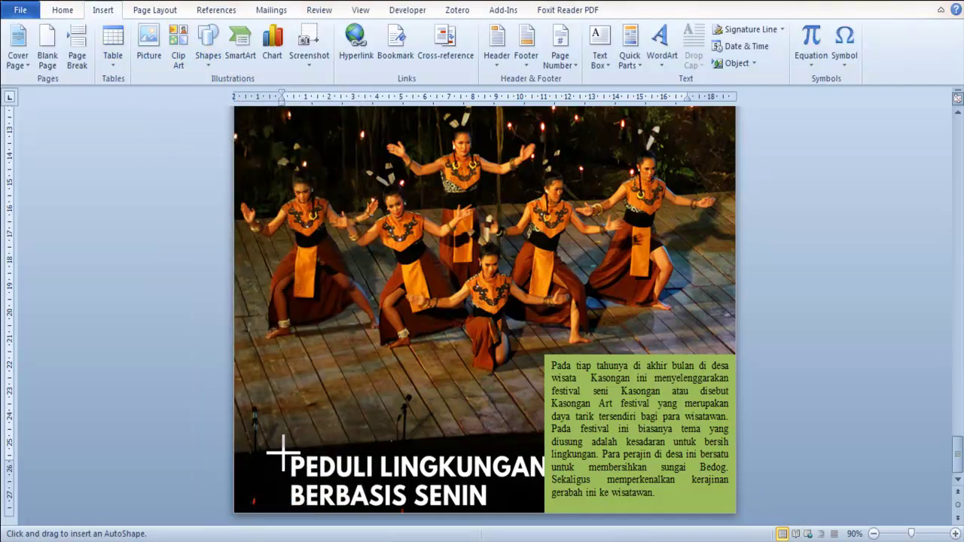
pyautogui.moveTo(283, 452)
pyautogui.mouseDown()
pyautogui.moveTo(566, 527)
pyautogui.moveTo(576, 513)
pyautogui.mouseUp()
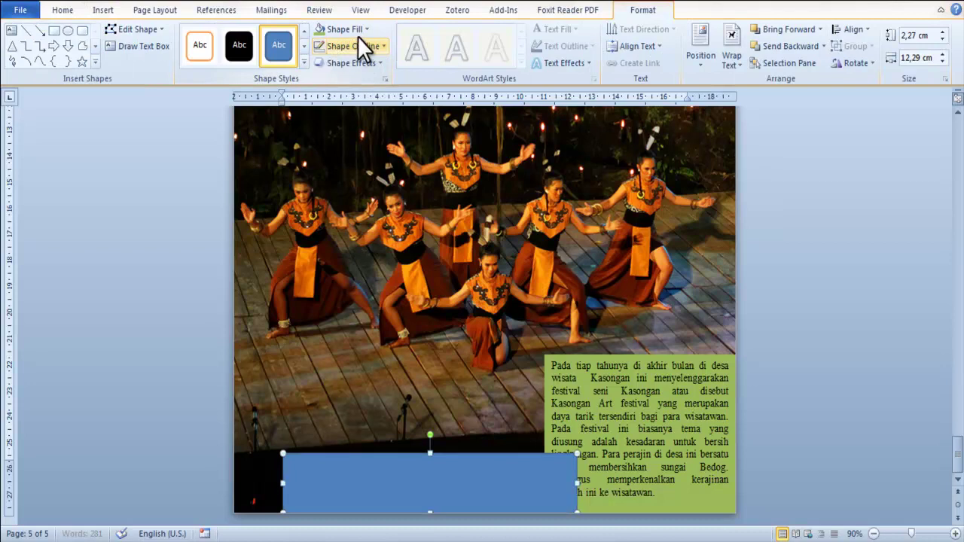
pyautogui.click(357, 30)
pyautogui.click(328, 60)
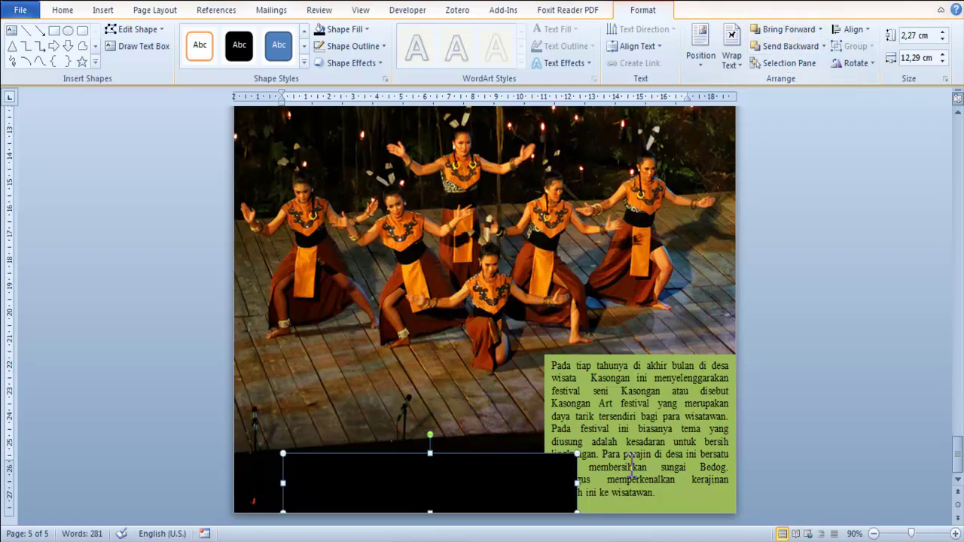
pyautogui.rightClick(558, 471)
pyautogui.click(625, 348)
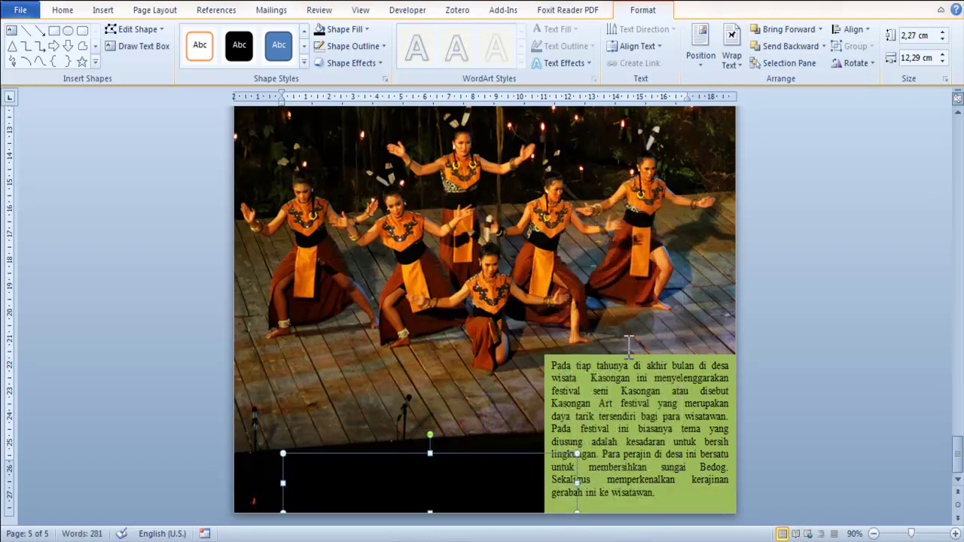
pyautogui.click(768, 440)
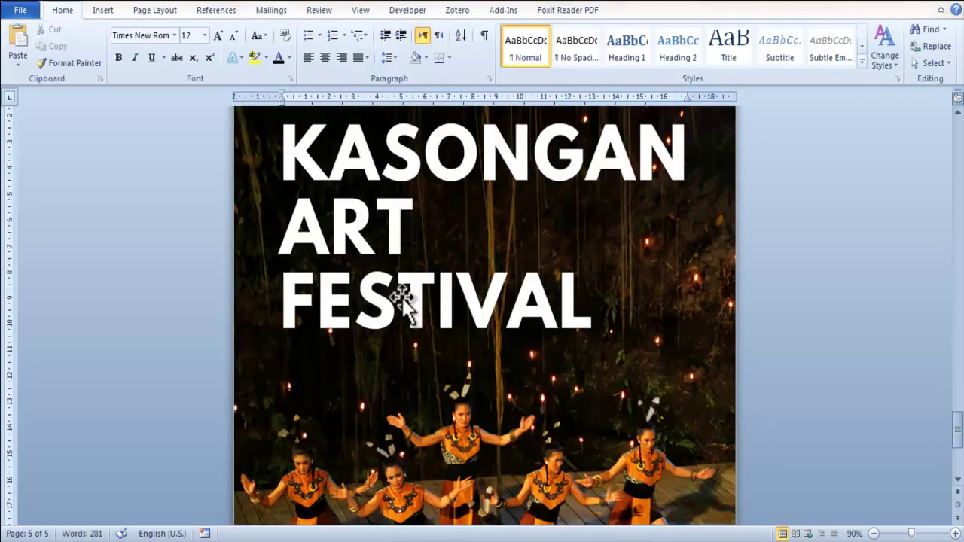
# Copy the DESA WISATA title from the cover page.
pyautogui.scroll(1, 399, 331)
pyautogui.scroll(10, 394, 350)
pyautogui.scroll(3, 395, 350)
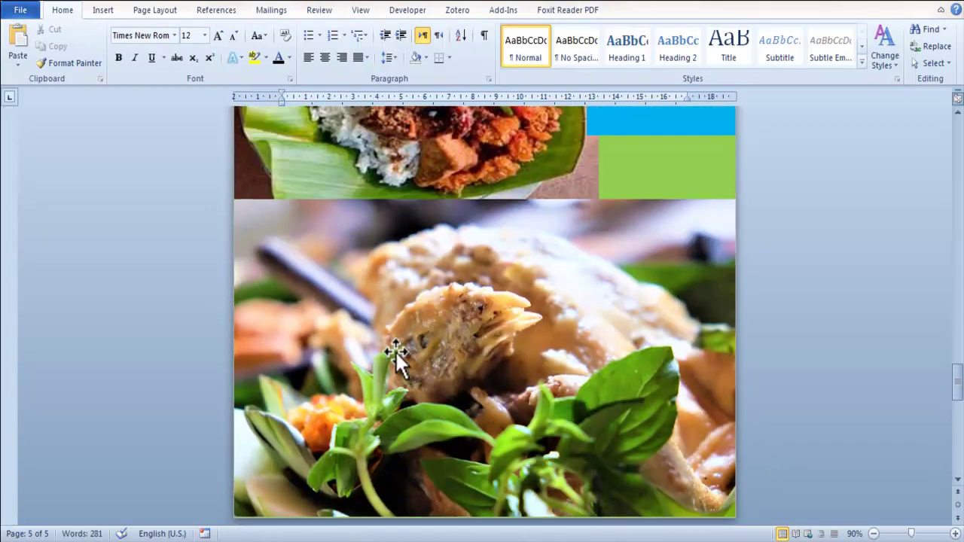
pyautogui.scroll(3, 395, 350)
pyautogui.scroll(1, 394, 351)
pyautogui.scroll(3, 395, 350)
pyautogui.scroll(4, 395, 351)
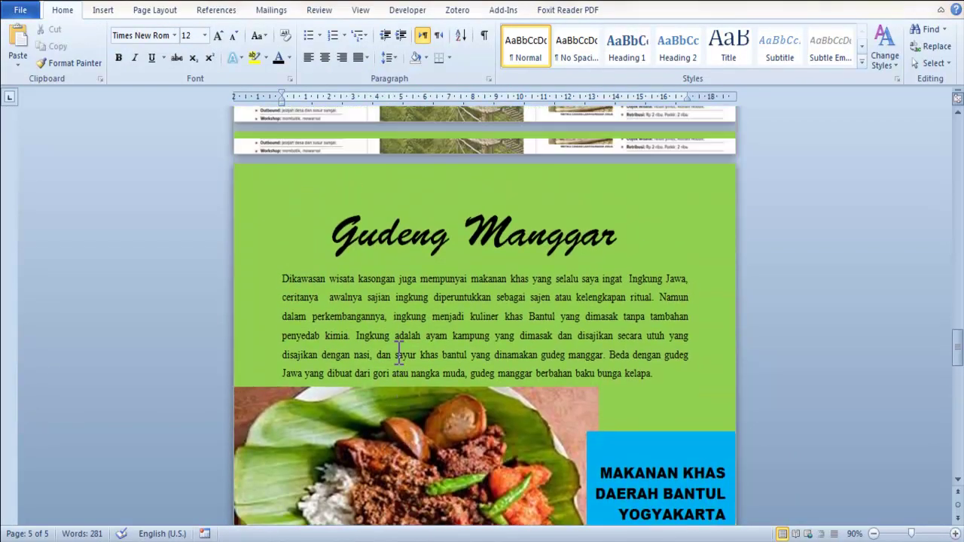
pyautogui.scroll(1, 395, 350)
pyautogui.scroll(4, 395, 350)
pyautogui.scroll(3, 395, 351)
pyautogui.scroll(3, 395, 350)
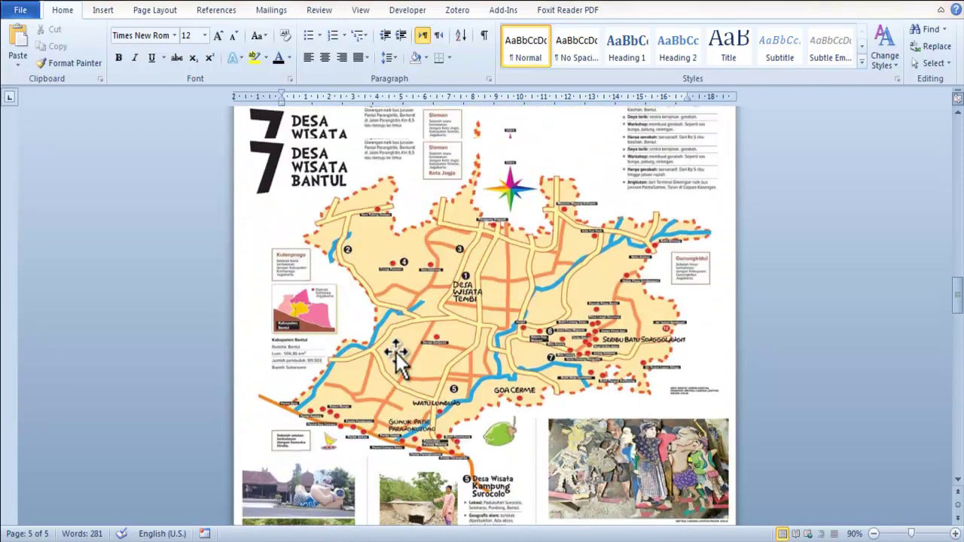
pyautogui.scroll(5, 394, 350)
pyautogui.scroll(3, 394, 351)
pyautogui.scroll(5, 395, 351)
pyautogui.scroll(5, 395, 350)
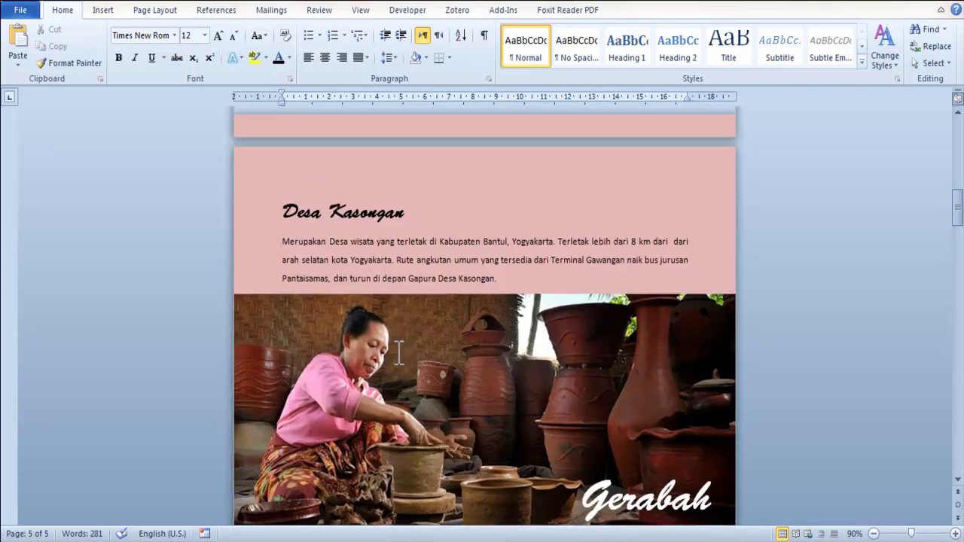
pyautogui.scroll(3, 395, 350)
pyautogui.click(359, 309)
pyautogui.scroll(3, 411, 332)
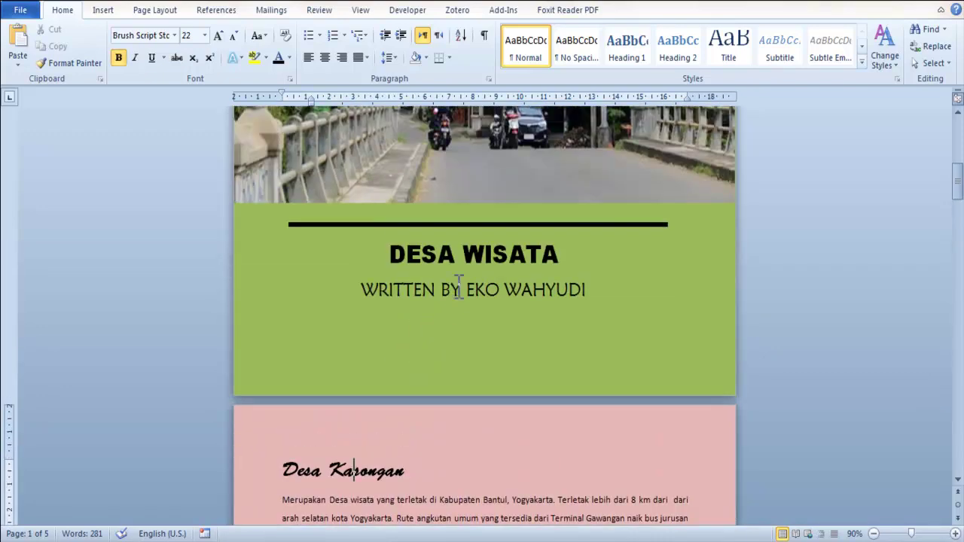
pyautogui.click(460, 249)
pyautogui.hotkey('ctrl', 'a')
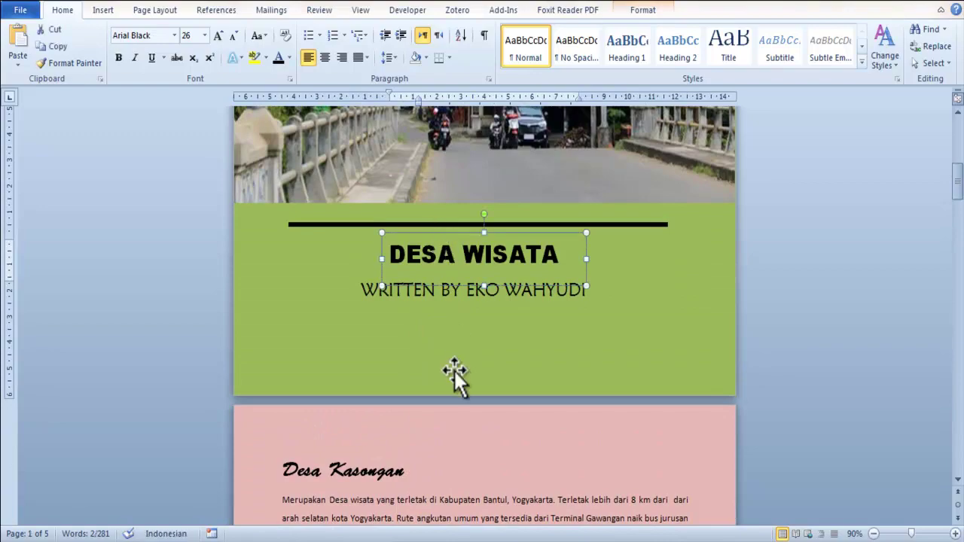
# Scroll back down to the dance photo on page 5.
pyautogui.scroll(-5, 454, 369)
pyautogui.scroll(-5, 453, 376)
pyautogui.scroll(-5, 453, 377)
pyautogui.scroll(-5, 453, 377)
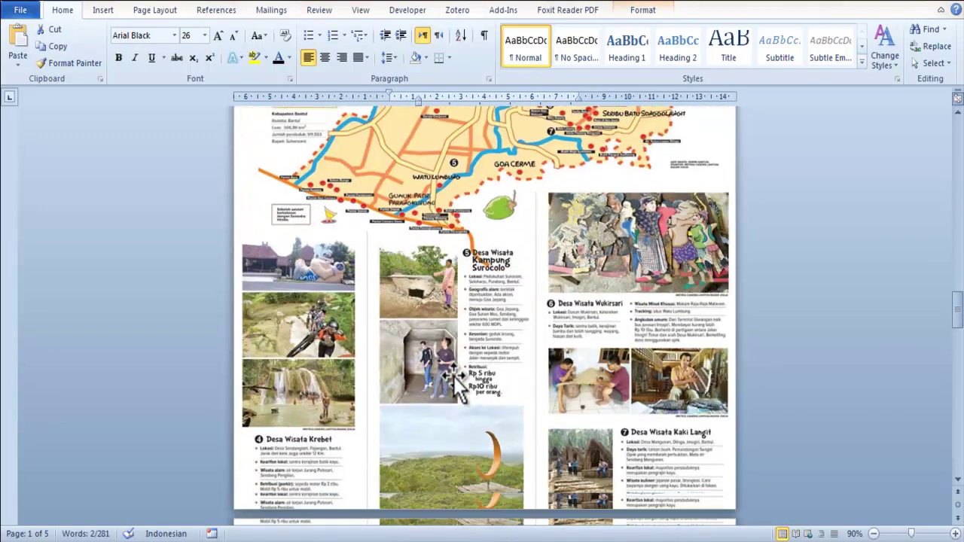
pyautogui.scroll(-5, 454, 377)
pyautogui.scroll(-2, 453, 377)
pyautogui.scroll(-5, 453, 375)
pyautogui.scroll(-5, 452, 374)
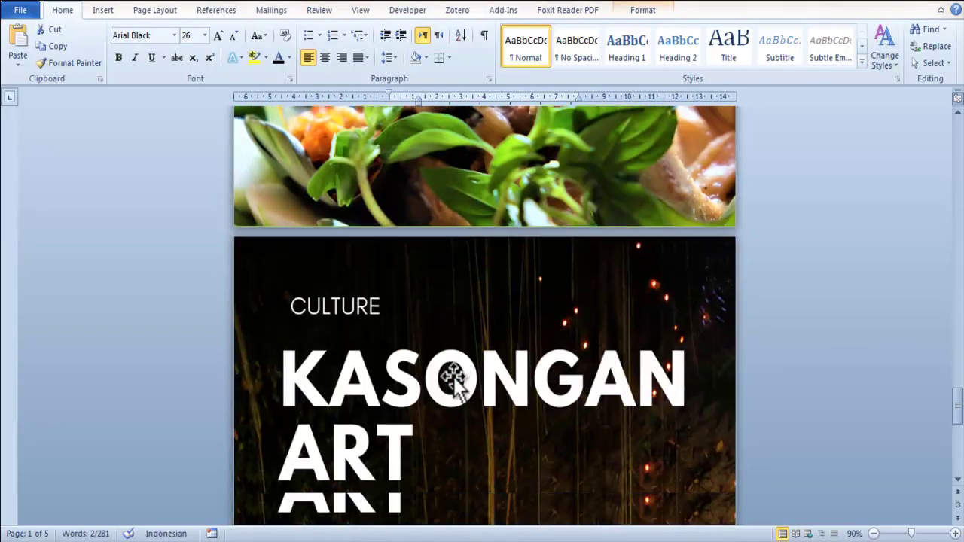
pyautogui.scroll(-3, 453, 374)
pyautogui.scroll(-1, 453, 374)
pyautogui.scroll(-2, 453, 376)
pyautogui.scroll(-4, 452, 376)
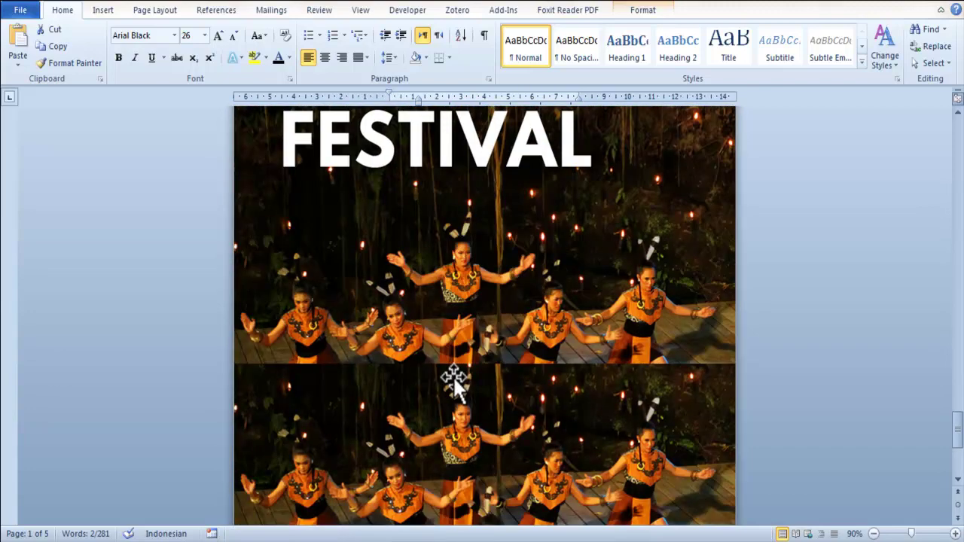
pyautogui.scroll(-3, 452, 376)
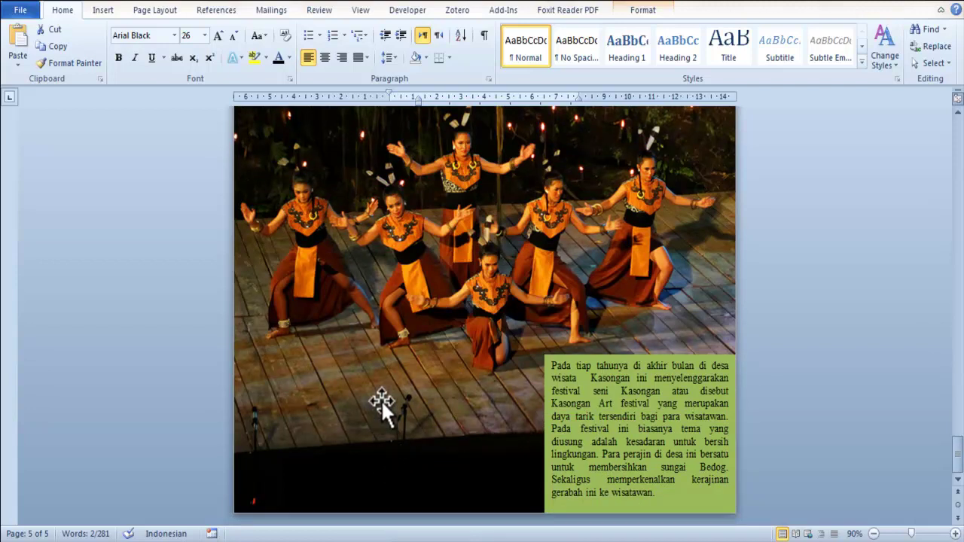
pyautogui.hotkey('ctrl', 'v')
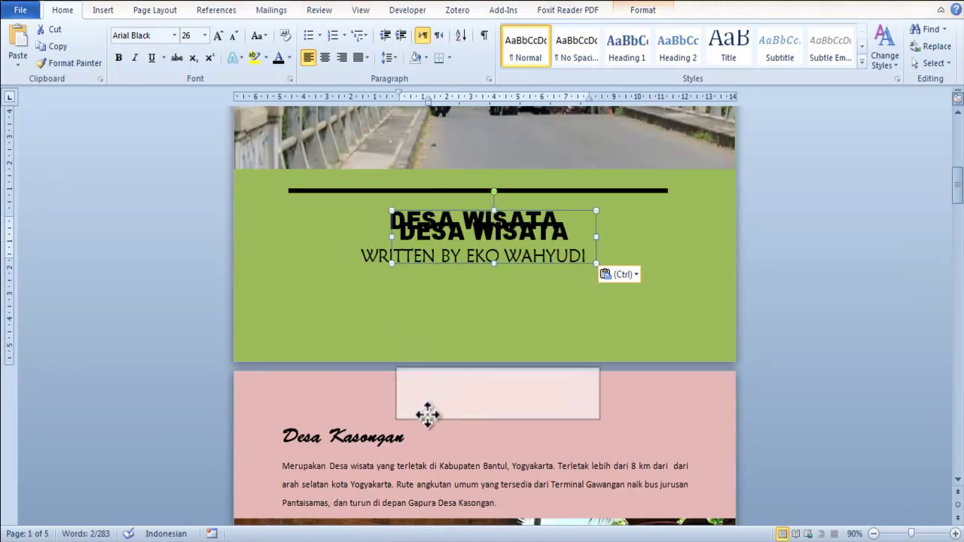
pyautogui.moveTo(423, 260)
pyautogui.mouseDown()
pyautogui.moveTo(428, 427)
pyautogui.moveTo(438, 421)
pyautogui.mouseUp()
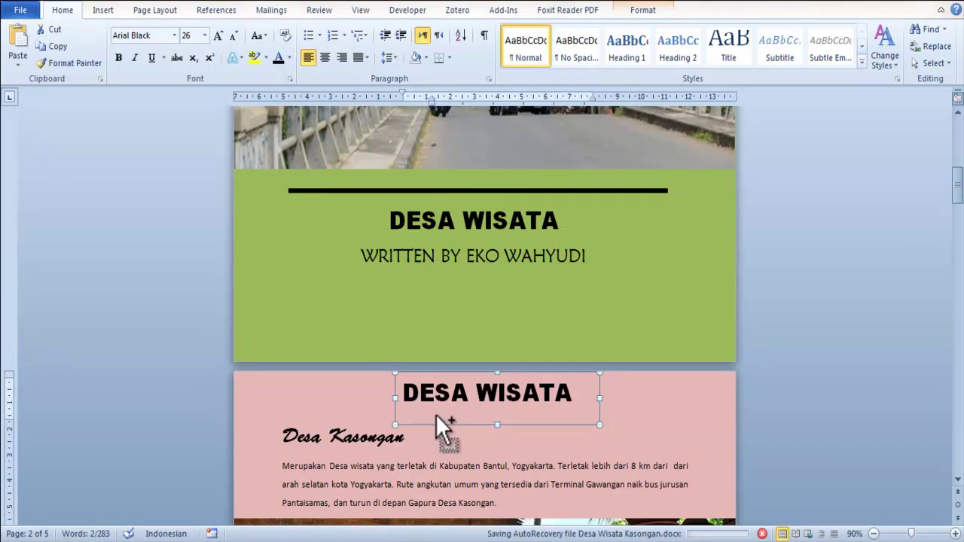
pyautogui.moveTo(436, 418); pyautogui.dragTo(435, 415)
pyautogui.scroll(-15, 445, 361)
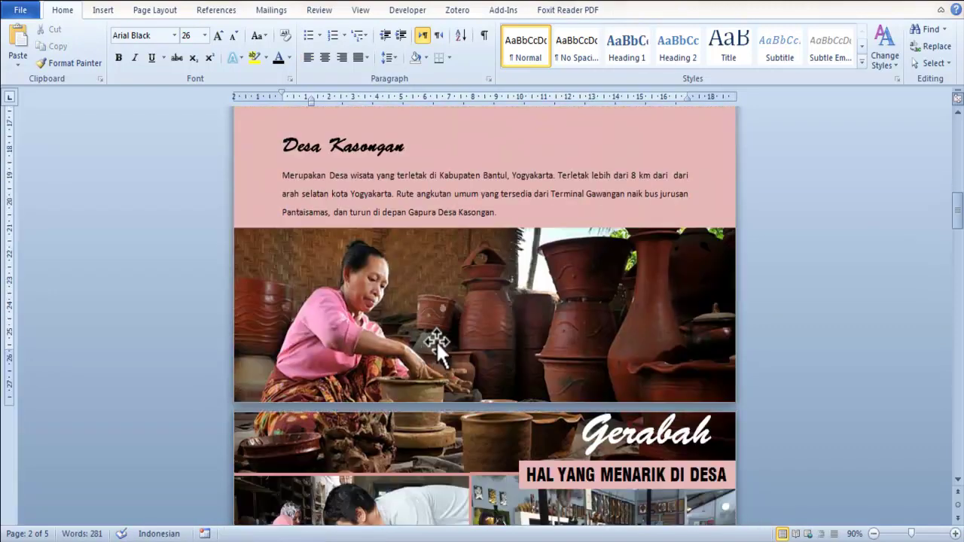
pyautogui.scroll(-5, 442, 345)
pyautogui.scroll(-5, 444, 340)
pyautogui.scroll(-5, 444, 340)
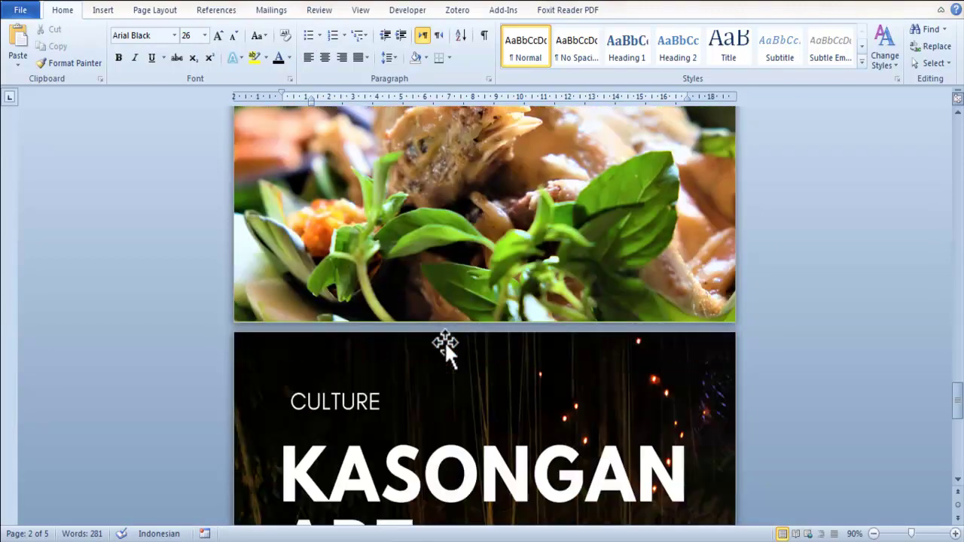
pyautogui.scroll(-3, 444, 341)
pyautogui.scroll(-2, 444, 342)
pyautogui.scroll(-5, 444, 341)
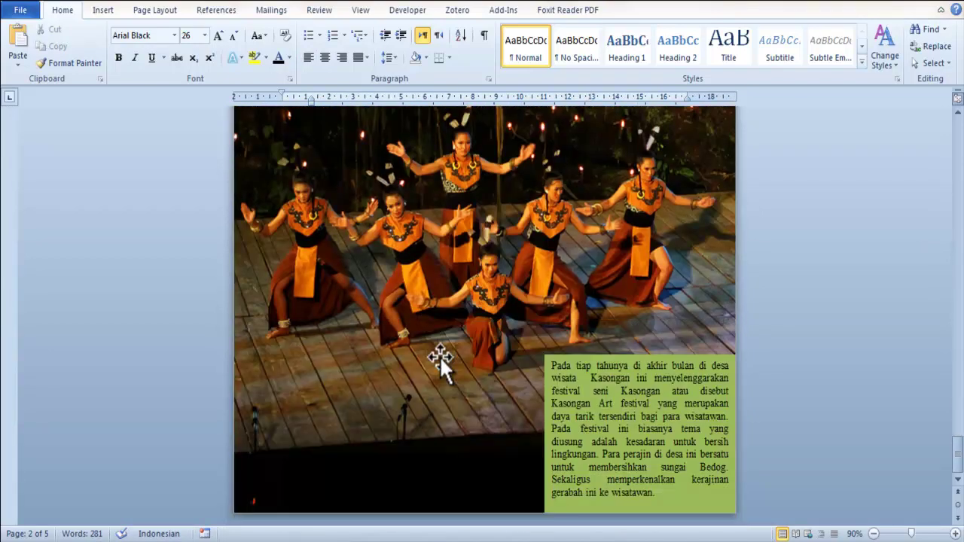
# Reposition the black bar along the photo's bottom and add a text area inside it.
pyautogui.moveTo(437, 477); pyautogui.dragTo(431, 375)
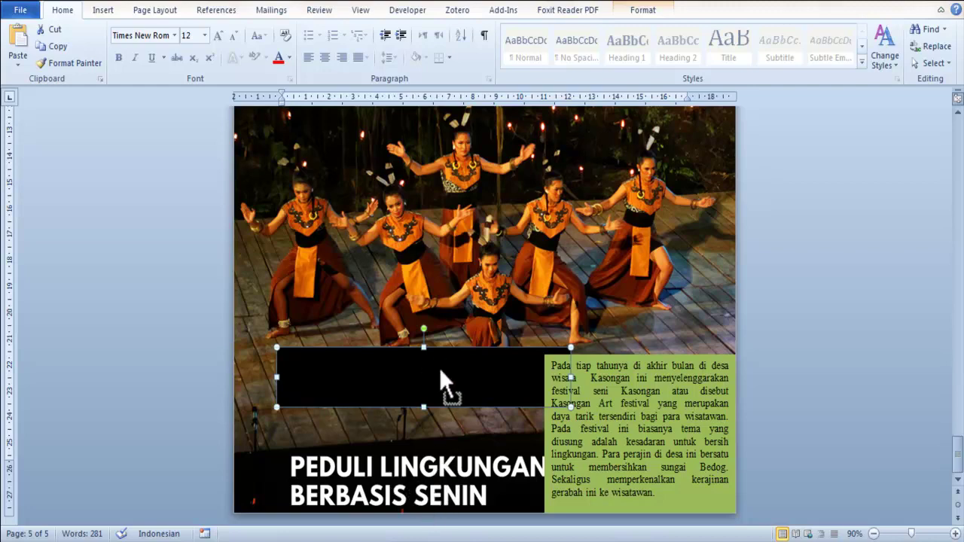
pyautogui.moveTo(440, 369); pyautogui.dragTo(406, 461)
pyautogui.rightClick(398, 469)
pyautogui.click(438, 280)
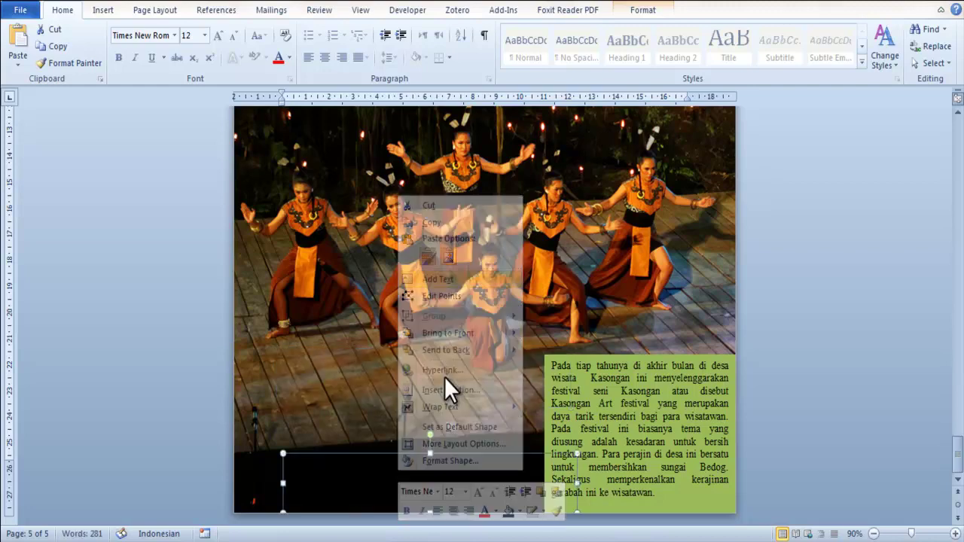
# Type the caption 'PEDULI LINGKUNGAN' / 'BERBASIS SENIN' on two lines and select it.
pyautogui.write('PE')
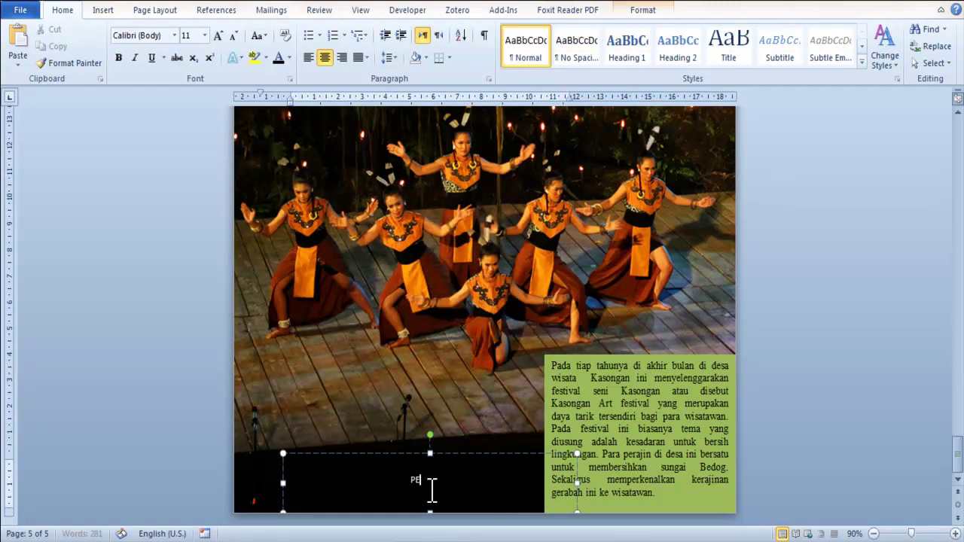
pyautogui.write('DULI LINGK')
pyautogui.press('BackSpace')
pyautogui.press('BackSpace')
pyautogui.press('BackSpace')
pyautogui.press('BackSpace')
pyautogui.write('INGK')
pyautogui.write('UNg')
pyautogui.press('BackSpace')
pyautogui.write('GA')
pyautogui.write('N BERB')
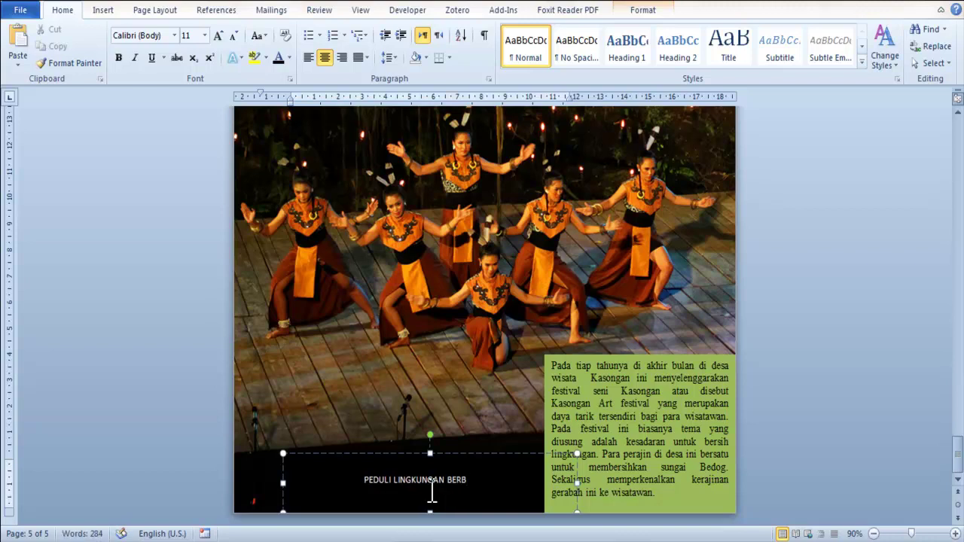
pyautogui.write('ASIS')
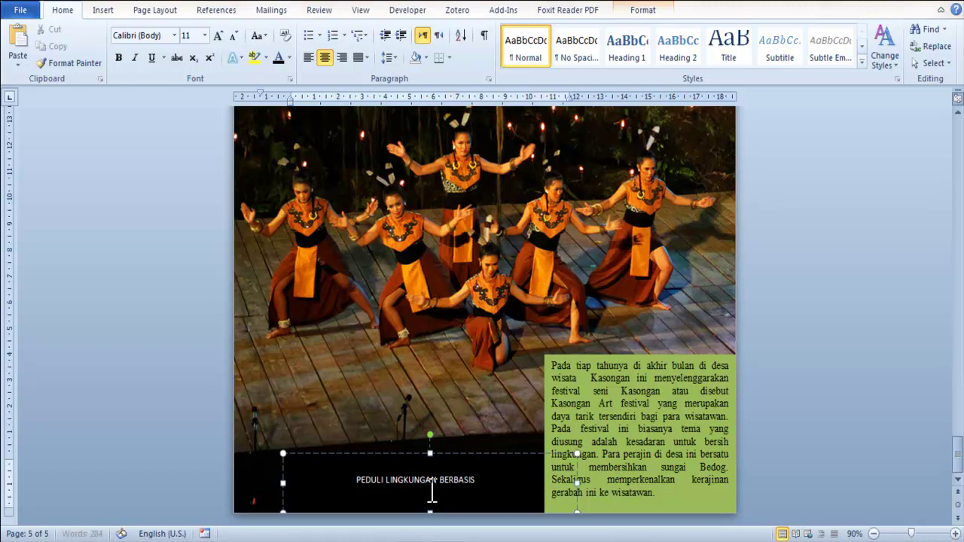
pyautogui.hotkey('ctrl', 'Left')
pyautogui.press('Return')
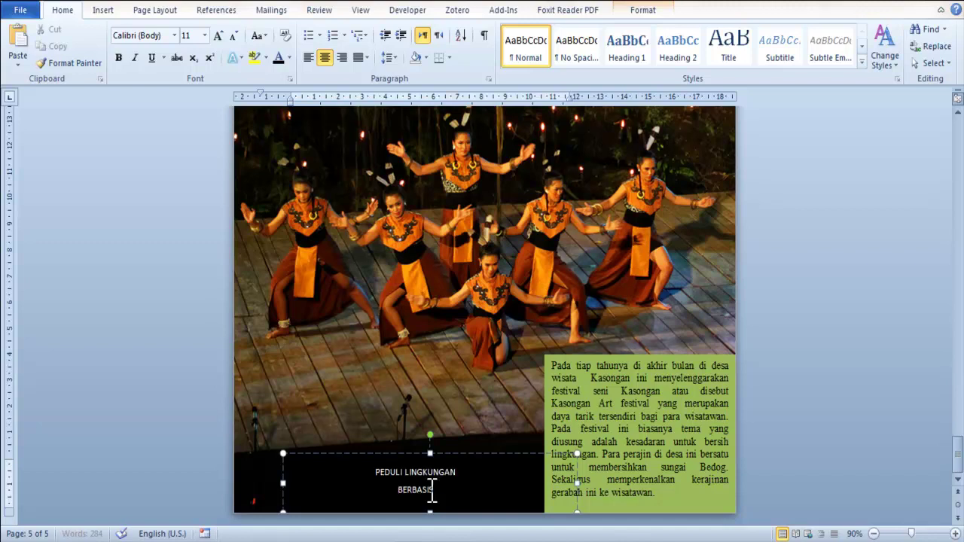
pyautogui.write(' S')
pyautogui.write('ENI')
pyautogui.write('N')
pyautogui.hotkey('ctrl', 'a')
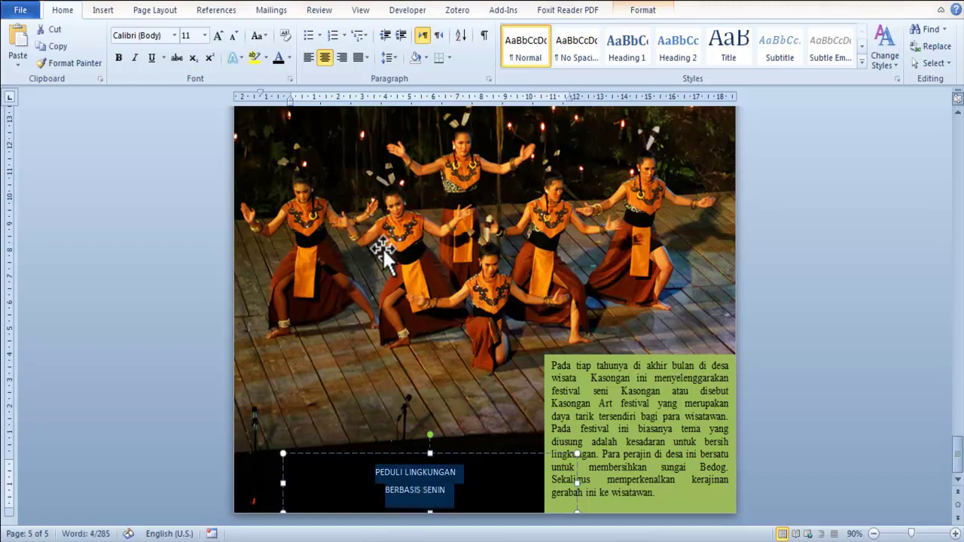
# Left-align and indent the caption, enlarge it, and set single line spacing.
pyautogui.click(309, 58)
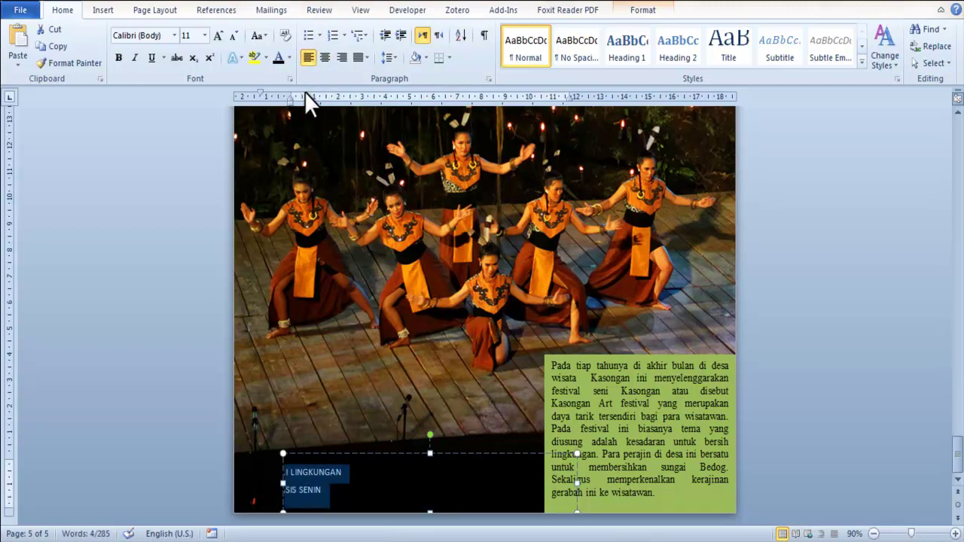
pyautogui.moveTo(260, 94); pyautogui.dragTo(302, 94)
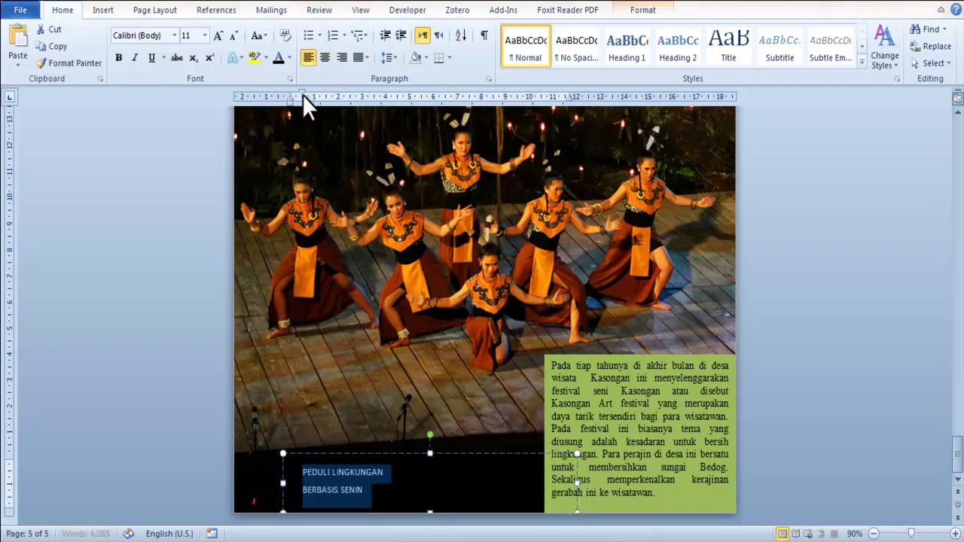
pyautogui.click(217, 35)
pyautogui.click(217, 35)
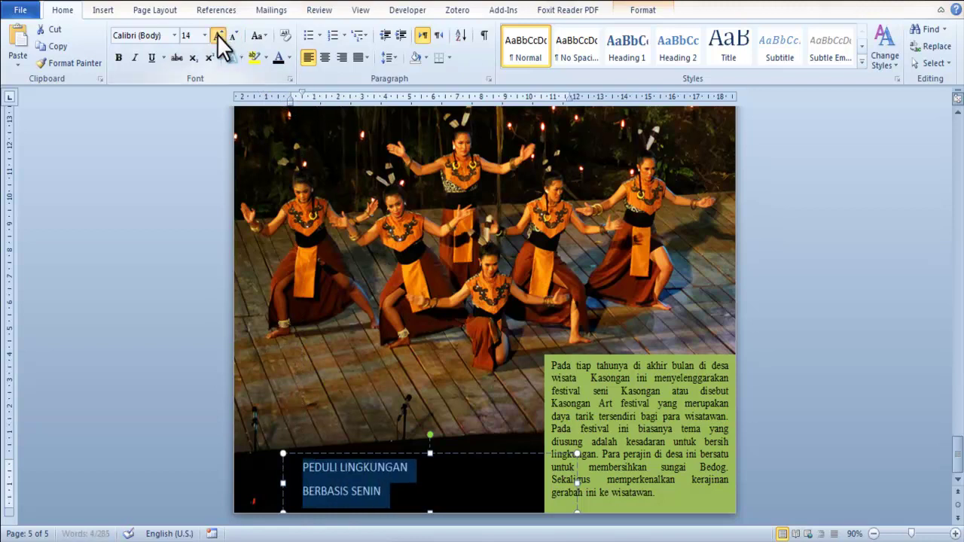
pyautogui.click(217, 36)
pyautogui.click(391, 58)
pyautogui.click(401, 78)
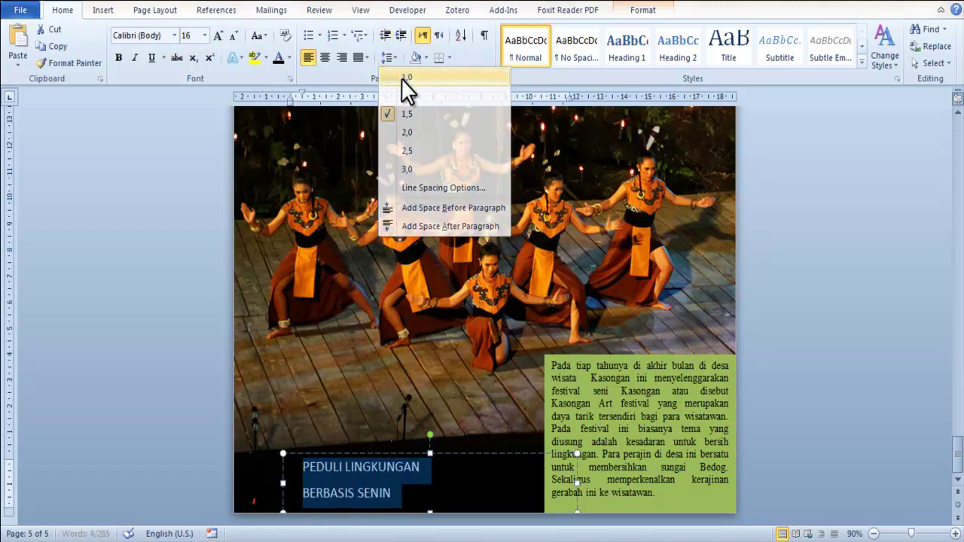
# Make the caption bold Arial Black at 22 pt and move its box up slightly.
pyautogui.click(134, 58)
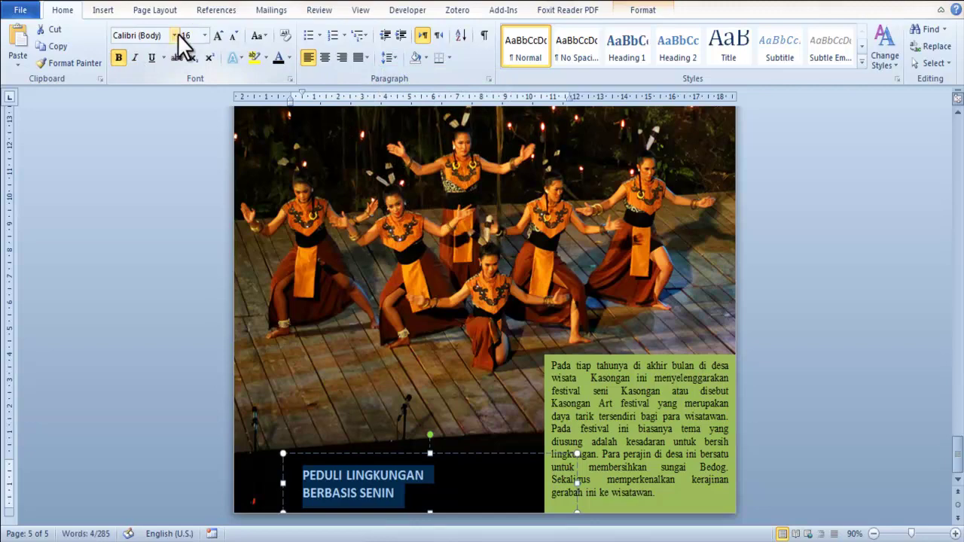
pyautogui.click(174, 34)
pyautogui.click(172, 158)
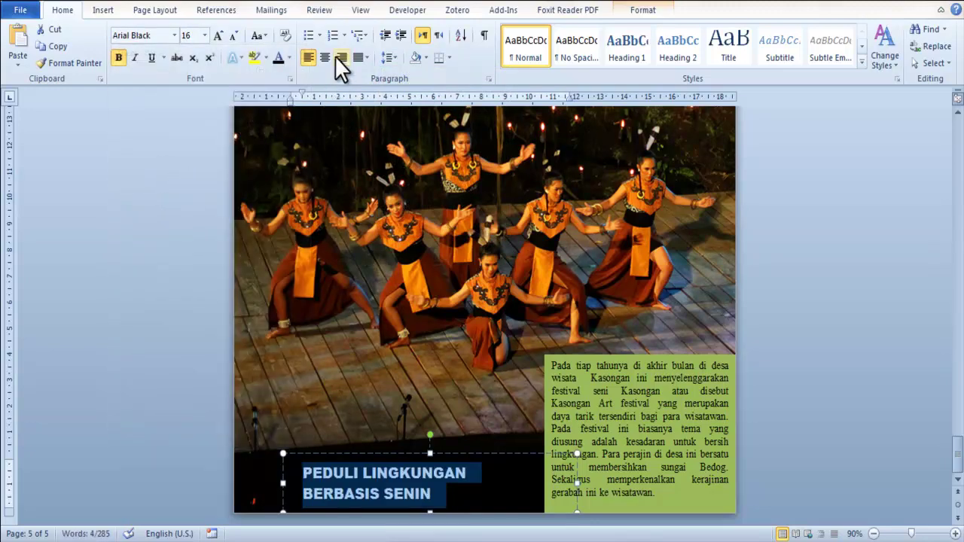
pyautogui.click(217, 36)
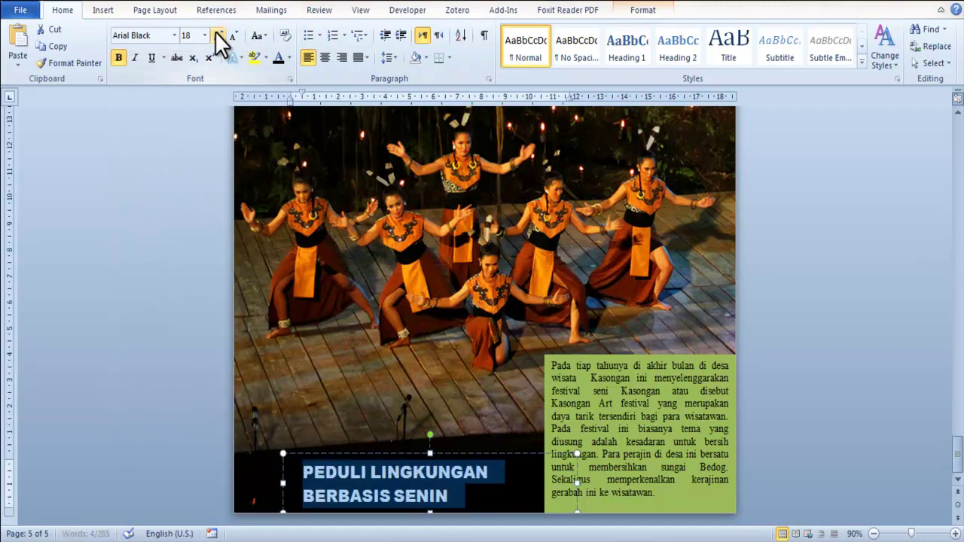
pyautogui.click(216, 35)
pyautogui.click(216, 35)
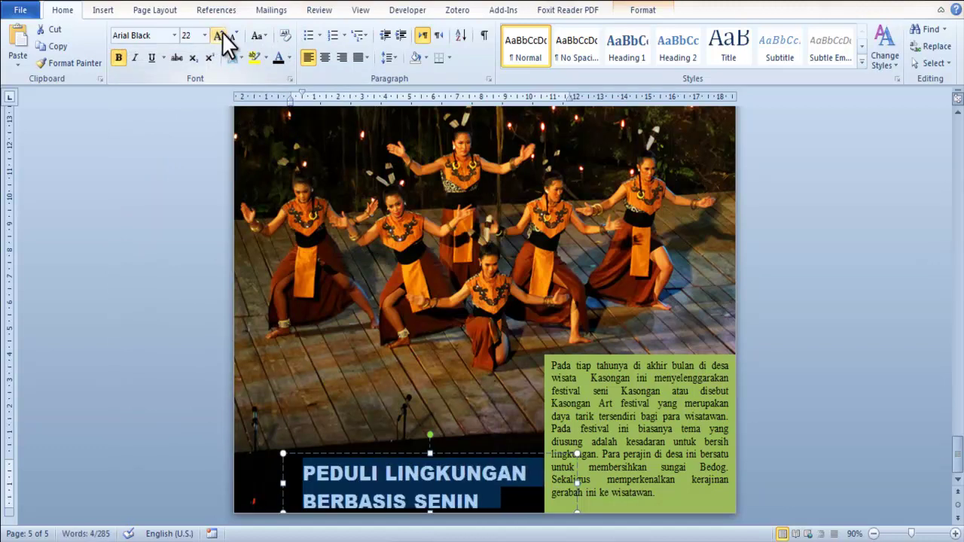
pyautogui.moveTo(440, 455); pyautogui.dragTo(426, 449)
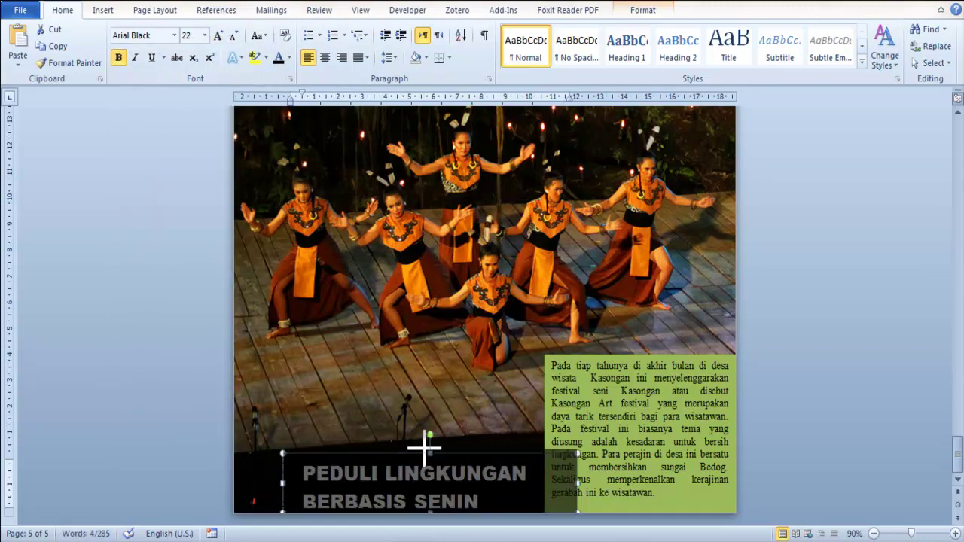
pyautogui.scroll(6, 774, 433)
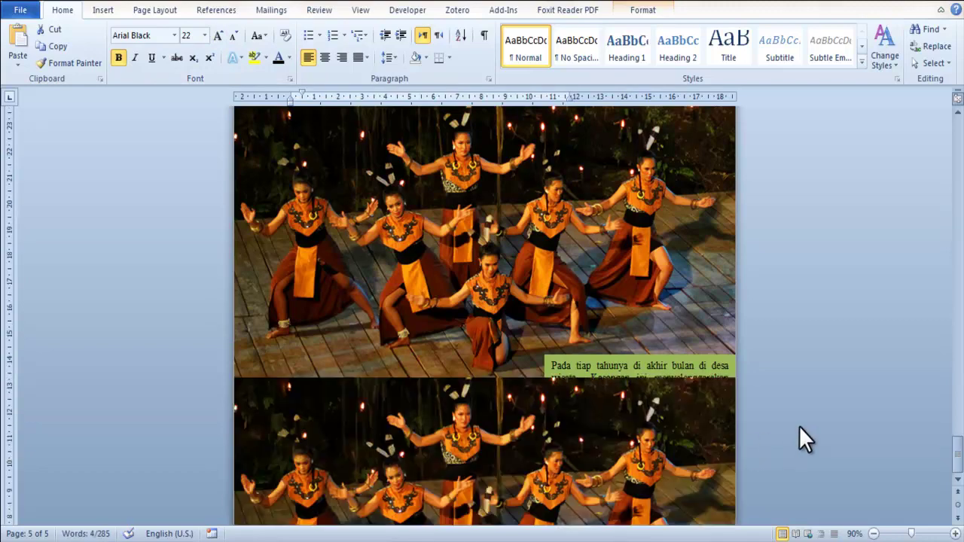
pyautogui.click(799, 425)
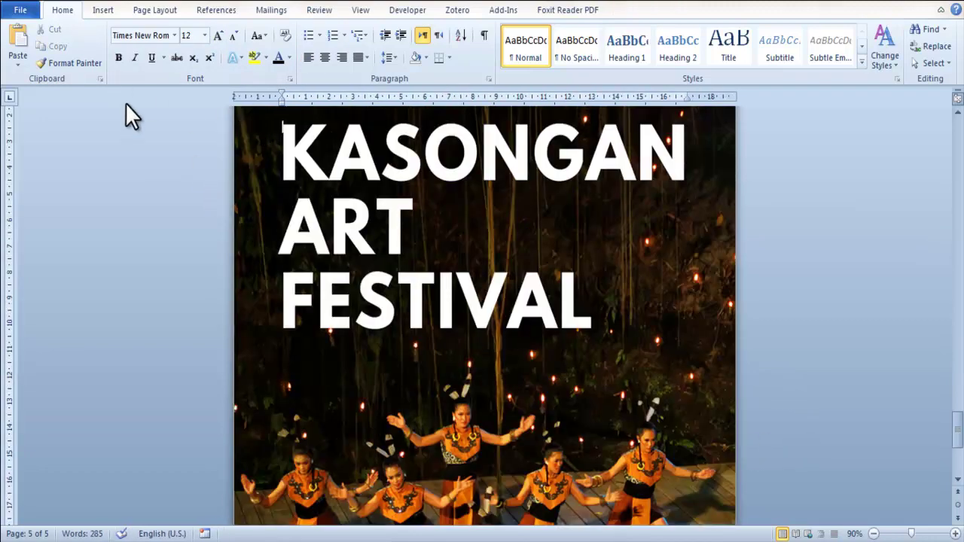
pyautogui.hotkey('ctrl', 'p')
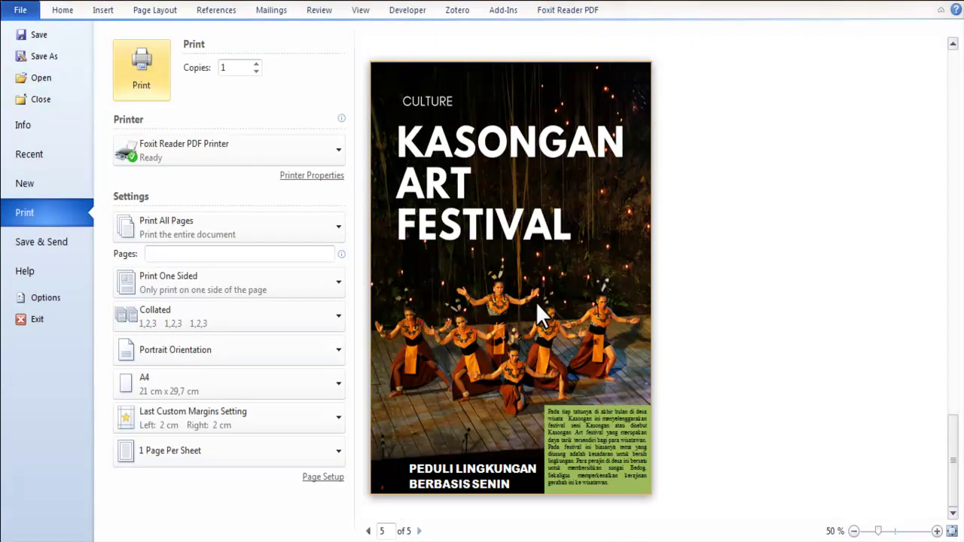
pyautogui.click(369, 531)
pyautogui.click(369, 531)
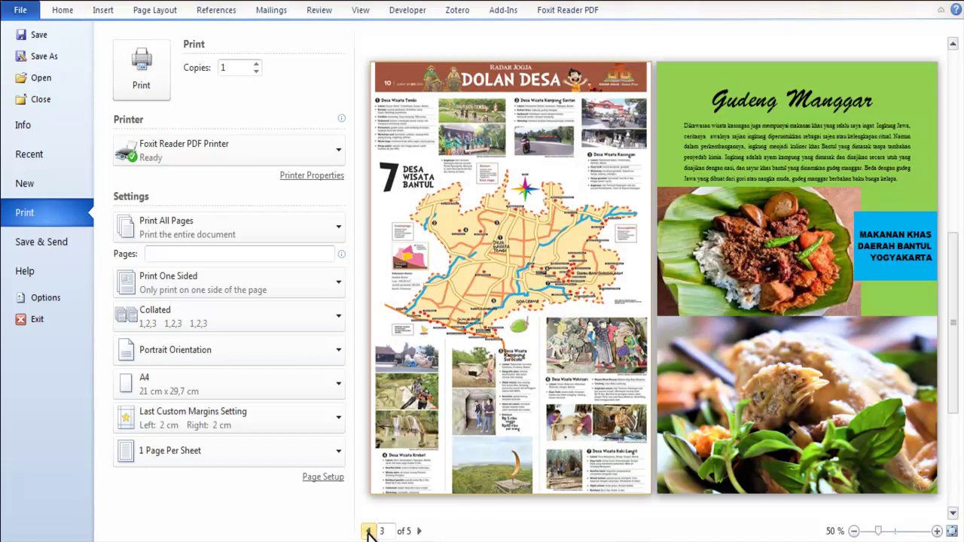
pyautogui.click(368, 531)
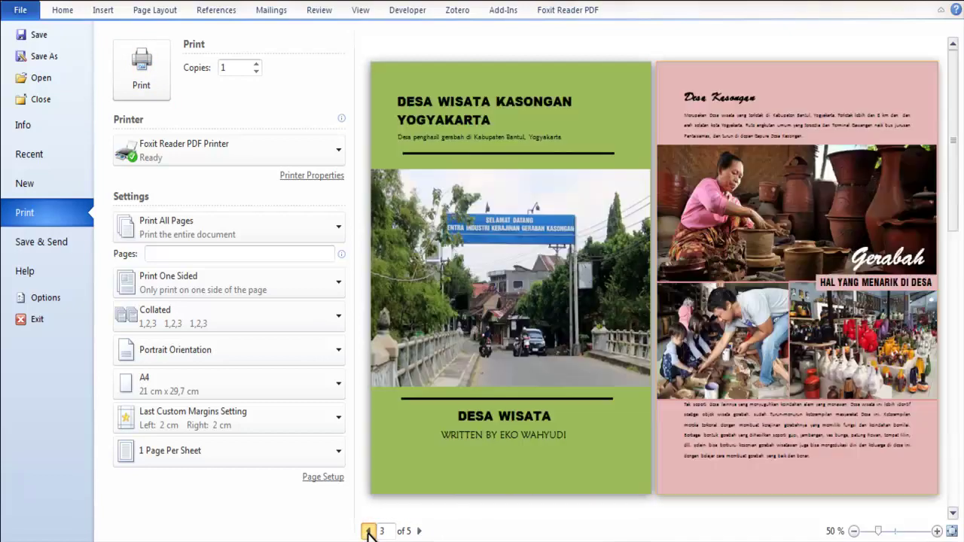
pyautogui.click(57, 11)
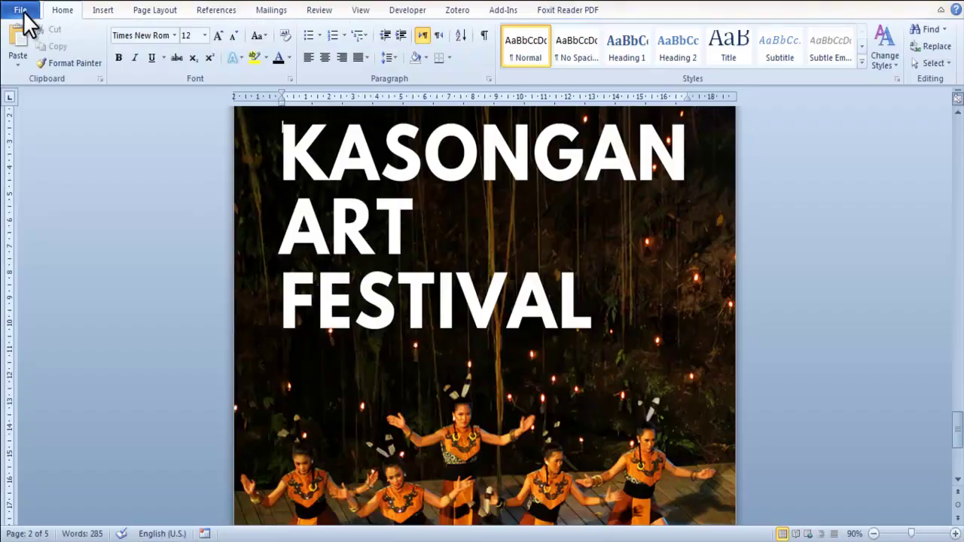
# Save the booklet as PDF 'Desa Wisata Kasongan.pdf' with 'Open file after publishing' left checked.
pyautogui.click(22, 11)
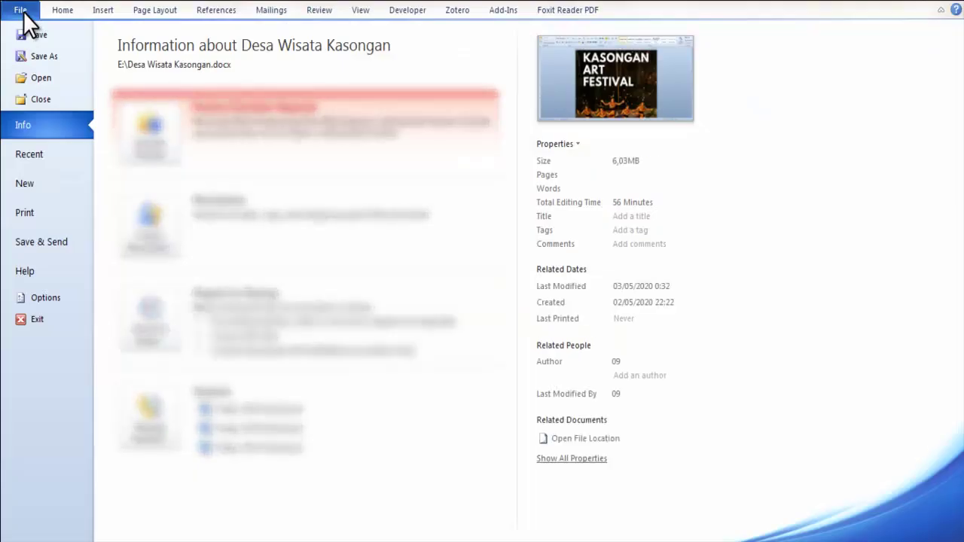
pyautogui.click(50, 61)
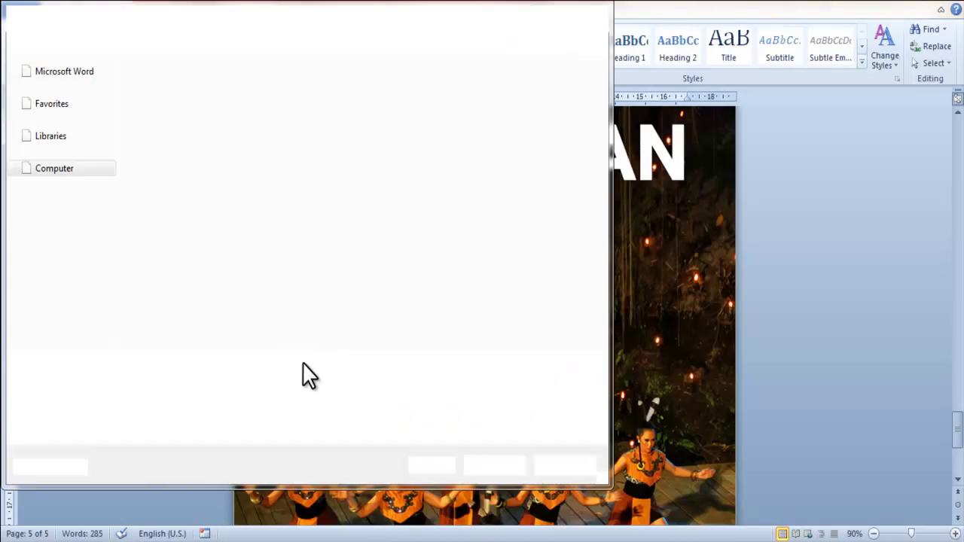
pyautogui.click(136, 384)
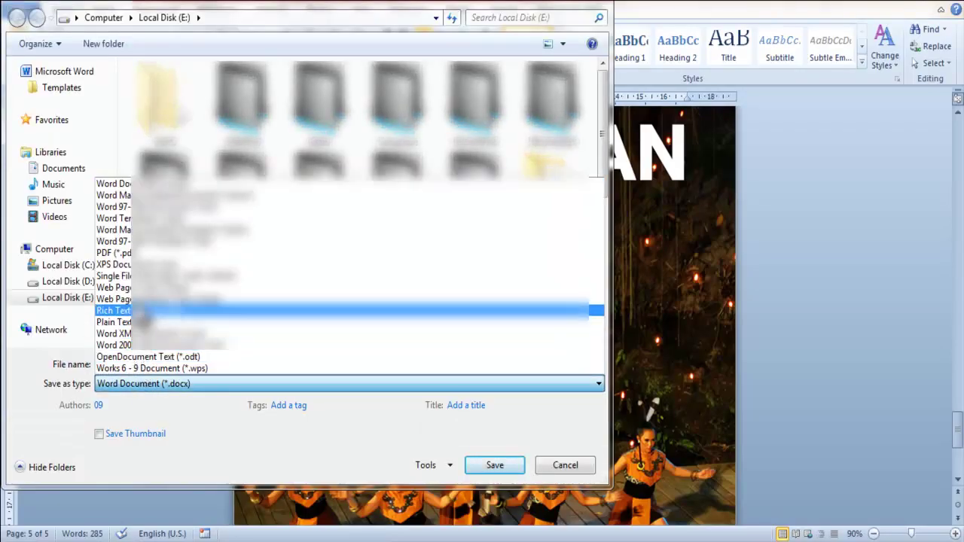
pyautogui.click(113, 253)
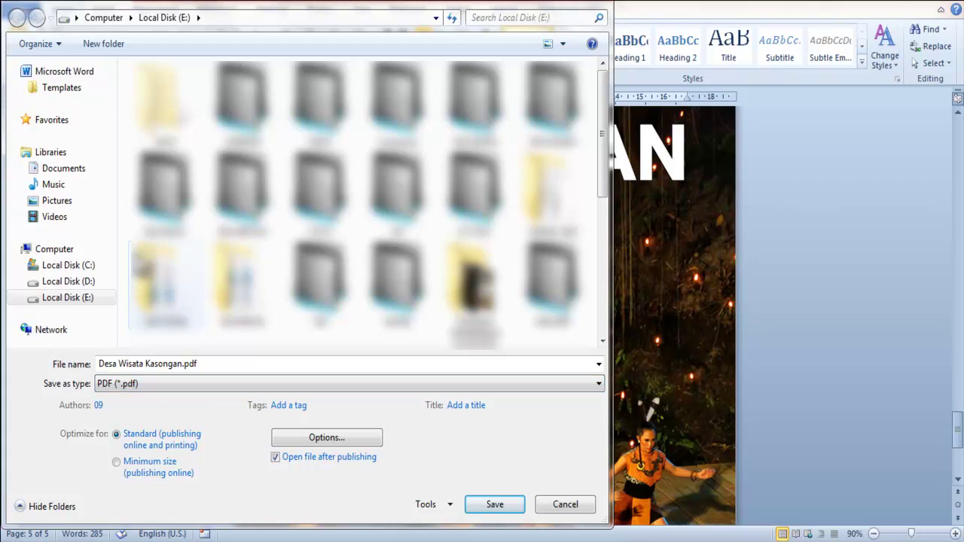
pyautogui.click(486, 510)
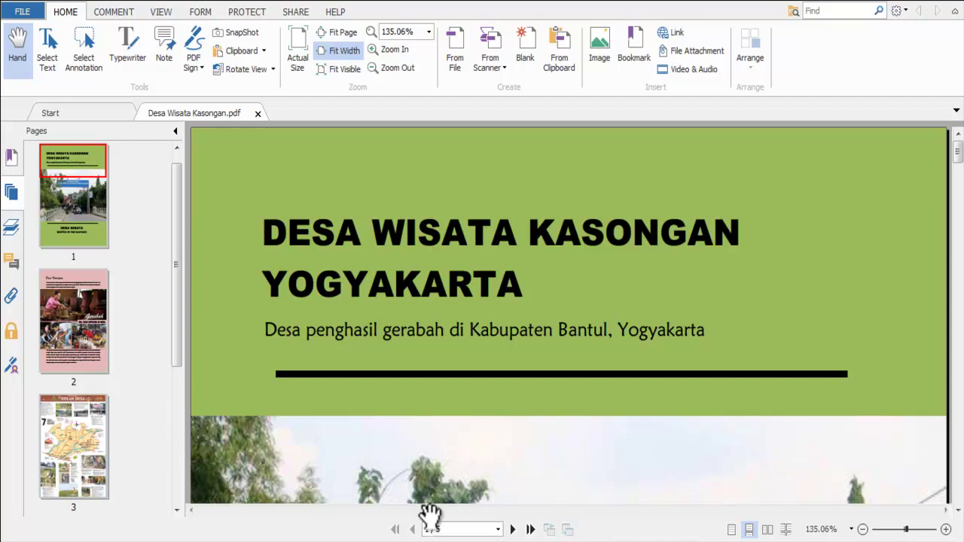
# Scroll through pages 1–5 of the PDF, from the cover to the Kasongan Art Festival poster.
pyautogui.scroll(-3, 461, 283)
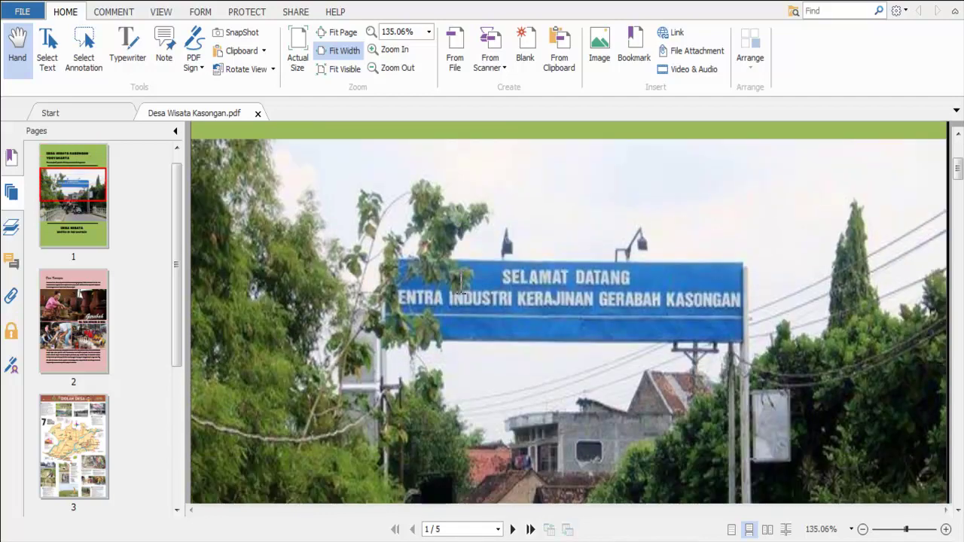
pyautogui.scroll(-3, 461, 283)
pyautogui.scroll(-3, 461, 283)
pyautogui.scroll(-2, 461, 283)
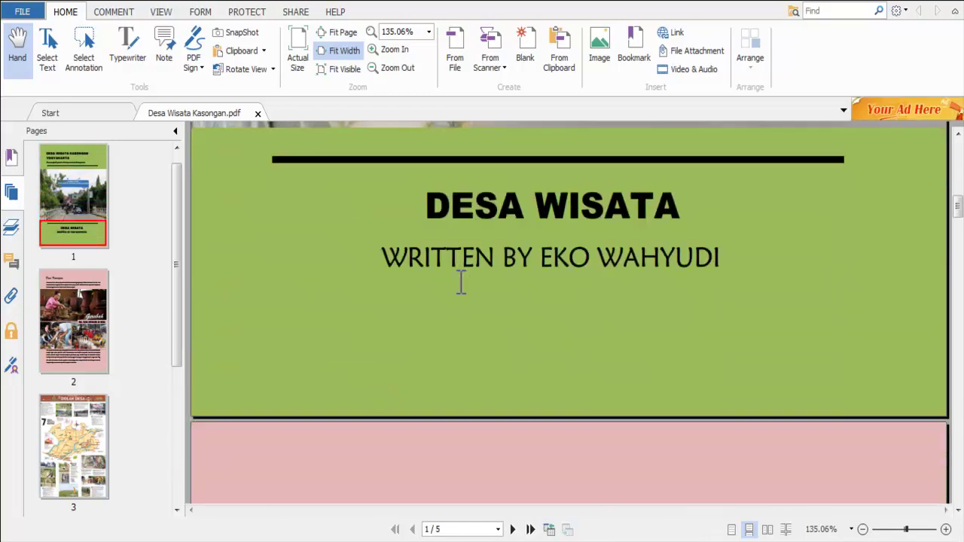
pyautogui.scroll(-5, 461, 283)
pyautogui.scroll(-2, 461, 283)
pyautogui.scroll(-4, 461, 283)
pyautogui.scroll(-3, 461, 283)
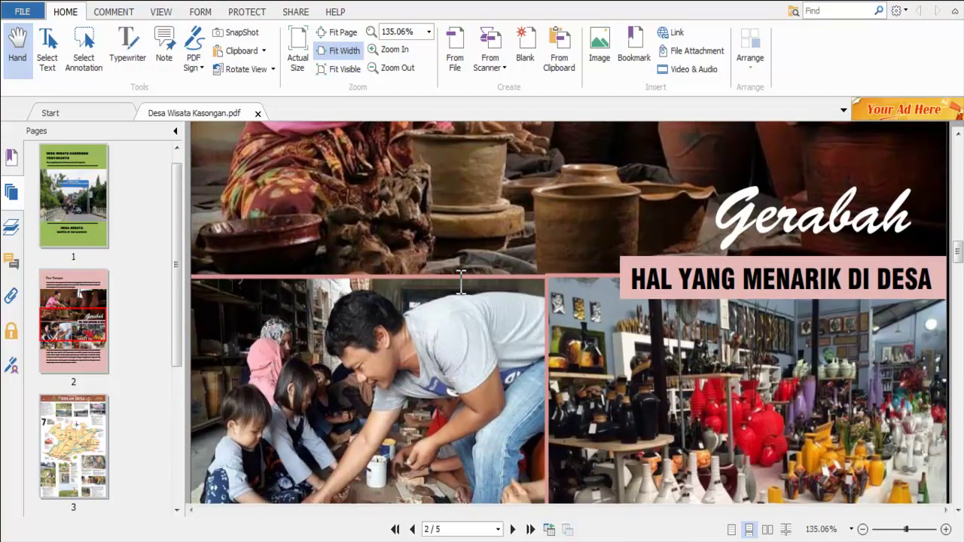
pyautogui.scroll(-3, 461, 283)
pyautogui.scroll(-1, 461, 283)
pyautogui.scroll(-3, 461, 284)
pyautogui.scroll(-5, 461, 283)
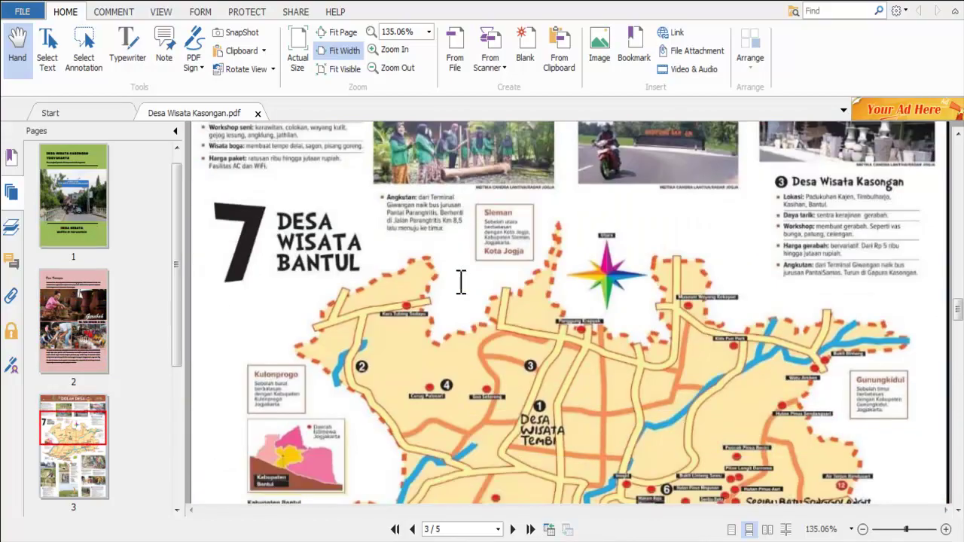
pyautogui.scroll(-4, 461, 283)
pyautogui.scroll(-4, 461, 283)
pyautogui.scroll(-2, 461, 284)
pyautogui.scroll(-5, 461, 284)
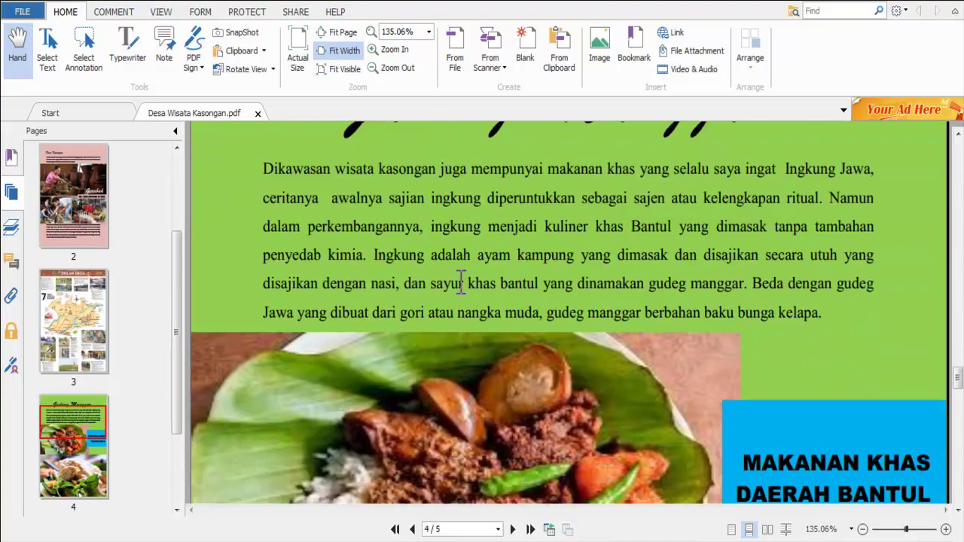
pyautogui.scroll(-3, 461, 283)
pyautogui.scroll(-3, 461, 283)
pyautogui.scroll(-4, 461, 284)
pyautogui.scroll(-3, 461, 283)
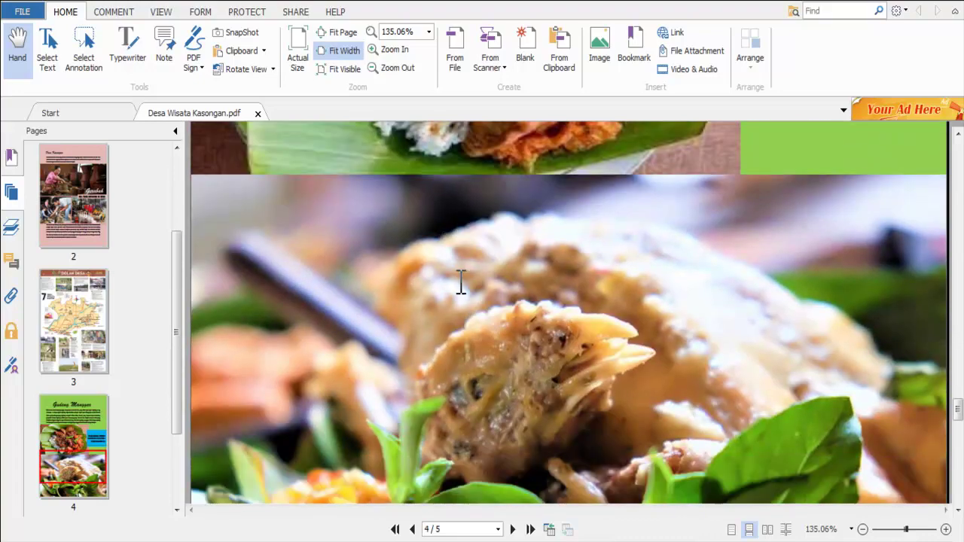
pyautogui.scroll(-3, 461, 283)
pyautogui.scroll(-3, 461, 283)
pyautogui.scroll(-5, 461, 283)
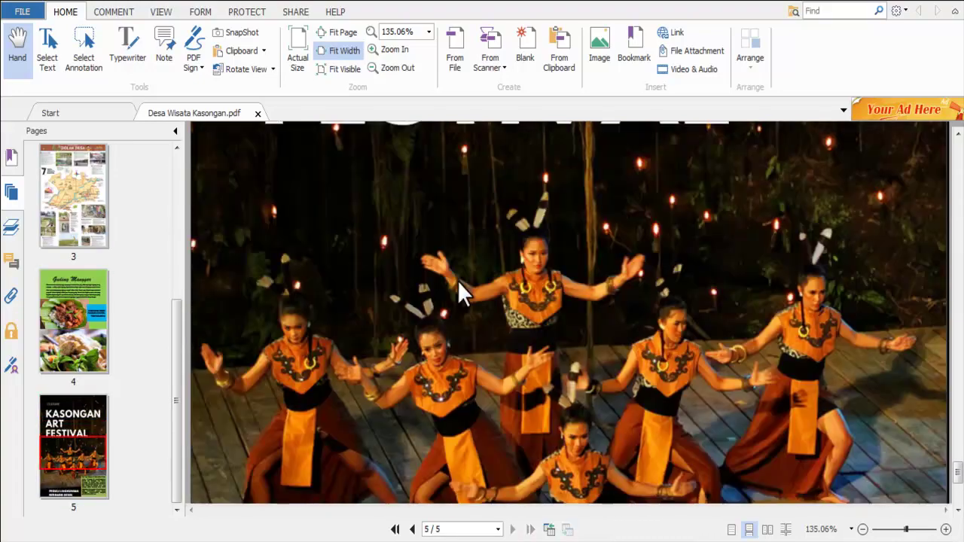
pyautogui.scroll(-5, 461, 283)
pyautogui.scroll(5, 457, 281)
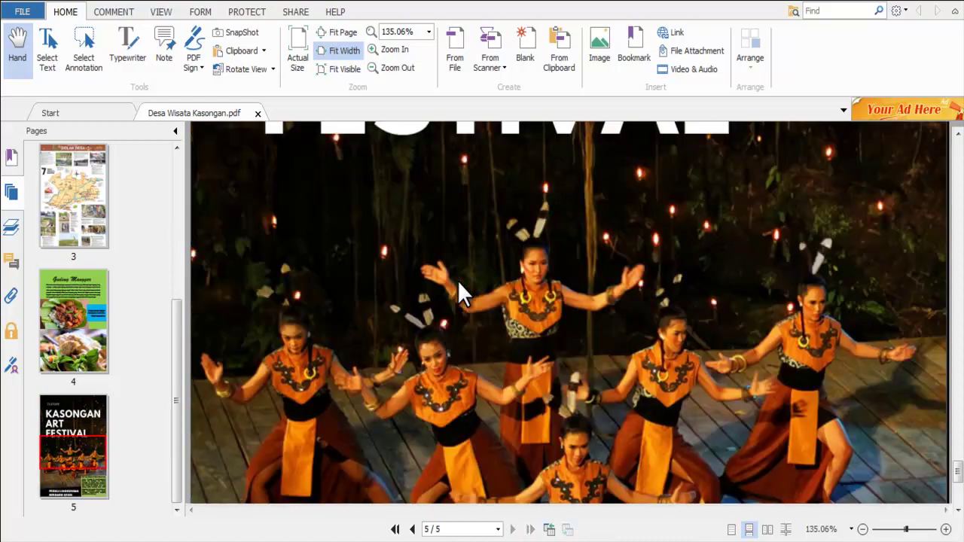
pyautogui.scroll(3, 458, 280)
pyautogui.scroll(4, 457, 280)
pyautogui.scroll(3, 76, 294)
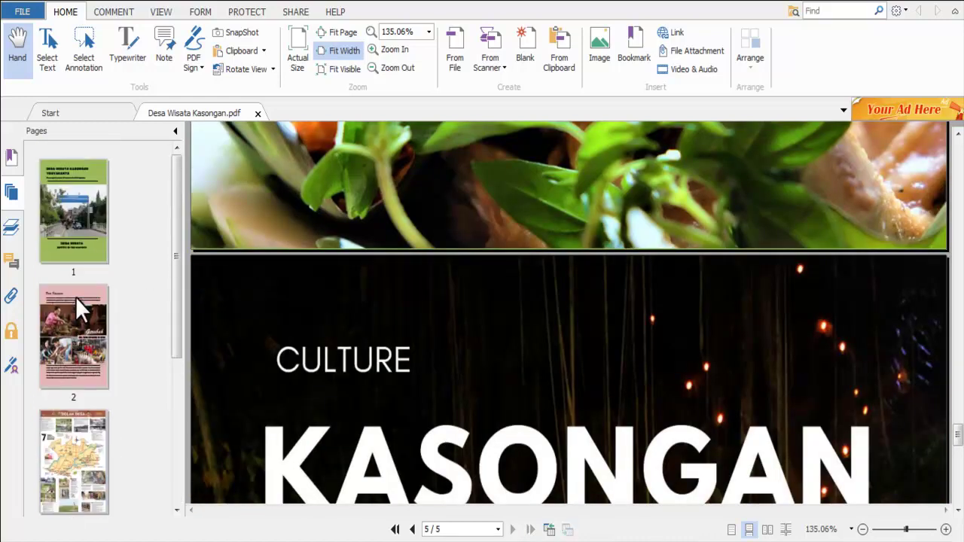
pyautogui.scroll(-3, 76, 296)
pyautogui.scroll(4, 75, 297)
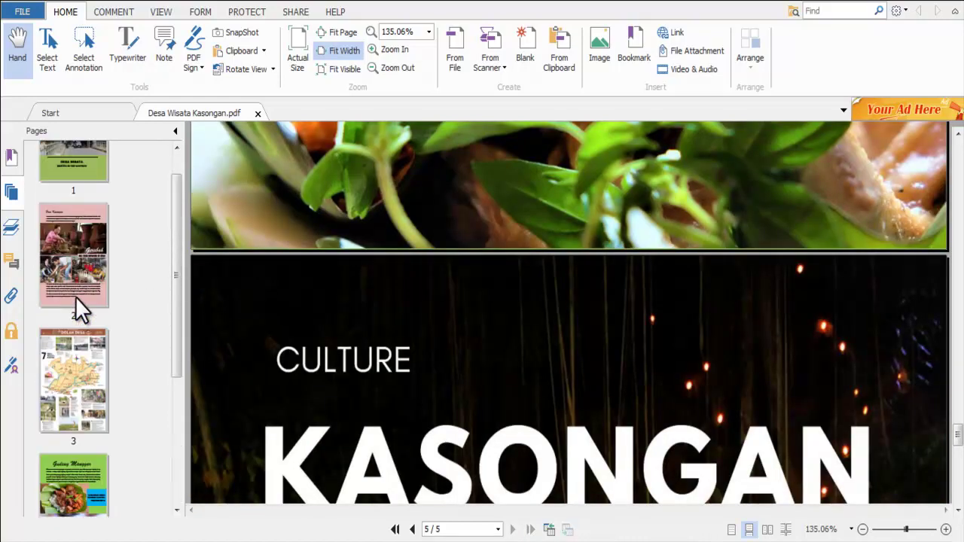
pyautogui.scroll(1, 76, 297)
pyautogui.scroll(1, 526, 280)
pyautogui.scroll(5, 526, 281)
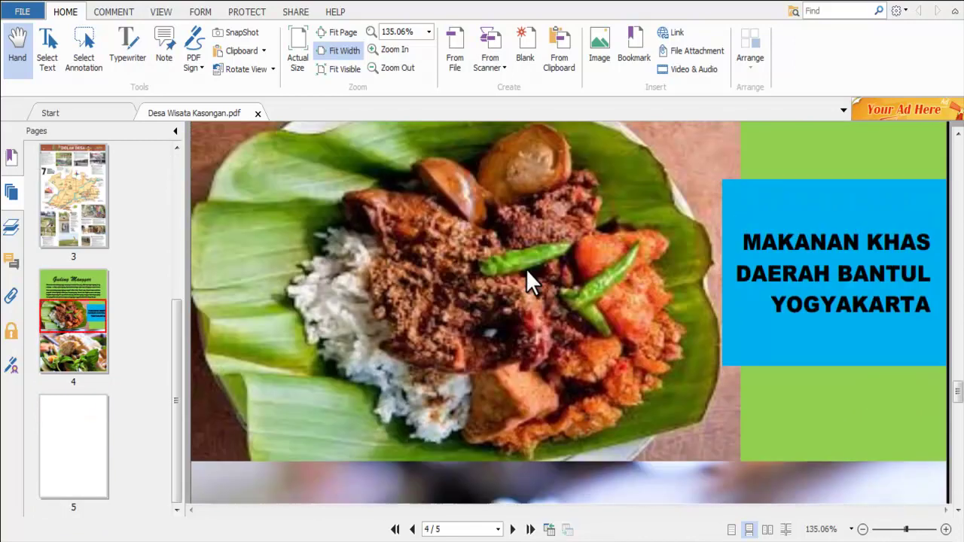
pyautogui.scroll(3, 753, 452)
# Zoom the PDF view out to 72.40% and return to page 2.
pyautogui.click(863, 530)
pyautogui.click(862, 529)
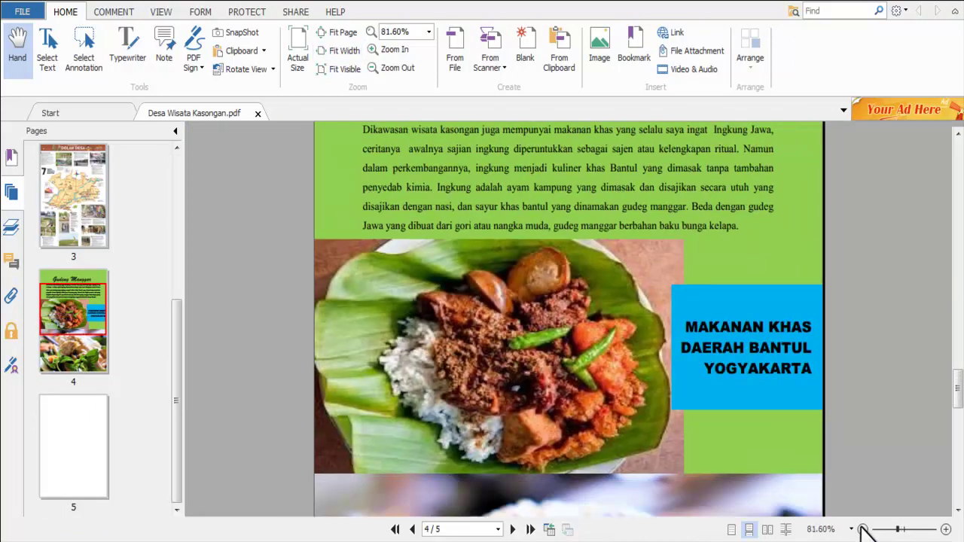
pyautogui.click(863, 529)
pyautogui.click(862, 529)
pyautogui.scroll(5, 516, 344)
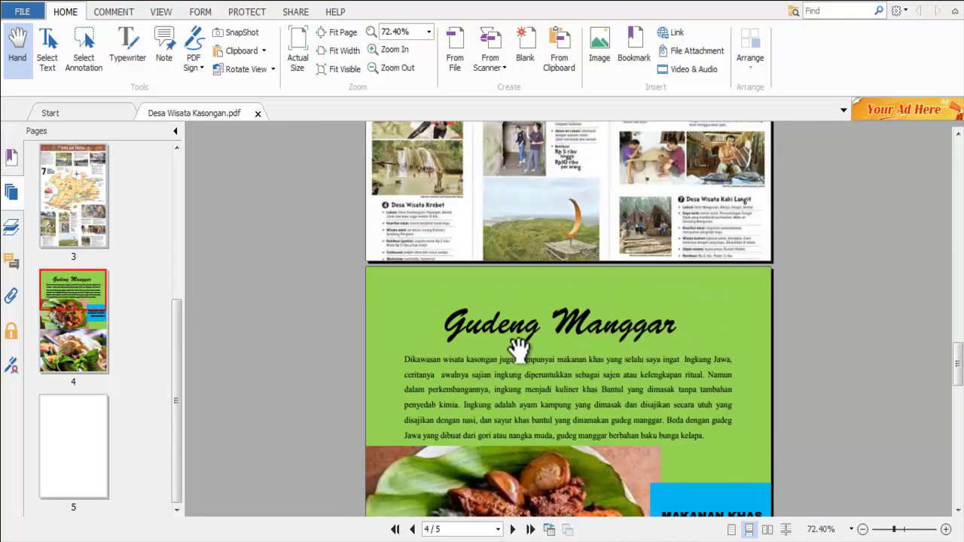
pyautogui.scroll(5, 517, 345)
pyautogui.scroll(5, 517, 344)
pyautogui.scroll(5, 520, 350)
pyautogui.scroll(5, 520, 350)
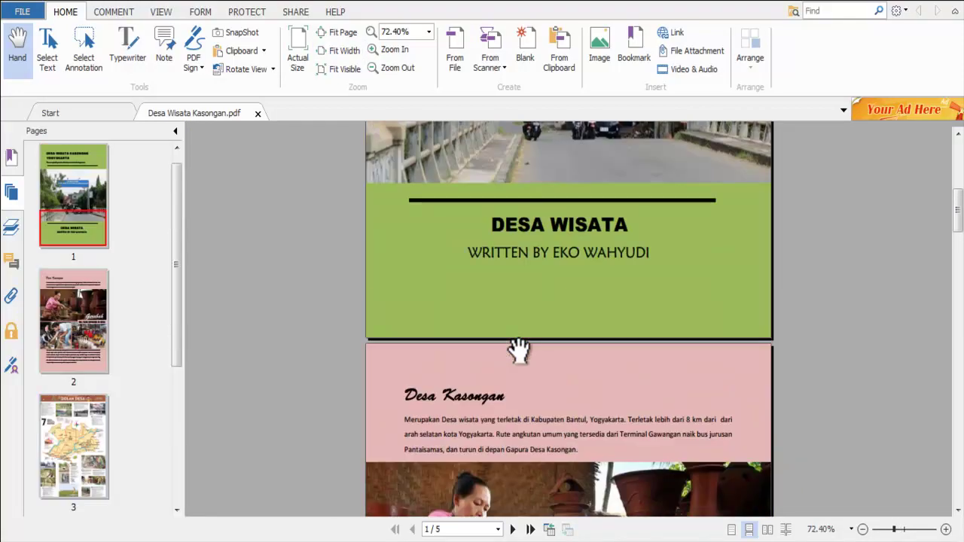
pyautogui.scroll(1, 518, 350)
pyautogui.scroll(-5, 518, 350)
pyautogui.scroll(-3, 519, 348)
pyautogui.scroll(3, 519, 348)
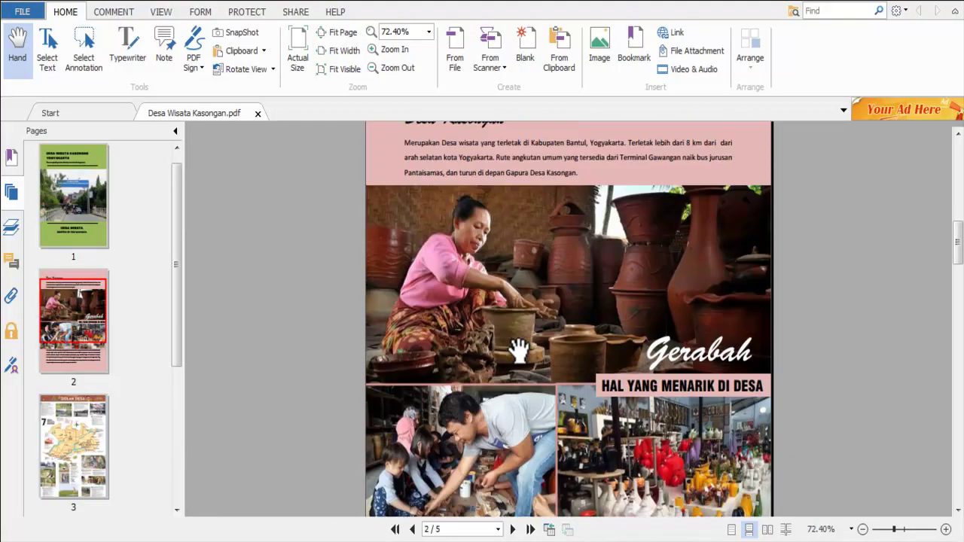